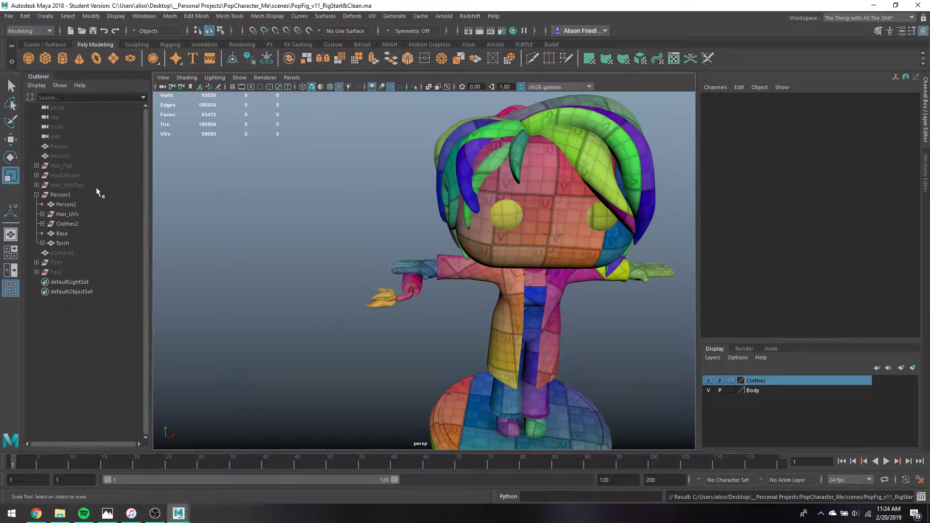
Delete the hidden leftover objects Person, Person1, the three old hair groups, pSphere2, Fire1 and Fire2.
left_click_drag(84, 184, 77, 145)
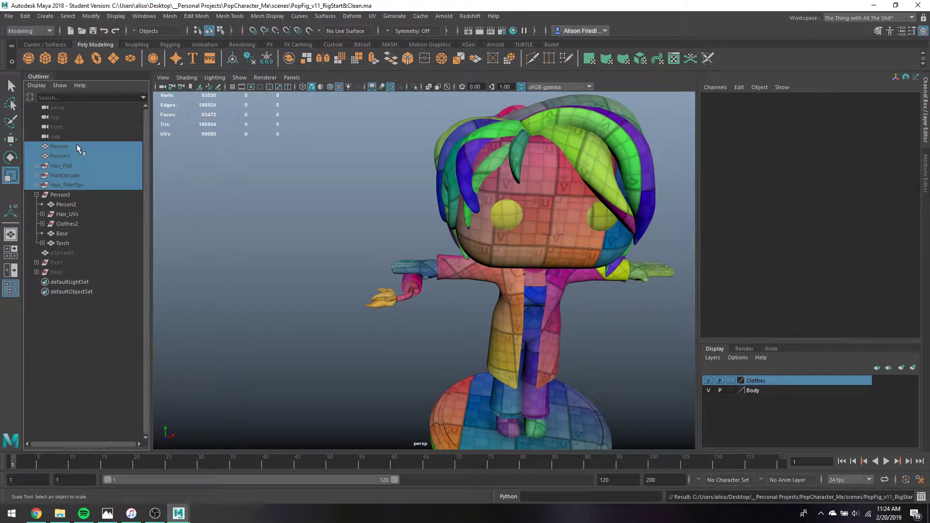
key("Delete")
left_click_drag(79, 208, 77, 222)
key("Delete")
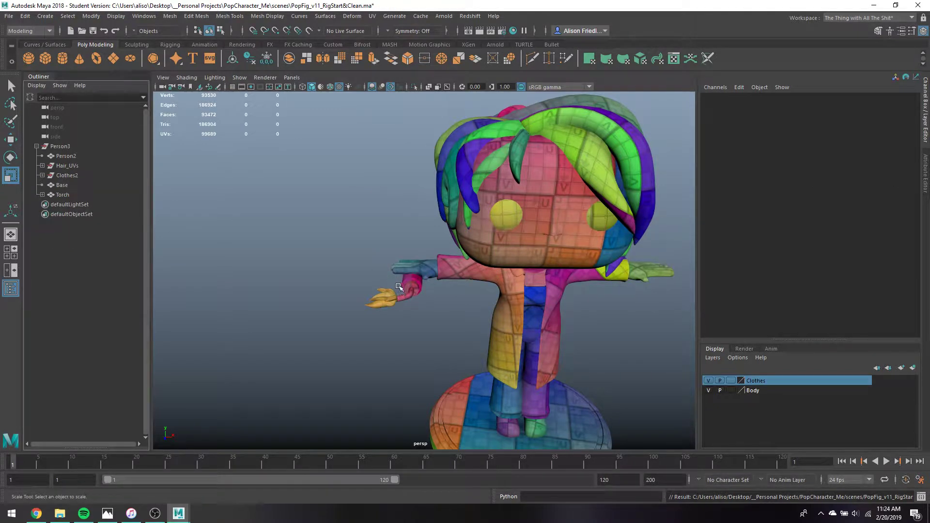
Rename the Person3 group as Skin, save the scene, and clear the selection.
double_click(58, 146)
type("Skin")
key("Return")
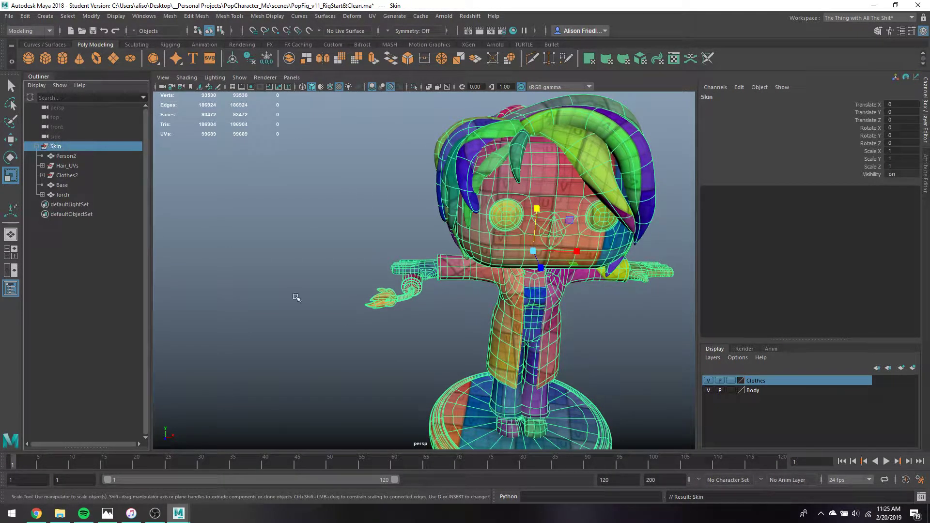
key("ctrl+s")
left_click(361, 207)
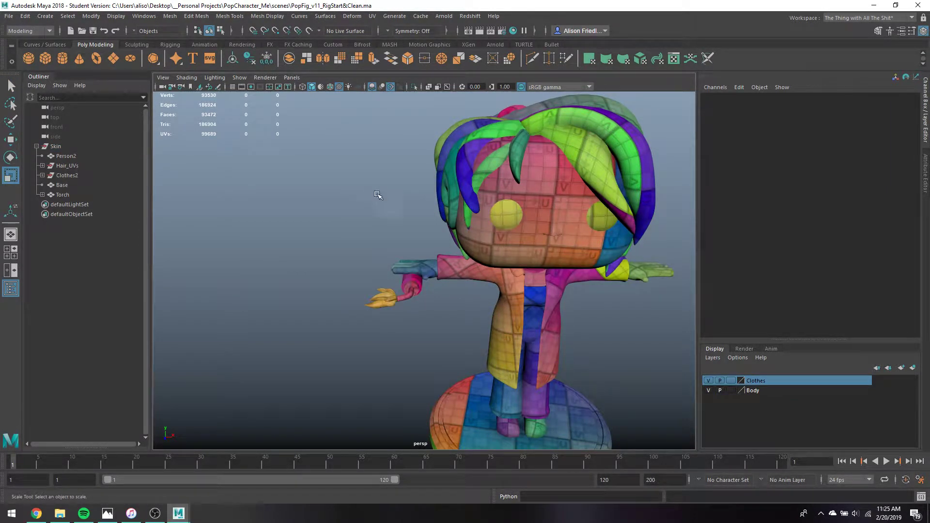
Show the character in the side view as wireframe and switch to the Rigging toolset.
key("space")
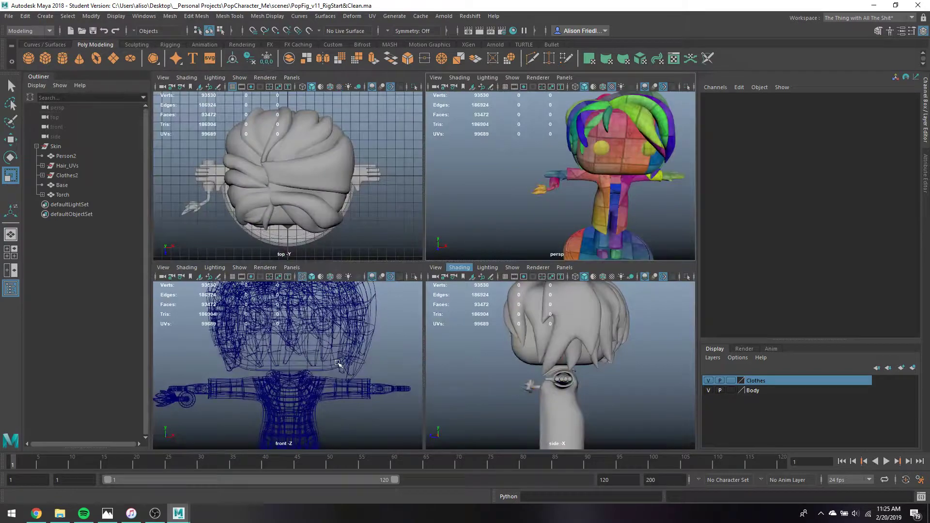
key("space")
middle_click_drag(337, 334, 319, 179, "alt")
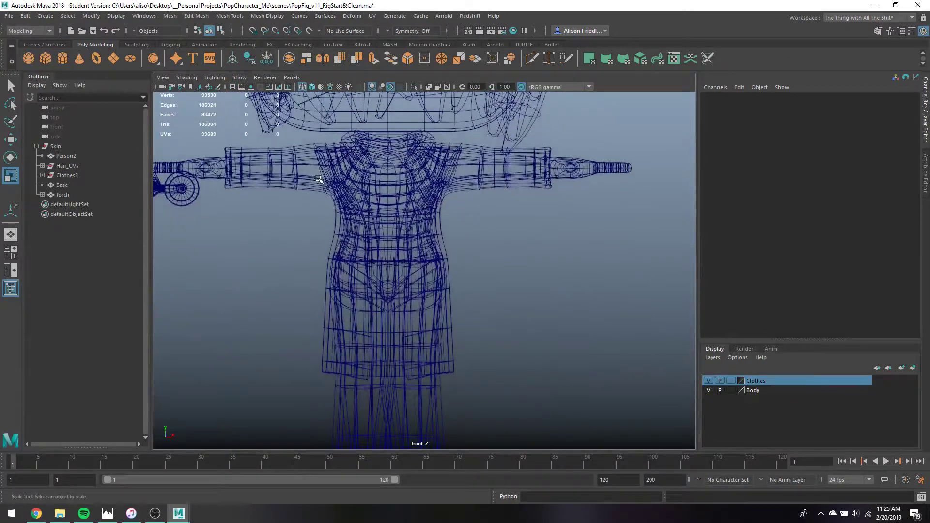
middle_click_drag(457, 333, 431, 277, "alt")
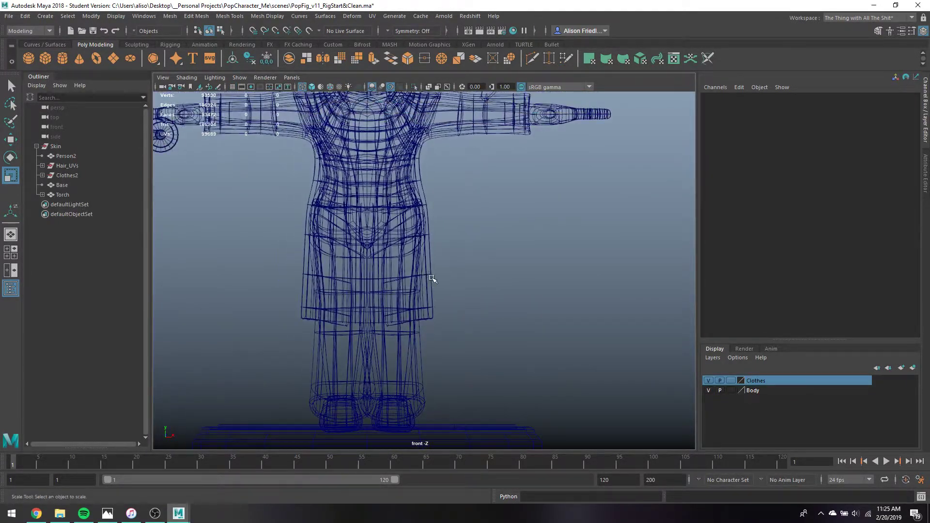
key("space")
key("space")
middle_click_drag(543, 396, 557, 307, "alt")
key("4")
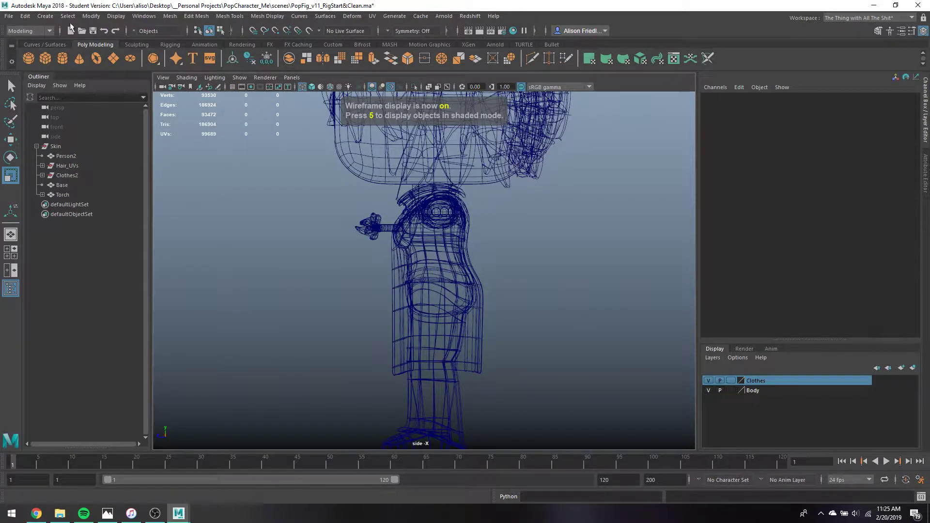
left_click(49, 30)
left_click(39, 48)
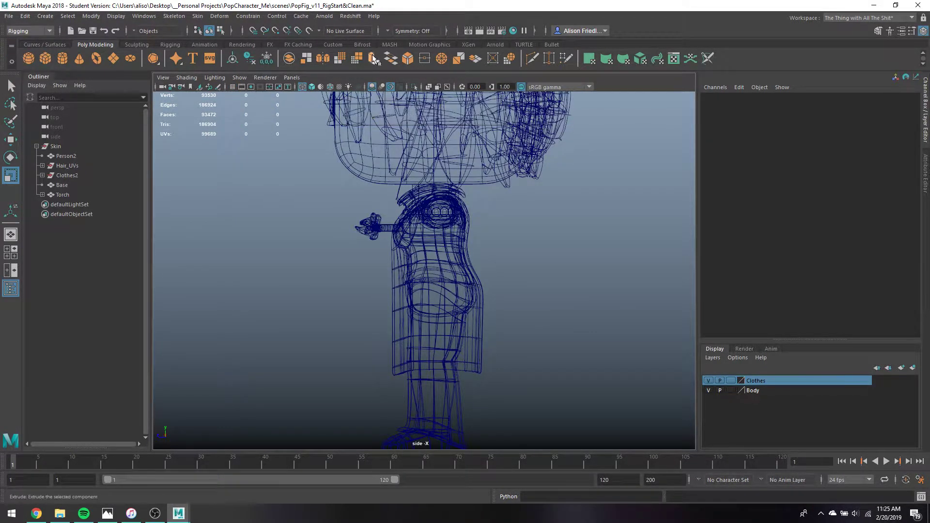
left_click(174, 16)
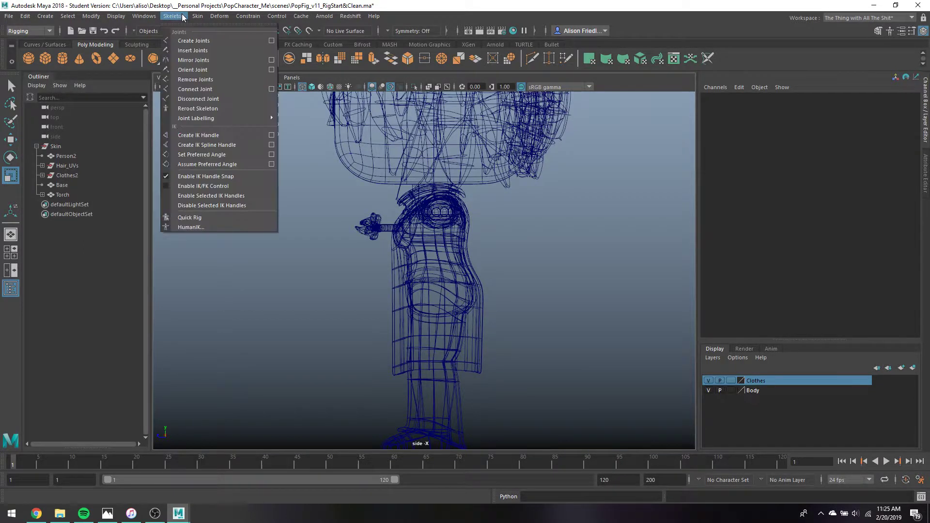
left_click(190, 50)
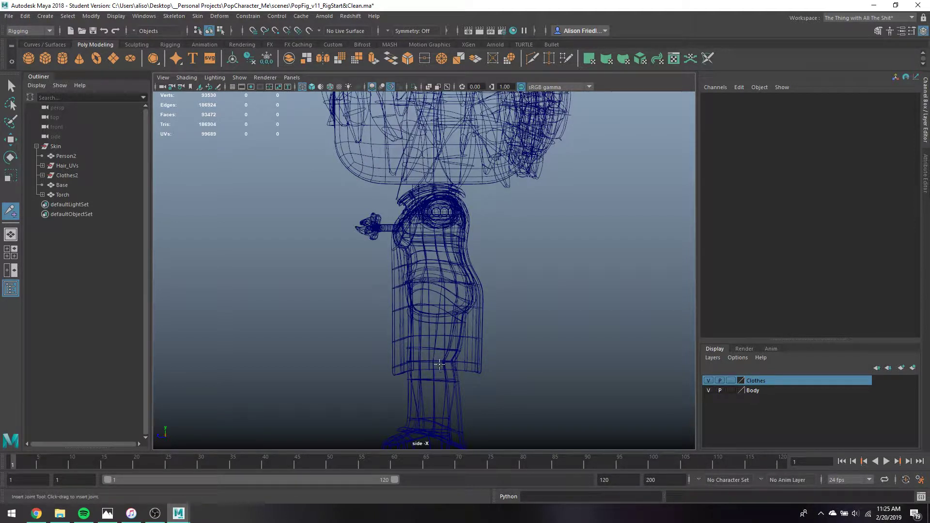
left_click(240, 78)
left_click(525, 348)
key("r")
key("space")
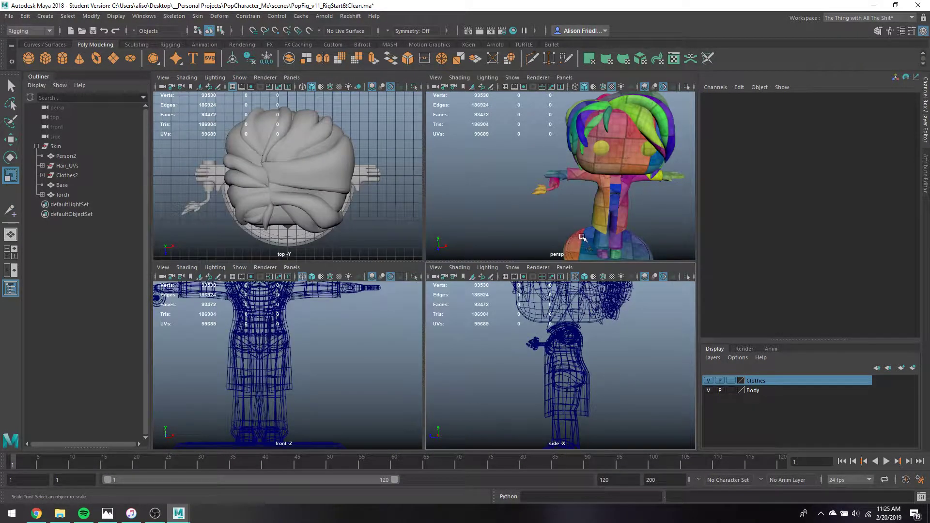
Create a four-joint leg chain in the side view, from the hip through the knee and ankle to the ball of the foot.
left_click(170, 16)
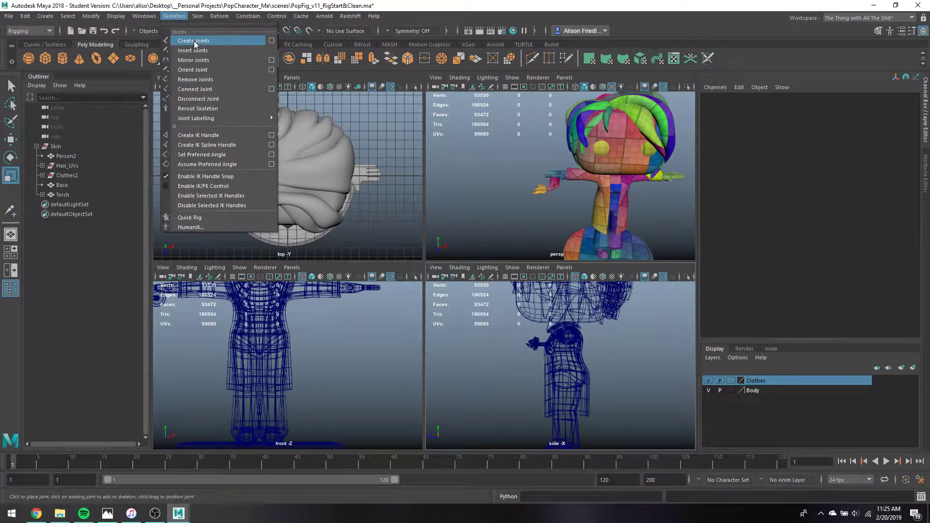
left_click(215, 41)
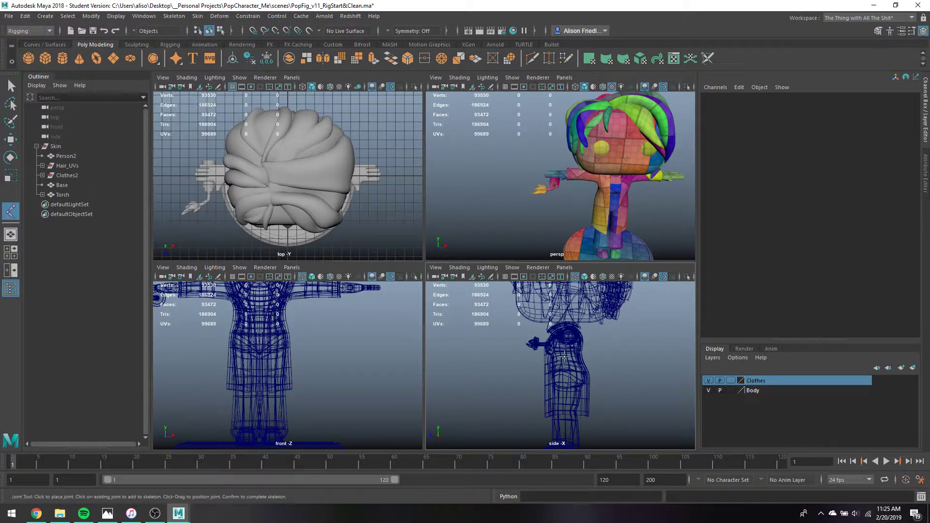
key("space")
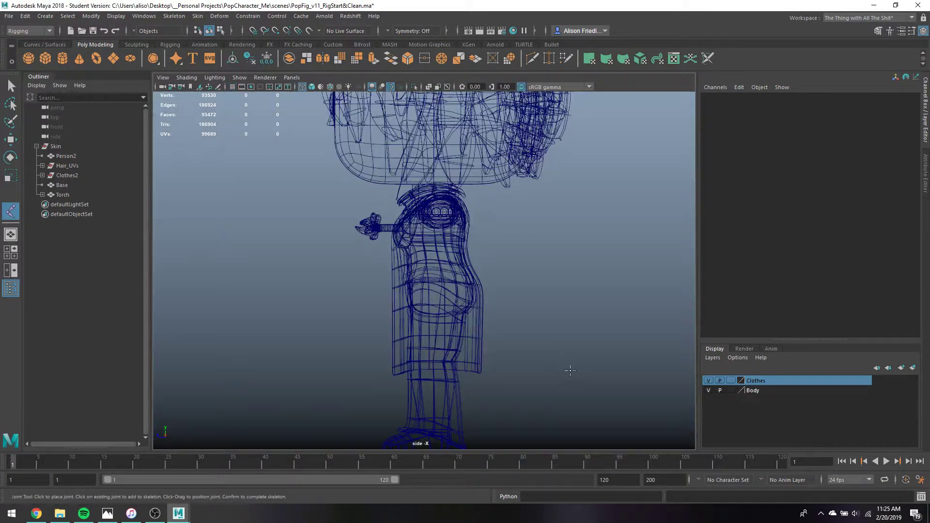
left_click(431, 290)
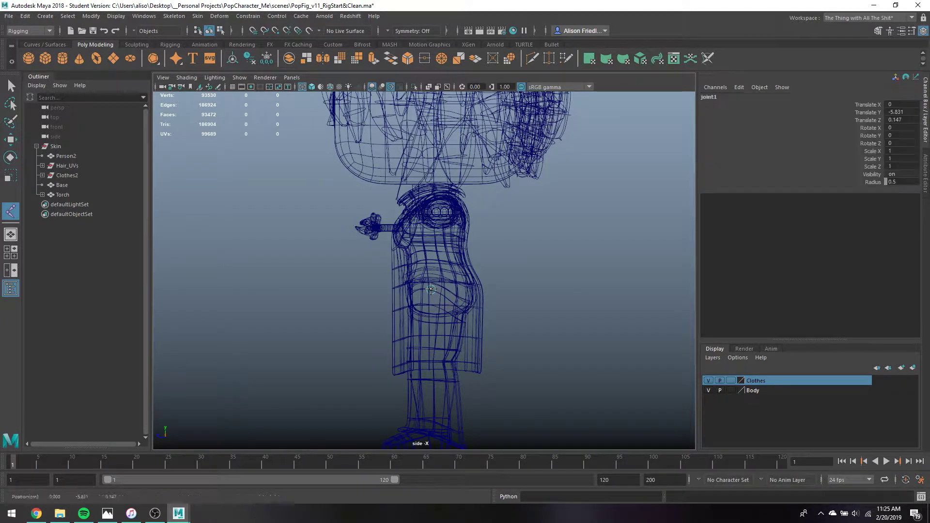
left_click(427, 362)
middle_click_drag(428, 361, 418, 315, "alt")
left_click(411, 310)
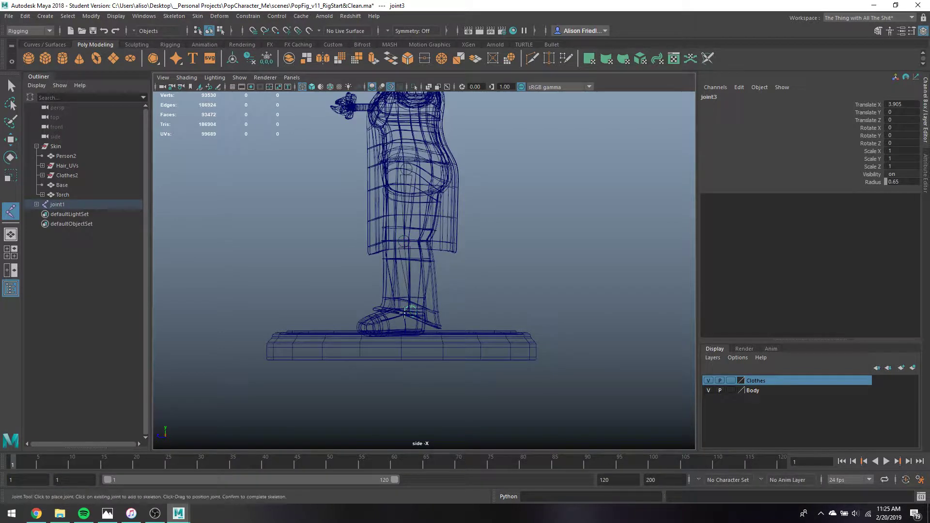
left_click(379, 324)
key("Return")
key("r")
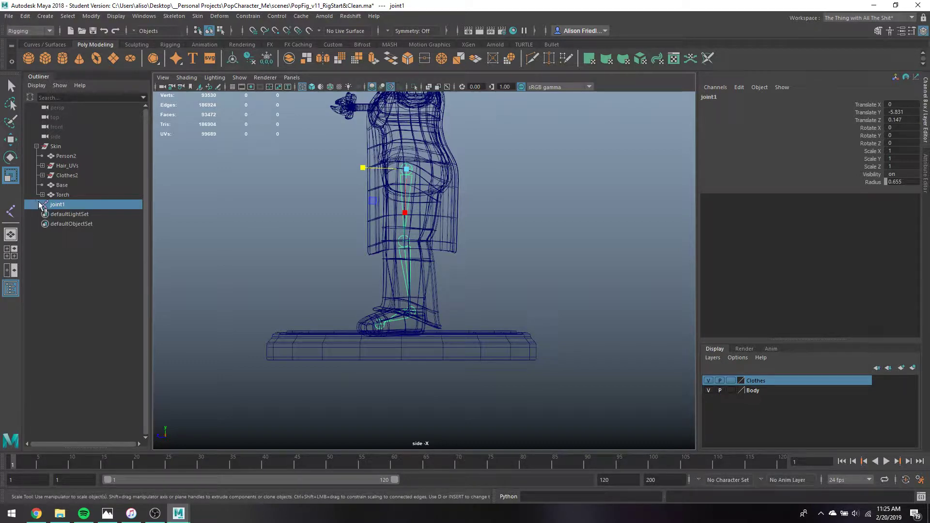
Move the leg joint chain sideways into the character's left leg in the front view, to about 1.12 in X.
key("space")
key("w")
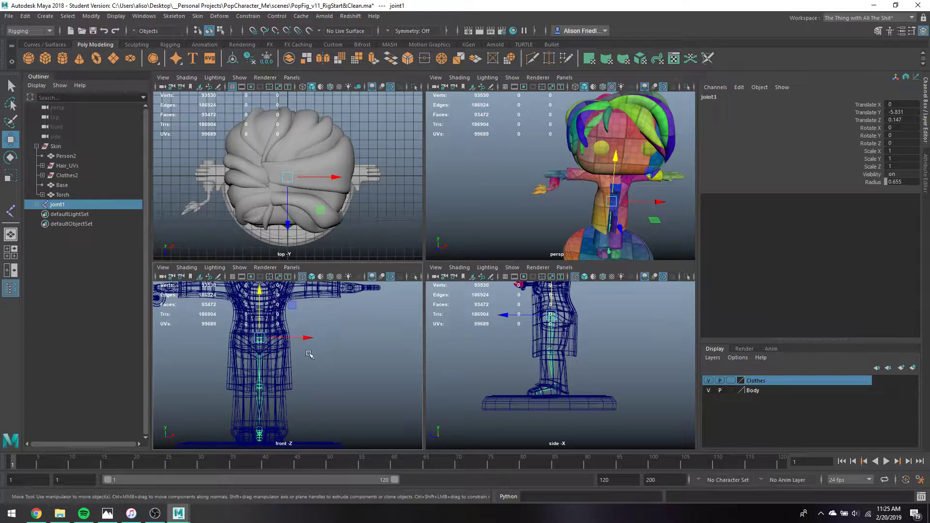
left_click_drag(301, 341, 313, 343)
Expand the leg joint hierarchy and rename its top joint as L_Hip.
left_click(34, 205)
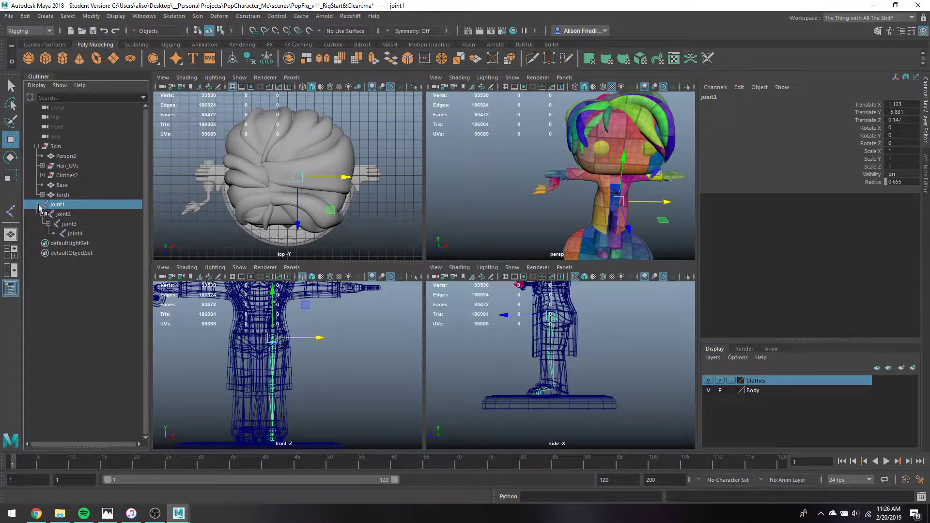
left_click(58, 205)
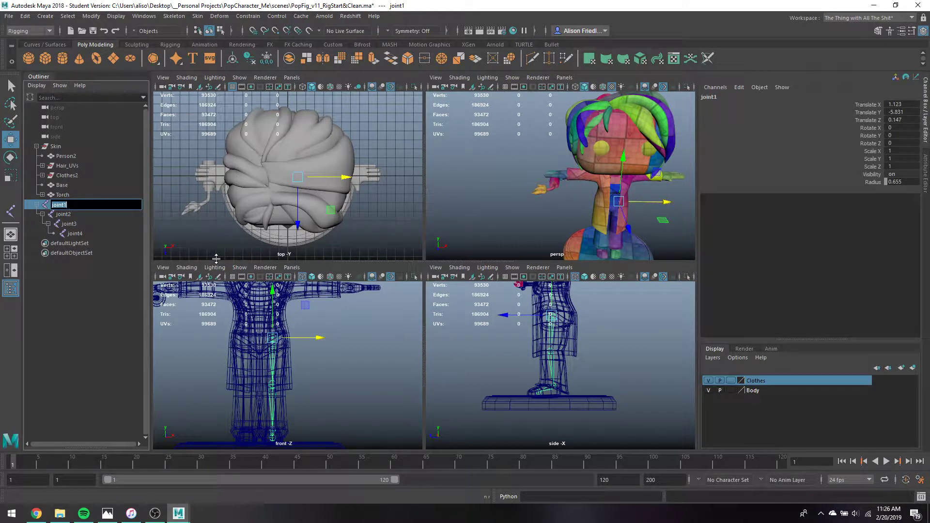
type("L H")
key("BackSpace")
key("BackSpace")
type("ip")
key("Return")
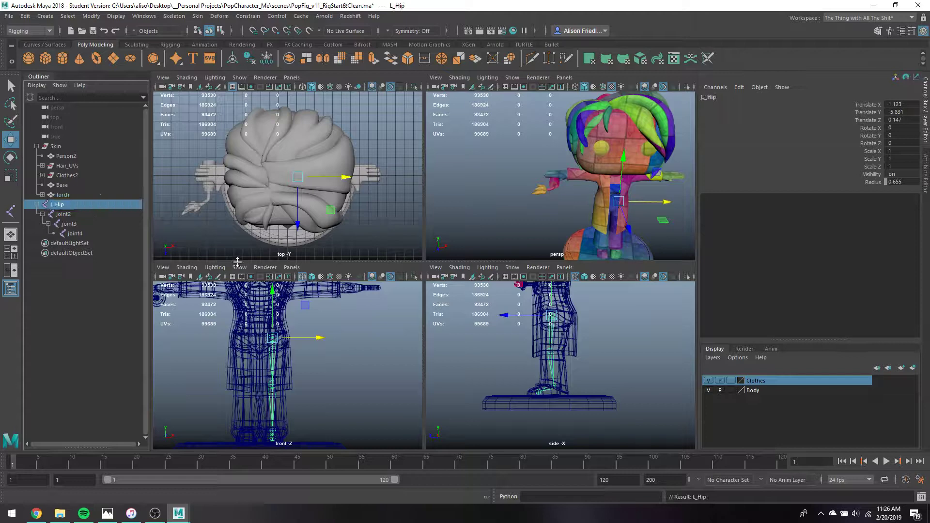
Rename the second joint of the leg chain as L_Knee, correcting the capitalisation.
double_click(73, 215)
type("L KNe")
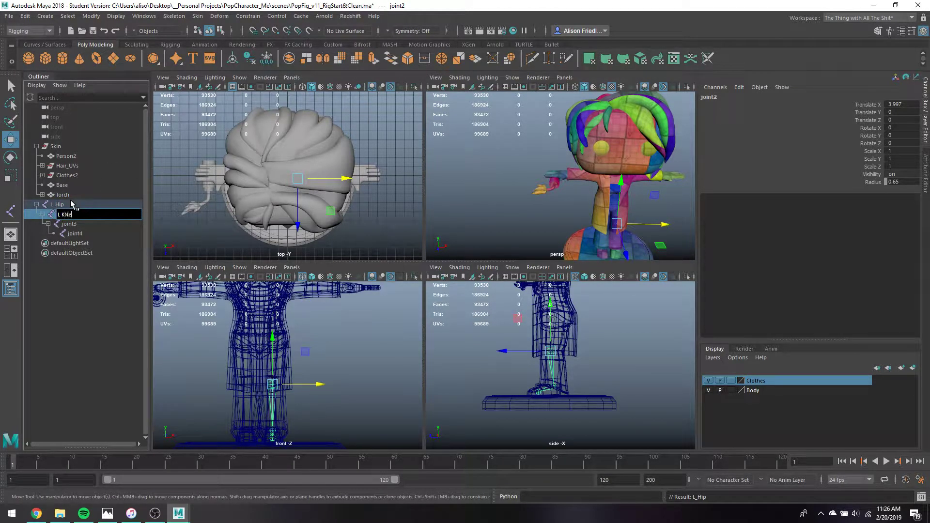
type("e")
key("Return")
double_click(65, 214)
left_click(66, 215)
key("Delete")
type("n")
key("Return")
Rename the third joint of the leg chain as L_Ankle and the last one as L_Ball.
double_click(70, 224)
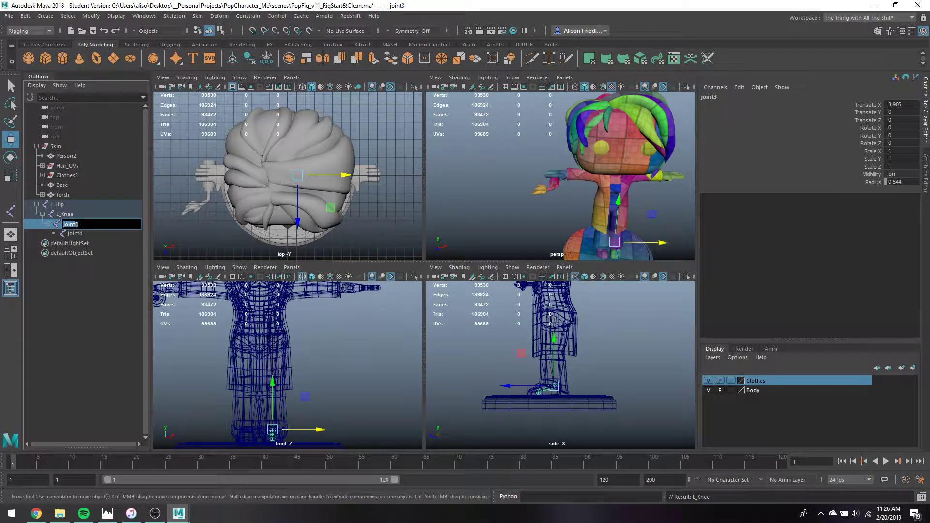
type("L_Ankle")
key("Return")
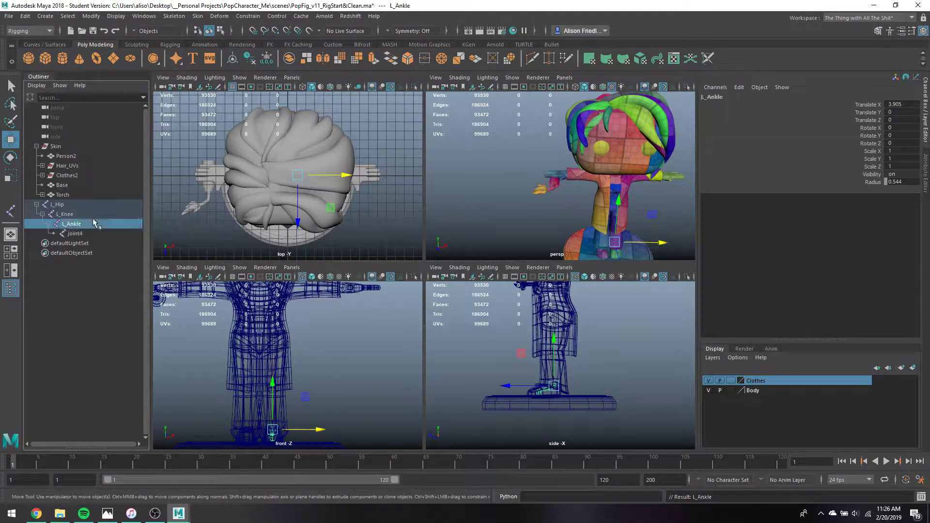
double_click(86, 231)
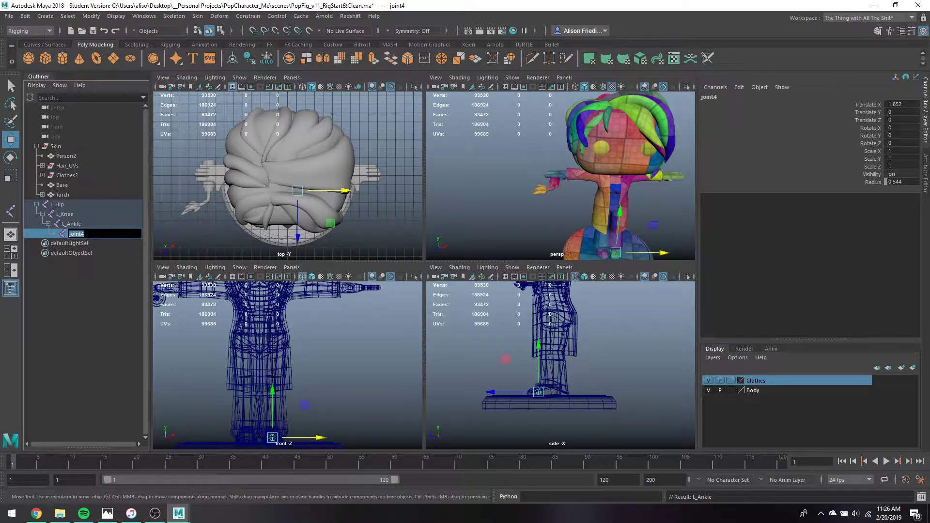
type("L_Ball")
key("Return")
Create a separate single joint in the pelvis just above the hip joint in the side view and name it Root.
left_click(60, 201)
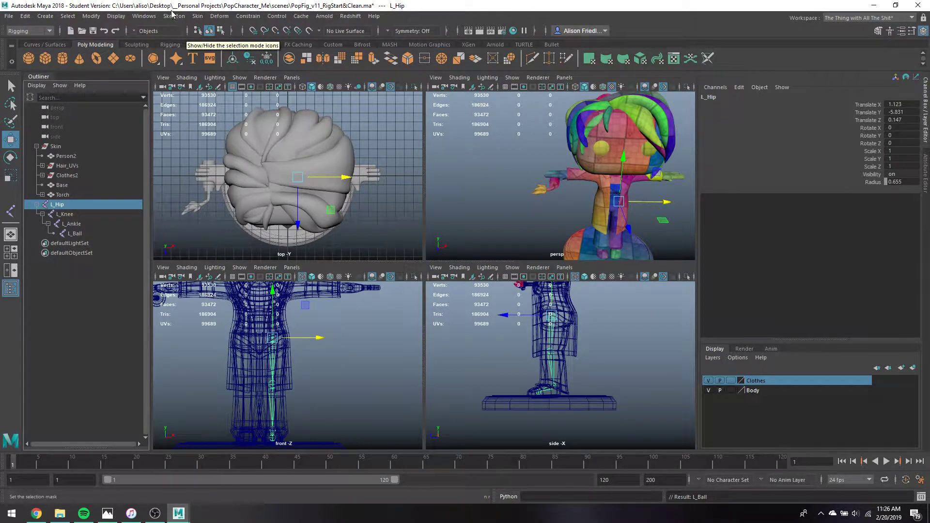
key("q")
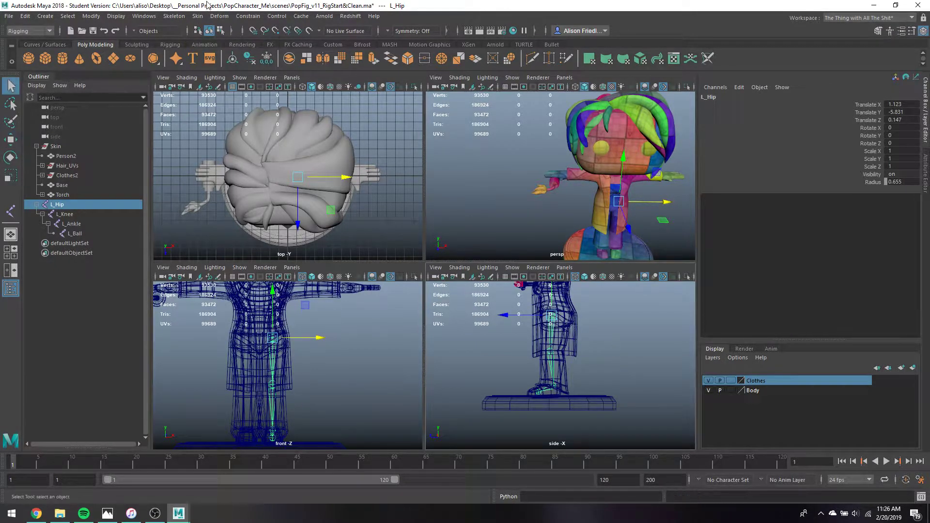
left_click(180, 16)
left_click(195, 39)
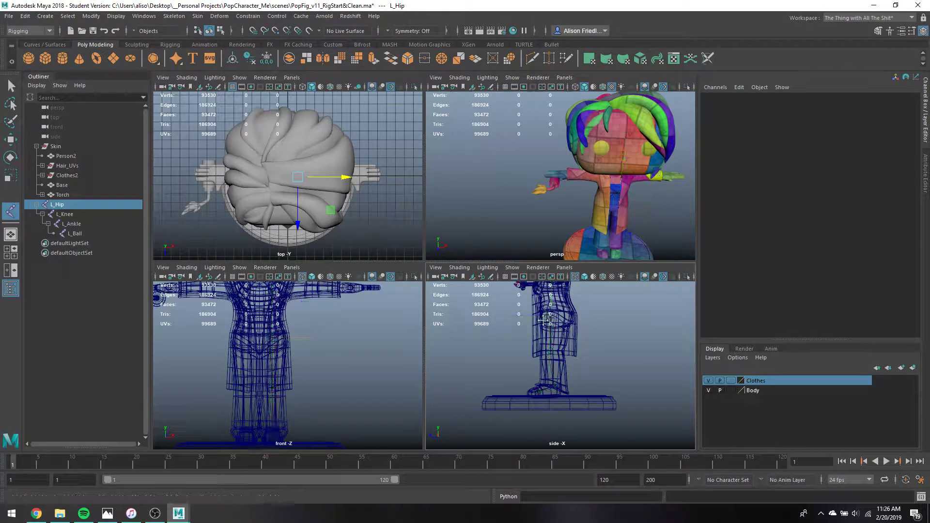
scroll(544, 321, "up", 6)
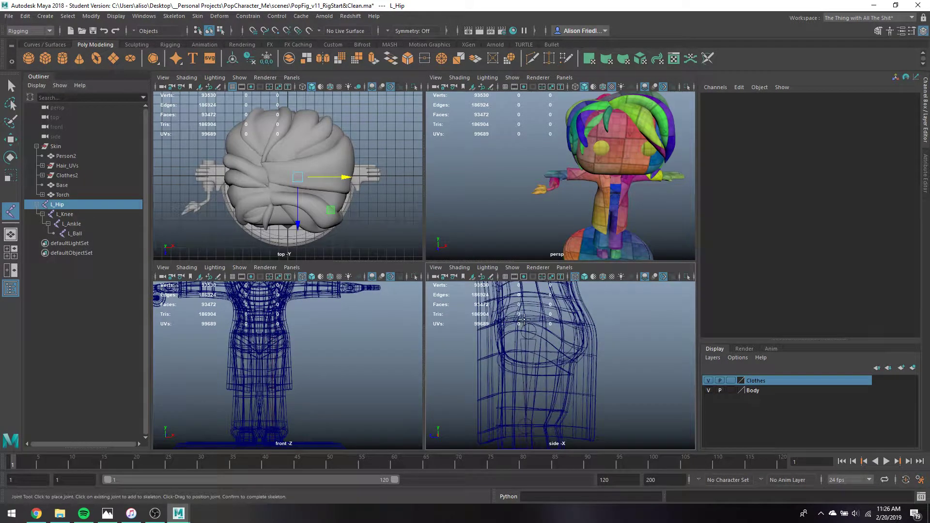
left_click(527, 314)
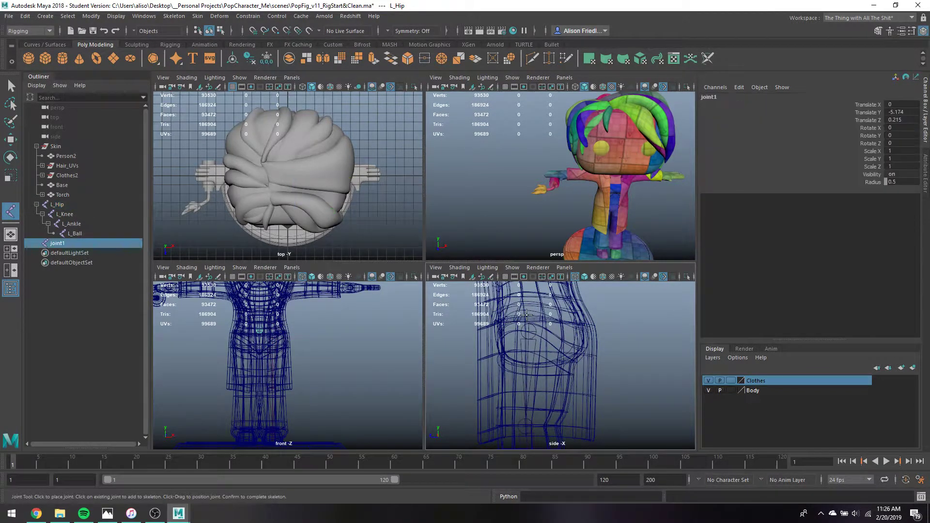
double_click(75, 244)
type("Root")
key("Return")
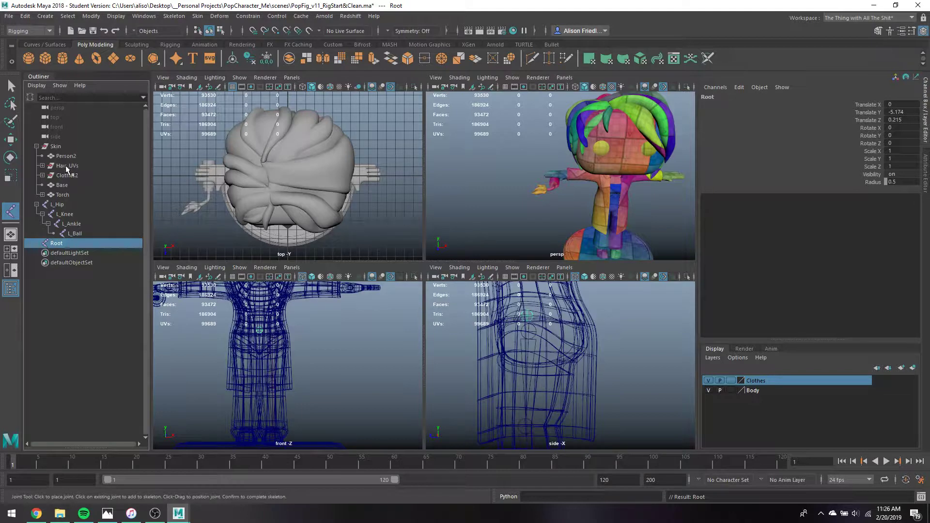
Duplicate the Root joint twice and rename the first copy as Spine01.
key("ctrl+d")
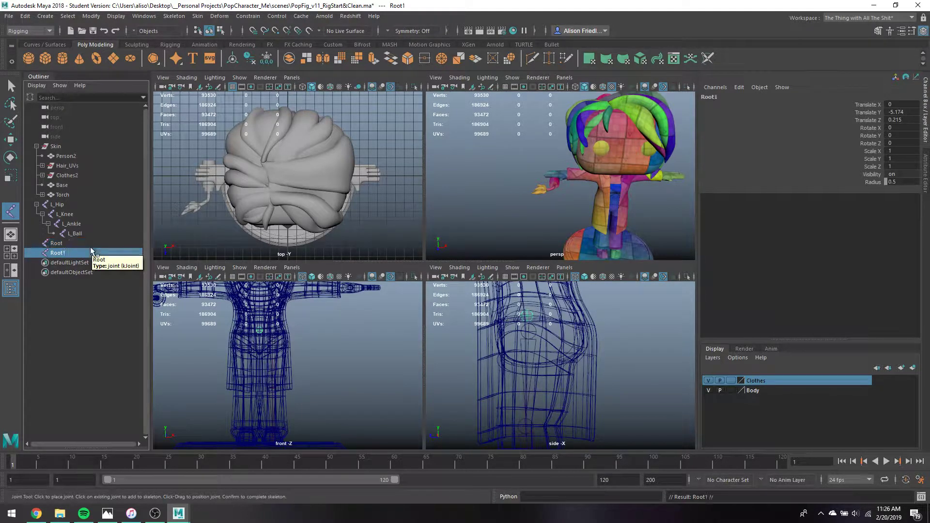
key("ctrl+d")
double_click(71, 253)
type("Sp")
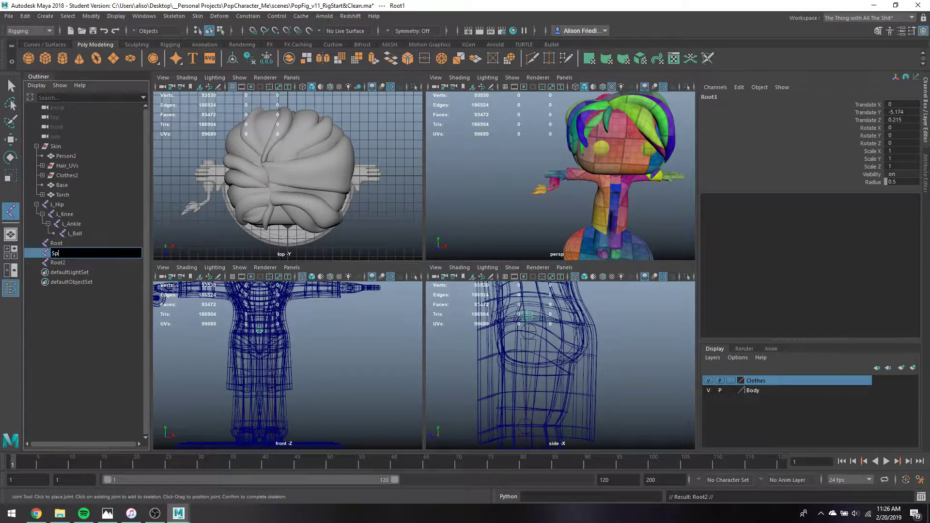
type("ine01")
key("Return")
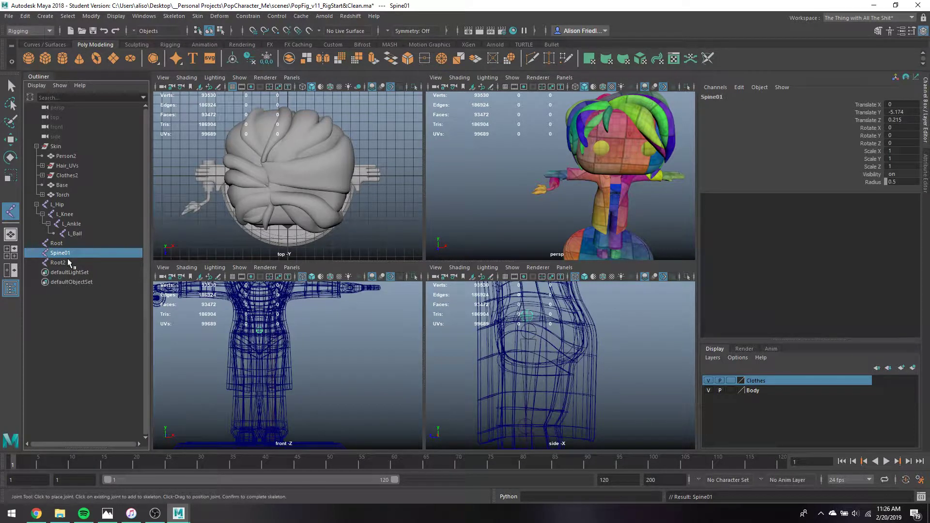
Rename the remaining Root copy as Pelvis and parent the L_Hip chain under it.
double_click(68, 260)
type("Pelvis")
key("Return")
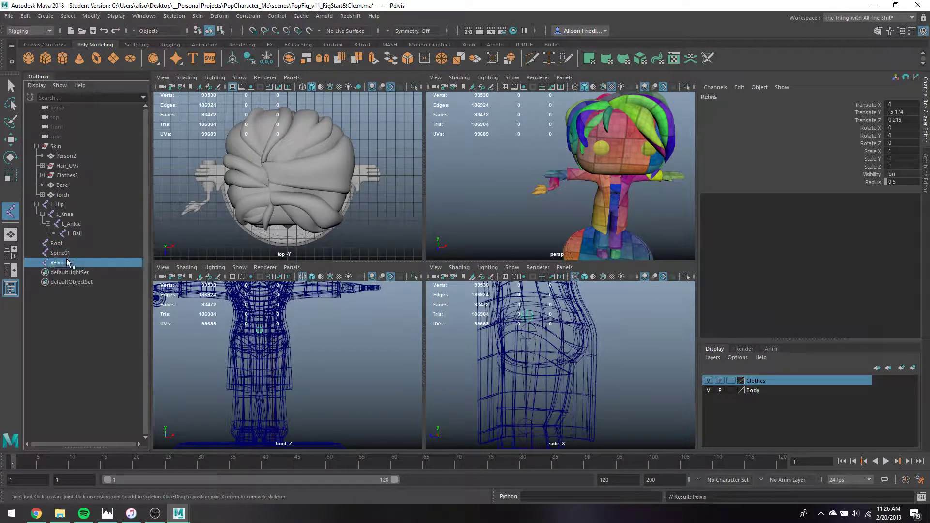
left_click(57, 205)
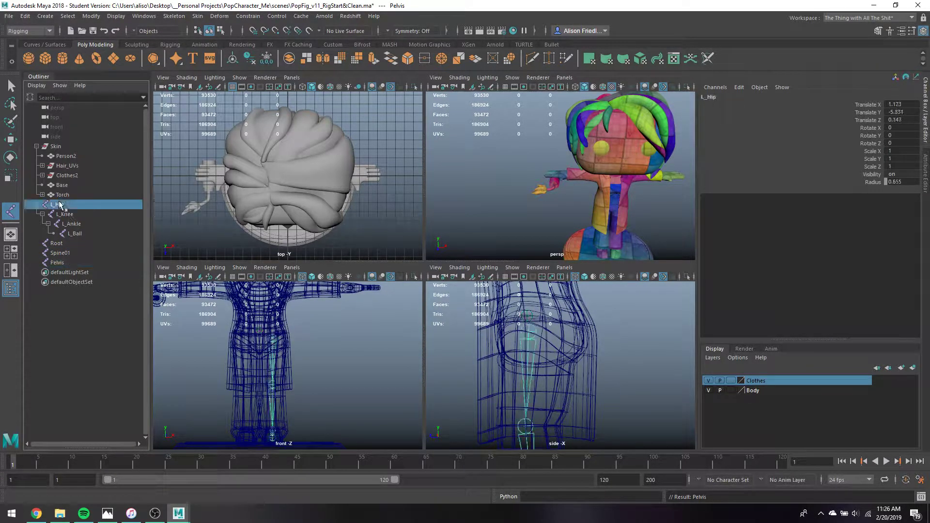
middle_click_drag(59, 206, 61, 264)
Parent the Pelvis and Spine01 joints under Root and expand the Root hierarchy.
left_click(57, 224)
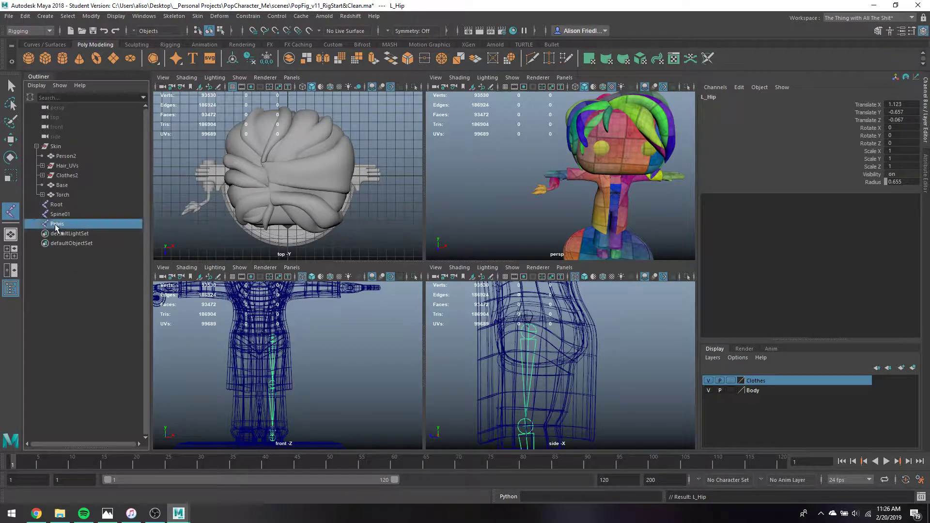
left_click(63, 214, "ctrl")
middle_click_drag(63, 214, 63, 207)
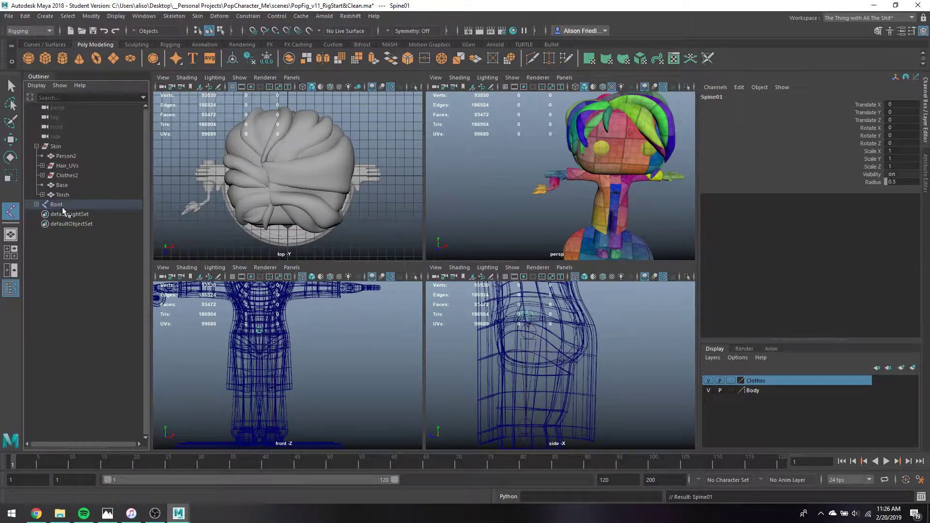
left_click(62, 206)
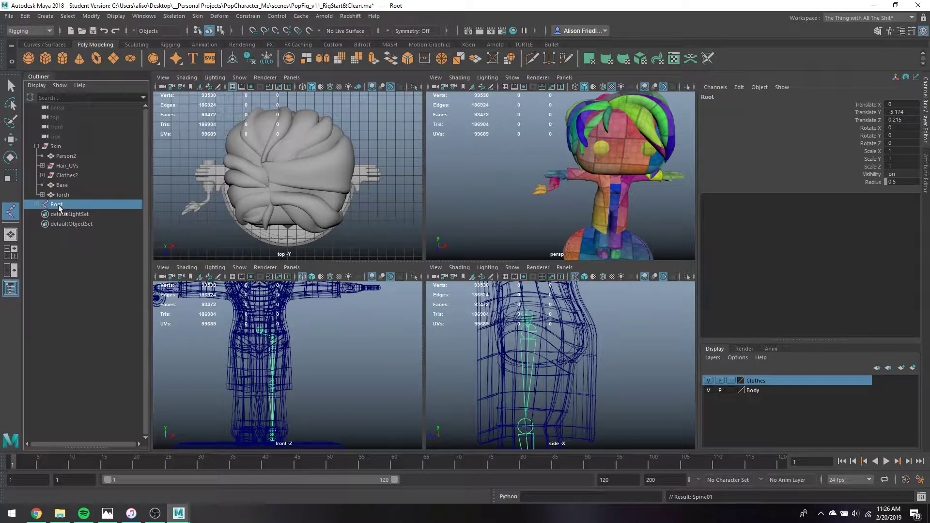
left_click(37, 204)
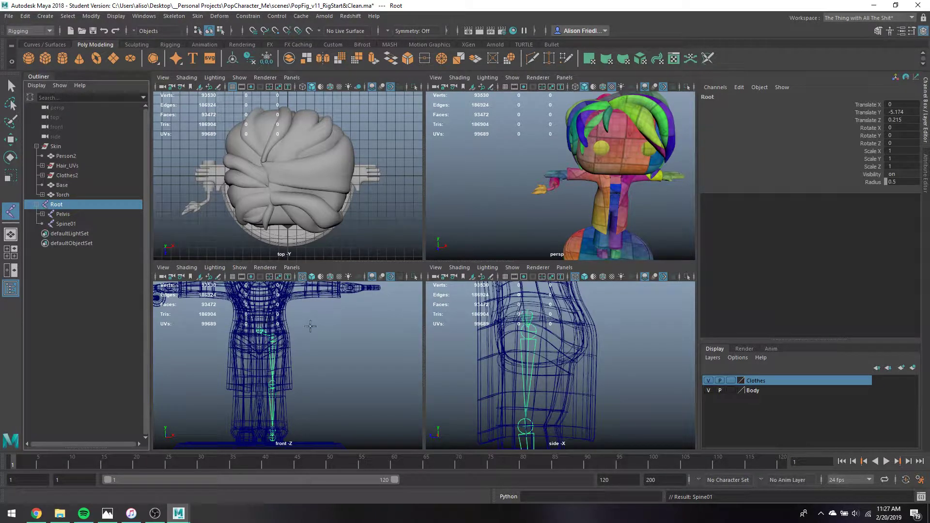
Lower the L_Hip joint in the front view to a Translate Y of about -1.07, then clear the selection.
scroll(311, 327, "up", 5)
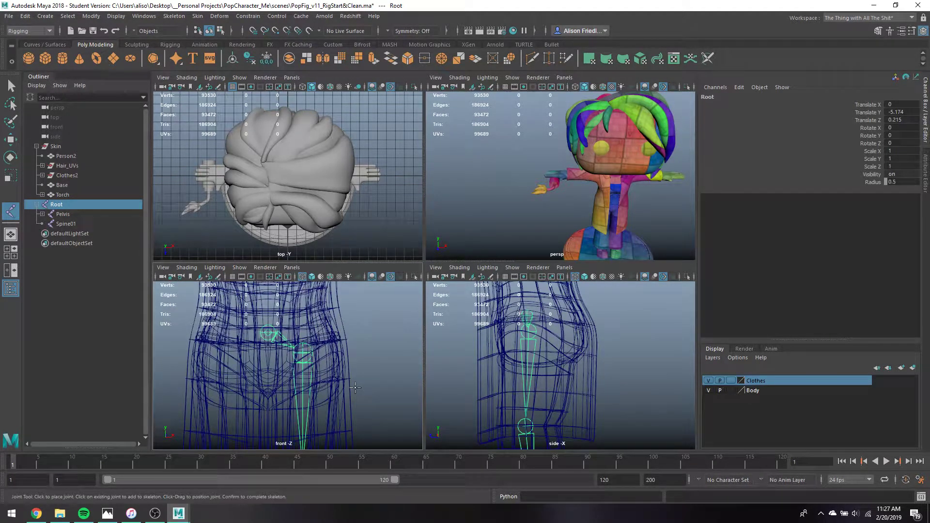
key("q")
left_click(313, 359)
left_click(304, 364)
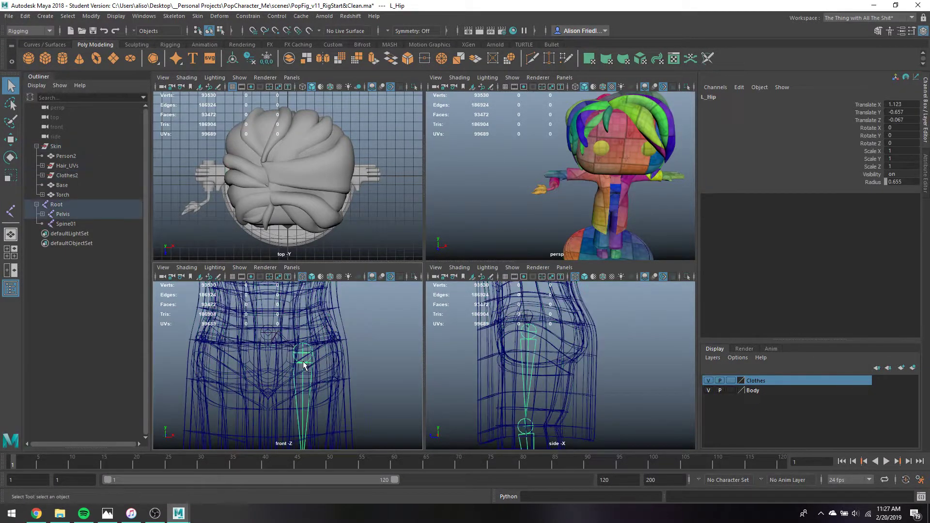
key("w")
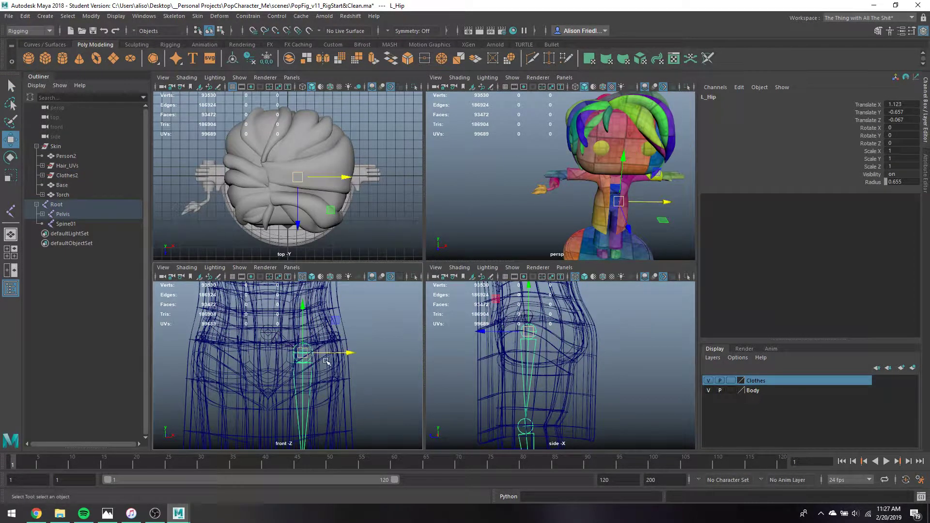
left_click(303, 309)
left_click_drag(304, 309, 304, 322)
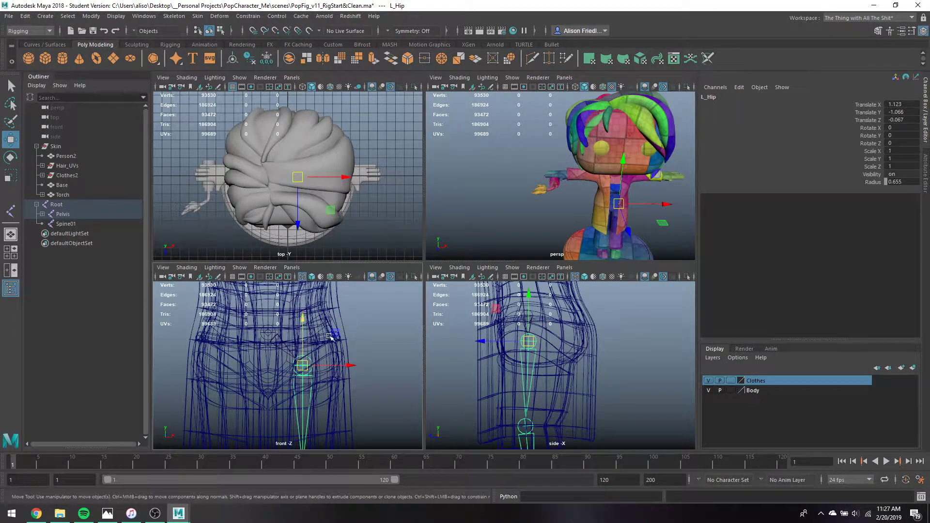
key("q")
left_click(157, 245)
Start a new joint chain in the side view with one joint above the Root joint and a second about 0.99 units higher toward the chest.
middle_click_drag(557, 354, 556, 418, "alt")
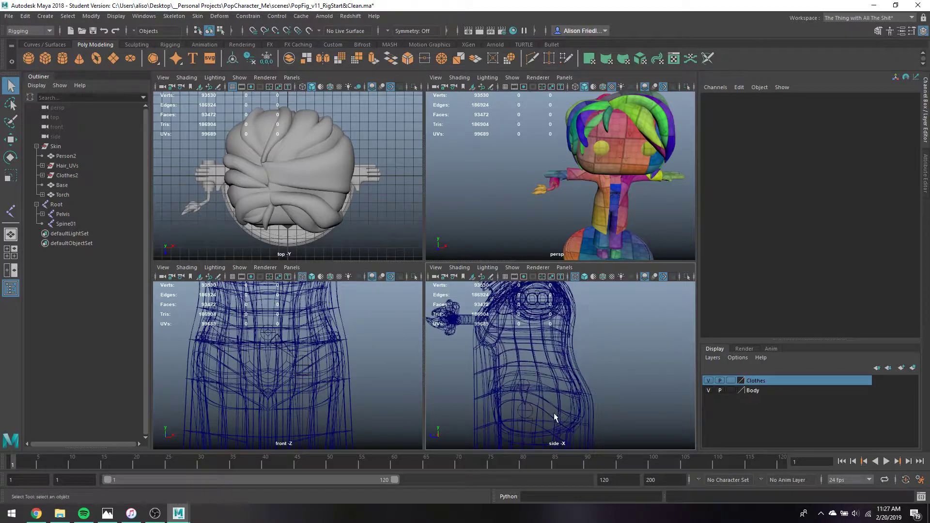
key("y")
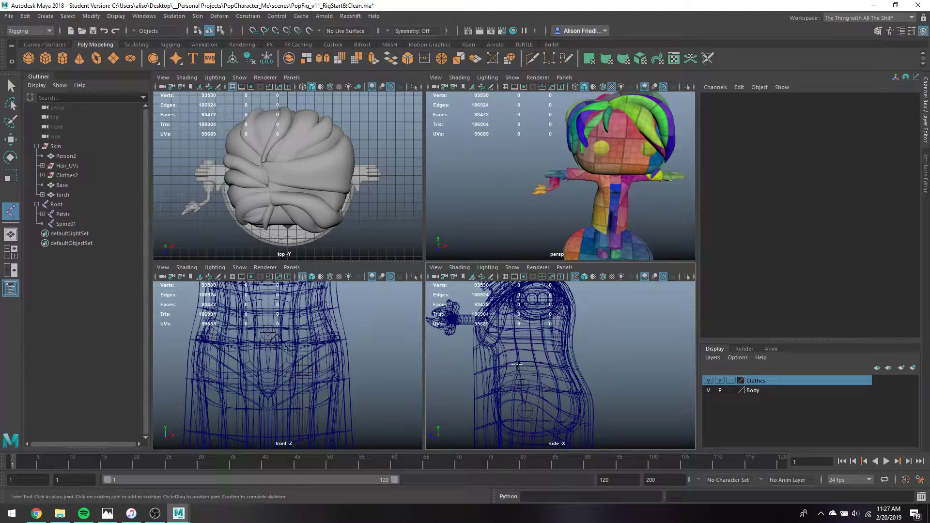
left_click_drag(518, 364, 518, 355)
left_click(550, 348)
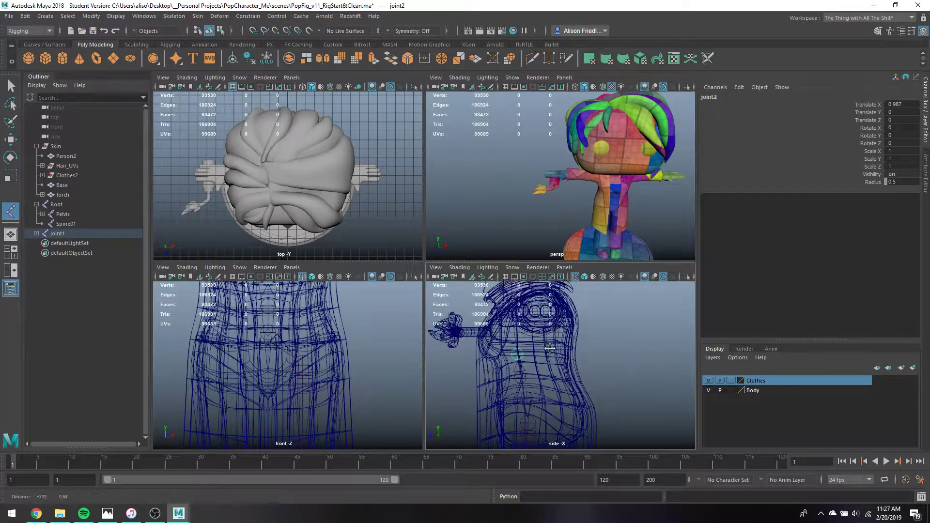
middle_click_drag(550, 348, 554, 361, "alt")
Add a third joint to the chain at the left collarbone in the front view, about 2.09 units from the chest joint.
mouse_move(313, 335)
middle_mouse_down("alt")
mouse_move(313, 390)
mouse_move(320, 343)
middle_mouse_up("alt")
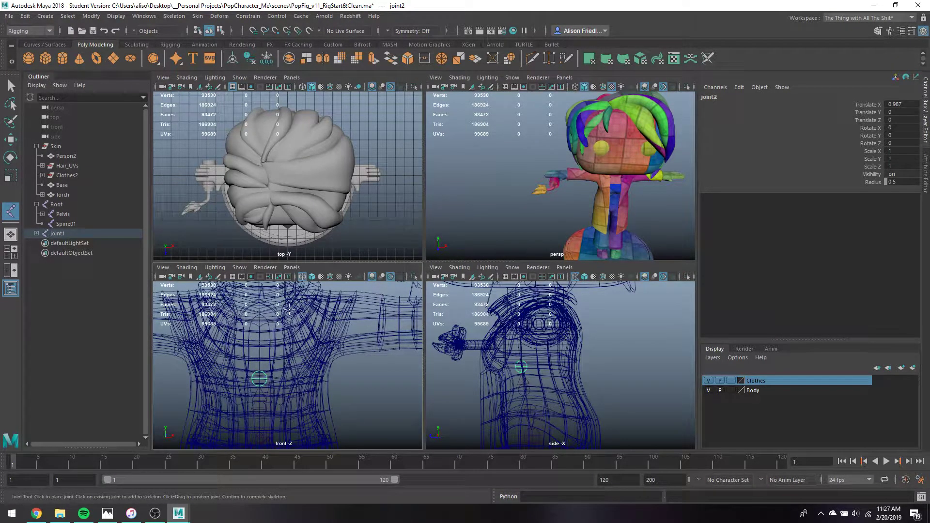
middle_click_drag(283, 310, 286, 335, "alt")
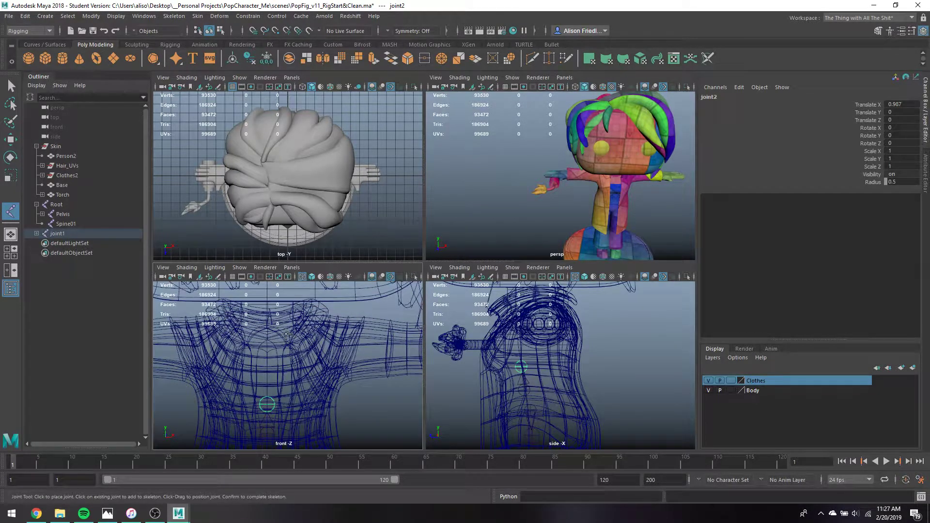
left_click(286, 342)
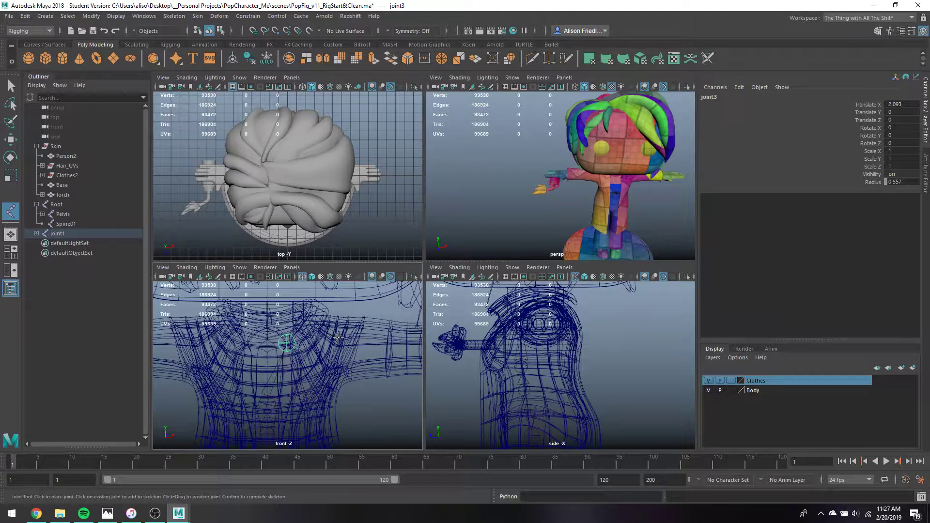
Try to extend the chain along the left arm in the front view with shoulder, elbow and wrist joints.
left_click(338, 337)
middle_click_drag(338, 337, 243, 345, "alt")
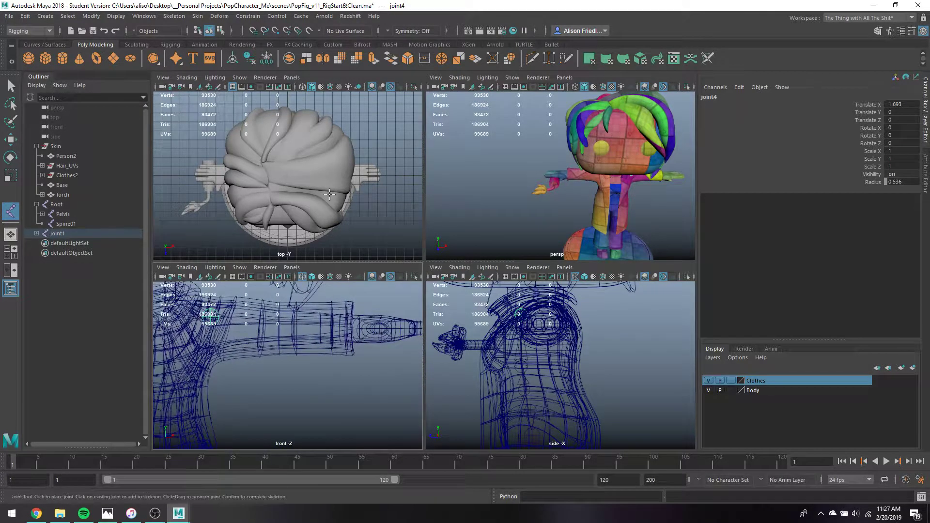
key("4")
key("5")
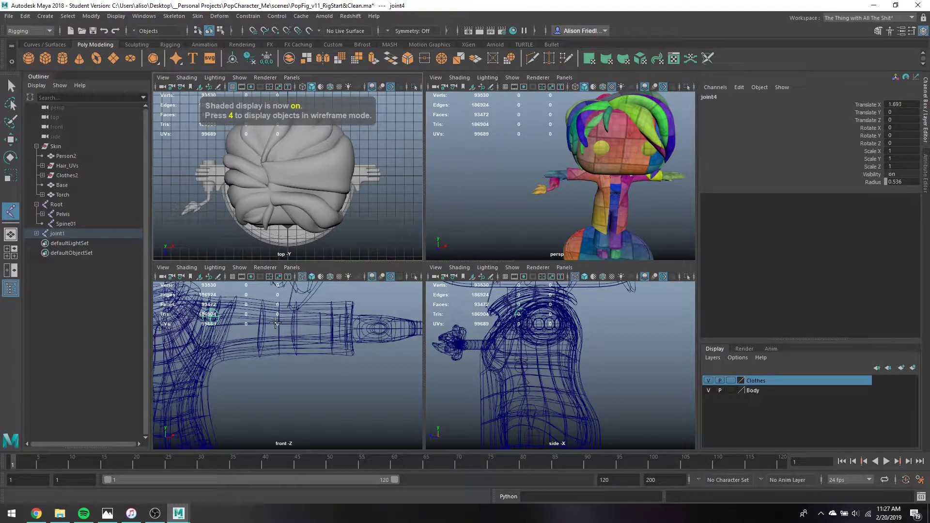
left_click(280, 325)
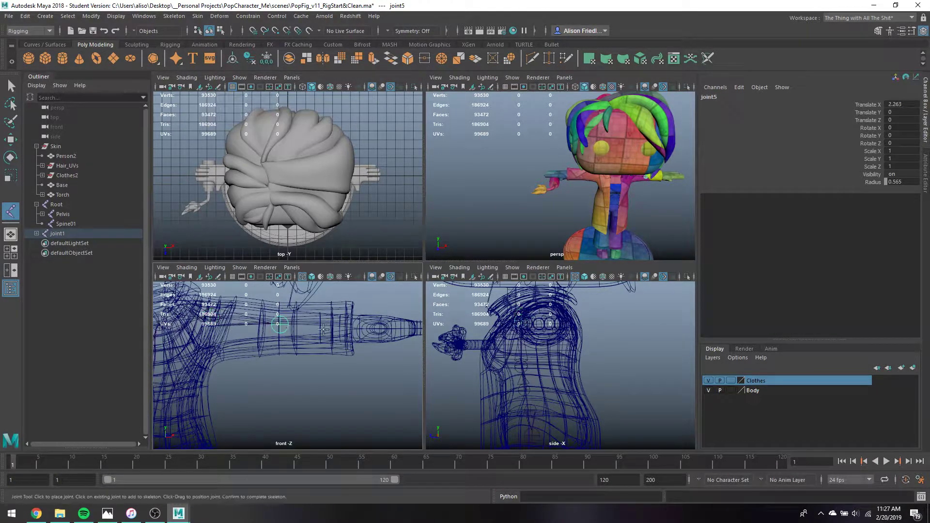
left_click(349, 331)
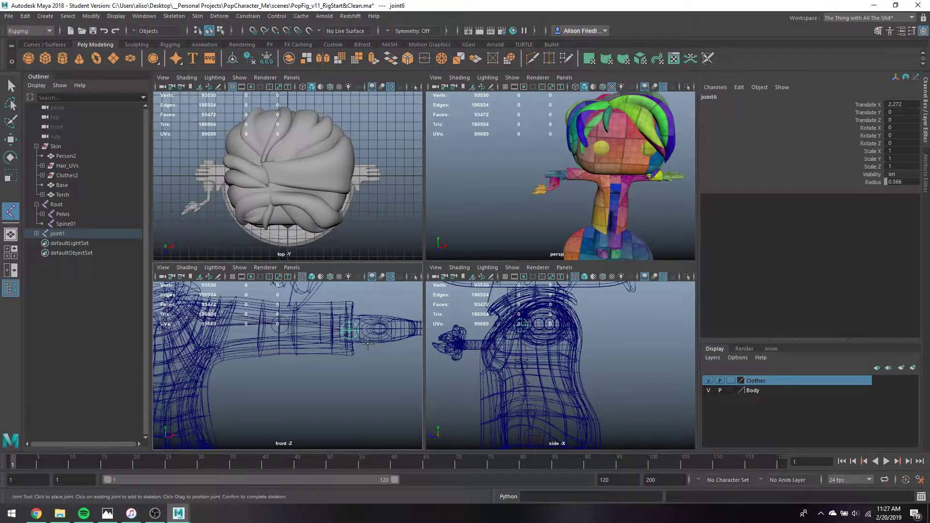
key("Return")
key("q")
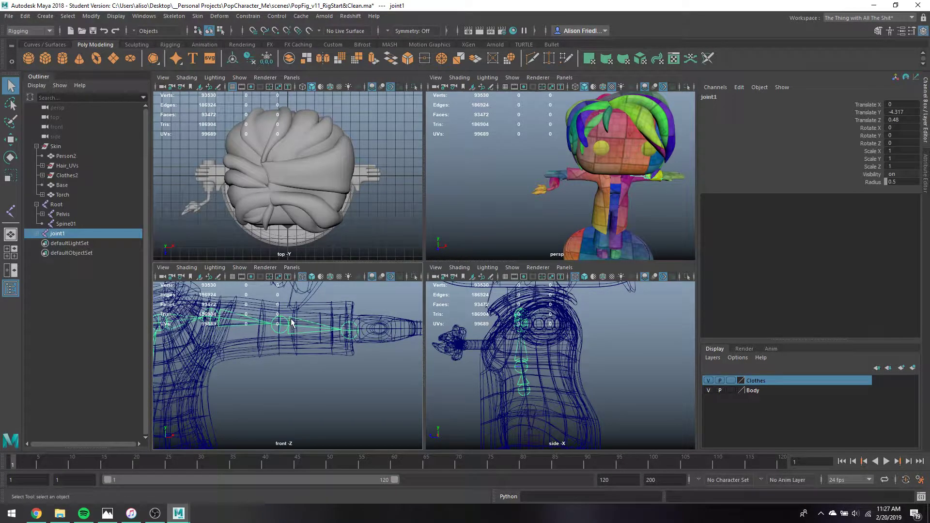
Undo the shoulder, elbow and wrist joints, keeping the chain up to the collarbone joint, and clear the selection.
key("ctrl+z")
key("ctrl+z")
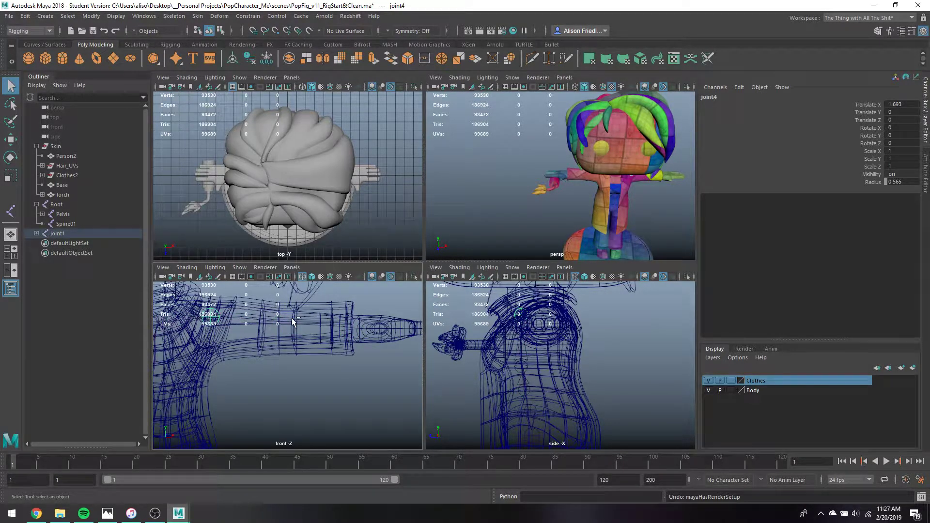
left_click(292, 322)
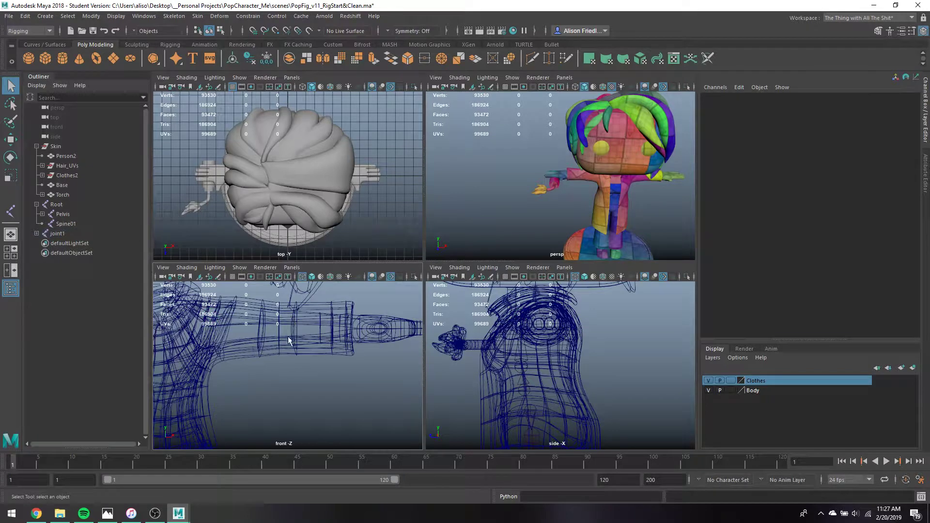
Expand the new chain and rename its first joint as Spine02 and its second joint as Chest.
scroll(289, 341, "down", 5)
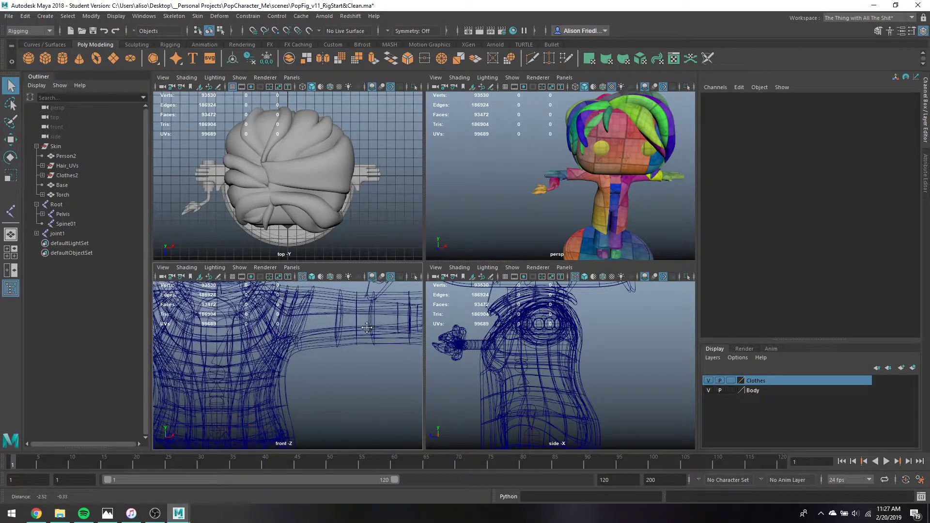
left_click(36, 234)
double_click(46, 234)
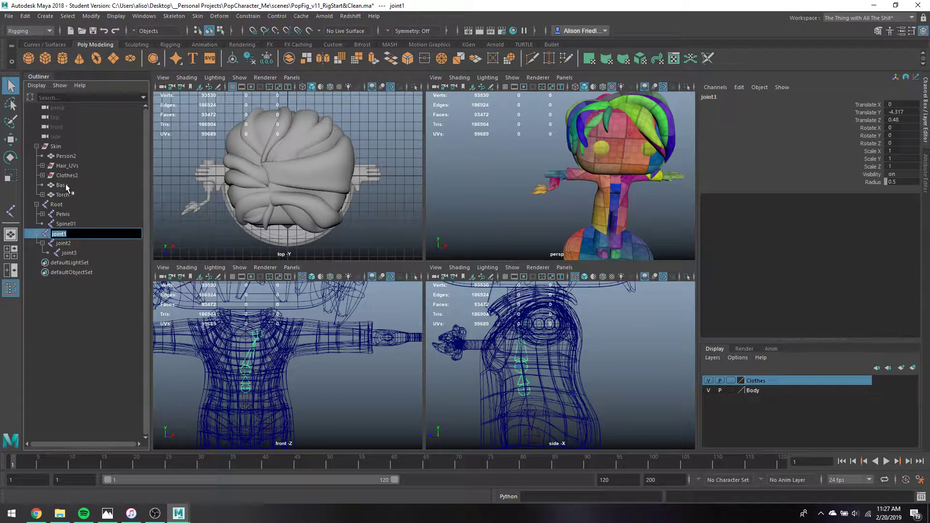
type("Spine02")
key("Return")
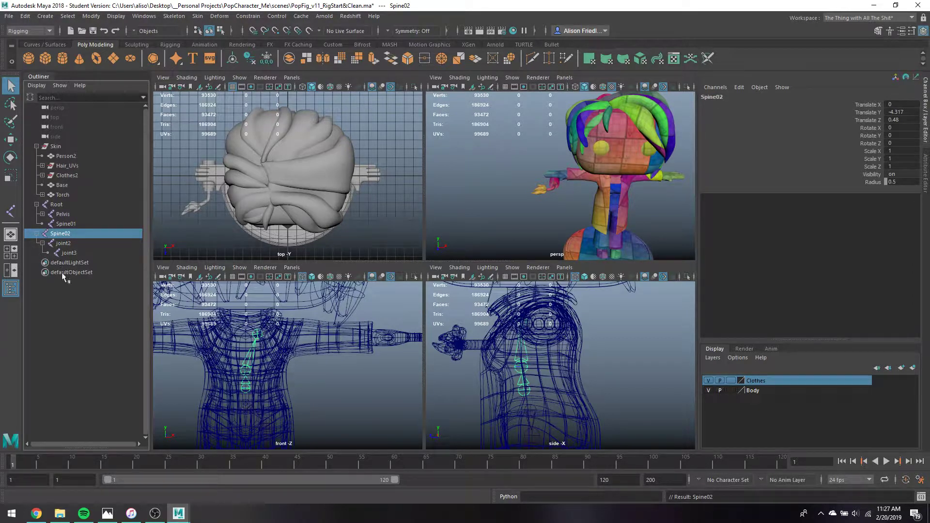
double_click(67, 243)
type("Chest")
key("Return")
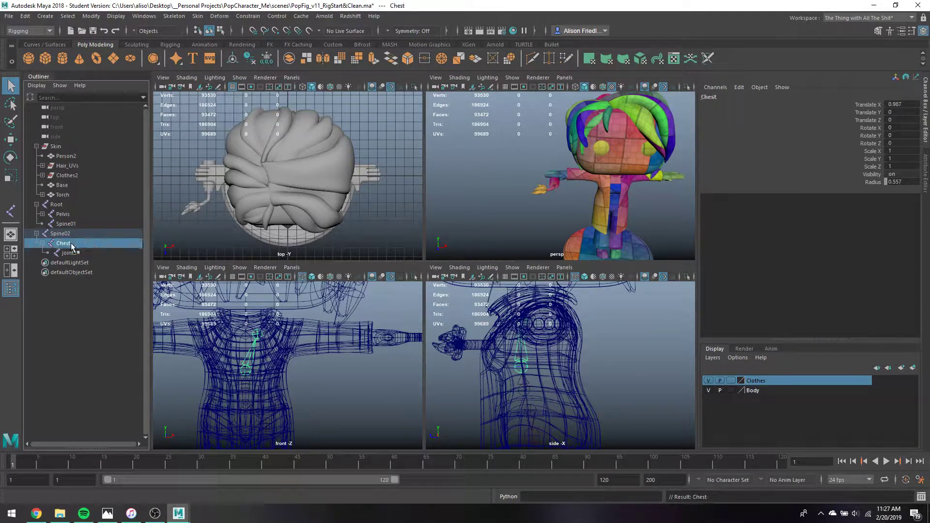
Rename the last joint of the Spine02 chain as L_Clav.
double_click(68, 253)
type("L_Cl")
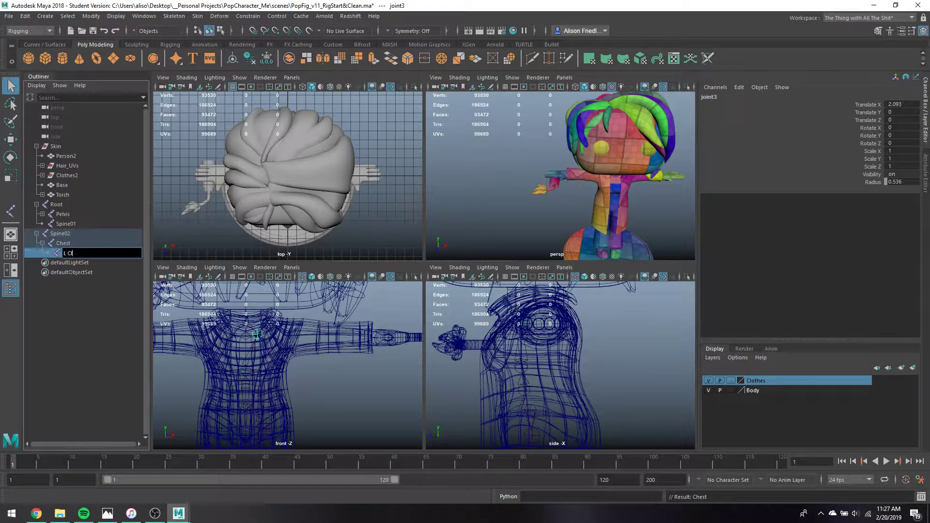
type("av")
key("Return")
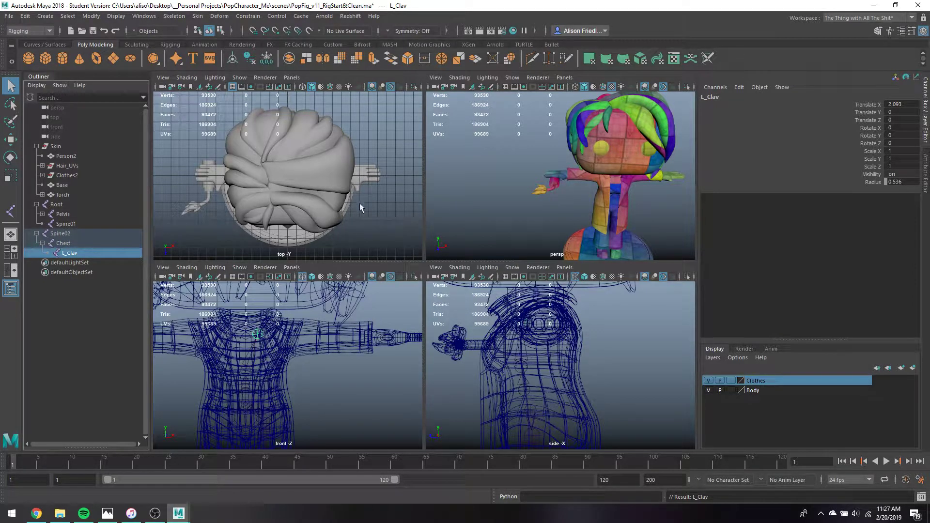
Hide the Hair_UVs group and switch the top view to wireframe display.
left_click(347, 174)
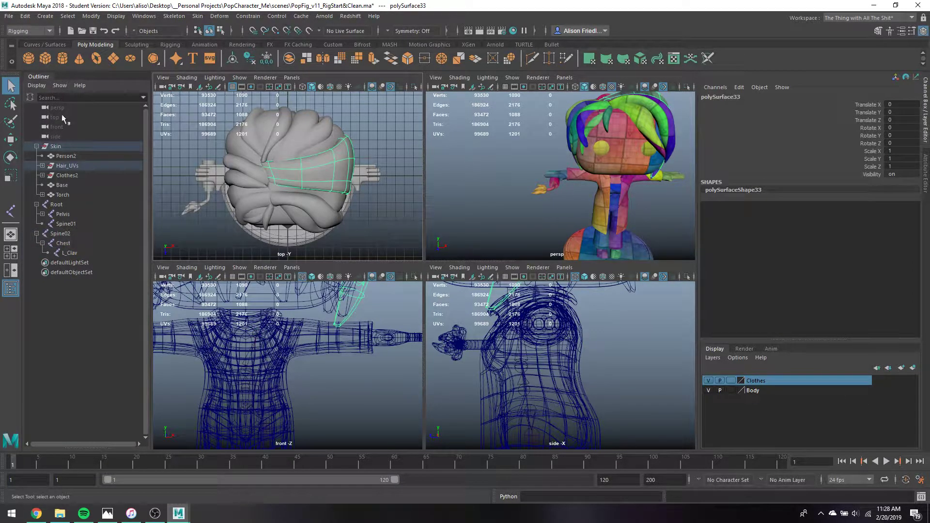
left_click(61, 166)
key("ctrl+h")
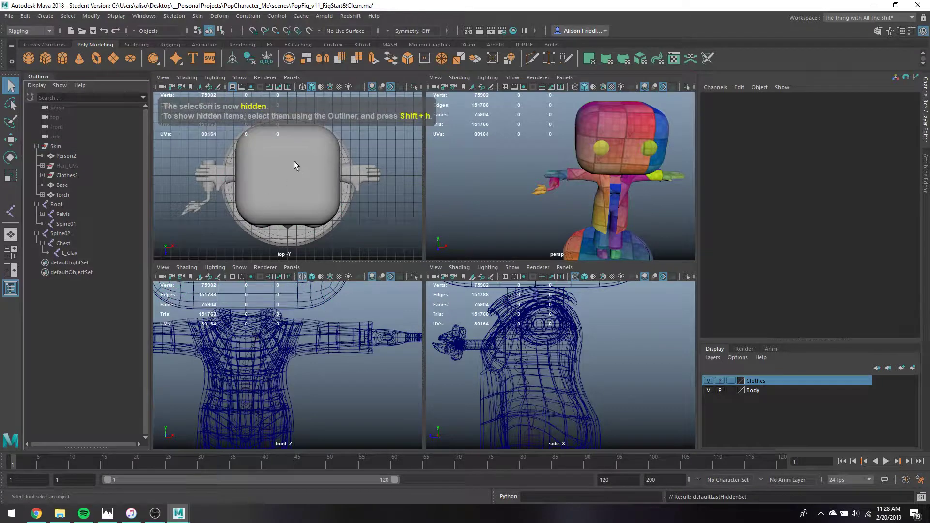
key("4")
Create a separate three-joint chain along the left arm in the top view, with joints at the shoulder, elbow and wrist.
scroll(340, 187, "up", 3)
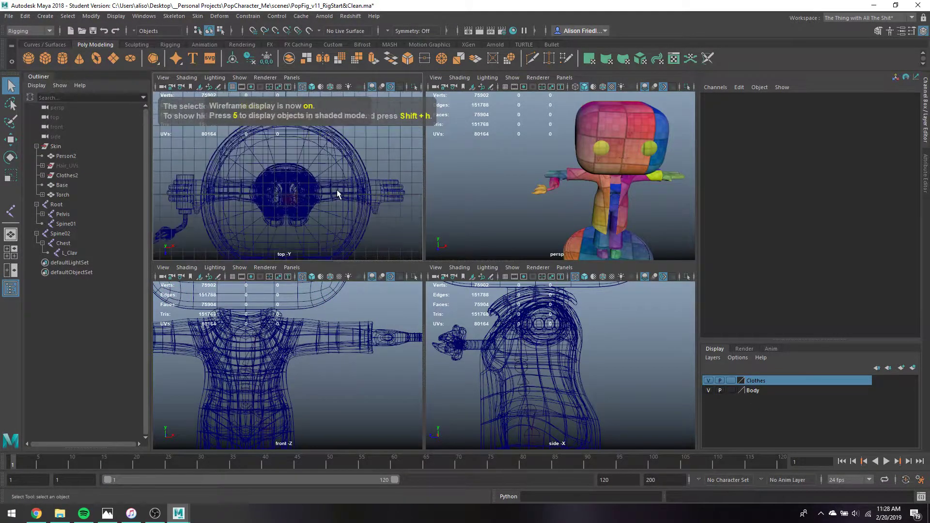
scroll(338, 193, "up", 3)
key("y")
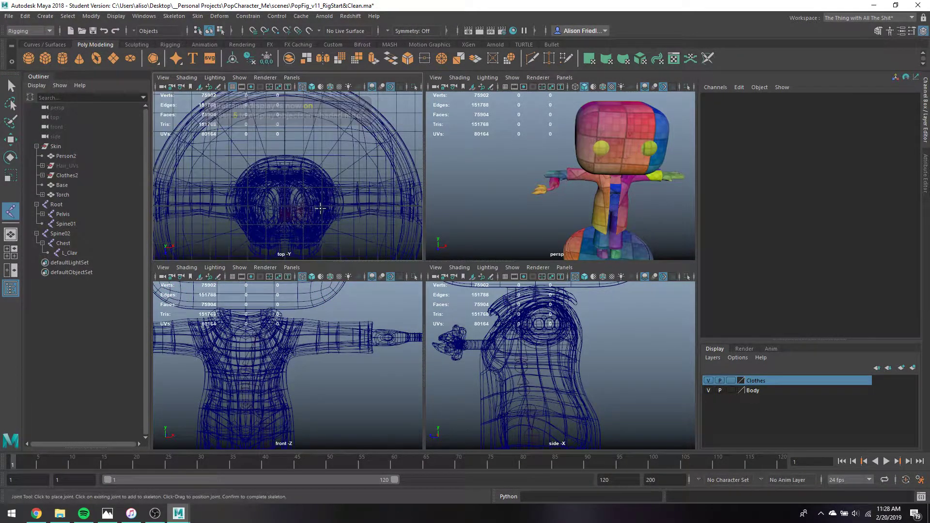
left_click(321, 208)
left_click(359, 202)
middle_click_drag(393, 218, 361, 207, "alt")
left_click(375, 195)
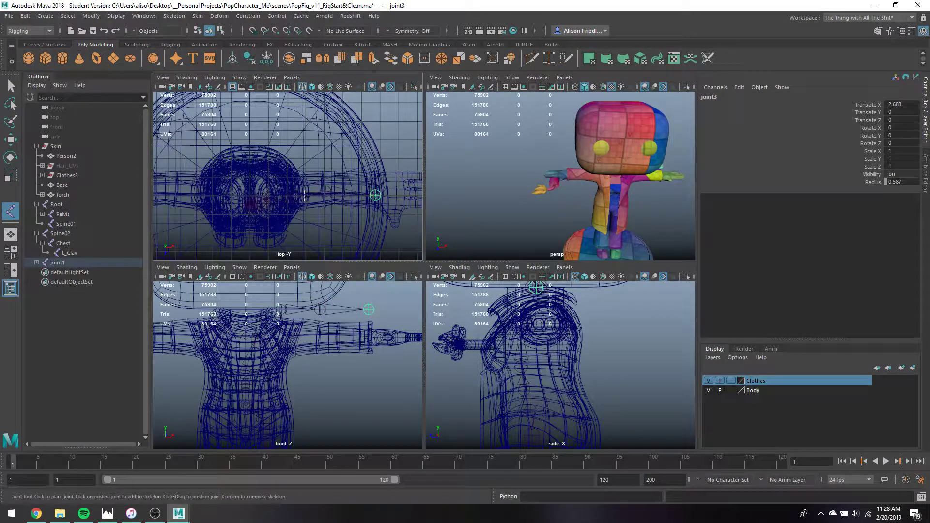
key("q")
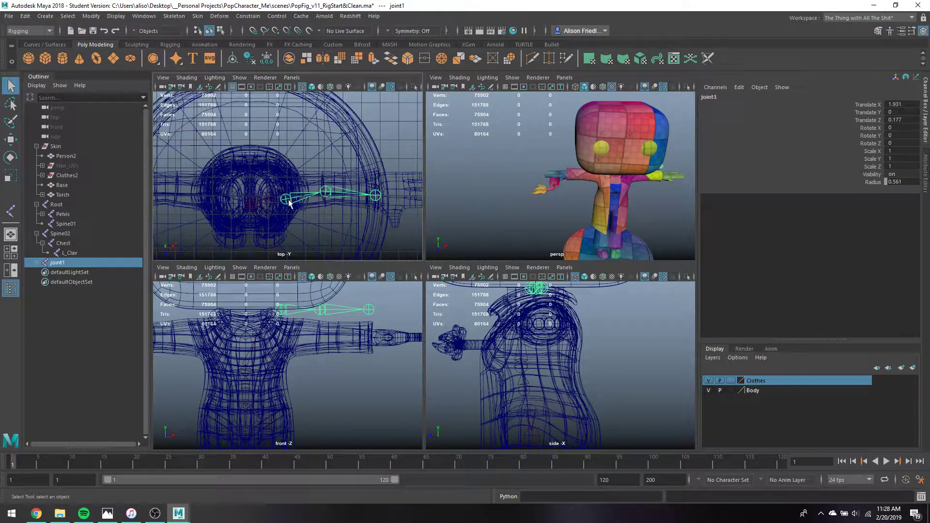
Reposition the left arm chain's shoulder, elbow and wrist joints in the top view so they sit centred inside the arm mesh.
key("w")
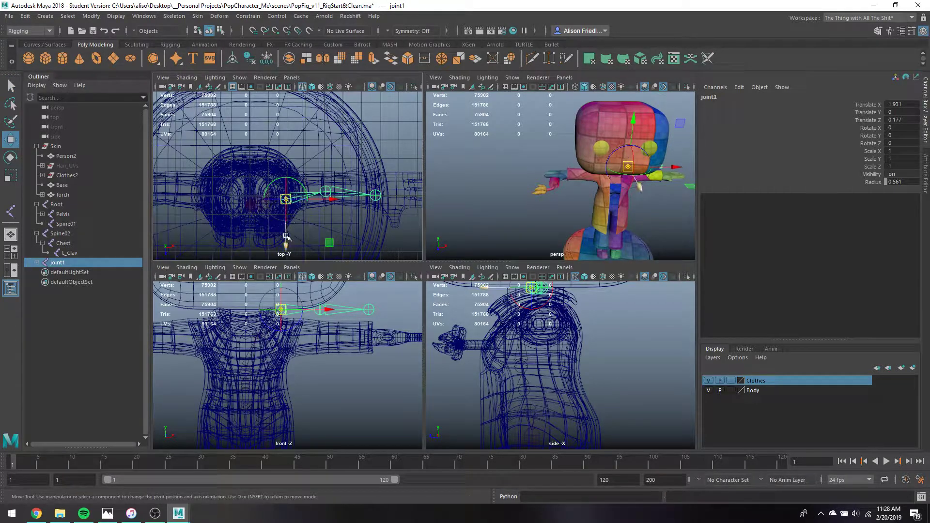
left_click_drag(286, 238, 286, 232)
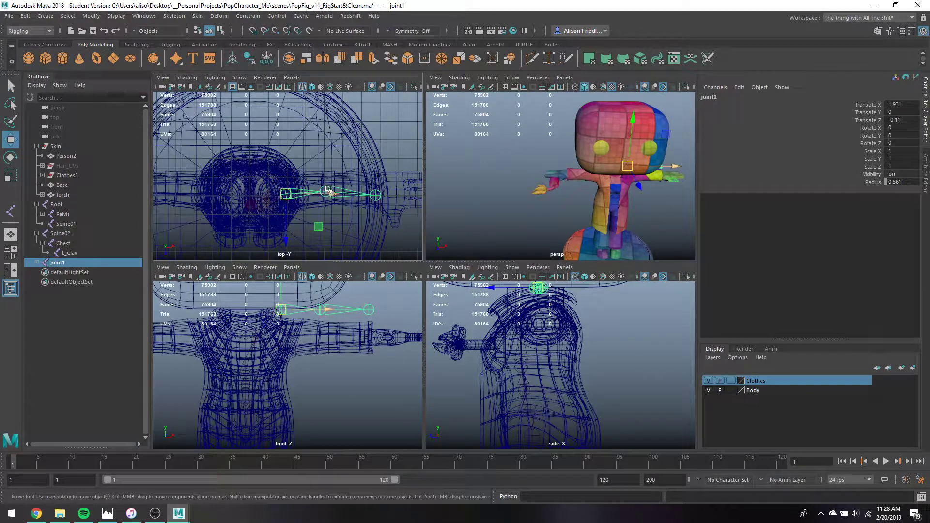
scroll(335, 194, "up", 3)
left_click(374, 202)
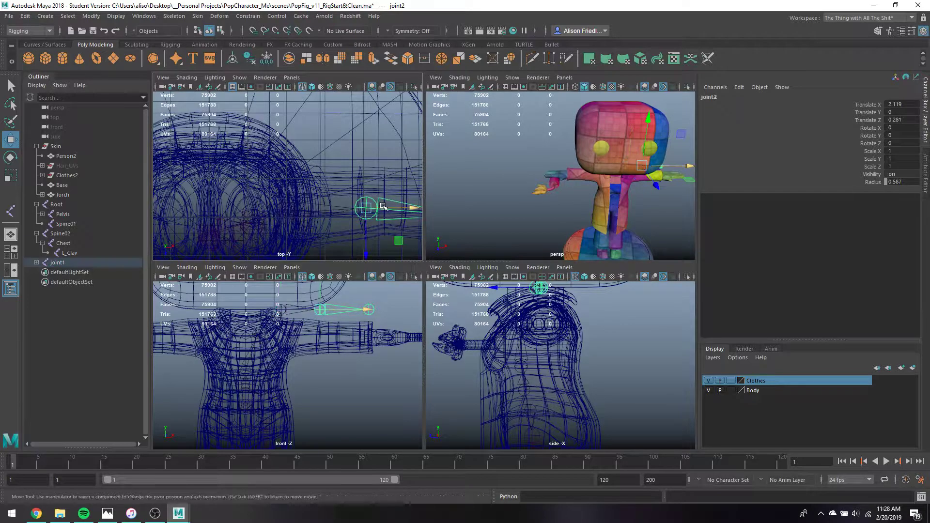
left_click_drag(398, 213, 385, 228)
scroll(377, 211, "down", 5)
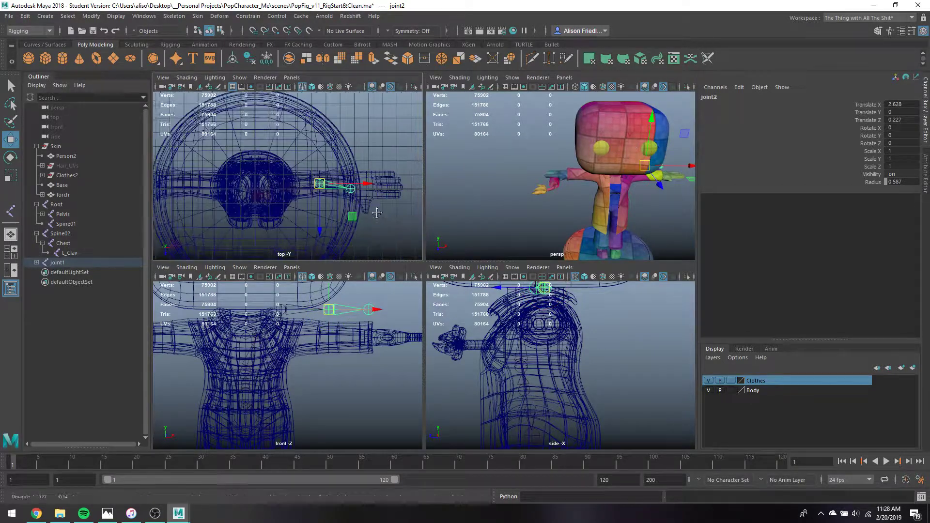
middle_click_drag(376, 210, 364, 206, "alt")
scroll(350, 191, "up", 1)
left_click(400, 195)
left_click_drag(400, 221, 400, 206)
scroll(378, 194, "down", 4)
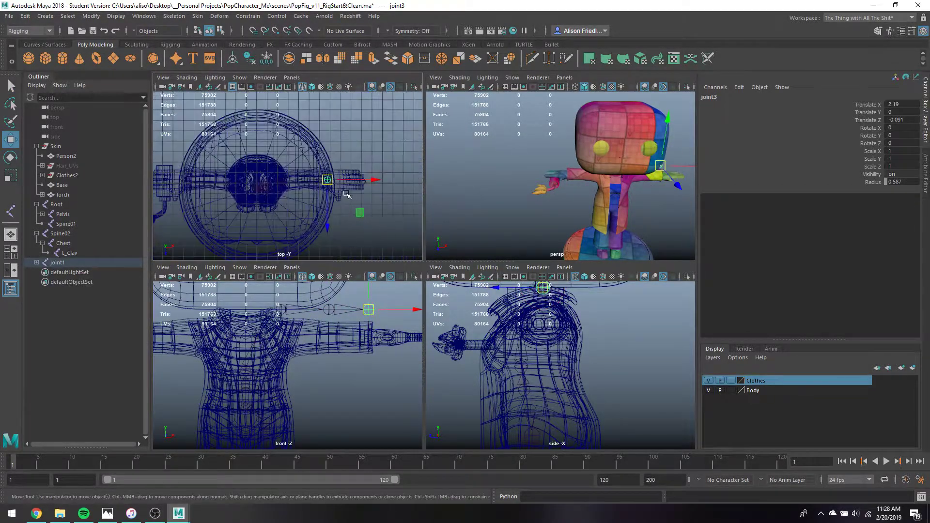
Rename the first joint of the new left arm chain as L_Shoulder.
double_click(86, 264)
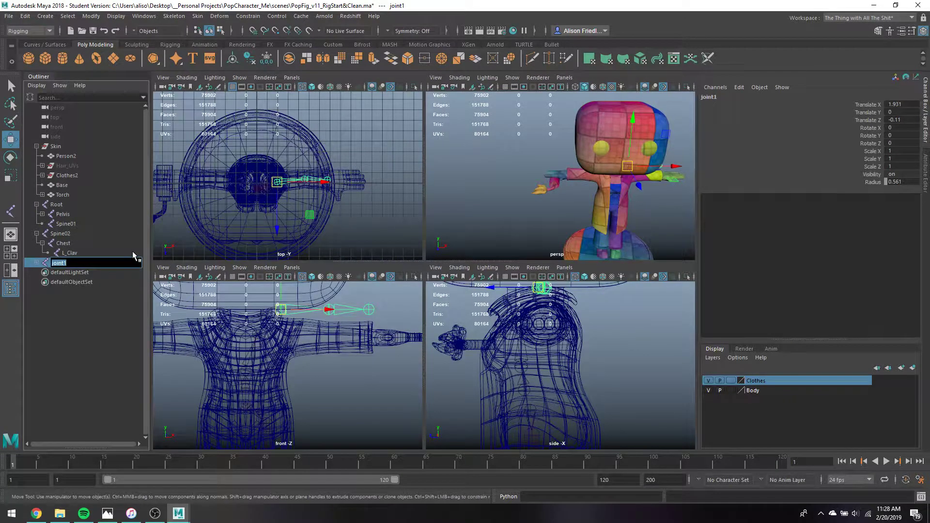
type("L_Shoulder")
key("Return")
Expand the L_Shoulder chain and rename its child joints as L_Elbow and L_Wrist.
left_click(36, 262)
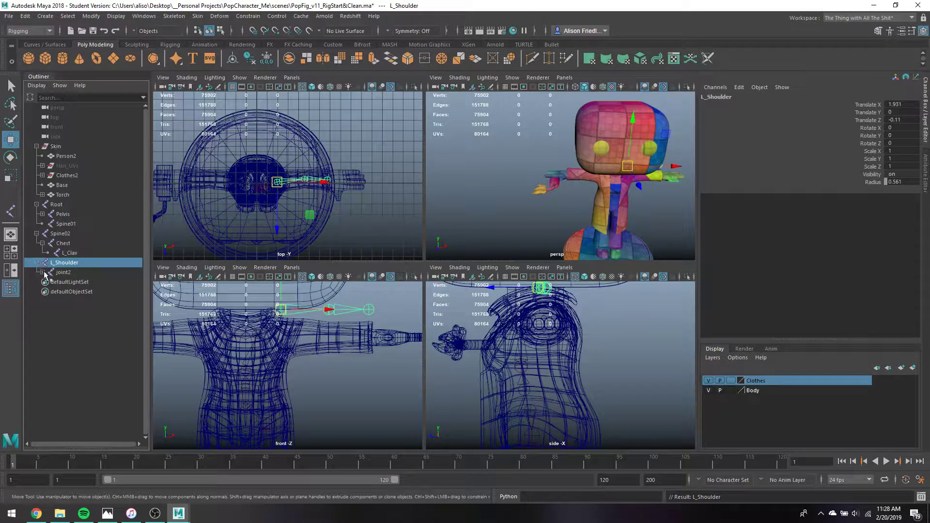
left_click(42, 272)
double_click(58, 274)
type("L")
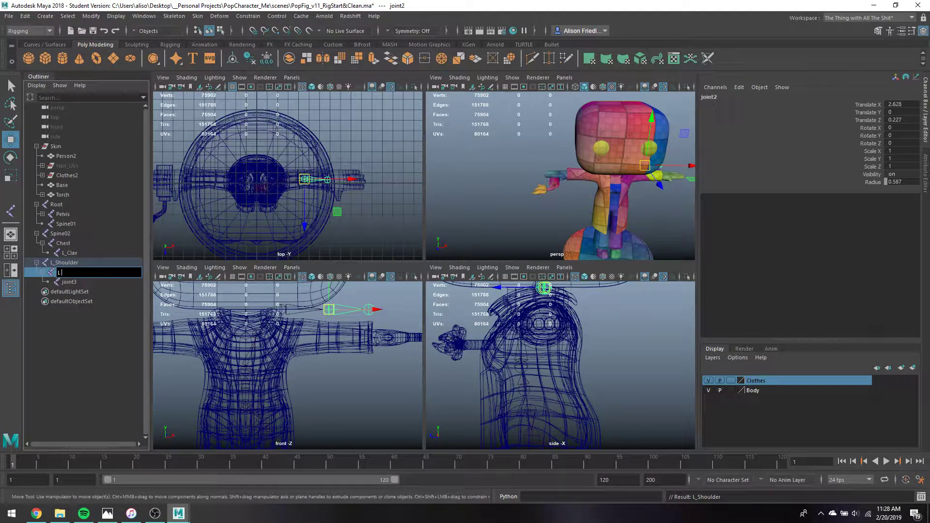
type("_Elbow")
key("Return")
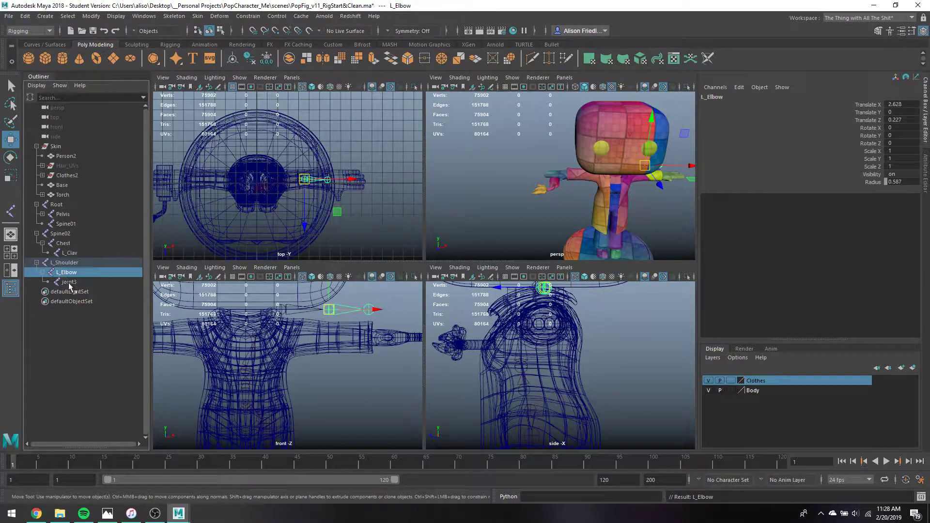
double_click(70, 282)
type("L_Wrist")
key("Return")
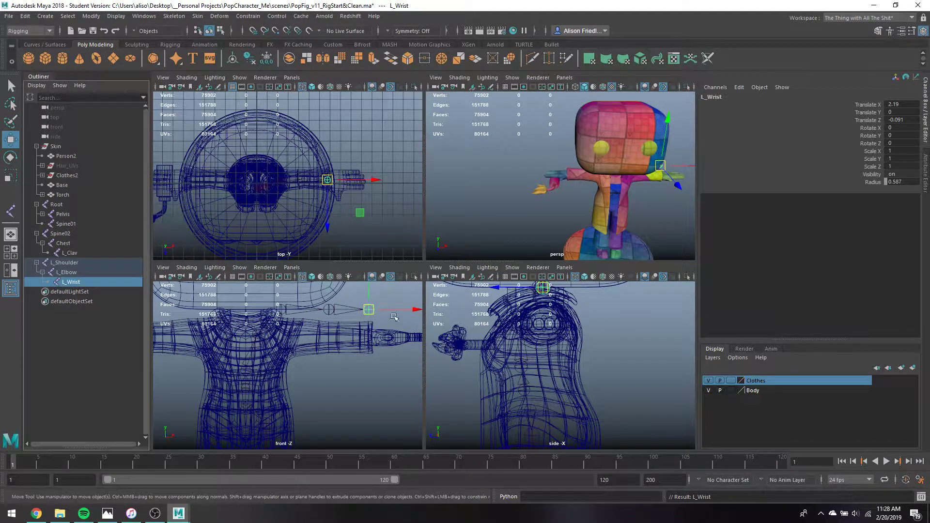
scroll(409, 192, "up", 2)
scroll(409, 192, "up", 4)
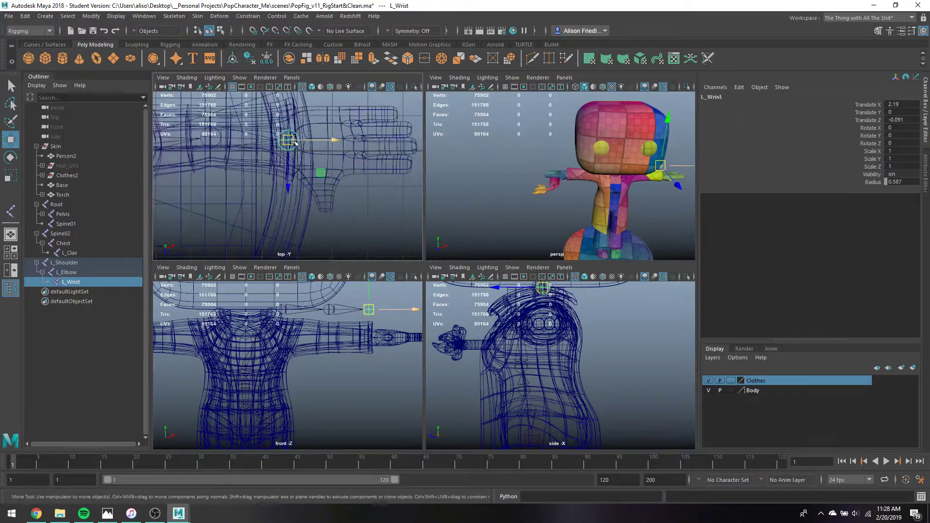
key("q")
left_click(342, 139)
key("g")
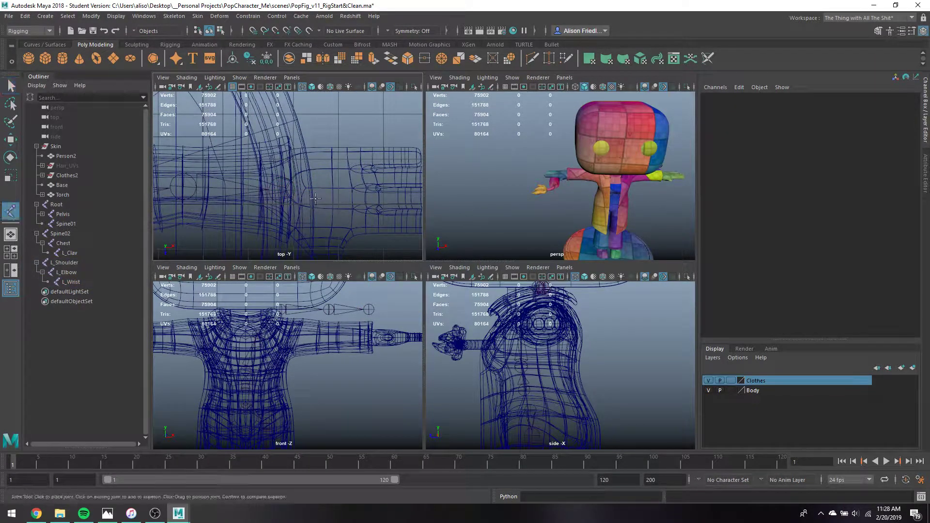
left_click(307, 191)
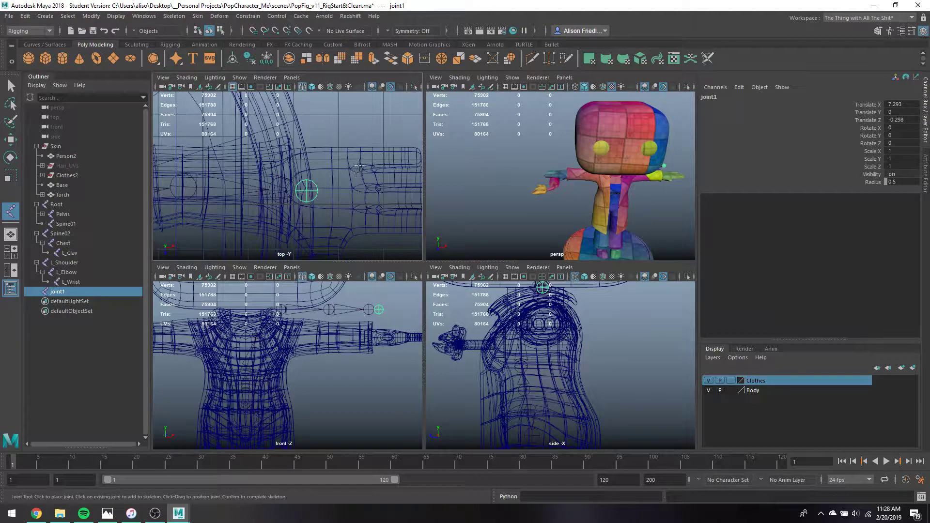
left_click(362, 156)
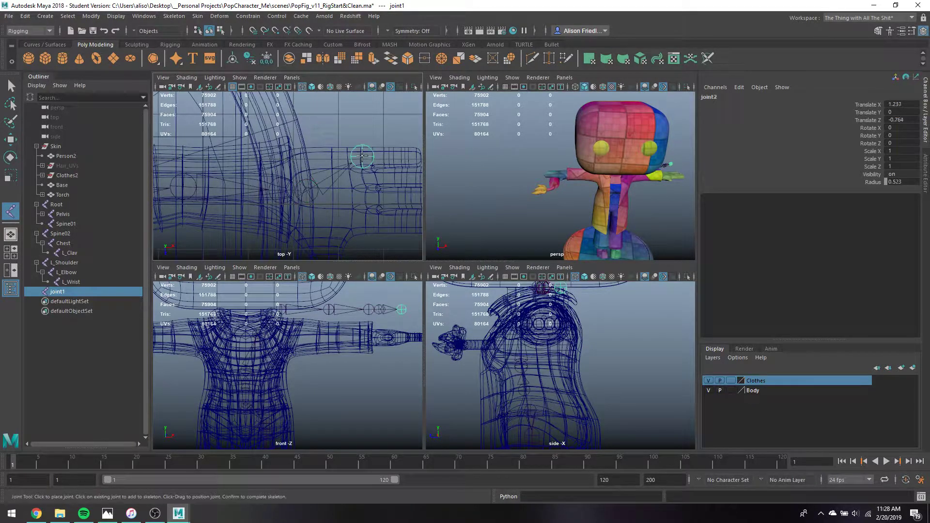
left_click(390, 157)
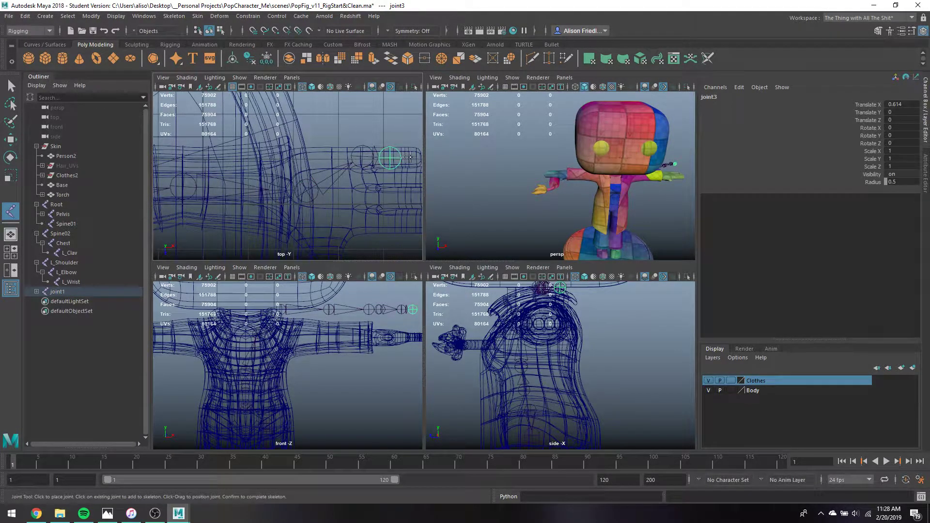
scroll(406, 157, "up", 5)
middle_click_drag(406, 156, 239, 194, "alt")
scroll(326, 181, "down", 6)
key("ctrl+z")
key("ctrl+z")
key("ctrl+z")
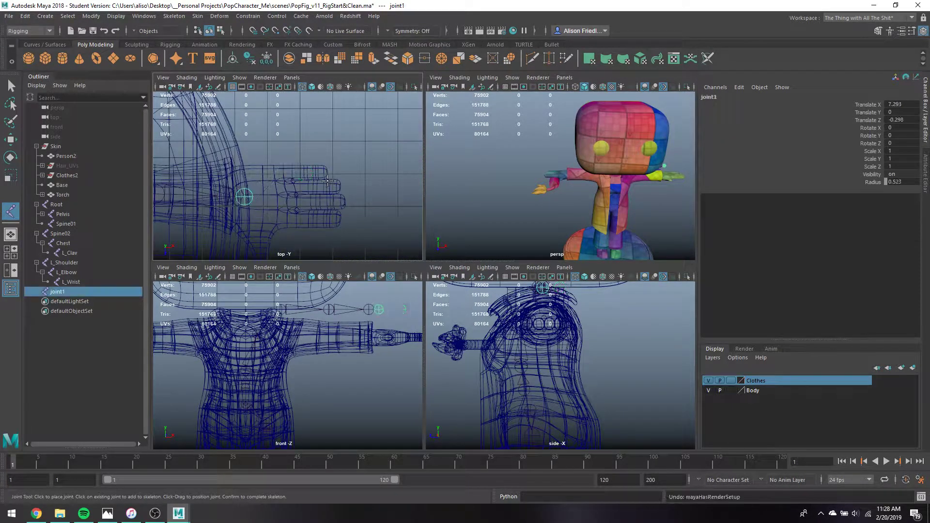
Set the Joint Tool's short bone radius to 0.2.
left_click(174, 16)
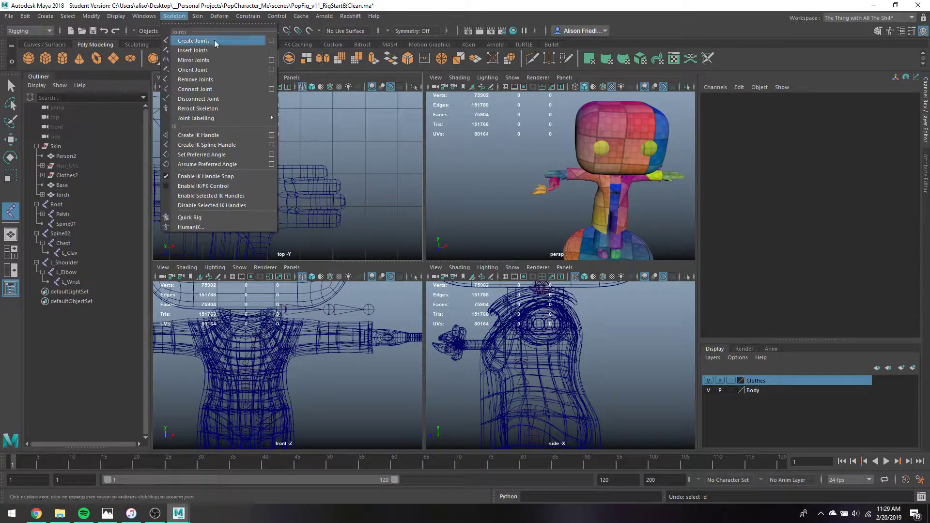
left_click(270, 46)
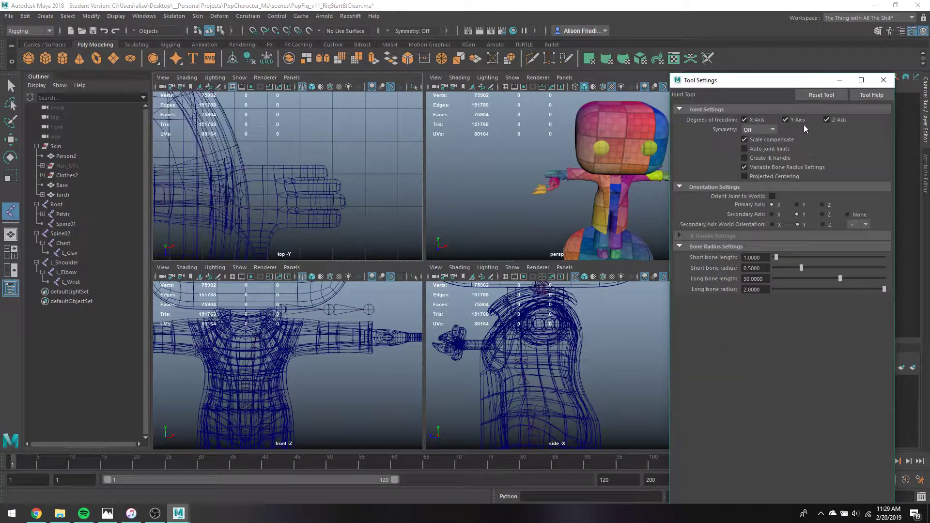
left_click(751, 268)
type("2")
key("Return")
Create a separate four-joint chain in the top view, running from the left palm along the pinky finger to near its tip.
left_click(244, 196)
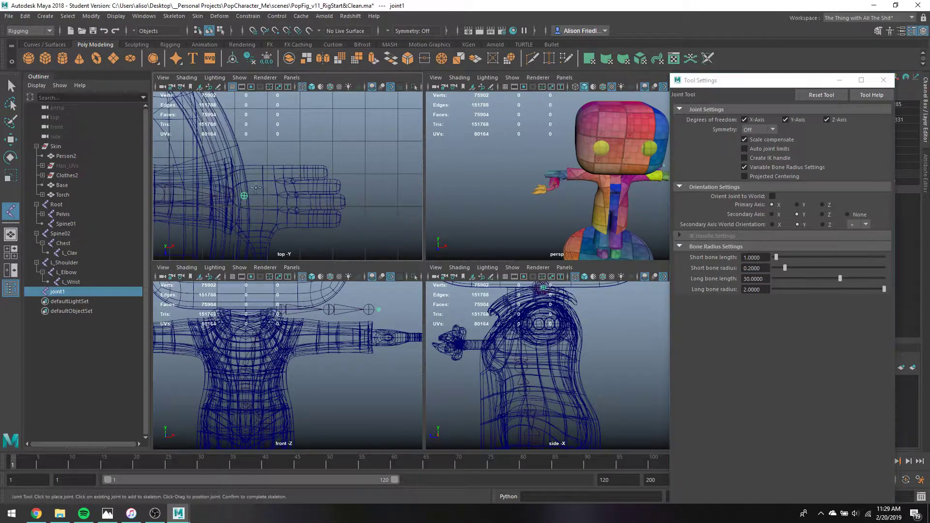
left_click(283, 171)
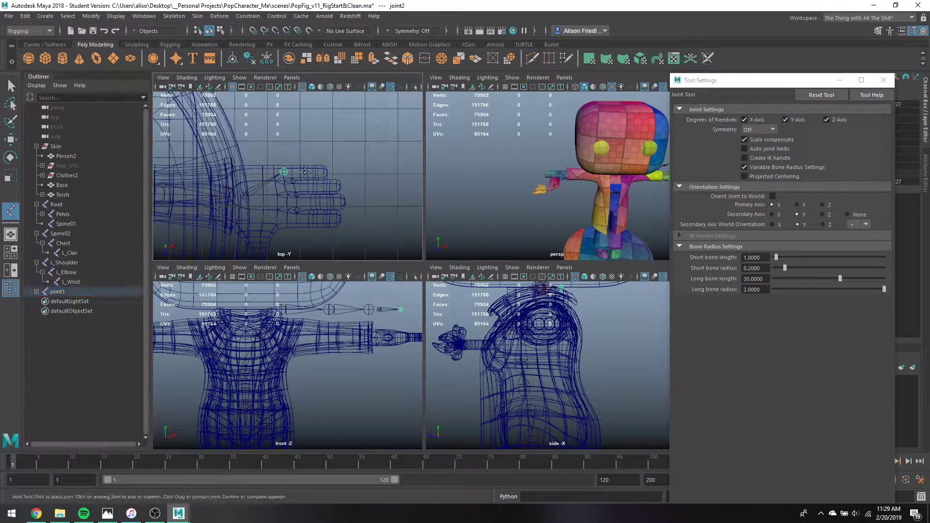
left_click(305, 172)
left_click(316, 172)
key("q")
scroll(323, 185, "up", 4)
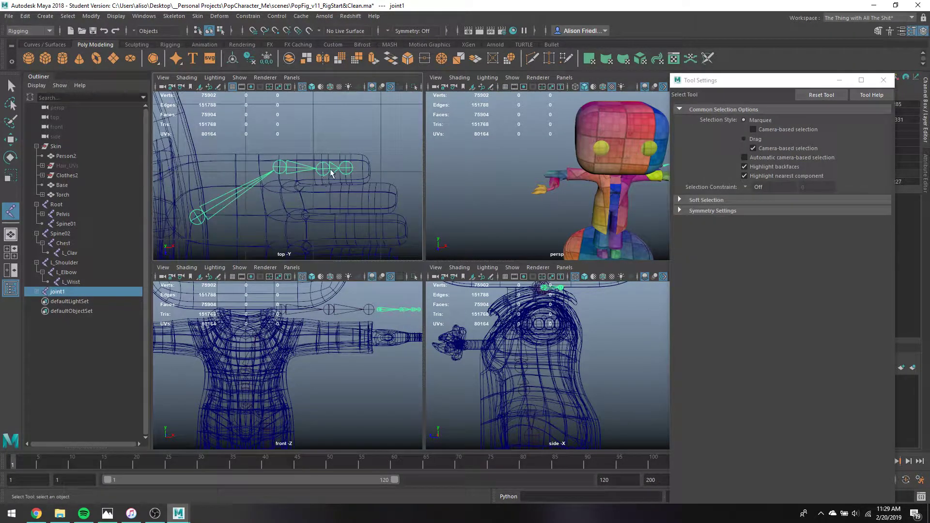
Nudge the middle and end joints of the pinky chain onto the finger's centre line in the top view.
left_click(326, 170)
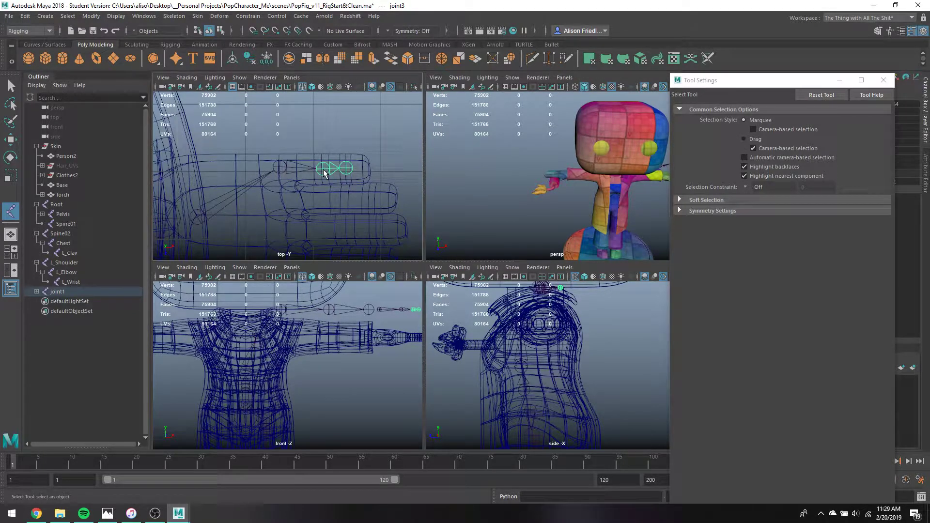
key("w")
left_click_drag(322, 181, 346, 183)
key("q")
left_click(350, 168)
key("w")
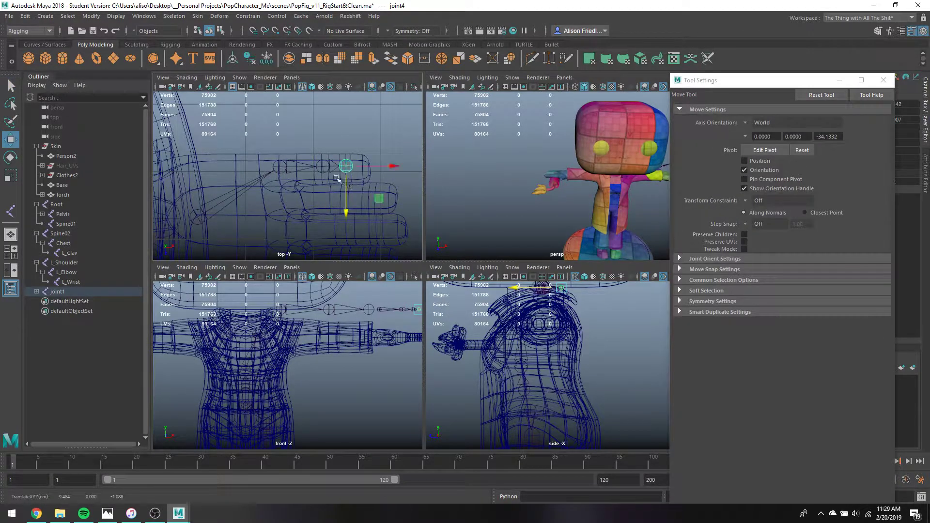
Nudge the pinky's base knuckle joint along Z to line it up with the rest of the finger.
key("q")
left_click(283, 166)
key("w")
key("q")
left_click(282, 169)
key("w")
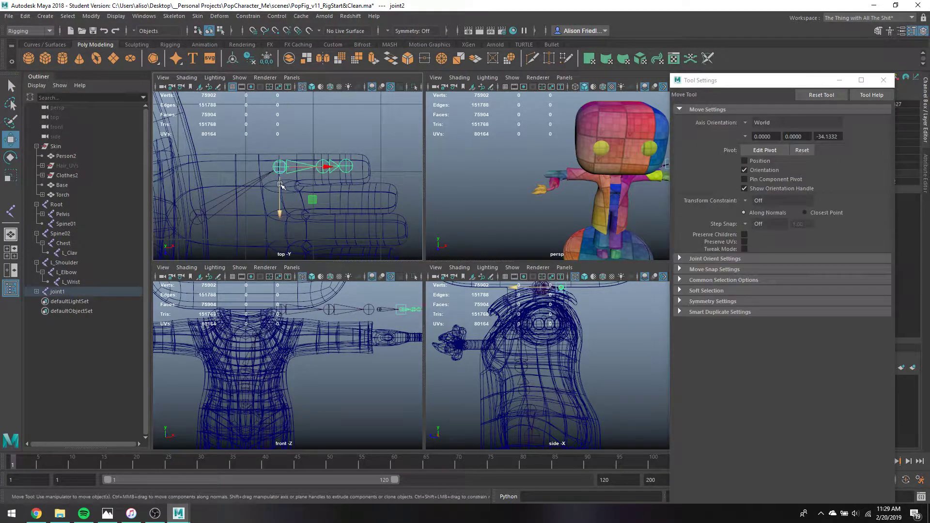
left_click_drag(281, 185, 281, 187)
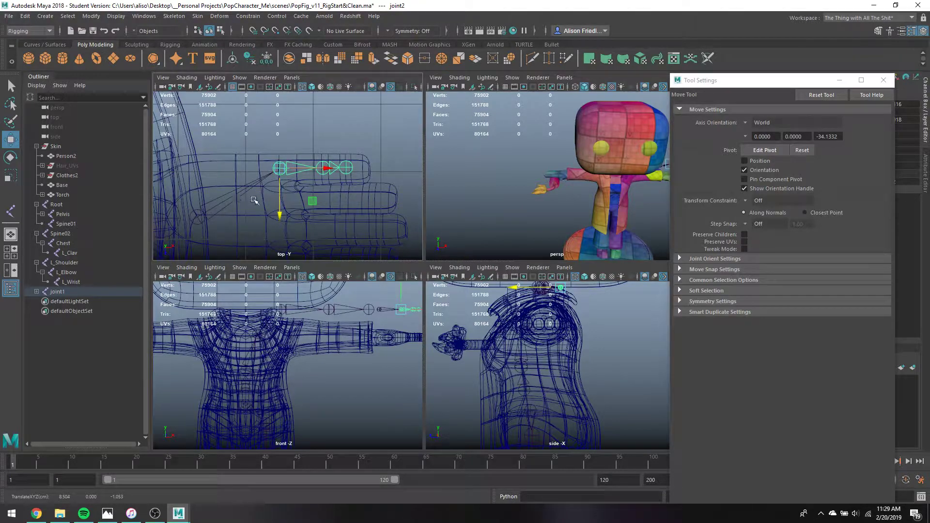
Duplicate the pinky's three finger joints into the ring finger and shift the copy's middle and end joints toward the fingertip.
left_click_drag(281, 206, 307, 203)
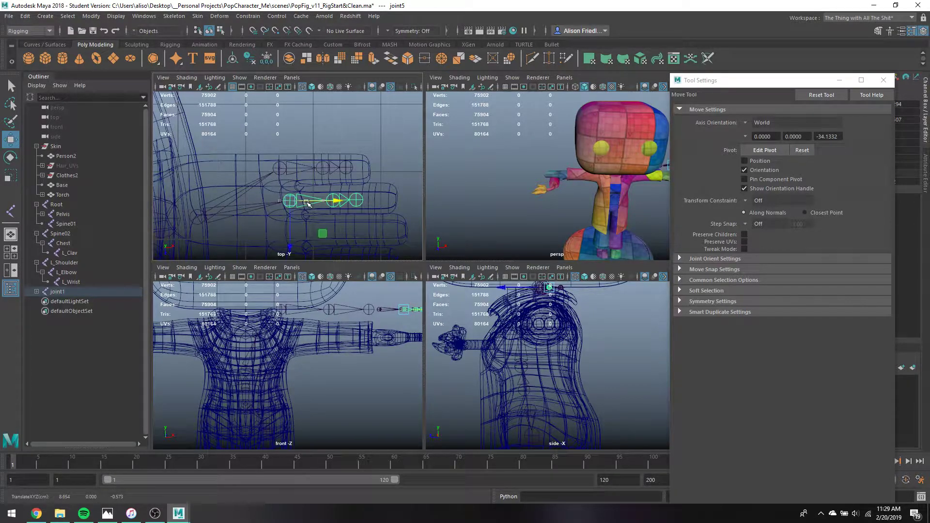
key("q")
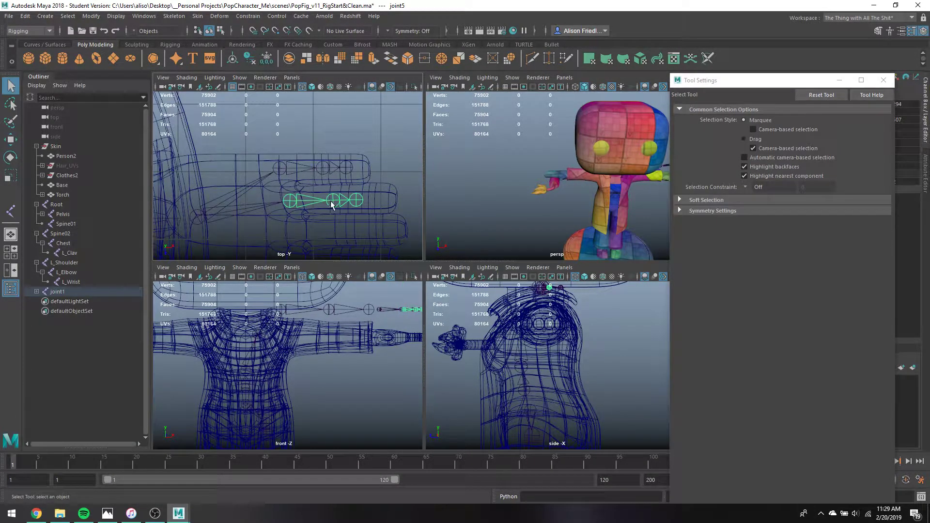
left_click(338, 204)
key("w")
left_click_drag(350, 204, 389, 202)
key("q")
left_click(364, 203)
key("w")
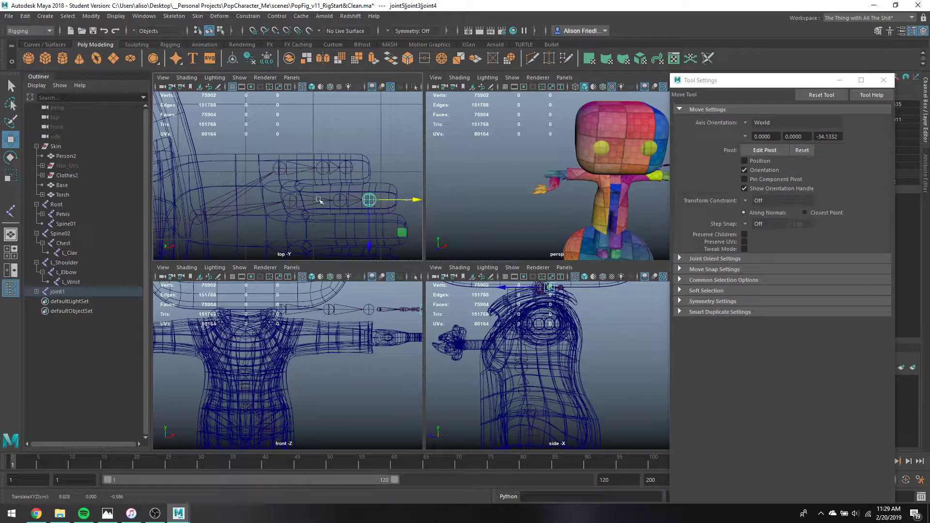
Shift the base joints of the ring and pinky fingers slightly toward the fingertips by editing their pivots, keeping the child joints in place.
left_click(292, 200)
key("d")
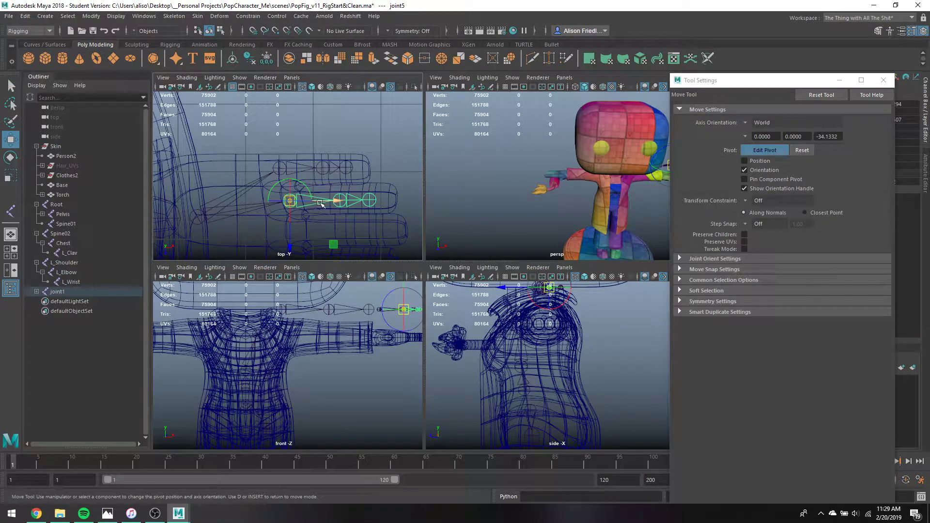
left_click_drag(320, 202, 326, 203)
key("d")
left_click(287, 167)
key("d")
left_click_drag(302, 167, 323, 169)
key("d")
key("ctrl+z")
key("d")
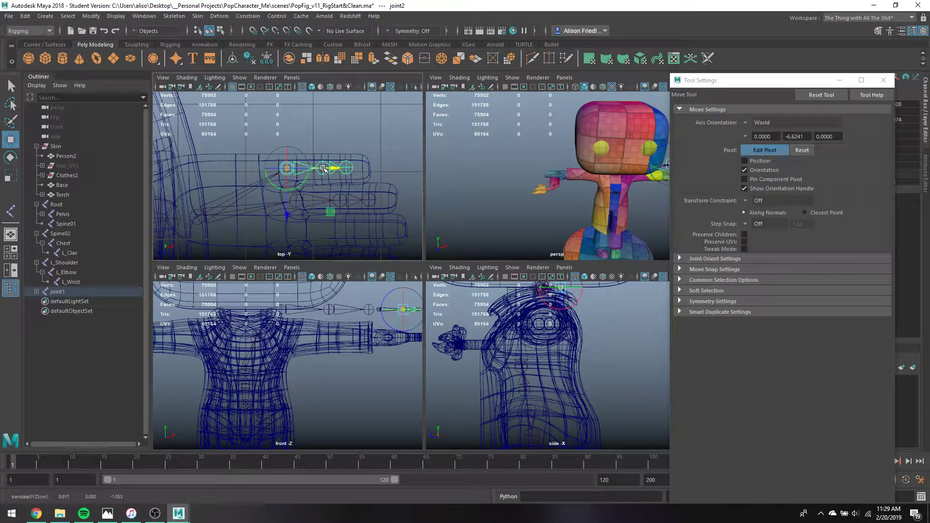
key("d")
Duplicate the ring finger's joints into the middle finger and shift the copy's middle joint slightly toward the fingertip.
middle_click_drag(329, 222, 336, 199, "alt")
left_click(311, 183)
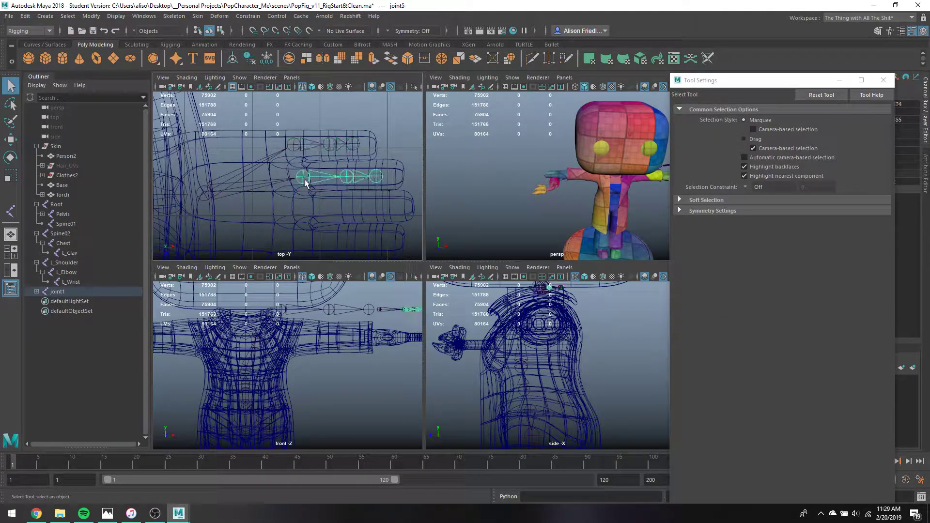
left_click_drag(304, 213, 303, 243)
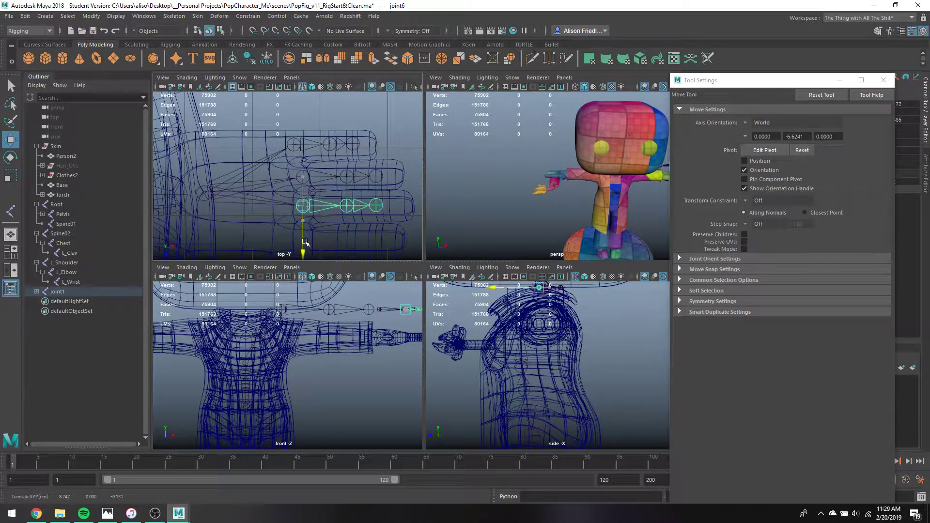
key("q")
left_click(357, 206)
key("w")
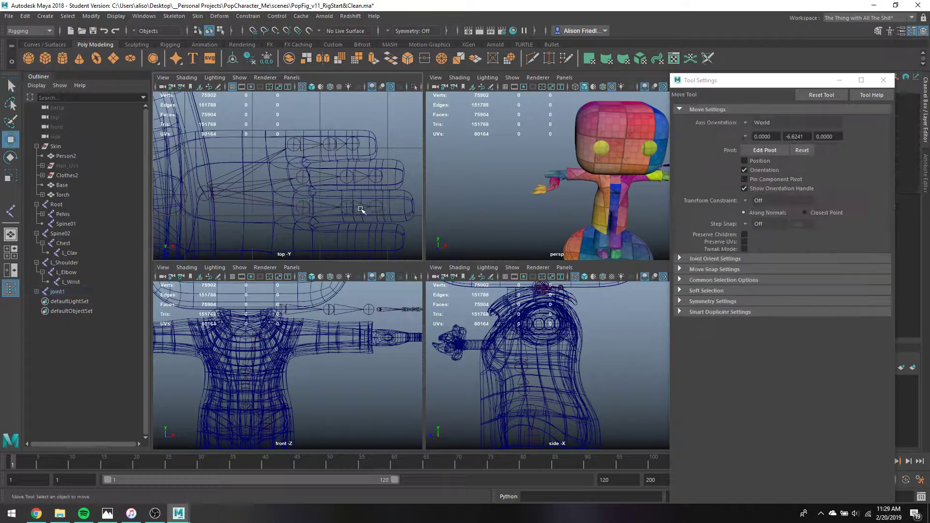
left_click(349, 207)
left_click_drag(362, 208, 369, 210)
key("q")
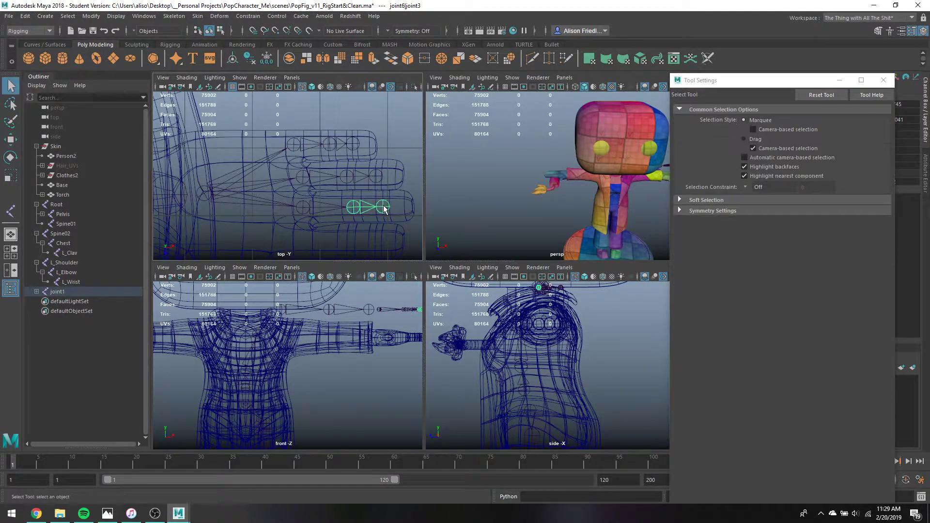
middle_click_drag(341, 232, 345, 200, "alt")
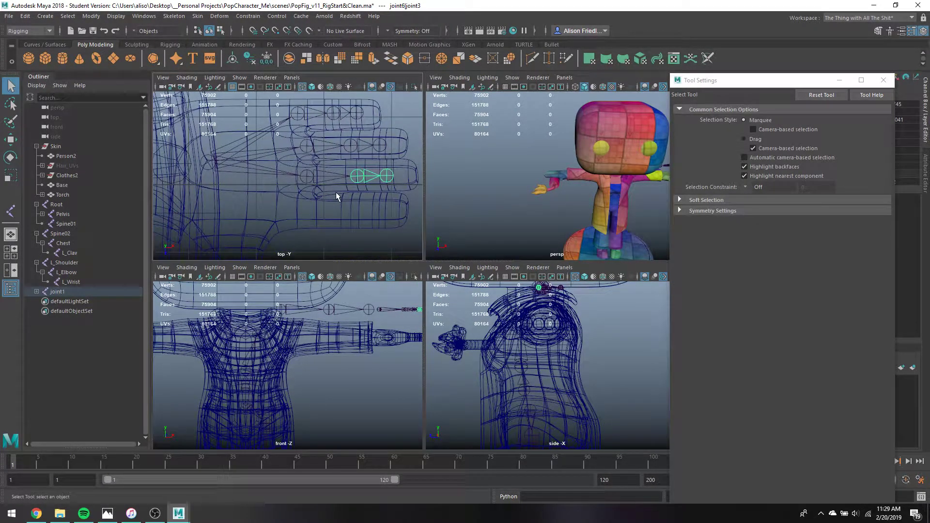
Duplicate the middle finger's three joints and move the copy along Z into the pointer finger.
left_click(313, 178)
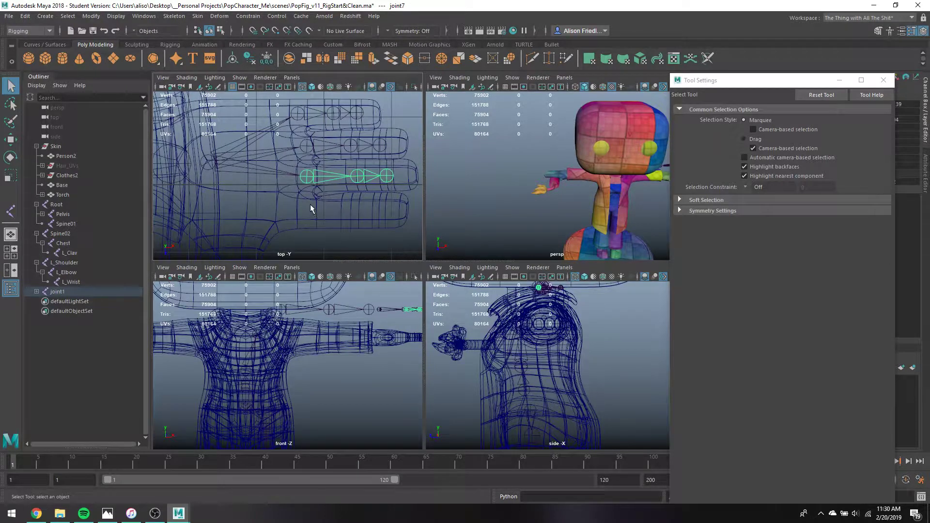
key("e")
key("w")
left_click_drag(313, 209, 313, 243)
Shift the pointer finger's middle joint and its child end joint slightly back toward the knuckle.
key("q")
left_click(359, 213)
key("w")
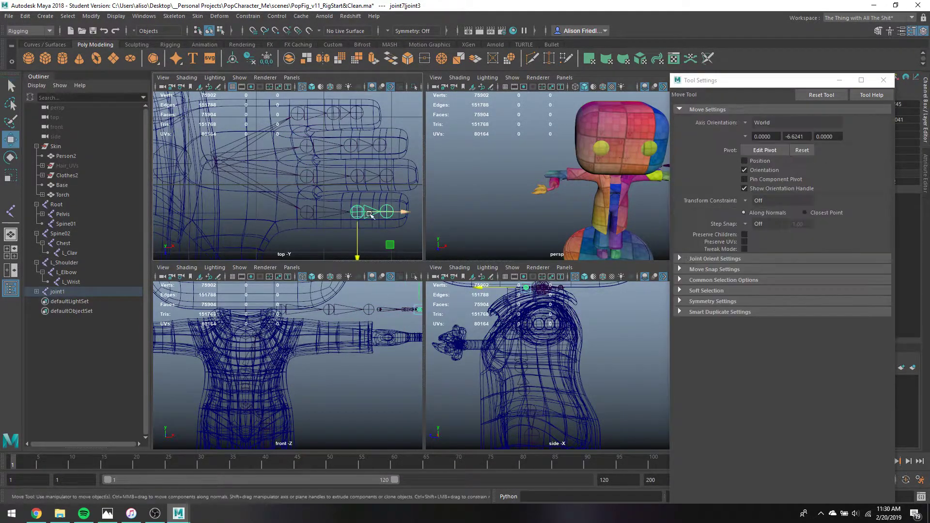
left_click_drag(369, 213, 362, 213)
key("q")
left_click(380, 212)
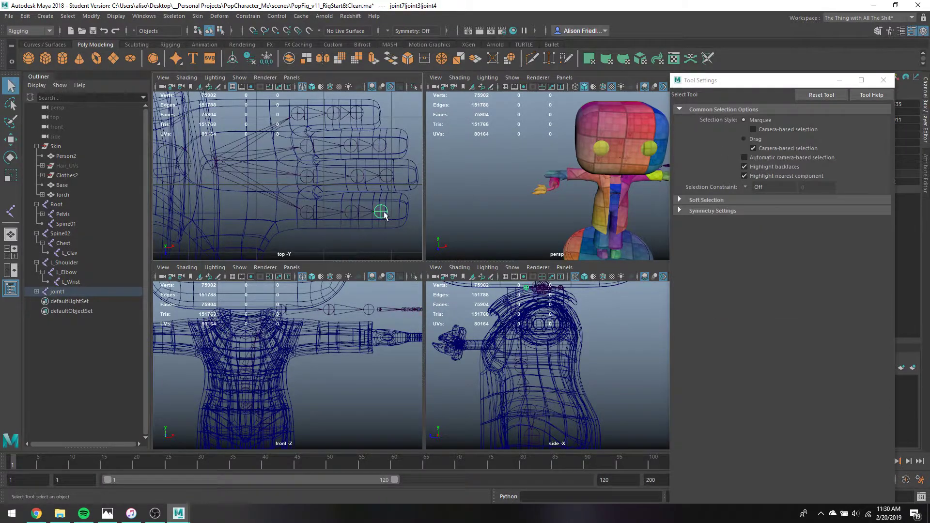
key("w")
scroll(339, 185, "down", 5)
key("q")
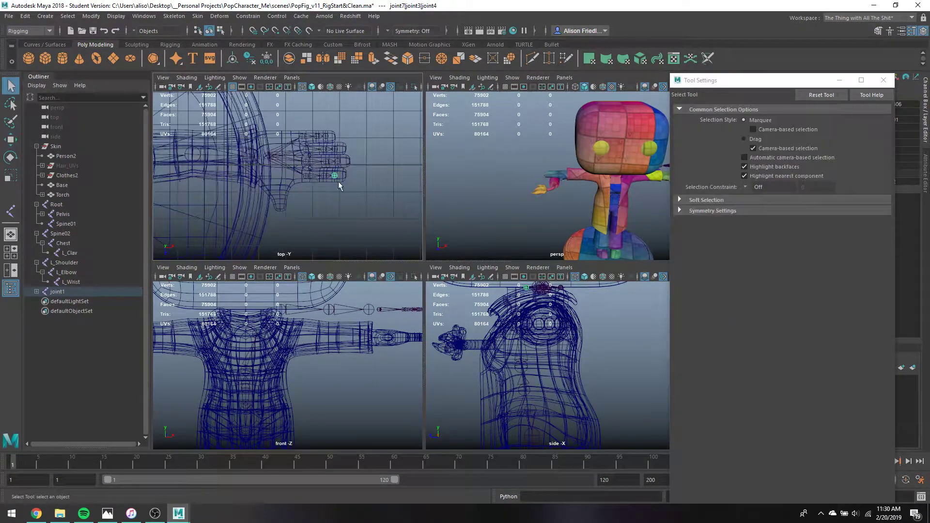
left_click(310, 178)
scroll(310, 180, "up", 5)
key("w")
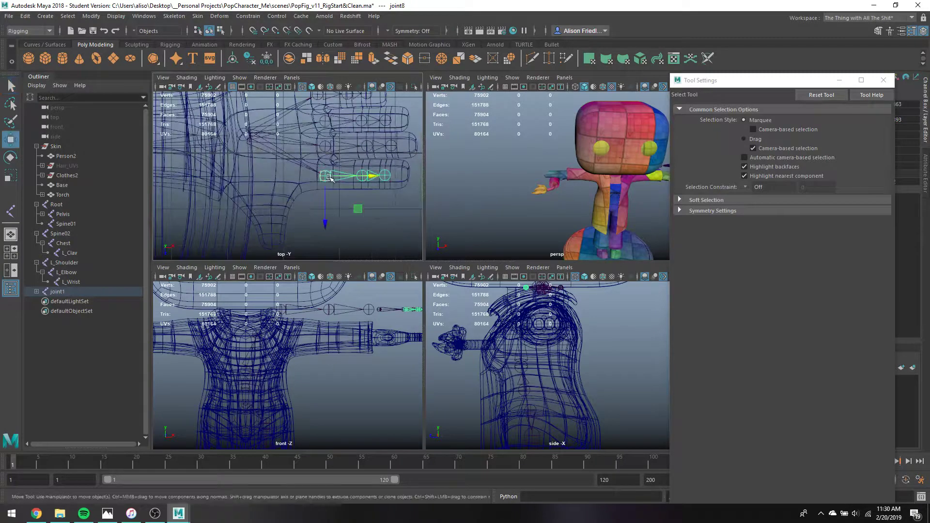
left_click_drag(327, 180, 295, 196)
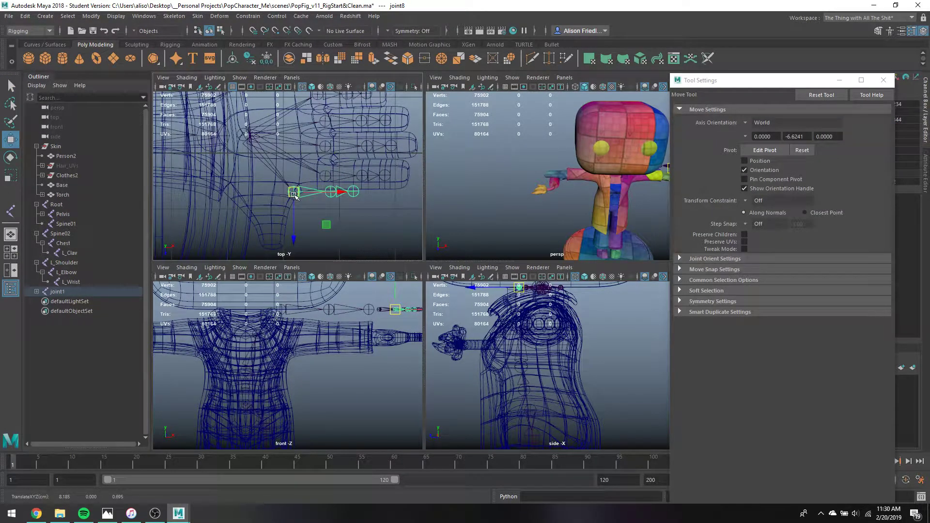
key("Delete")
Add a two-joint thumb branching from the hand's base joint with the Joint tool, and nudge its end joint along X to centre it in the thumb.
key("y")
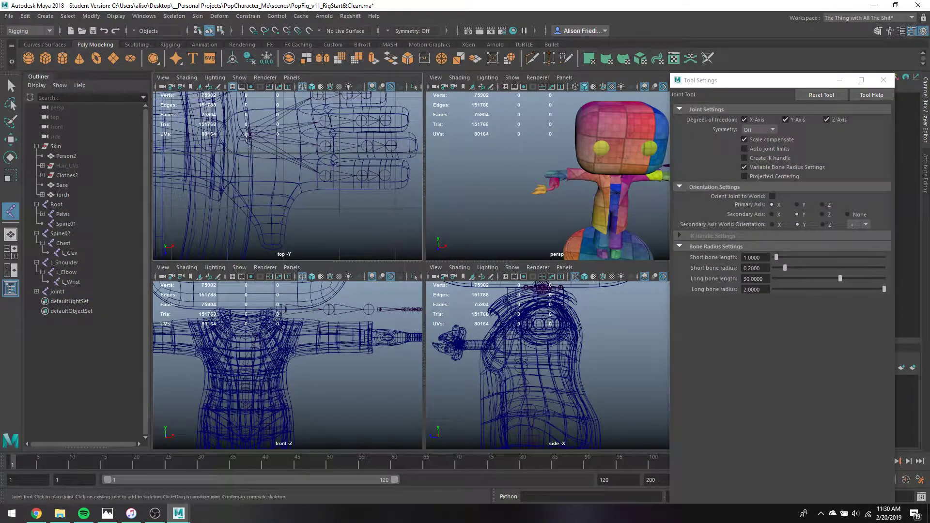
left_click(247, 136)
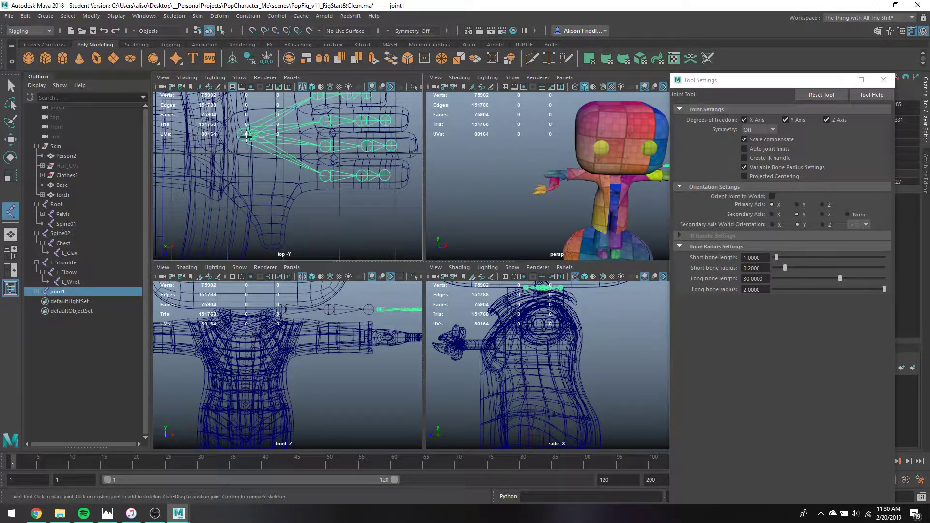
left_click(262, 193)
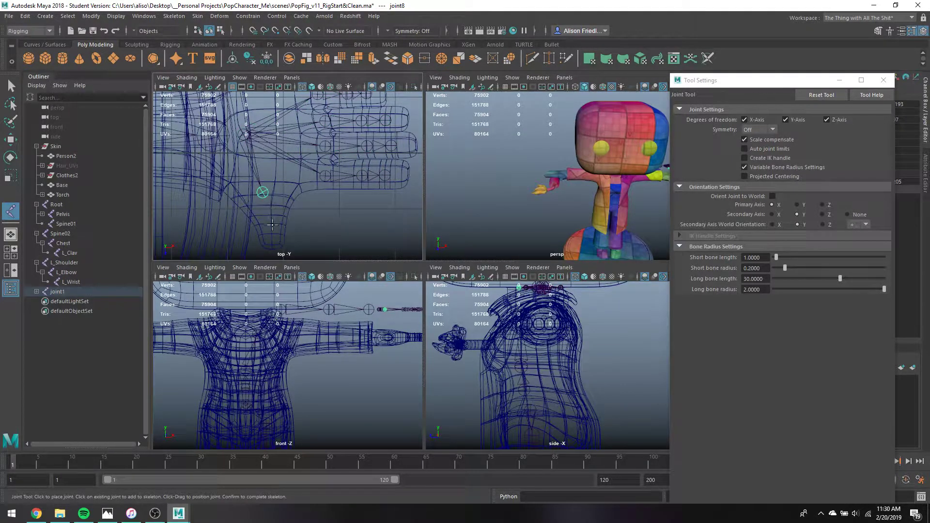
left_click(273, 225)
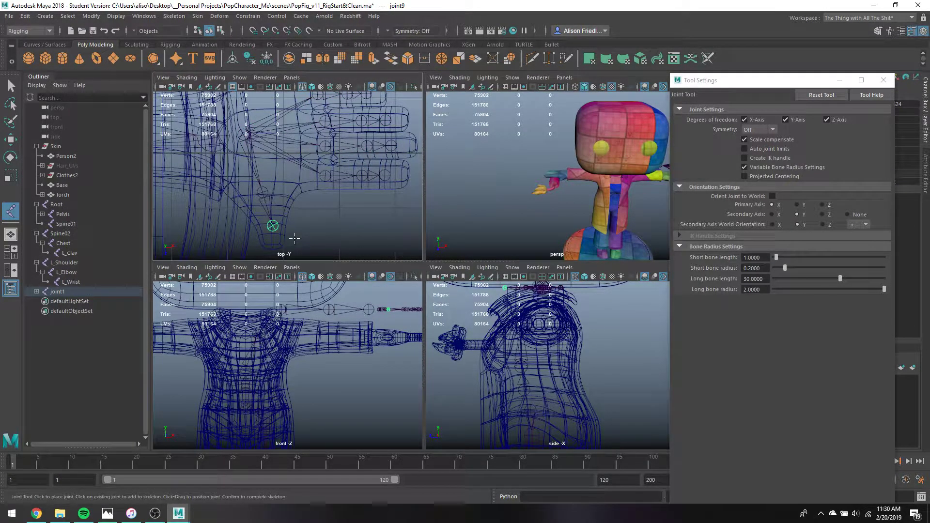
key("w")
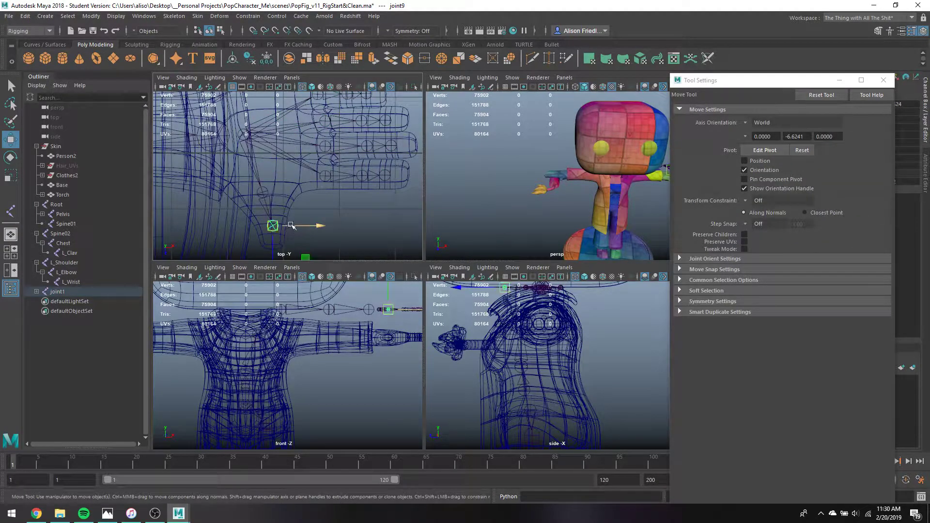
left_click_drag(288, 223, 288, 224)
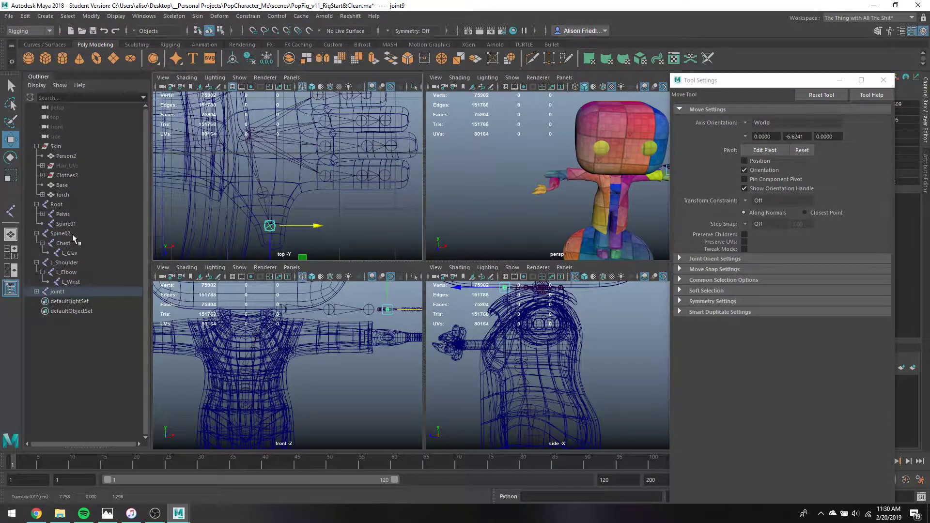
Expand the whole hand joint hierarchy in the Outliner and rename its top joint as L_HandHold.
left_click(36, 291, "shift")
left_click(62, 292)
double_click(62, 292)
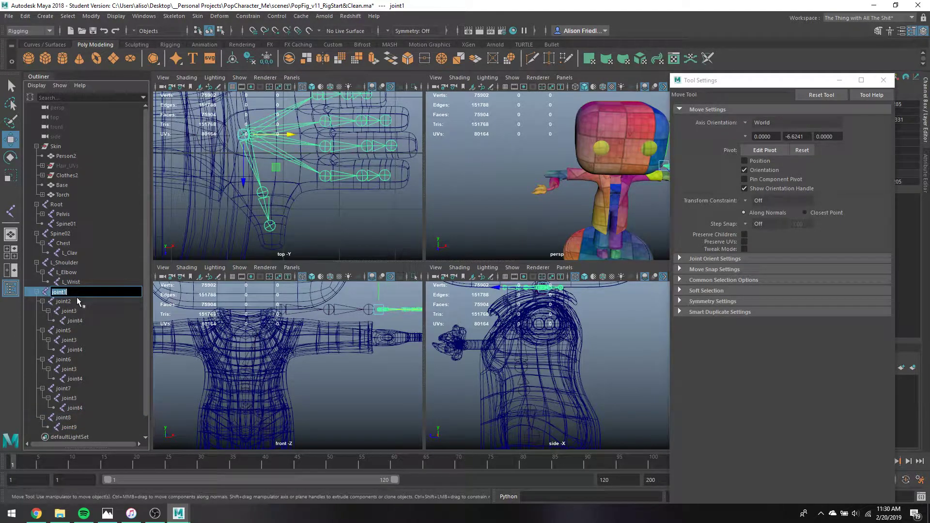
type("L_Ha")
key("BackSpace")
type("Hold")
key("Return")
Rename the pinky's three joints, from base to tip, as L_Pinkey01, L_Pinkey02 and L_Pinkey03.
double_click(80, 298)
type("L")
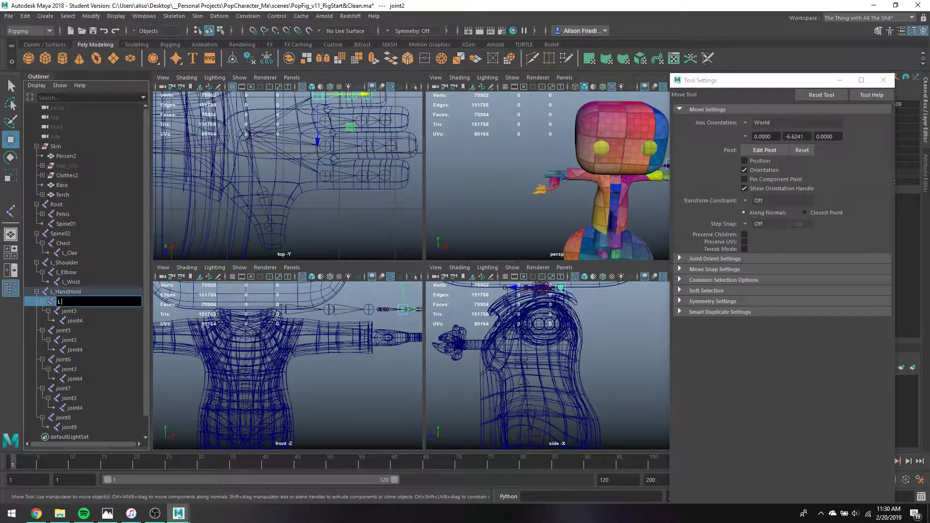
type("_Pinkey01")
key("Return")
double_click(71, 312)
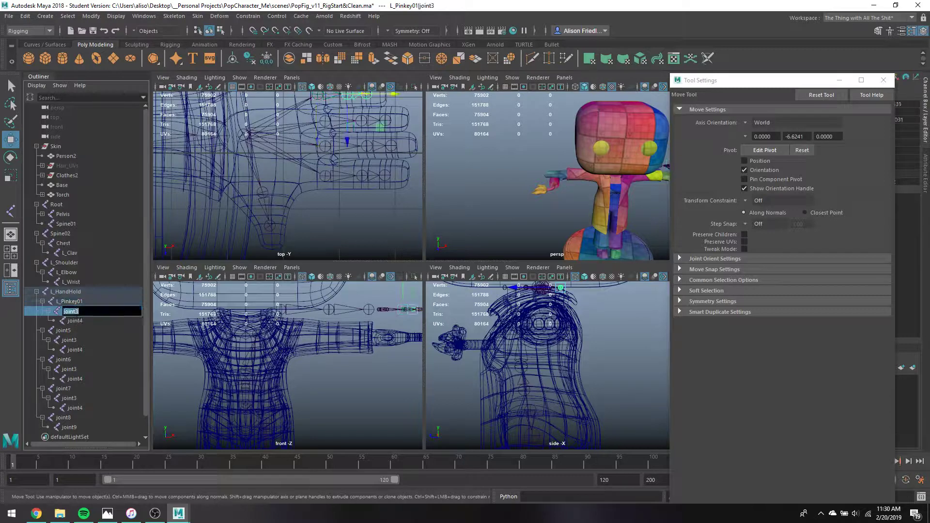
type("L_Pinkey")
key("ctrl+a")
key("Right")
type("02")
key("Return")
double_click(74, 321)
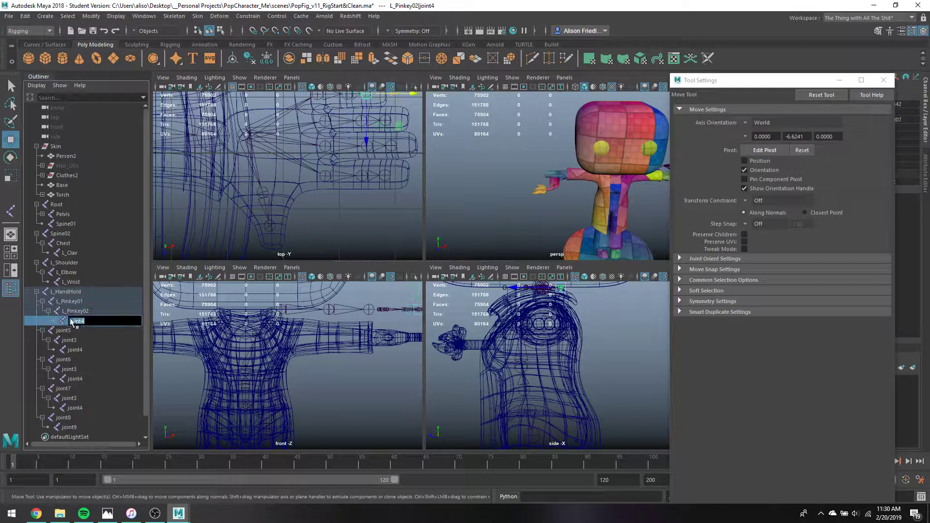
type("L_Pinkey03")
key("Return")
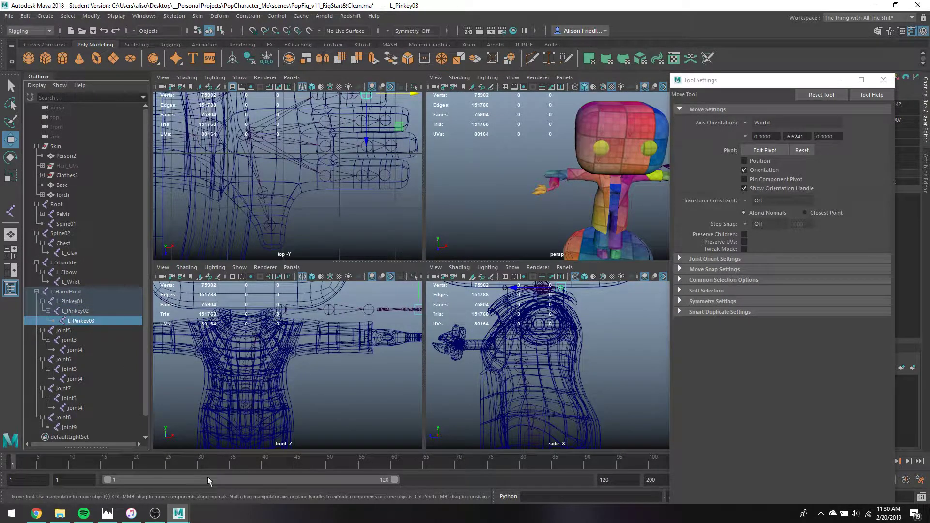
Rename the ring finger's three joints, from base to tip, as L_Ring01, L_Ring02 and L_Ring03.
left_click(76, 328)
double_click(76, 328)
type("L")
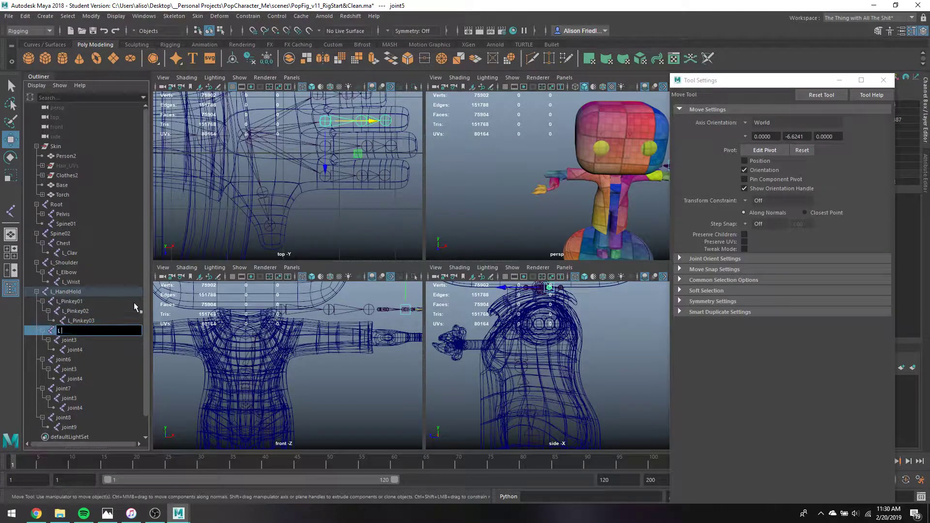
type("_Ring0")
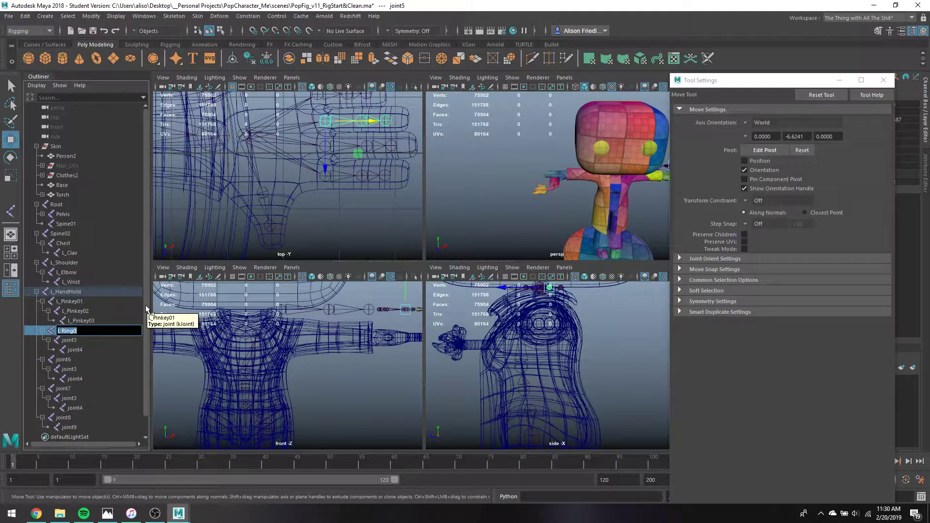
type("1")
key("Return")
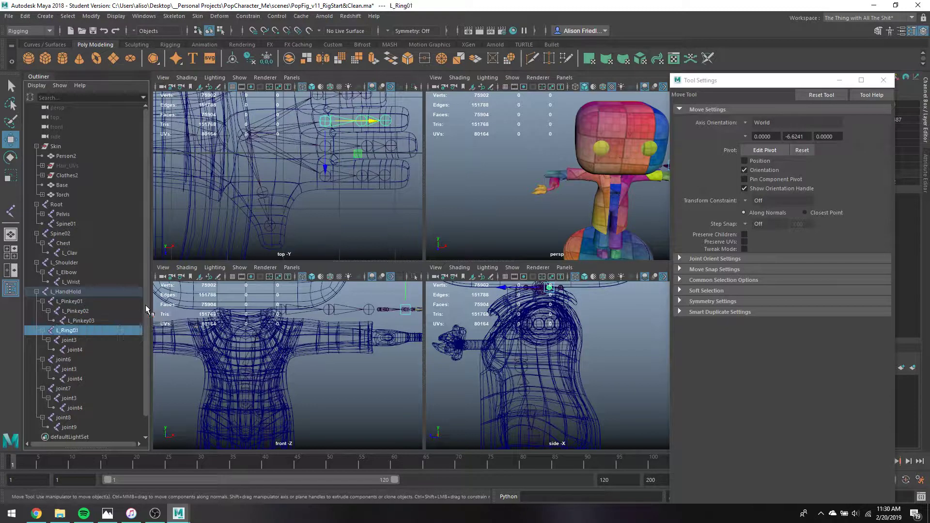
double_click(71, 341)
type("L_Ring02")
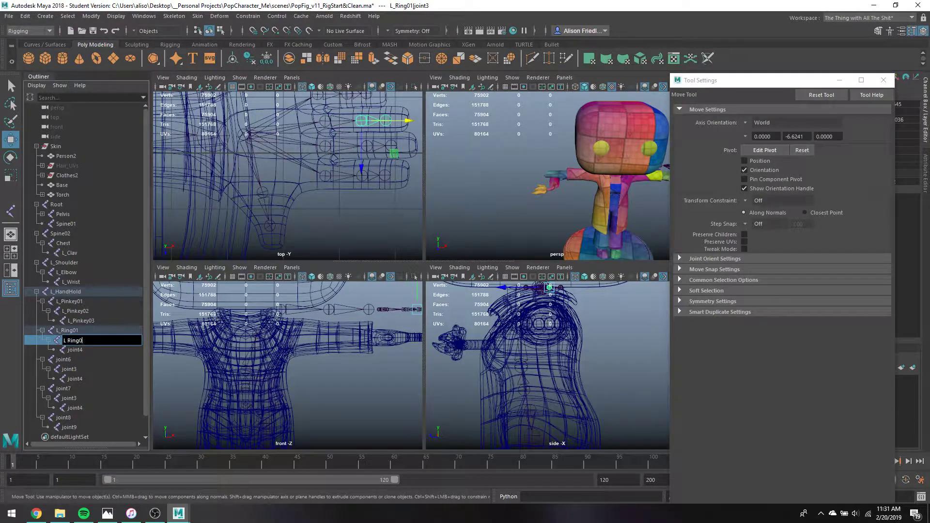
key("Return")
double_click(75, 349)
type("L_Ring03")
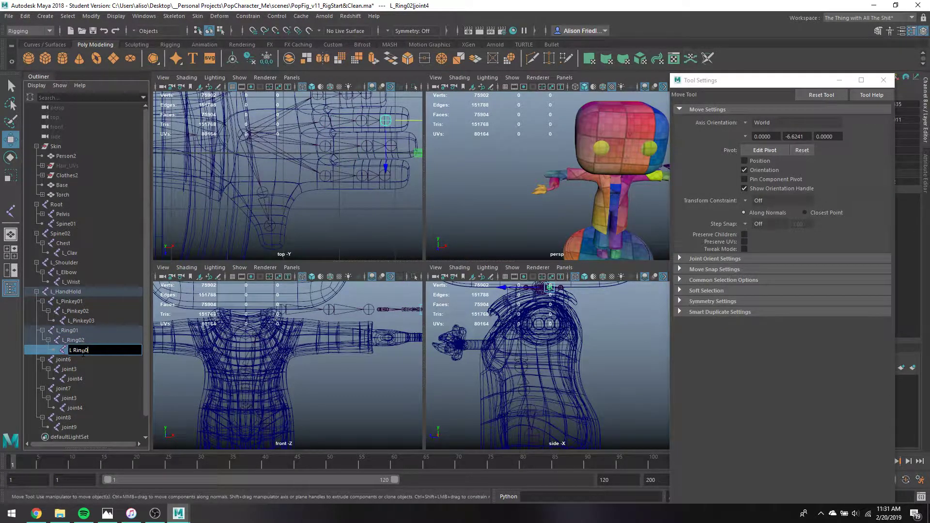
key("Return")
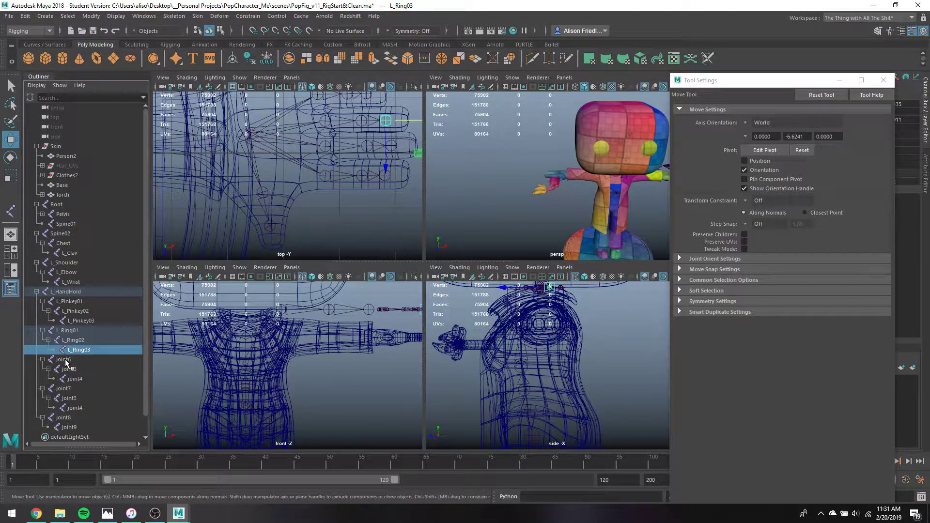
Rename the middle finger's three joints, from base to tip, as L_Middle01, L_Middle02 and L_Middle03.
double_click(66, 359)
type("L_Middle0")
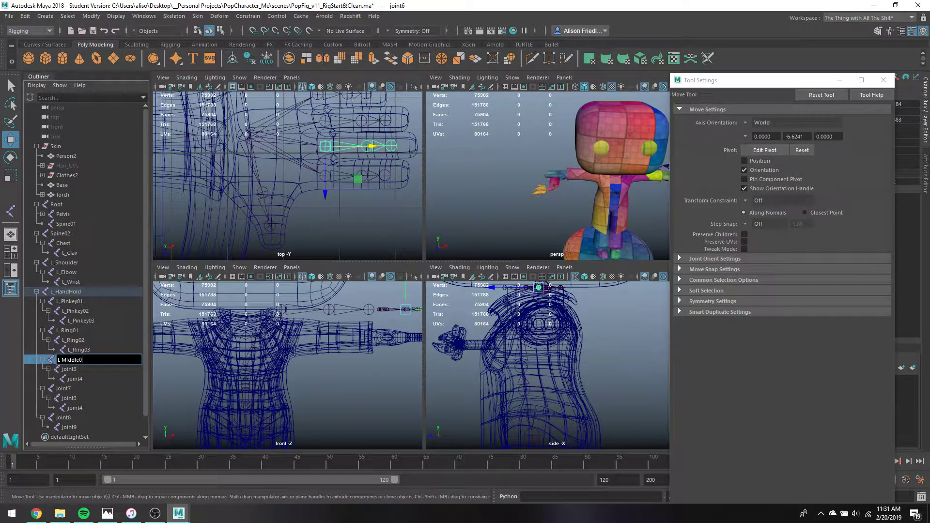
key("ctrl+a")
key("ctrl+c")
key("End")
type("1")
key("Tab")
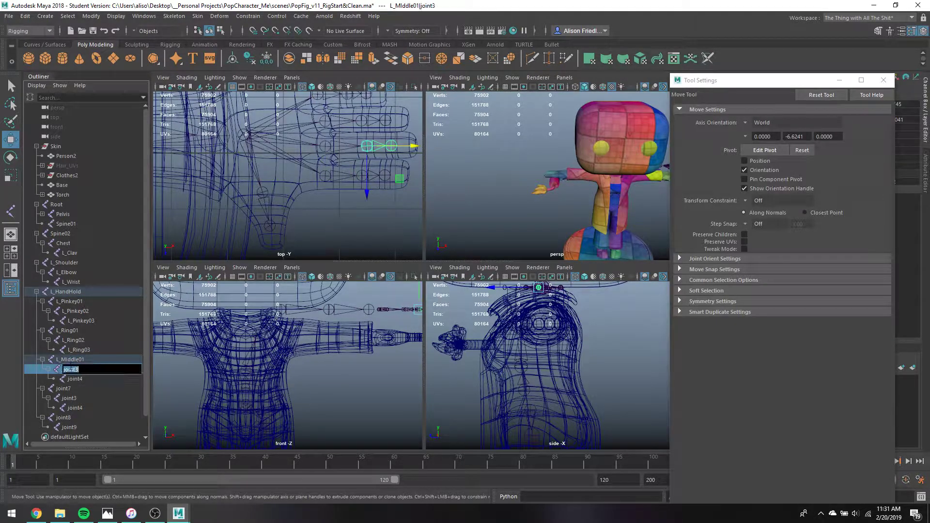
key("ctrl+v")
type("2")
key("Return")
double_click(78, 379)
key("ctrl+v")
type("3")
key("Return")
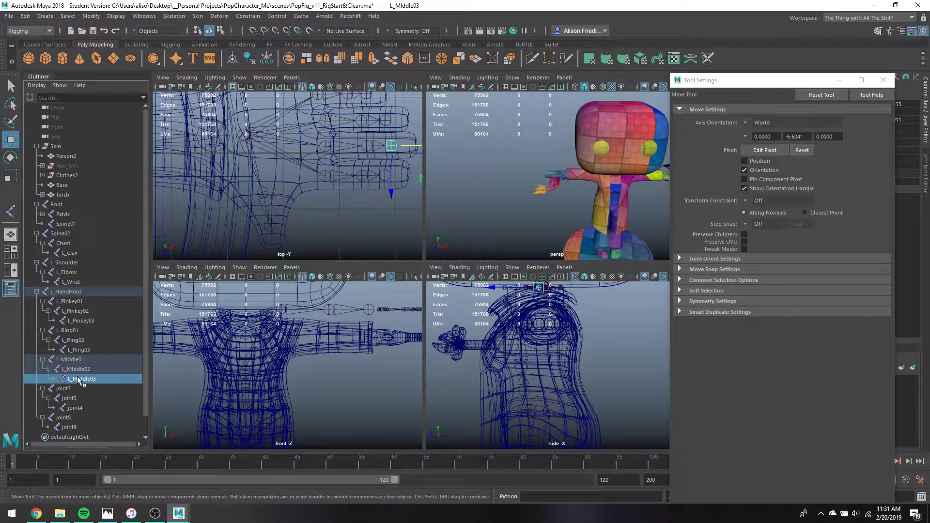
Rename the pointer finger's base joint as L_Pointer01.
double_click(76, 386)
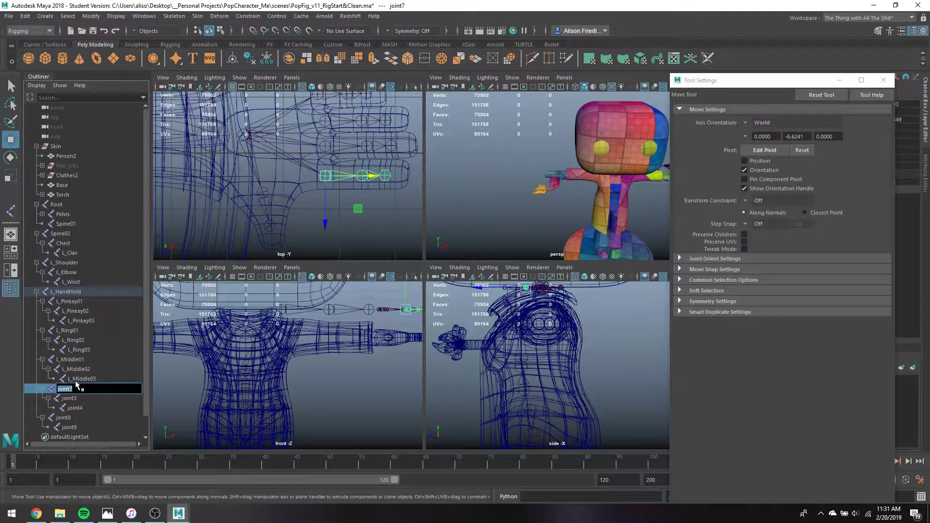
type("L_Pointer01")
key("Return")
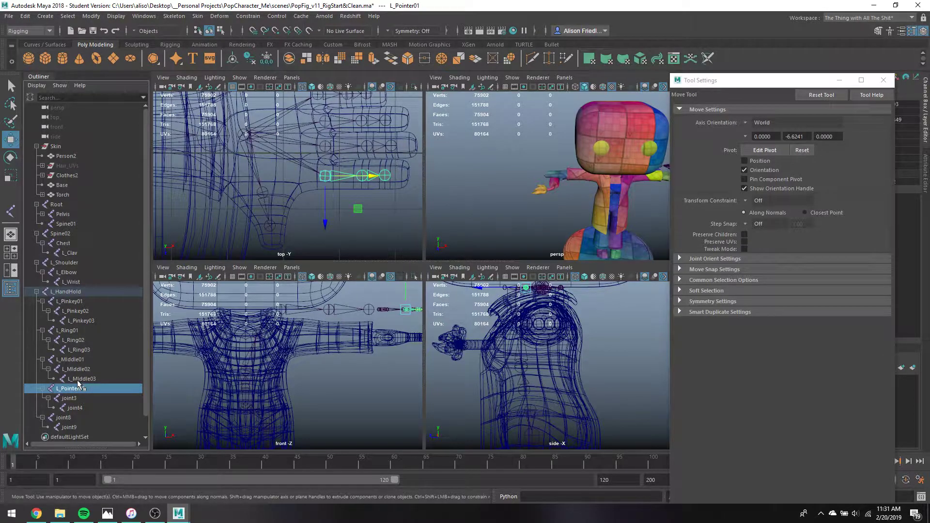
Rename the pointer finger's middle and end joints as L_Pointer02 and L_Pointer03.
double_click(71, 398)
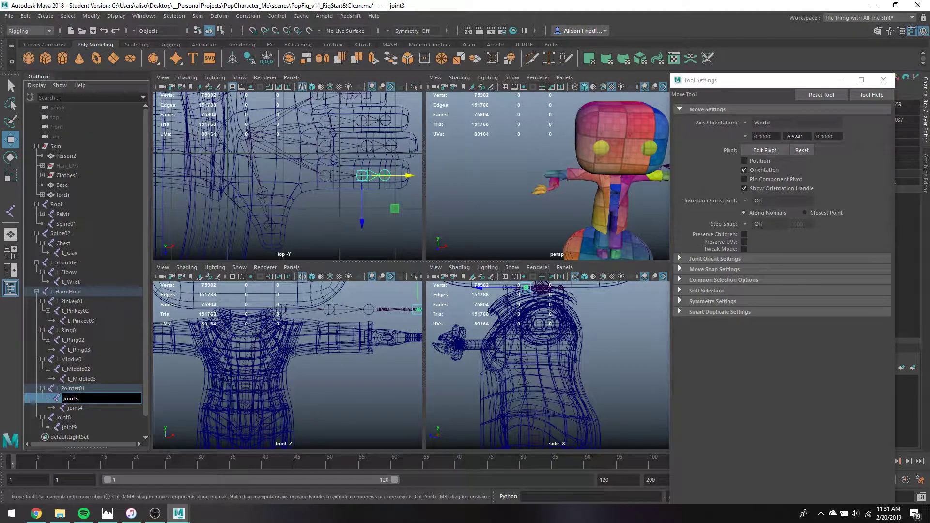
left_click(73, 398)
type("L_Poin")
key("Home")
key("Delete")
key("Delete")
key("Delete")
key("Delete")
key("Delete")
key("Delete")
key("Return")
double_click(75, 408)
type("L_P")
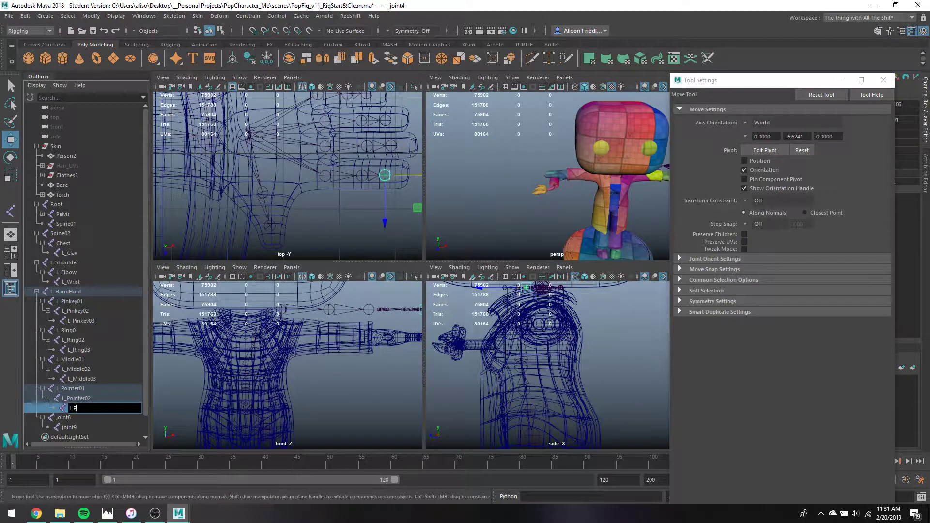
type("ointer03")
key("Return")
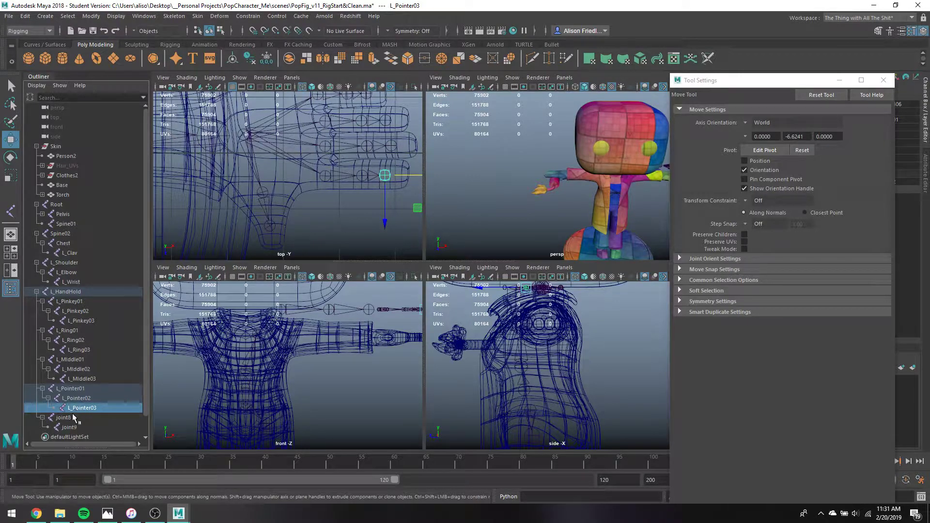
Rename the thumb's base and end joints as L_Thumb01 and L_Thumb02.
double_click(64, 418)
type("L_Thumb01")
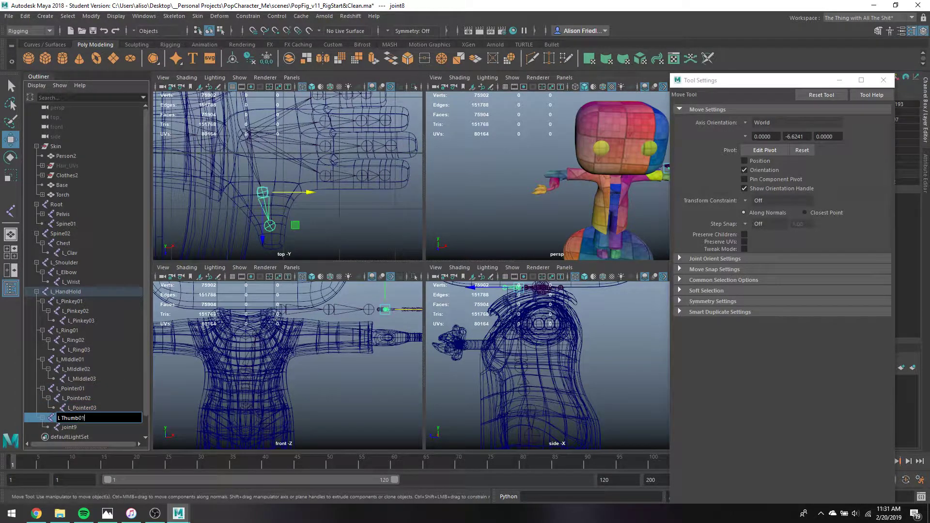
key("Return")
double_click(69, 428)
type("L_Thu")
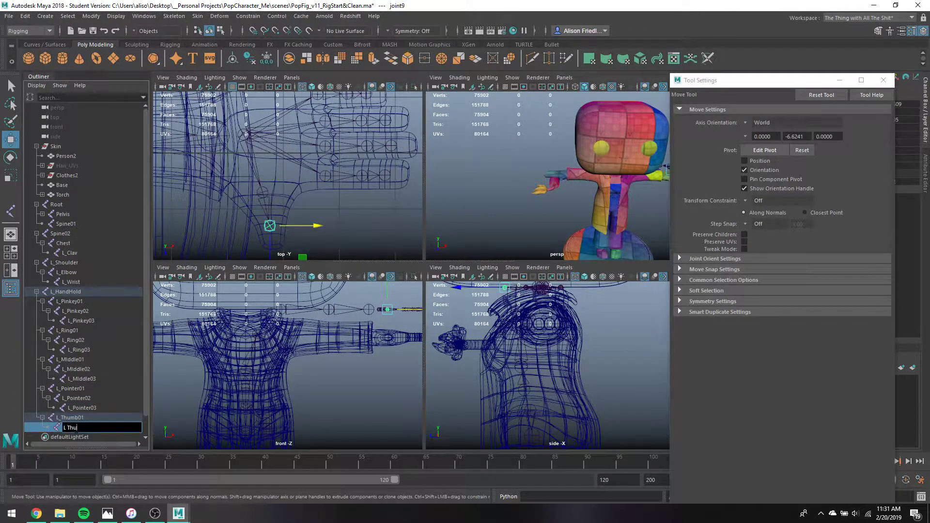
type("mb02")
key("Return")
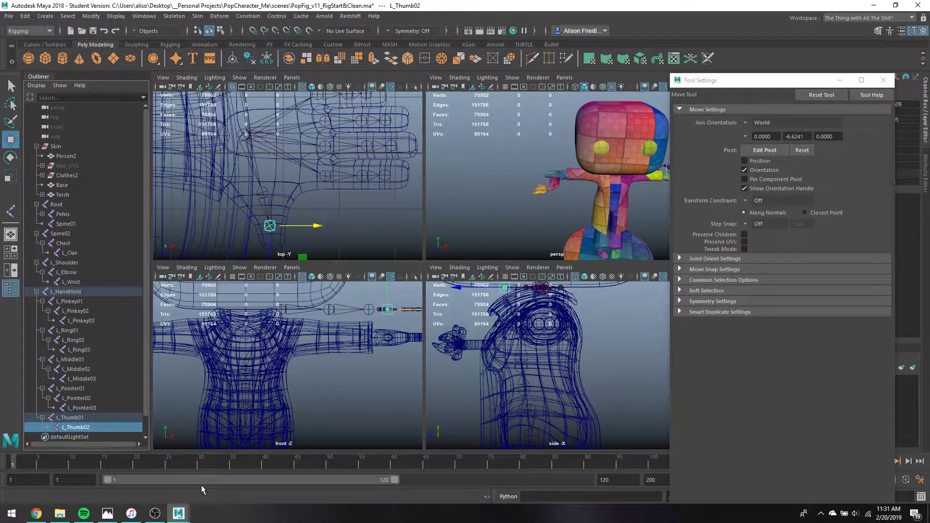
Parent L_HandHold under L_Wrist and move the L_Shoulder joint chain down into the mesh's left arm.
left_click(68, 292)
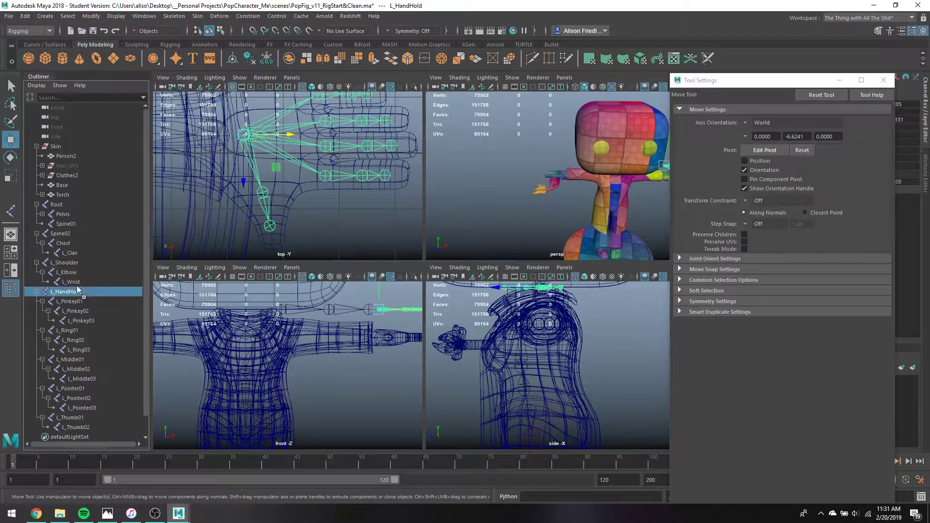
middle_click_drag(67, 292, 72, 282)
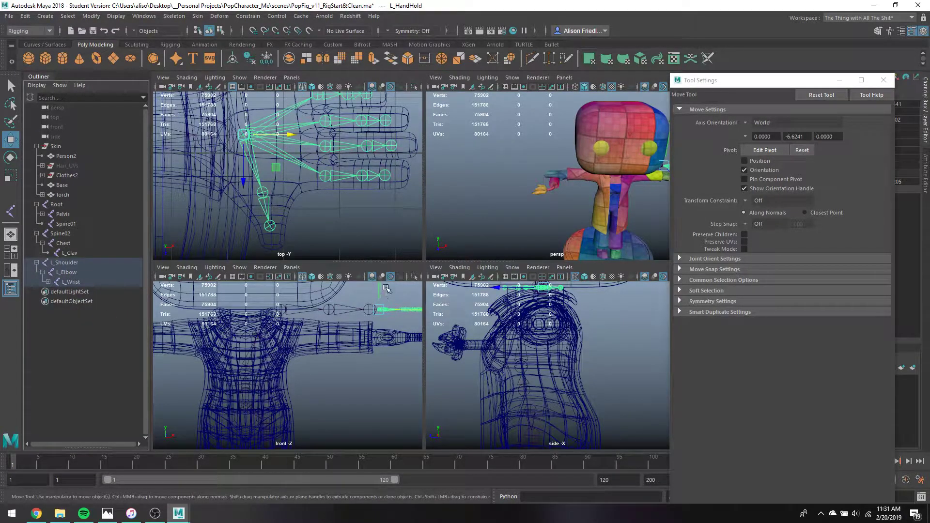
key("q")
left_click(309, 308)
key("w")
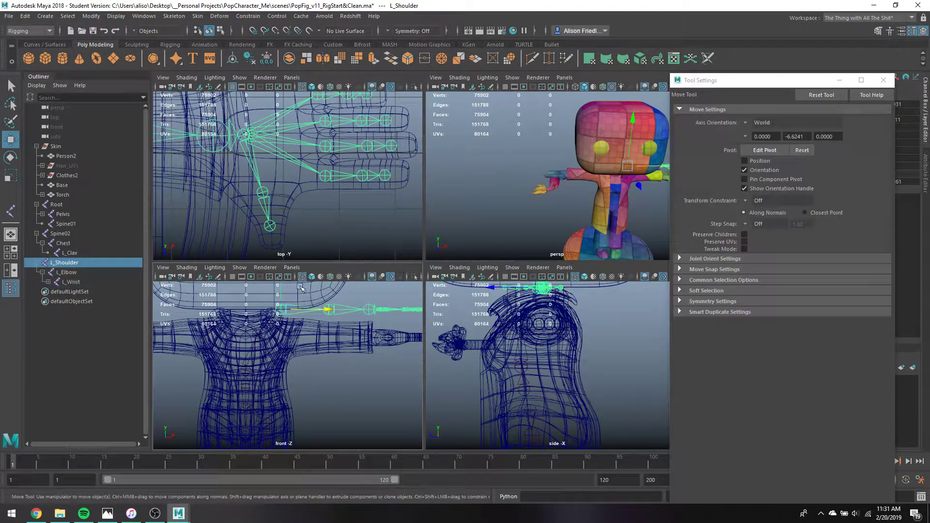
left_click_drag(283, 286, 292, 318)
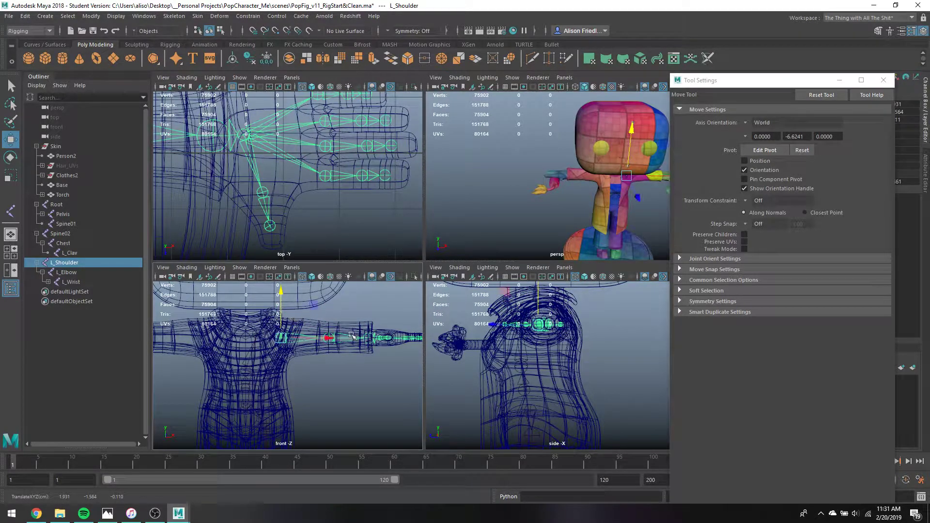
key("q")
left_click(468, 240)
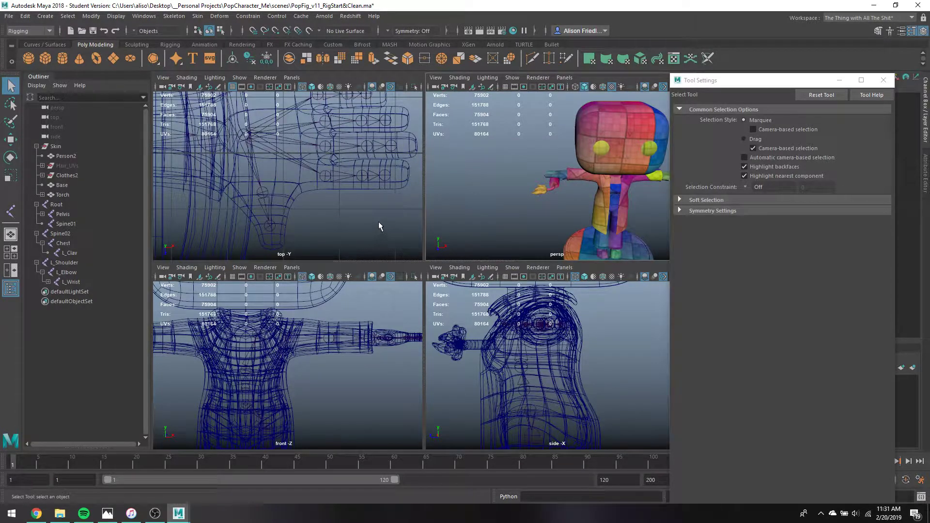
Start the joint creation tool with a short bone radius of 0.5 and frame the upper torso in the side view.
left_click(175, 15)
left_click(269, 42)
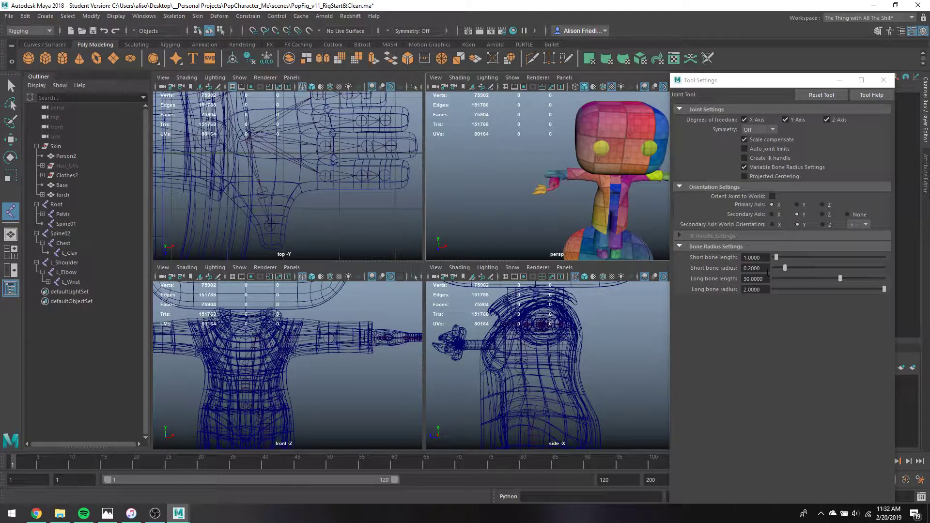
left_click_drag(749, 269, 755, 269)
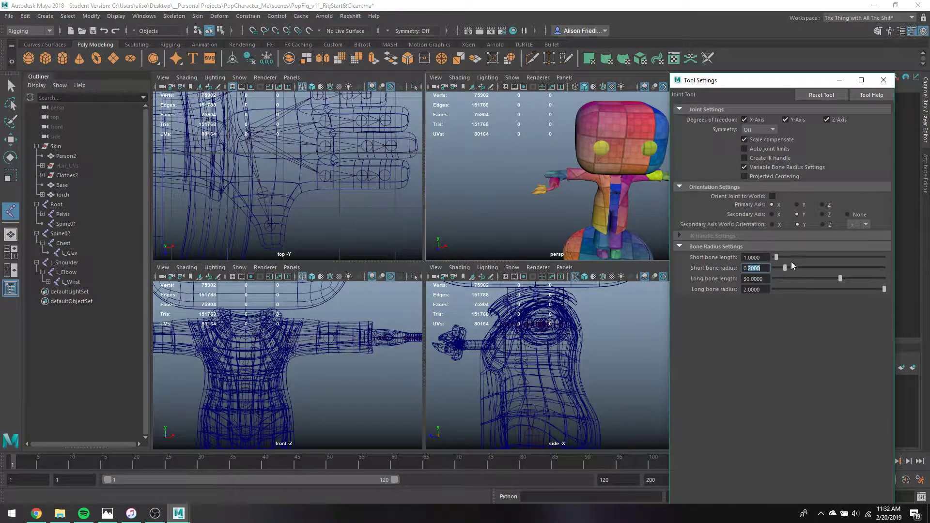
type("5")
key("Return")
key("space")
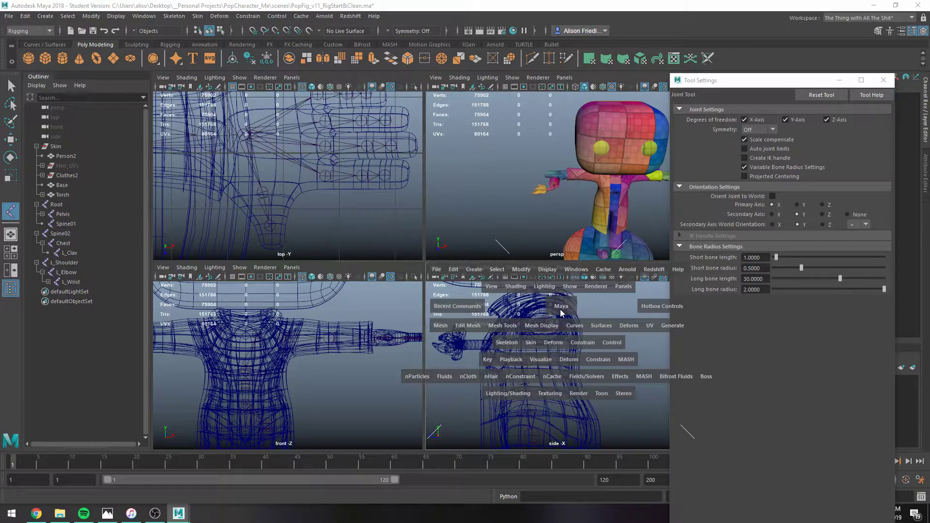
middle_click_drag(558, 308, 560, 326, "alt")
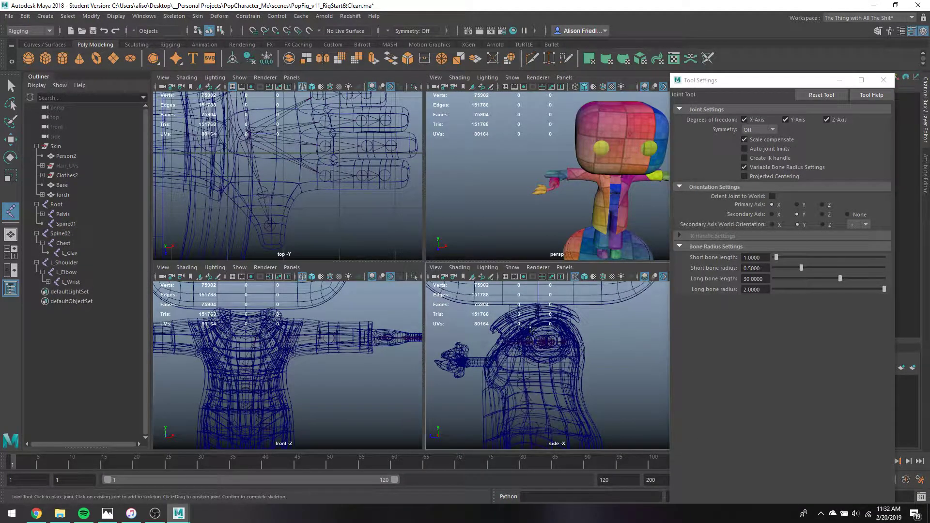
Try to place a neck and head joint pair directly at the upper chest in the side view.
left_click(531, 327)
left_click(528, 304)
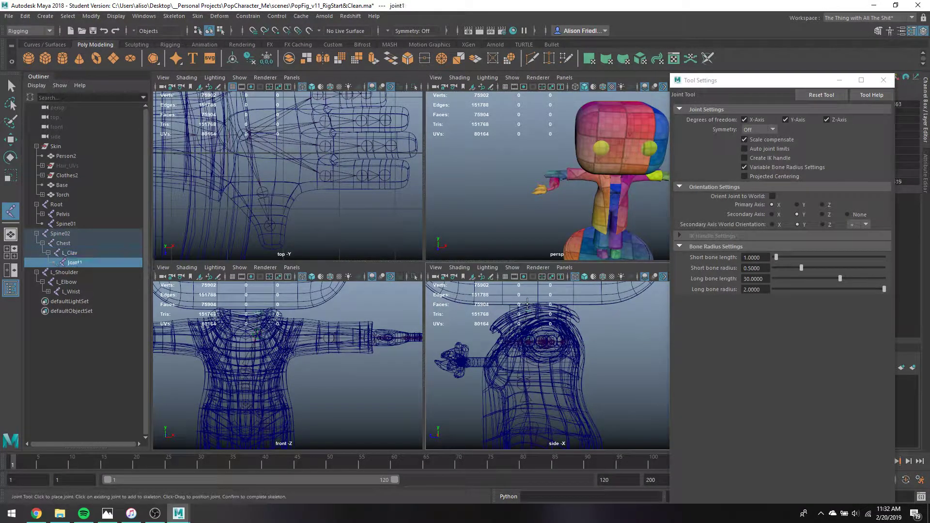
key("q")
left_click(528, 342)
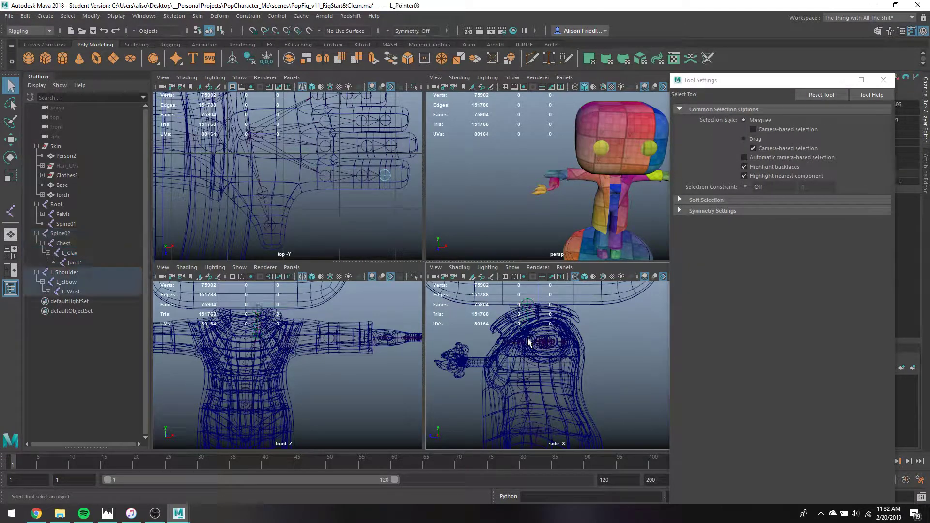
left_click(525, 335)
key("w")
left_click_drag(510, 337, 518, 339)
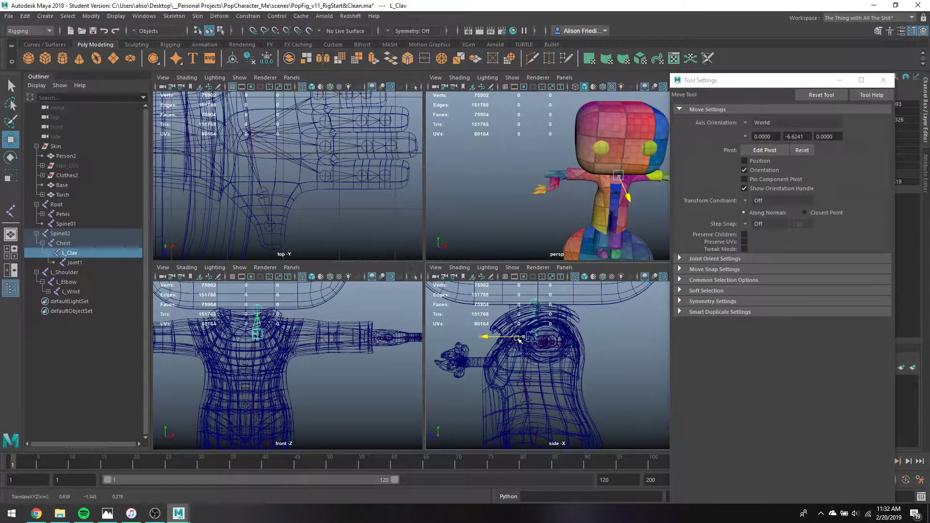
key("ctrl+z")
key("ctrl+z")
key("ctrl+z")
key("ctrl+z")
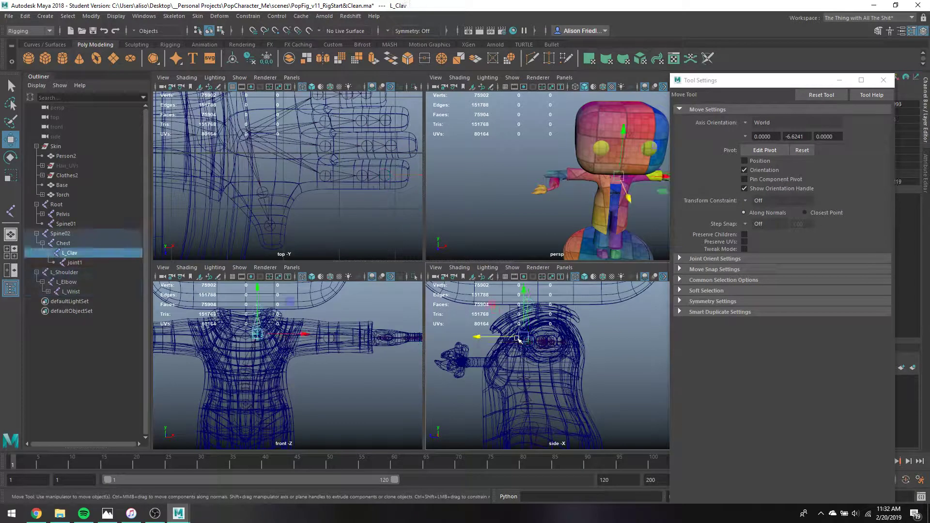
Create a separate two-joint chain in empty space behind the torso in the side view and move it into the neck.
left_click(570, 329)
key("y")
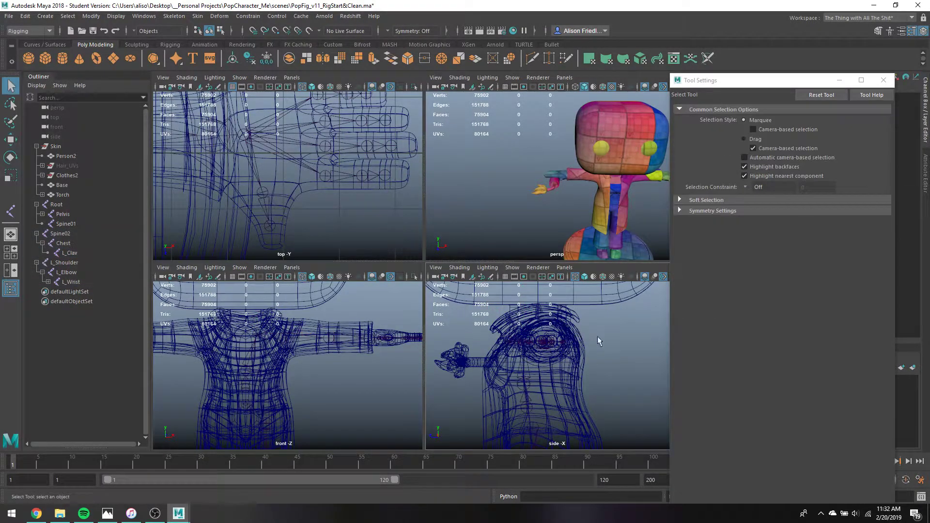
left_click(597, 338)
left_click(595, 308)
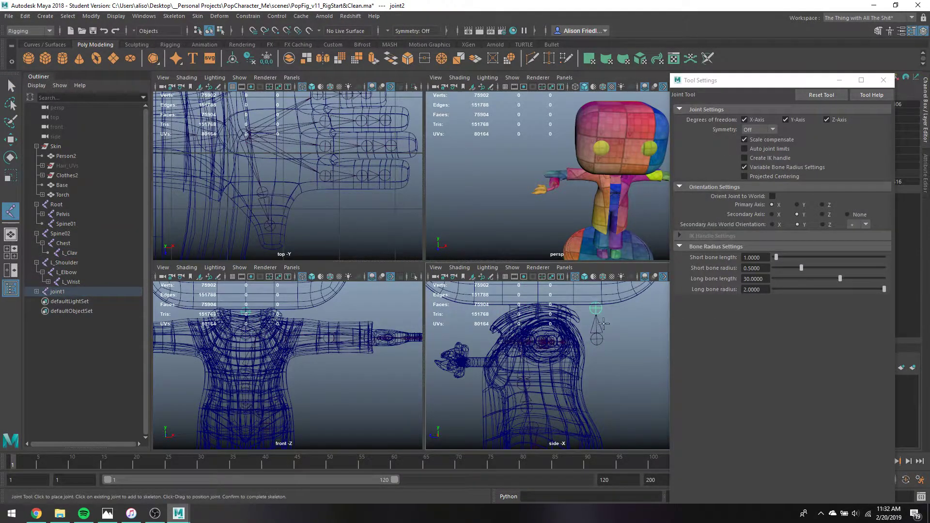
key("Return")
key("w")
left_click_drag(577, 339, 506, 353)
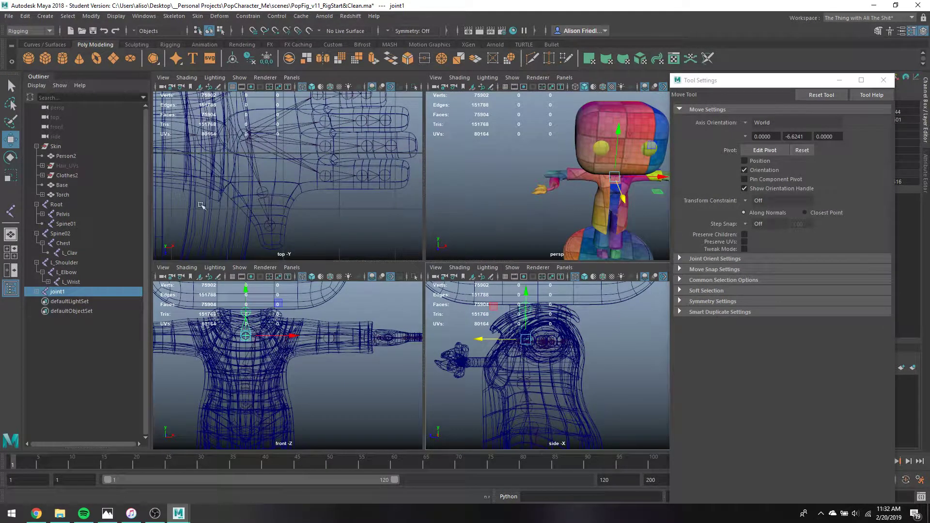
Rename the new chain's base joint as Neck and its end joint as Head.
double_click(76, 293)
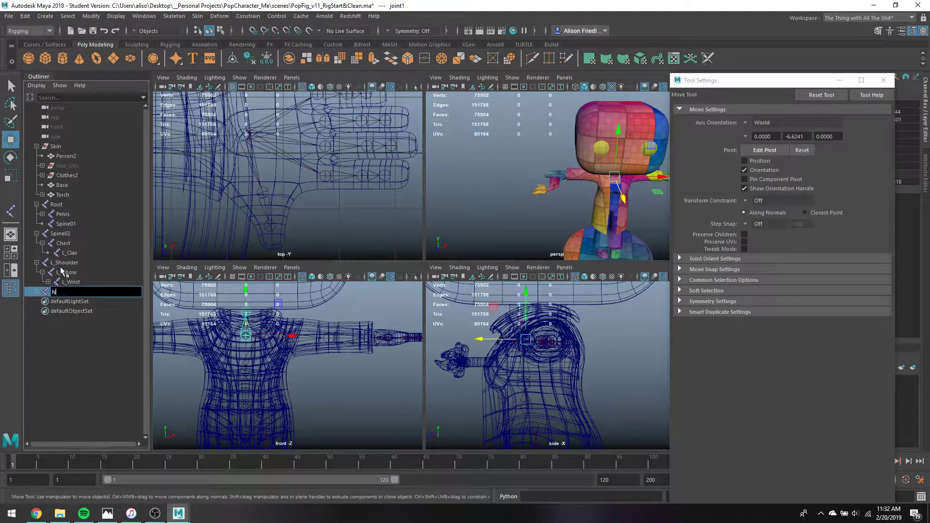
type("Neck")
key("Return")
left_click(38, 291)
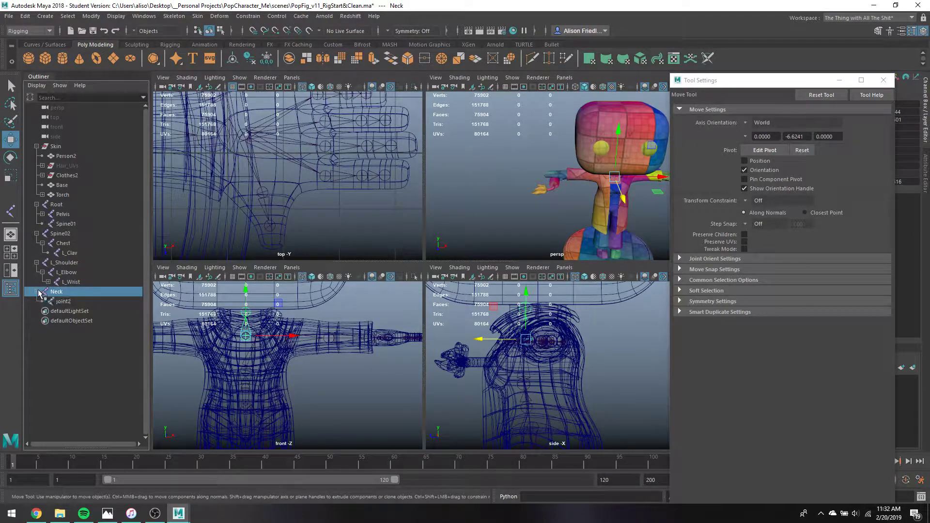
double_click(66, 302)
type("Head")
key("Return")
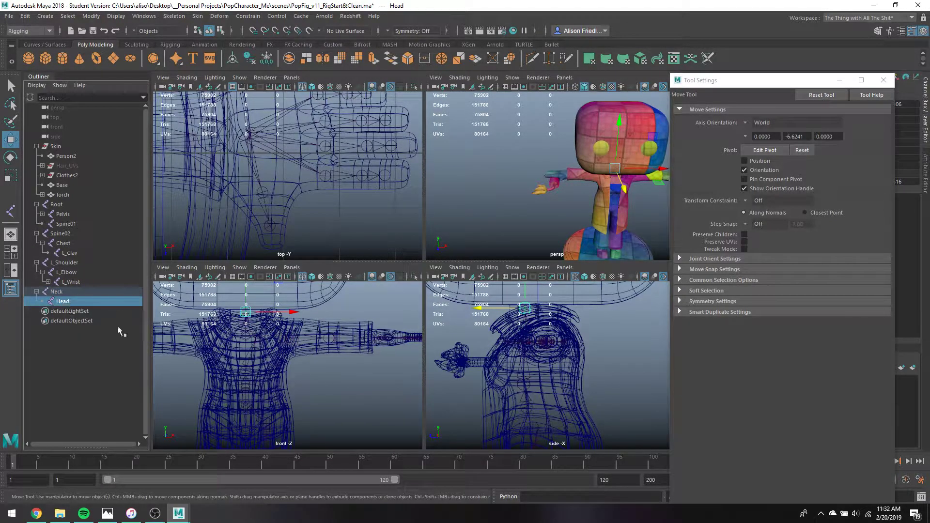
Parent the Neck joint under Chest and the L_Shoulder joint under L_Clav.
left_click(68, 291)
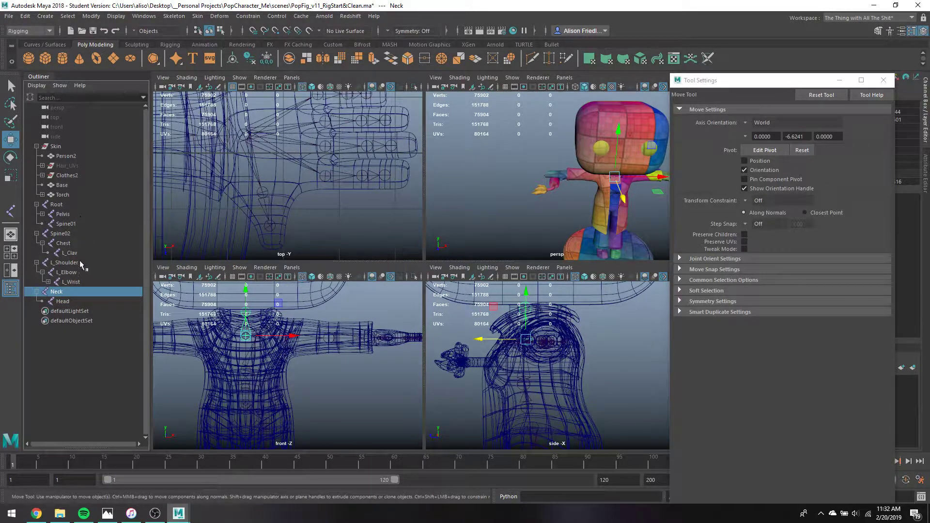
left_click_drag(61, 292, 66, 248)
left_click(68, 273)
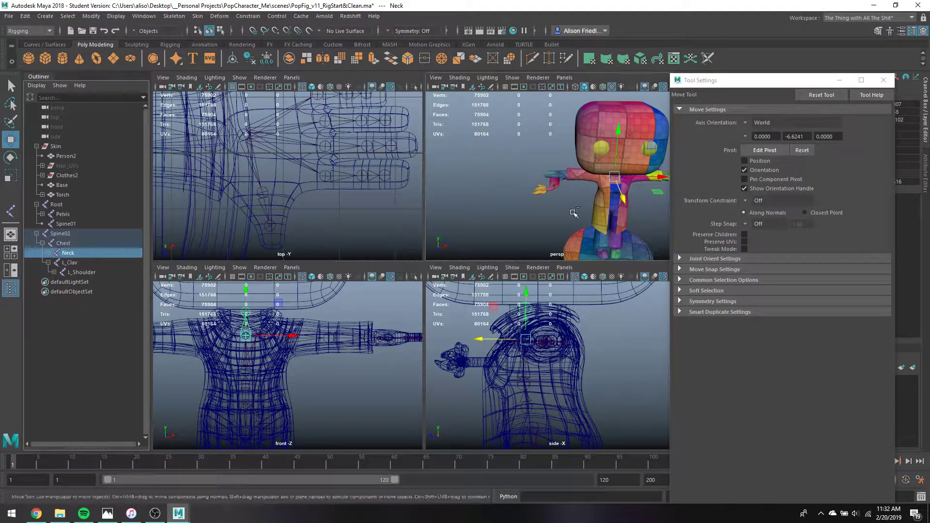
Save the scene and close the tool settings.
key("ctrl+s")
key("Return")
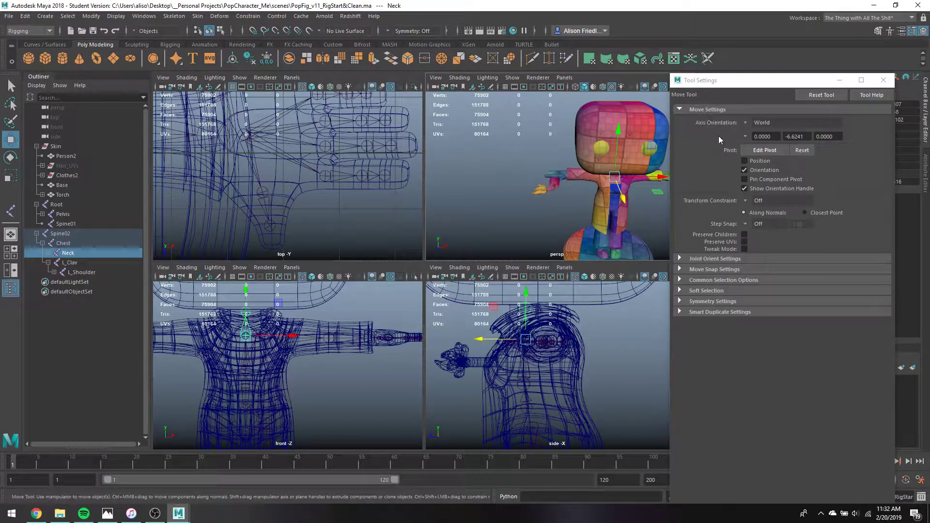
left_click(884, 79)
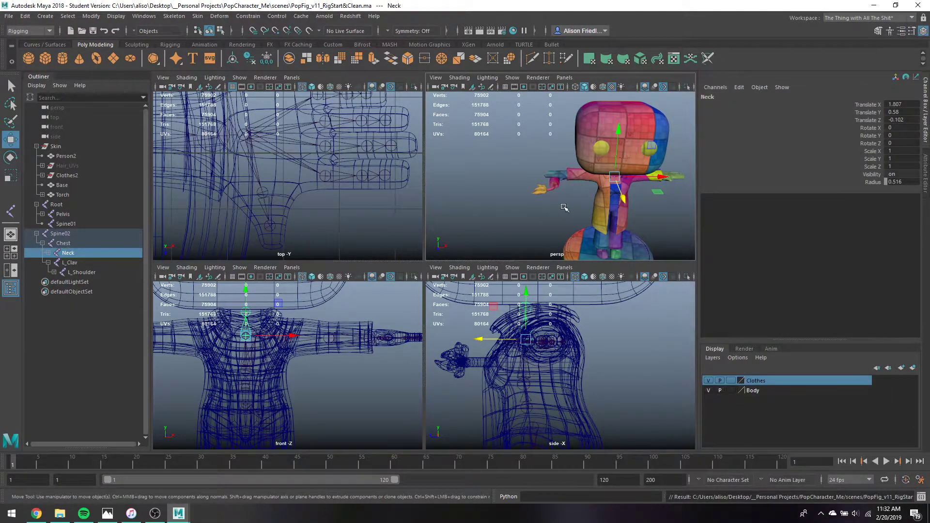
Maximize the perspective view, turn on X-ray joint display and frame the whole character from the front.
key("space")
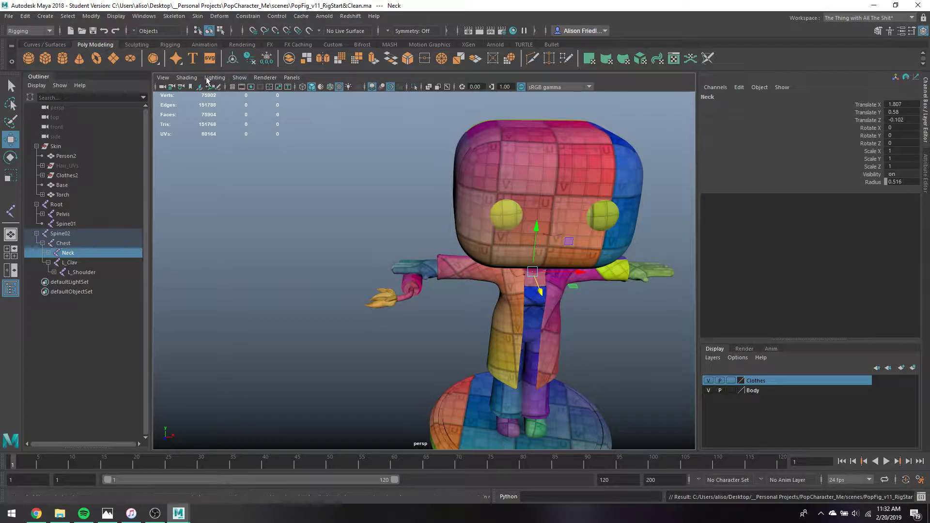
left_click(190, 79)
left_click(224, 184)
mouse_move(283, 201)
left_mouse_down("alt")
mouse_move(319, 167)
mouse_move(403, 192)
mouse_move(323, 176)
mouse_move(358, 191)
mouse_move(399, 184)
left_mouse_up("alt")
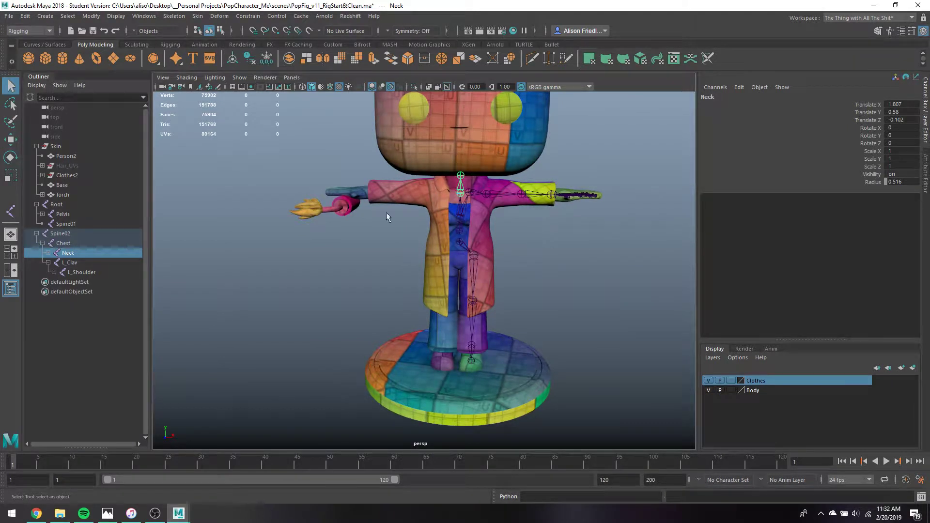
Try to mirror the L_Clav and L_Hip chains together across YZ with Behavior, replacing L_ with R_.
key("q")
left_click(477, 198)
left_click(475, 253)
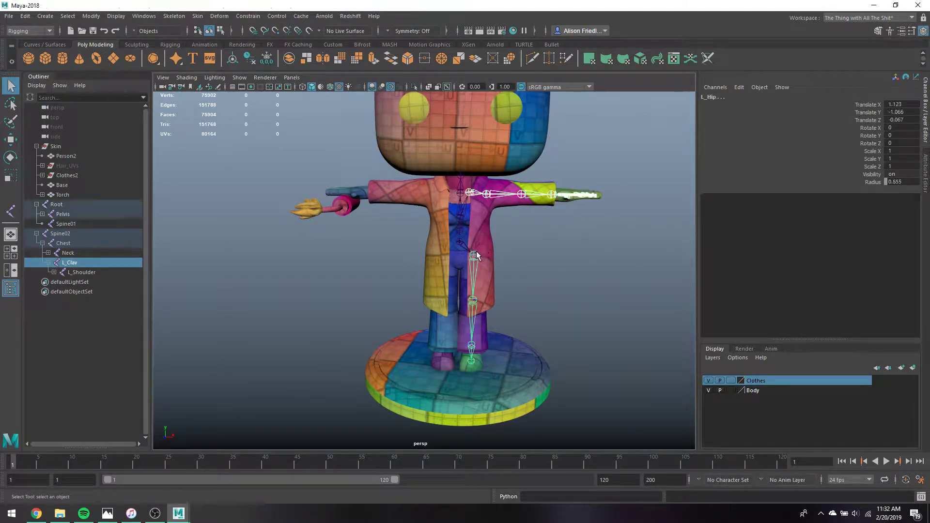
left_click(174, 16)
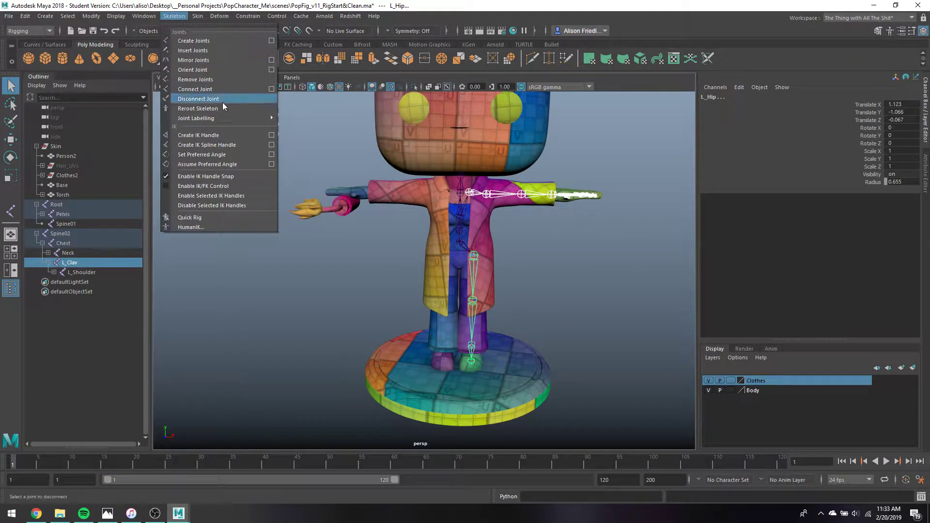
left_click(270, 60)
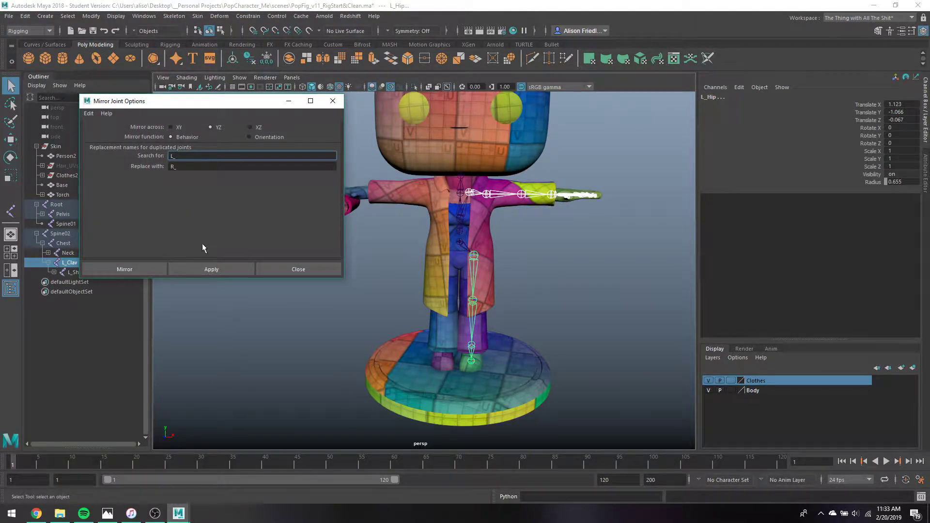
left_click(210, 269)
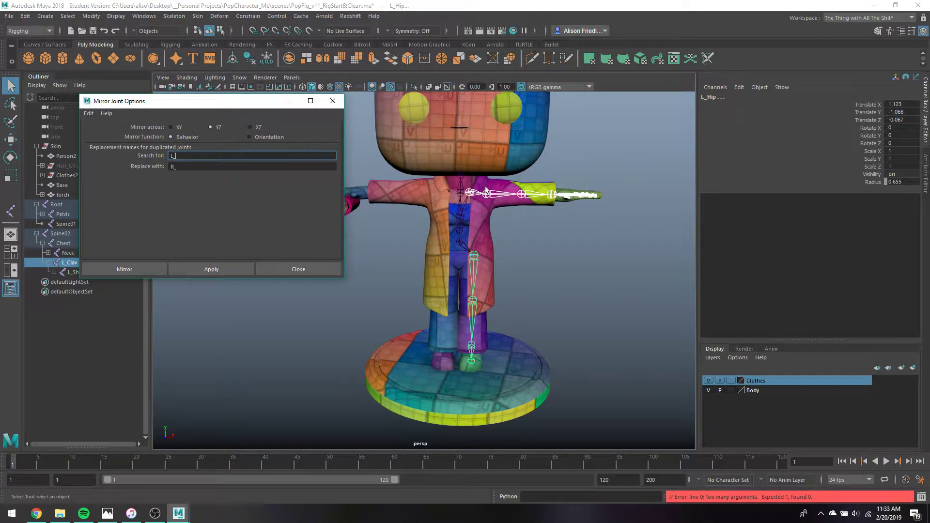
Mirror the L_Clav chain and the L_Hip chain one at a time across YZ, replacing L_ with R_.
left_click(471, 194)
left_click(214, 271)
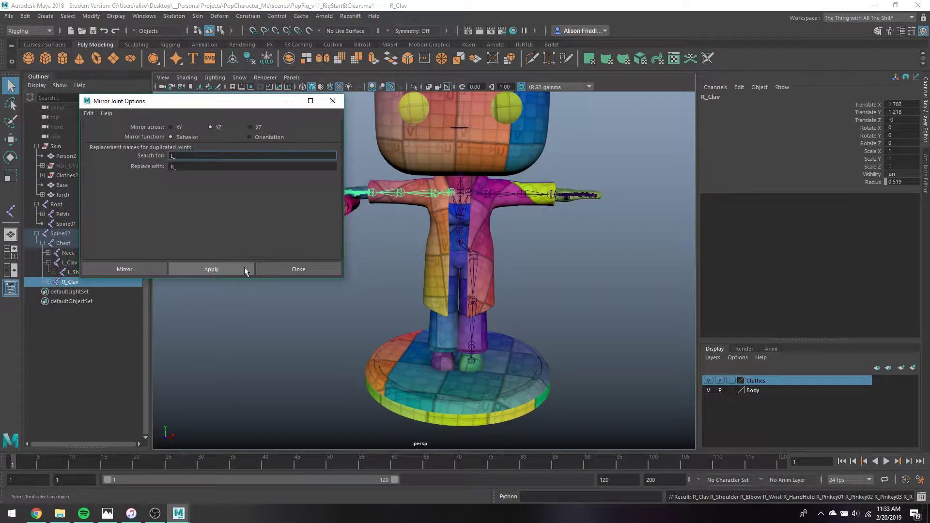
left_click(470, 263)
key("g")
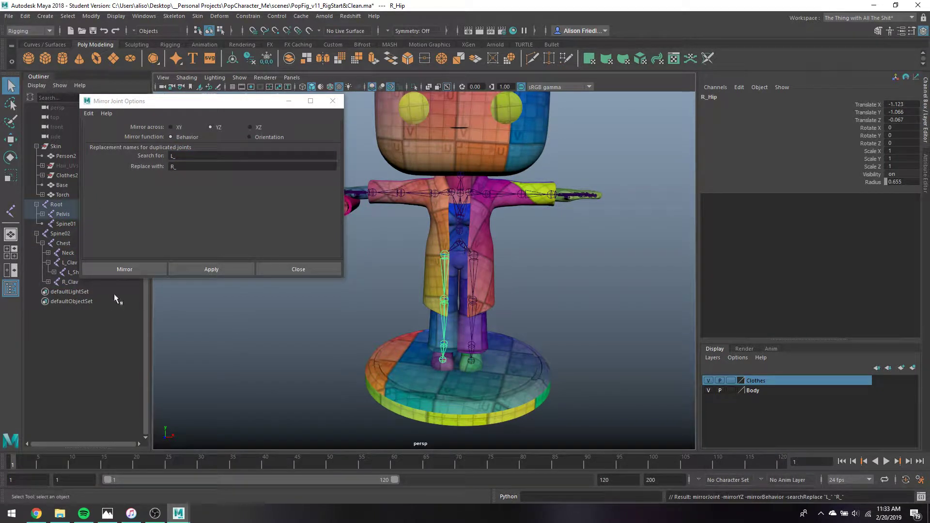
Expand the R_Clav hierarchy to check the mirrored joint names, close the mirror options and clear the selection.
left_click(70, 282)
left_click(48, 282)
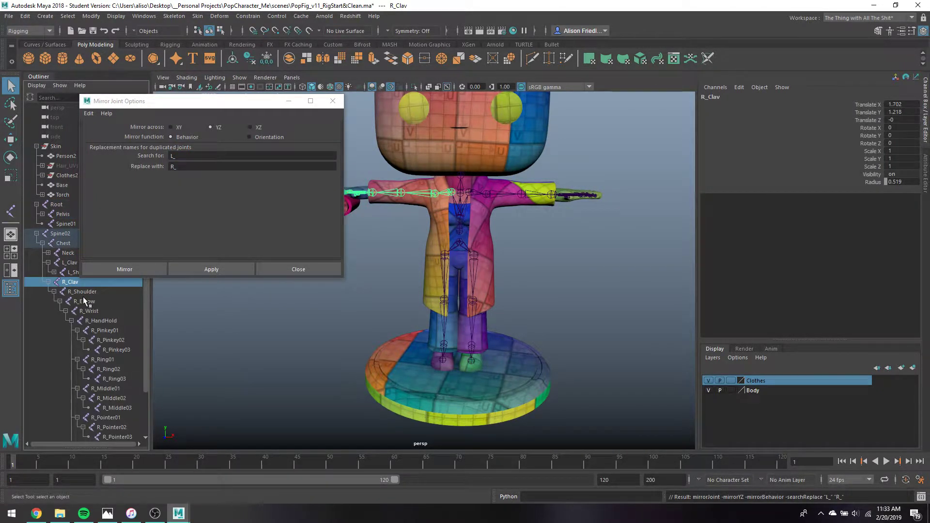
left_click(298, 269)
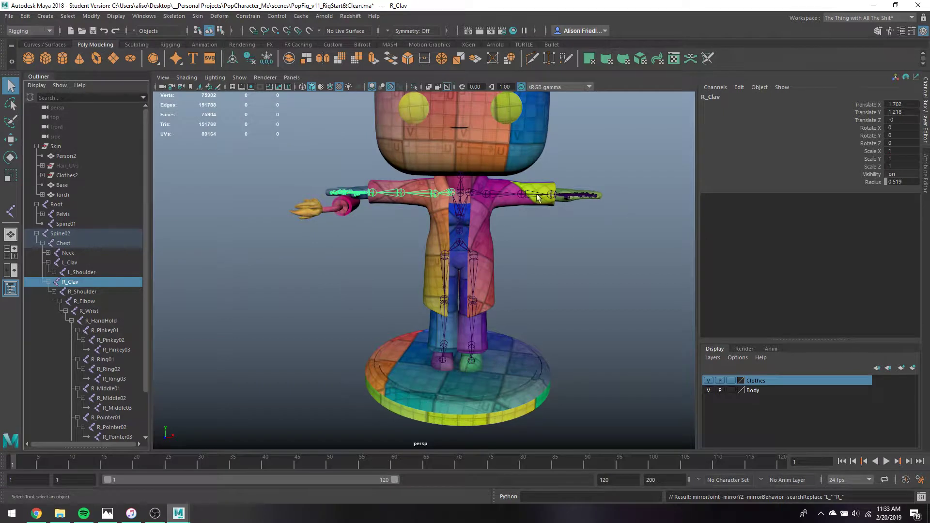
left_click(562, 150)
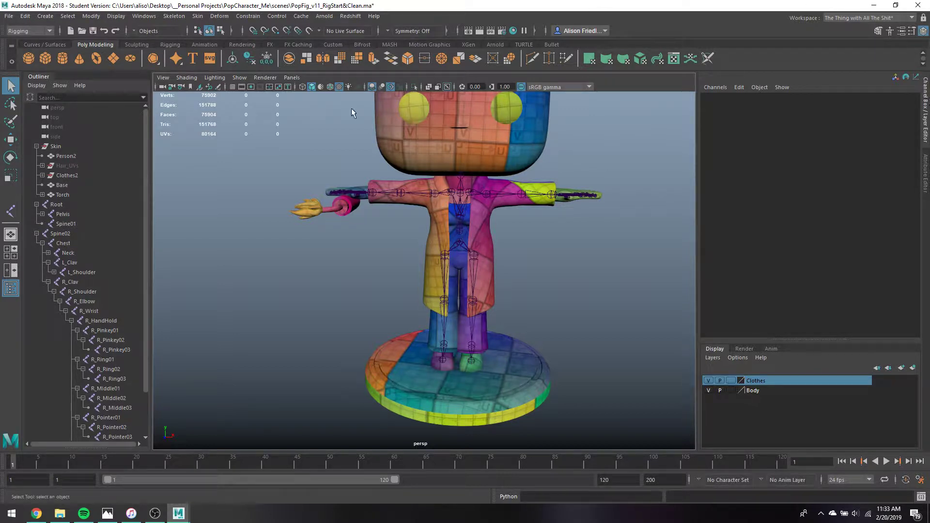
left_click(155, 514)
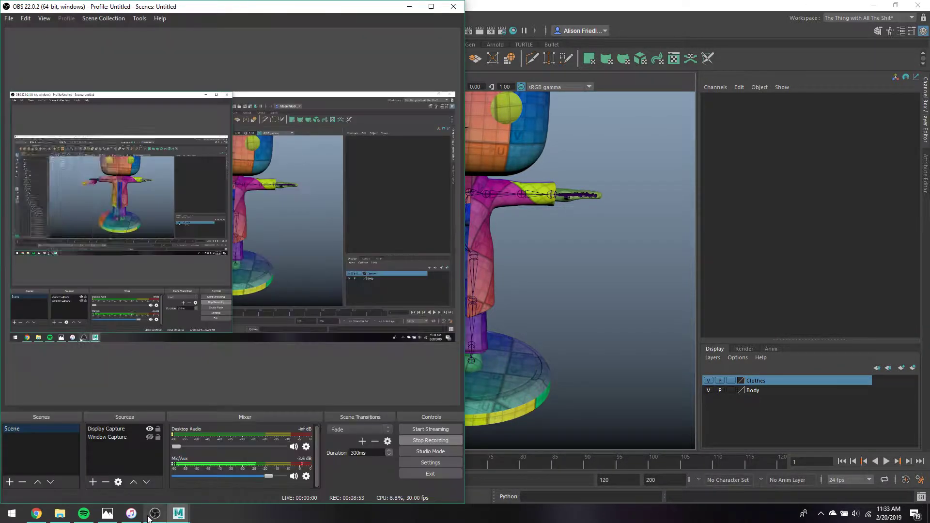
Minimize the OBS recording window and save the Maya scene.
left_click(410, 7)
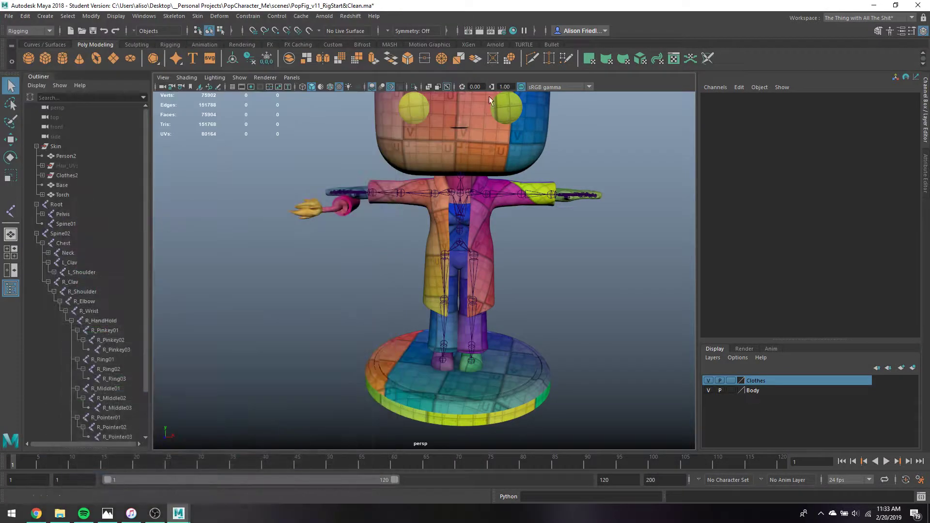
key("ctrl+s")
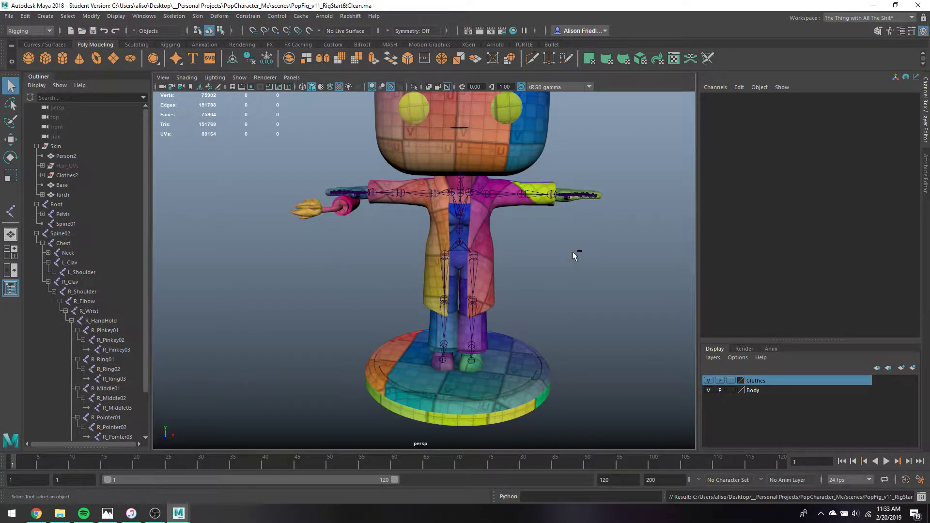
Parent the Spine02 chain under the Spine01 joint and collapse the Root hierarchy.
scroll(571, 250, "down", 4)
scroll(571, 249, "up", 4)
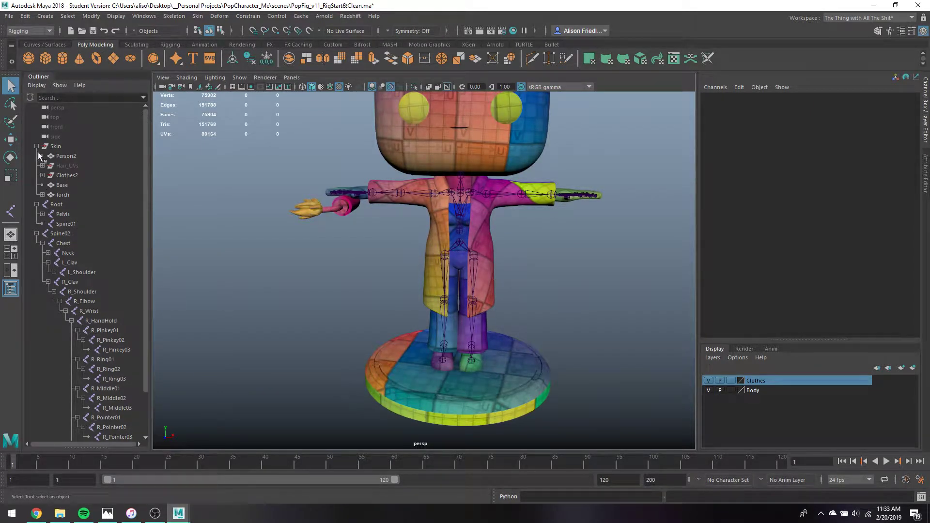
left_click_drag(57, 234, 63, 225)
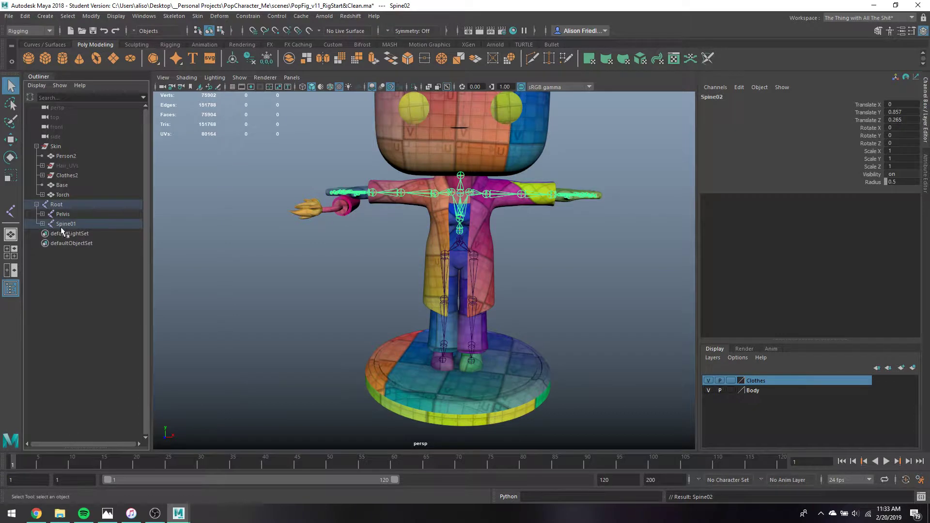
left_click(36, 205)
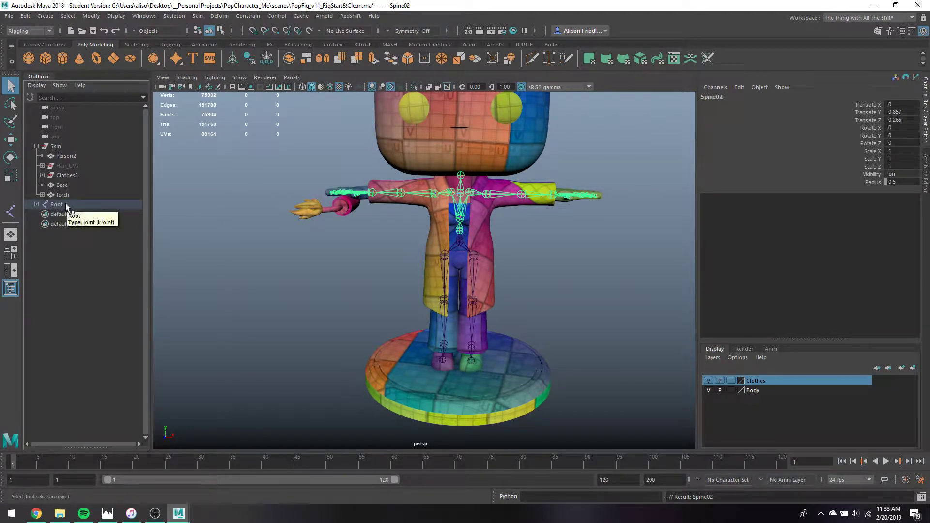
Switch the perspective view to plain untextured shading and unhide the Hair_UVs group.
left_click(534, 249)
mouse_move(542, 255)
left_mouse_down("alt")
mouse_move(519, 284)
mouse_move(570, 319)
mouse_move(525, 281)
left_mouse_up("alt")
key("5")
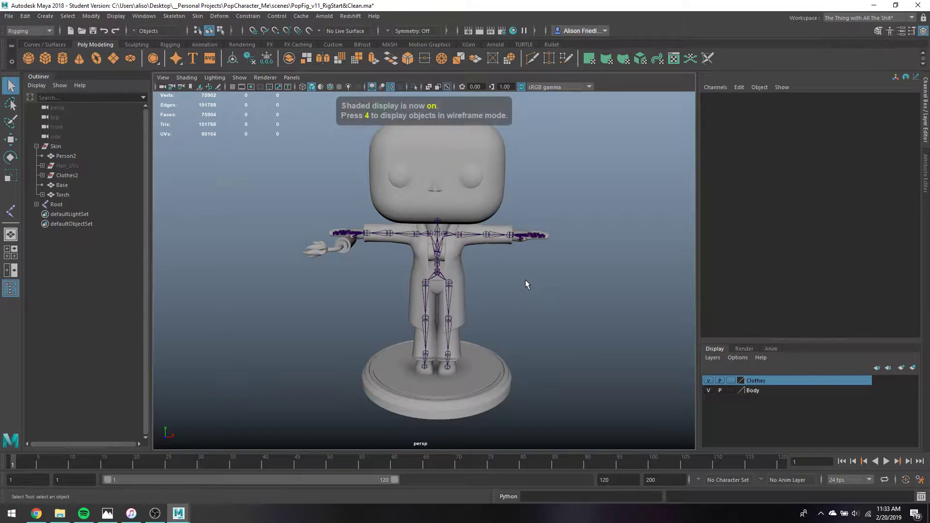
left_click(72, 166)
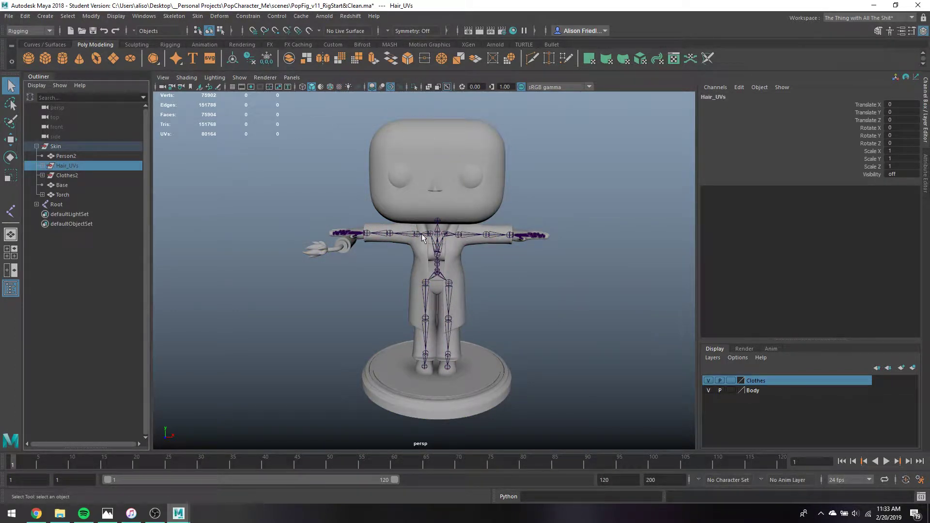
key("shift+h")
left_click(546, 263)
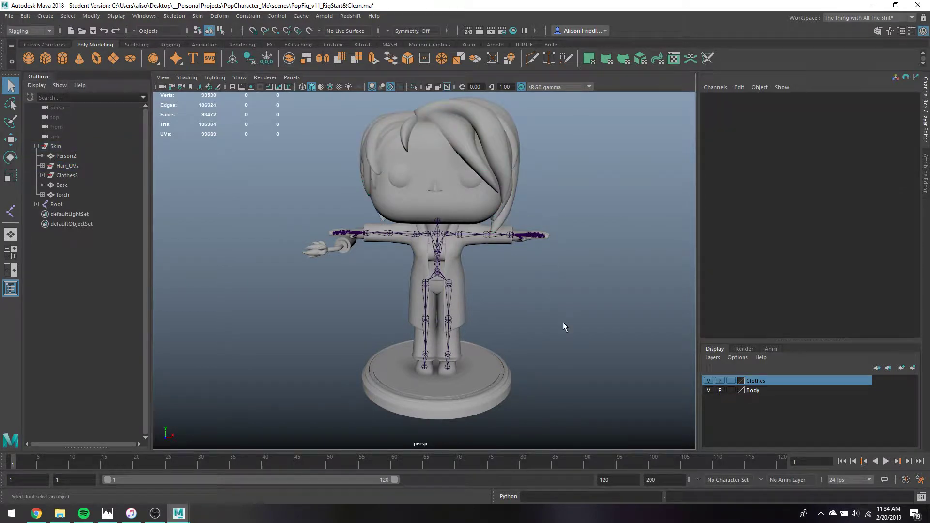
mouse_move(546, 322)
left_mouse_down("alt")
mouse_move(605, 308)
mouse_move(656, 318)
mouse_move(742, 294)
mouse_move(791, 307)
mouse_move(557, 313)
left_mouse_up("alt")
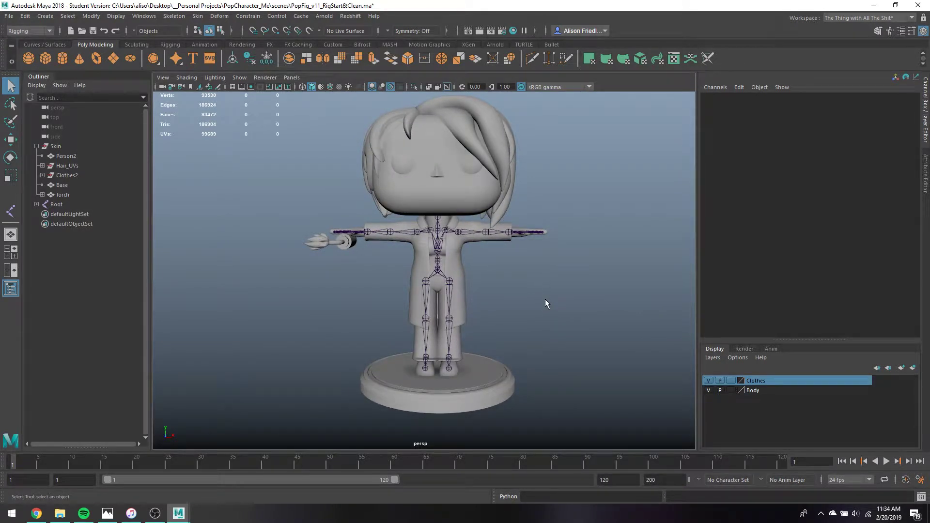
Save the scene under its current name, accepting the student version notice.
key("ctrl+s")
key("Return")
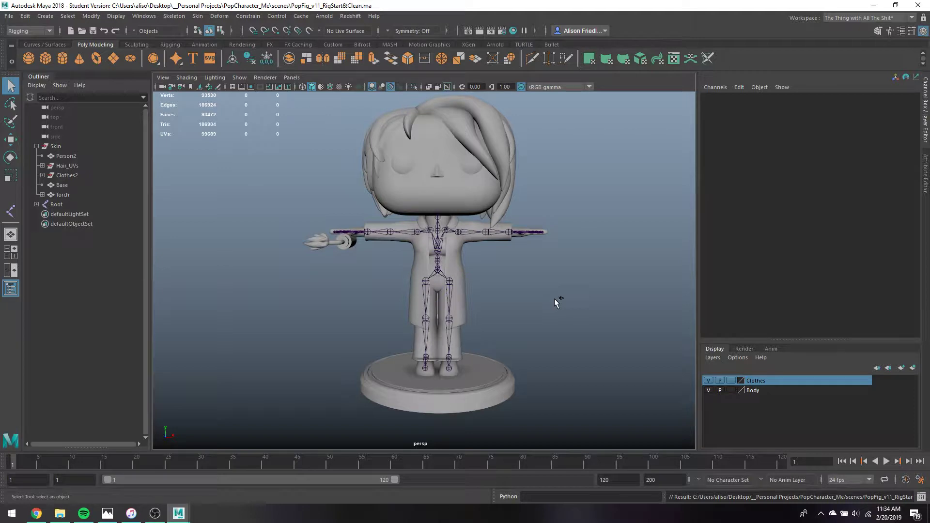
key("ctrl+shift+s")
type("PopFig_v11")
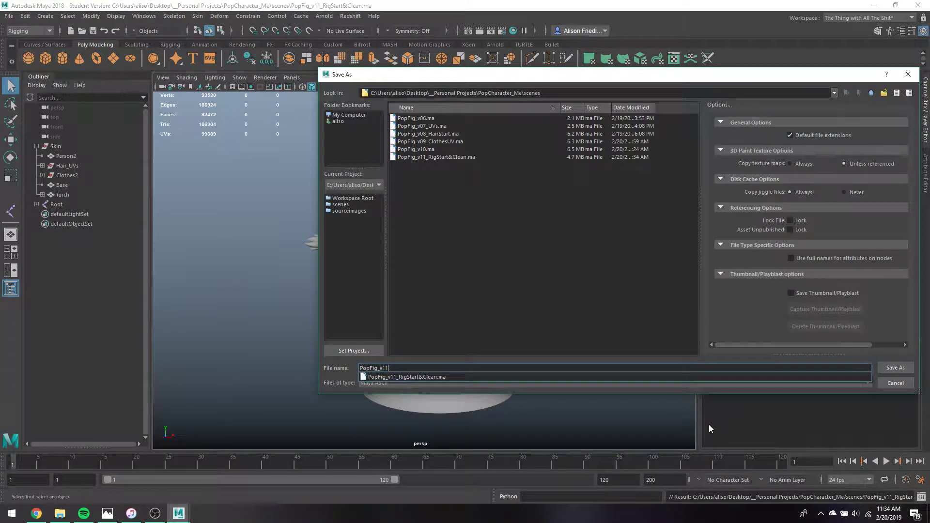
key("Return")
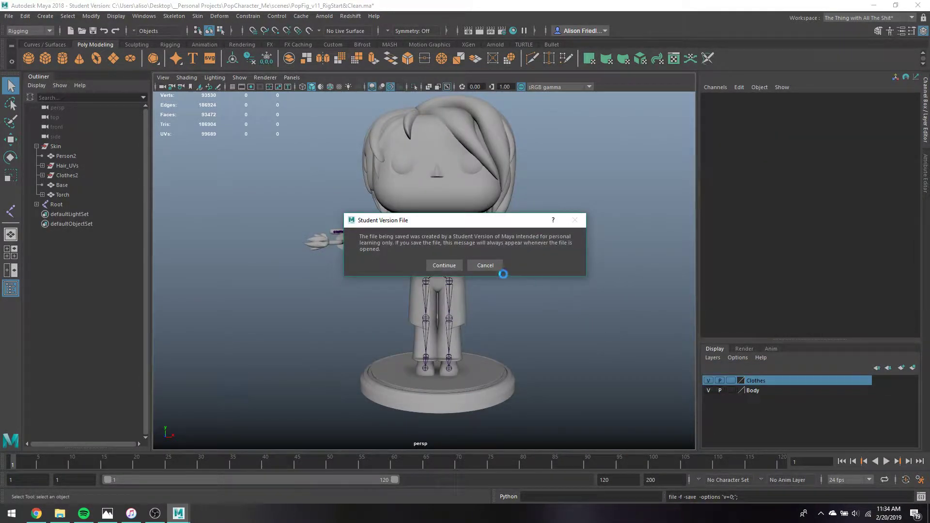
left_click(485, 265)
left_click(476, 265)
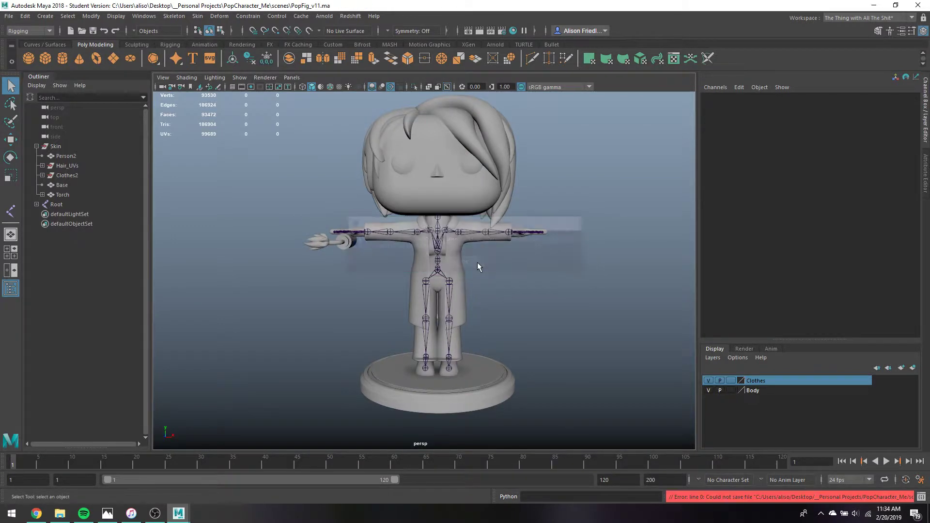
Save the scene as a new version named PopFig_v12.ma in the scenes folder.
key("ctrl+shift+s")
left_click(386, 368)
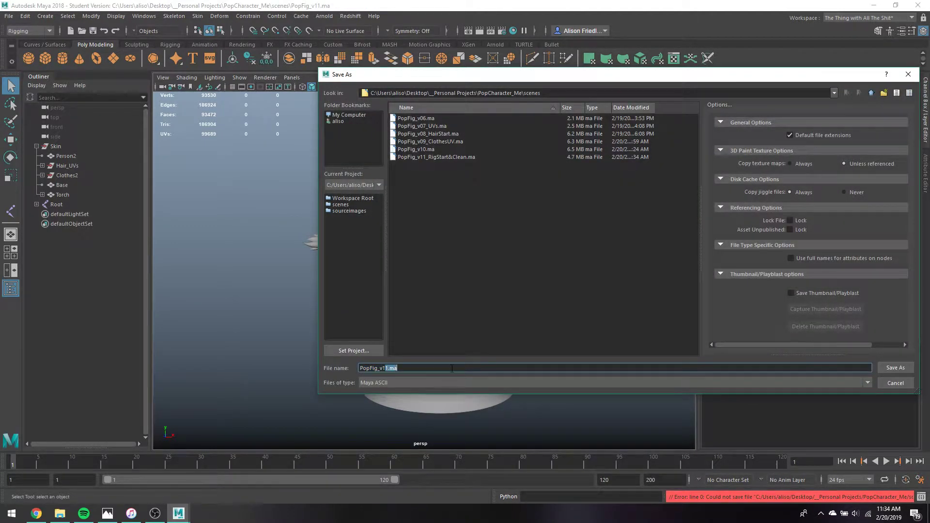
type("2")
key("Return")
key("Return")
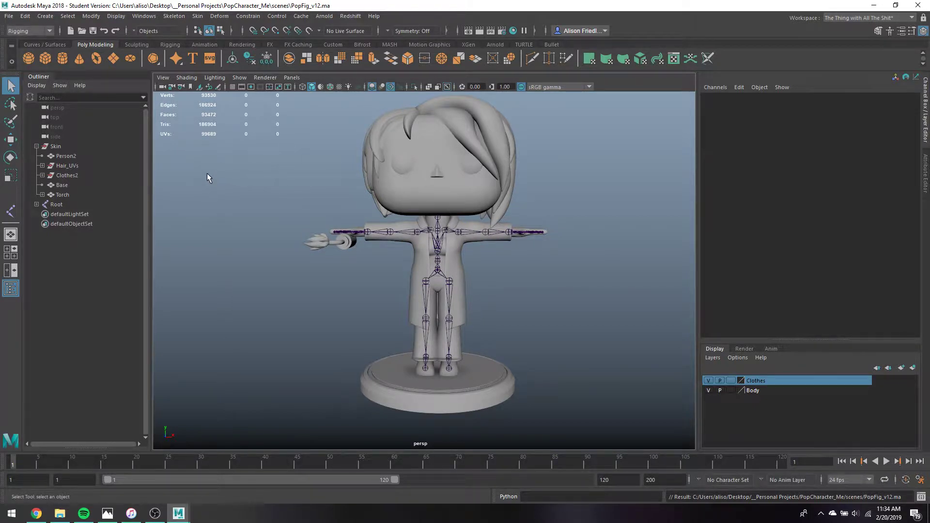
Create an IK handle from hip to ankle on the left leg and another on the right leg.
left_click(174, 16)
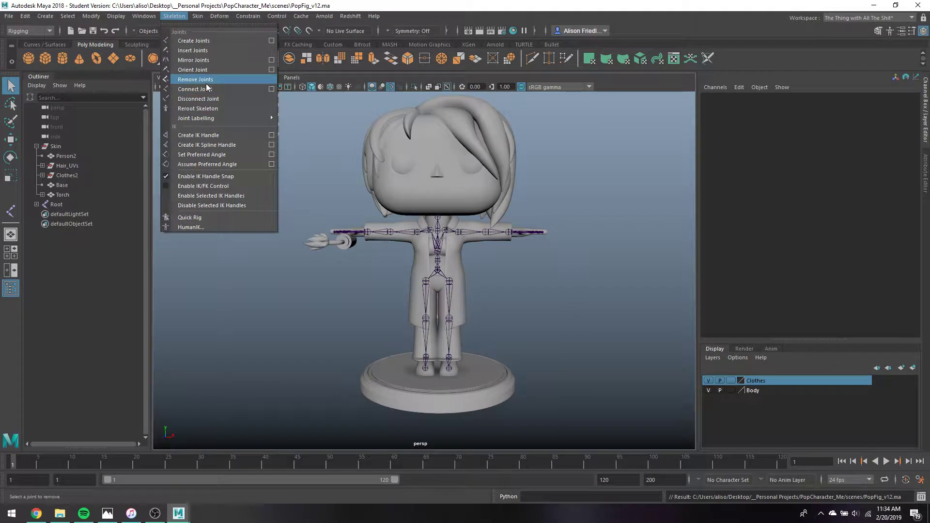
left_click(212, 134)
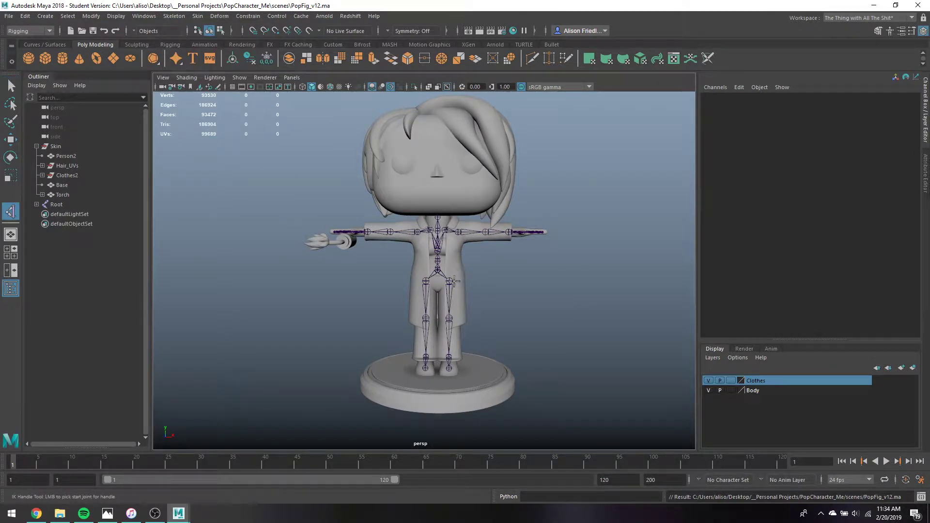
left_click(451, 281)
left_click(449, 359)
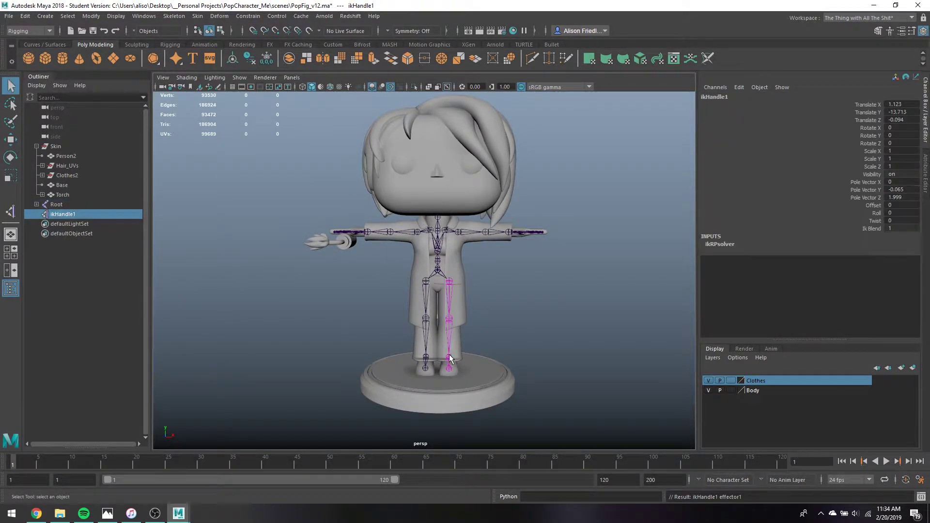
key("y")
left_click(425, 281)
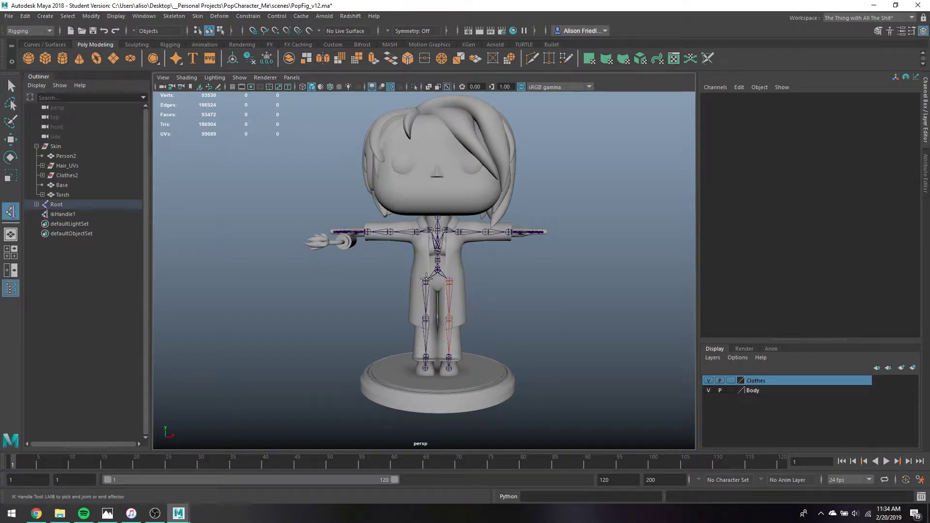
left_click(427, 358)
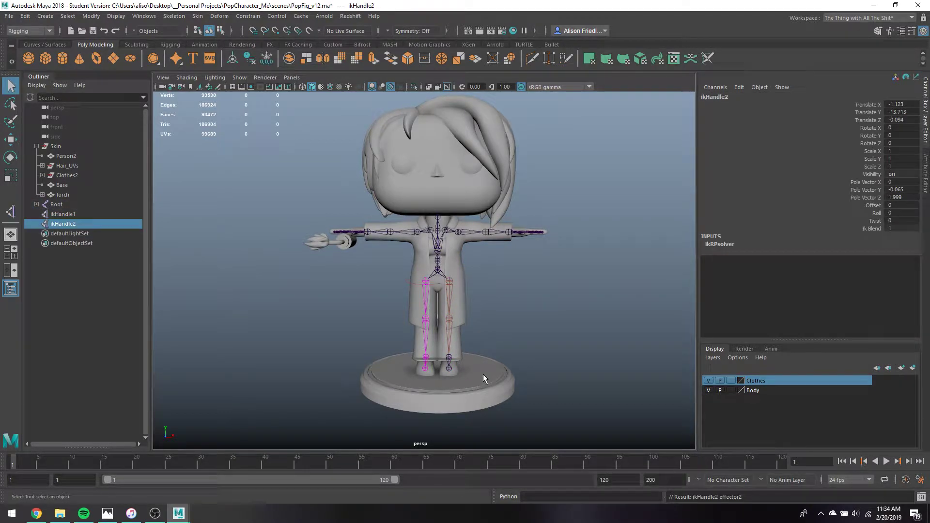
Rename the left leg's IK handle LegHandle_L and the right leg's IK handle Leg_Handle_R.
double_click(67, 214)
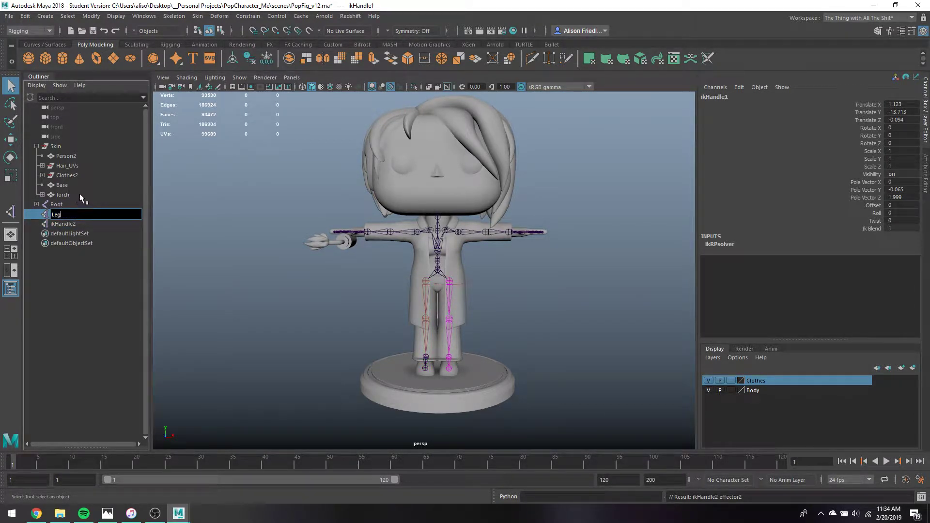
type("LegHandle_L")
key("Return")
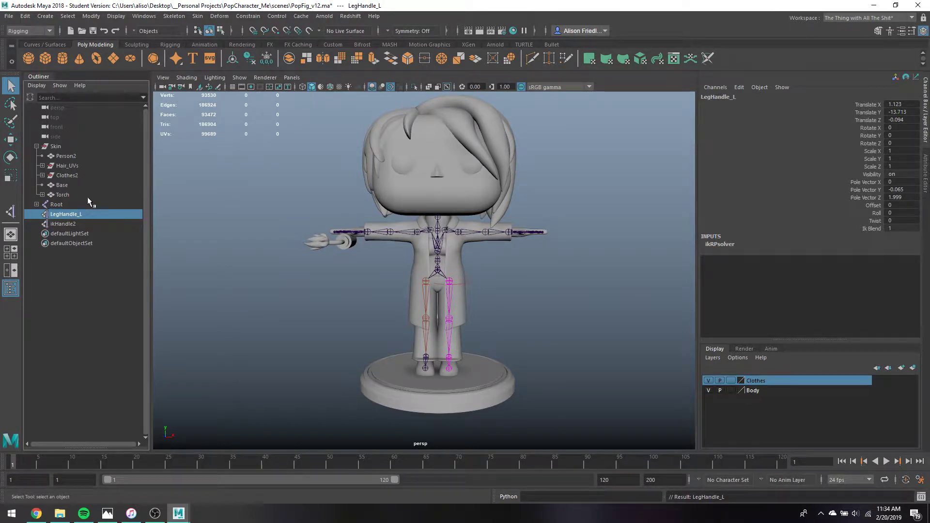
double_click(67, 223)
type("Leg_Handle_R")
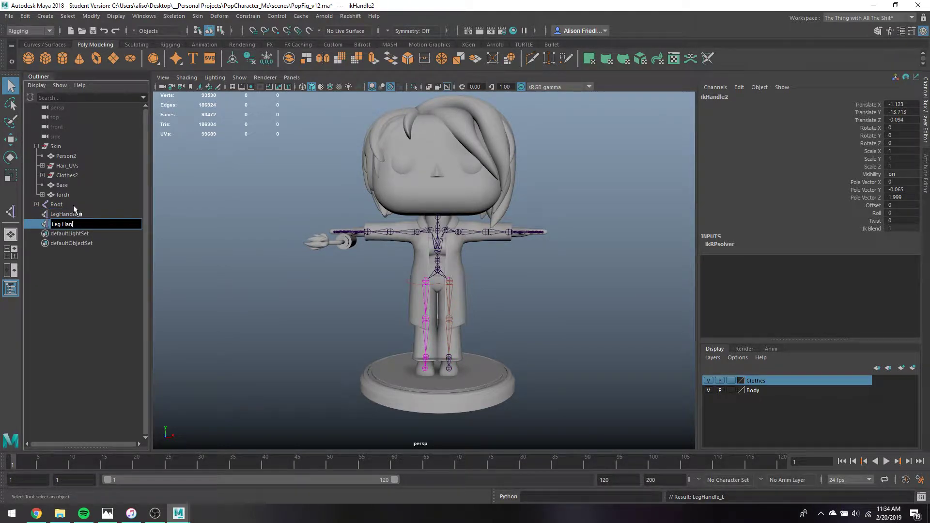
key("Return")
Group the two leg IK handles and name the group Handles.
left_click(67, 214, "ctrl")
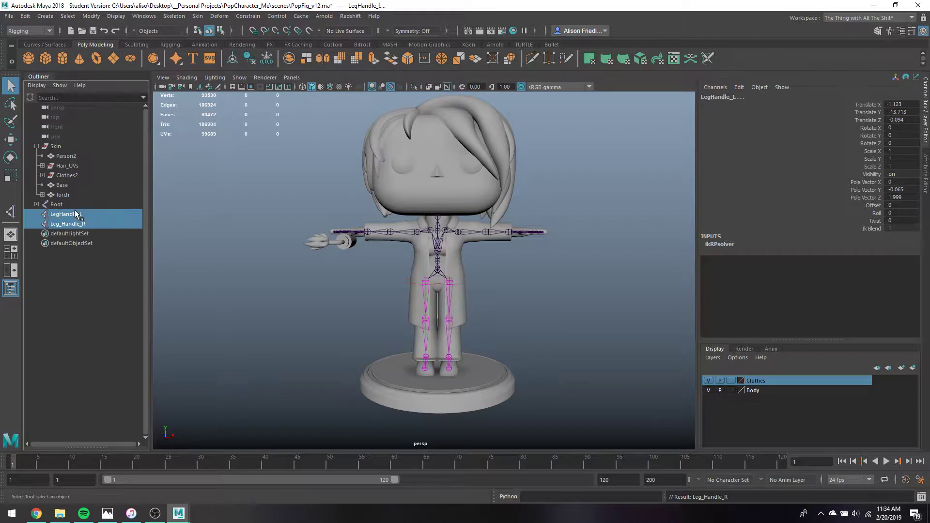
key("ctrl+g")
double_click(69, 214)
type("Handles")
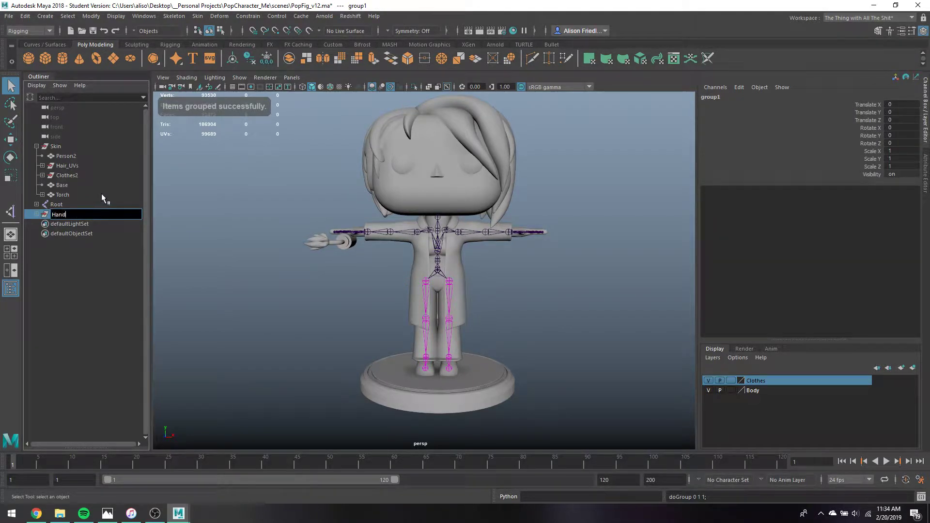
key("Return")
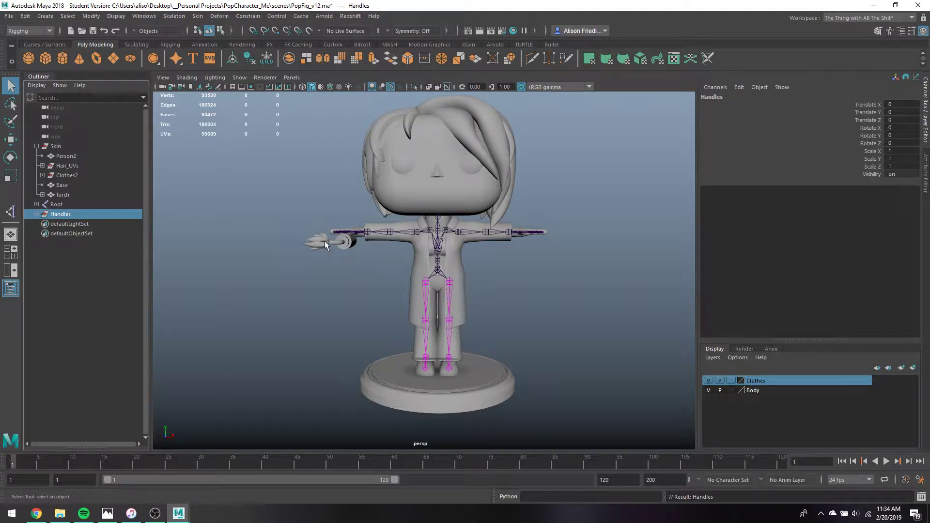
left_click(431, 249)
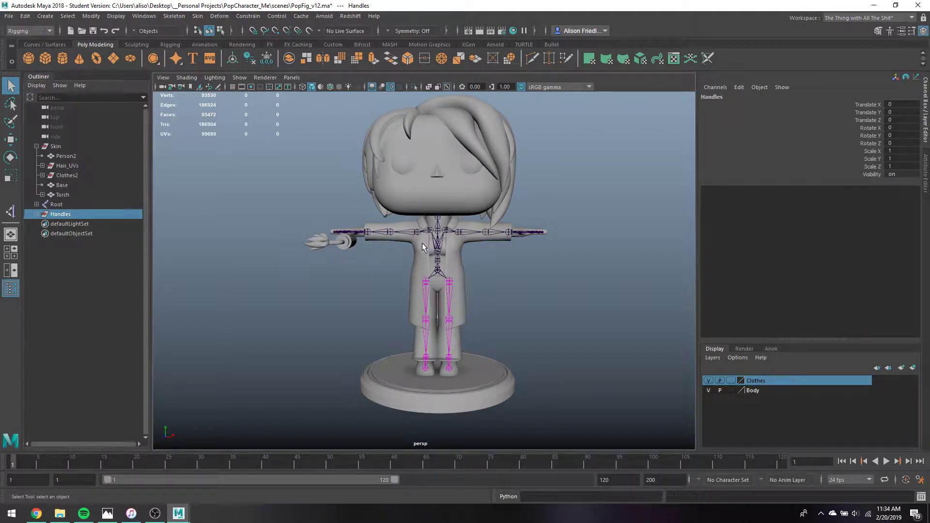
Bind the Hair_UVs group to the Head joint with Bind Skin set to selected joints.
left_click(73, 165)
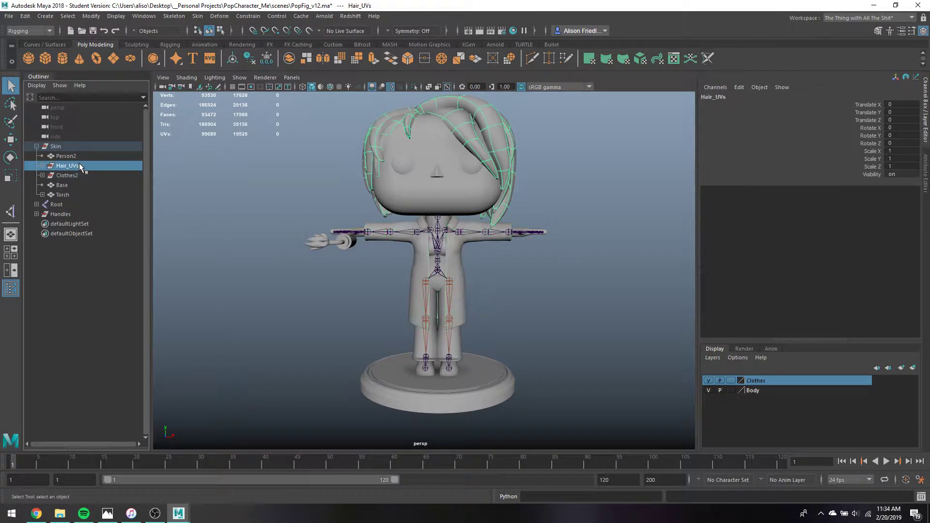
left_click(442, 216)
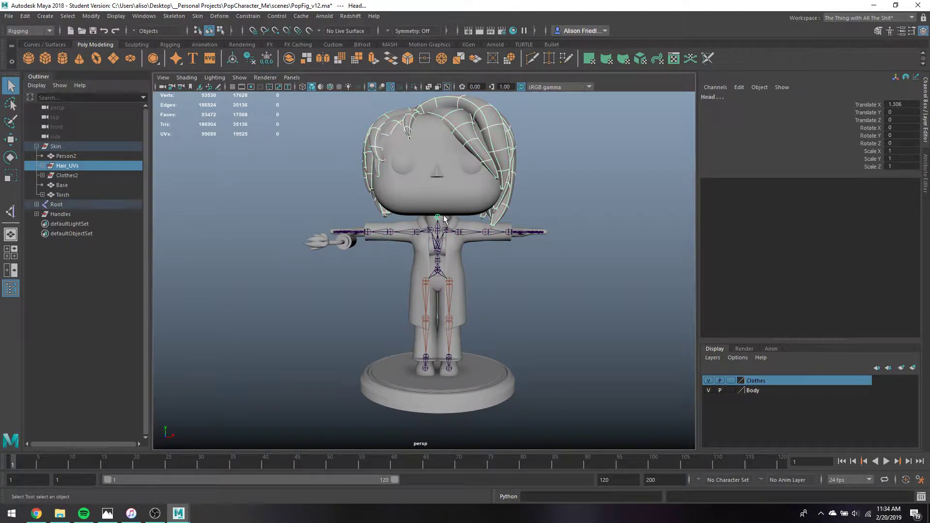
left_click(194, 18)
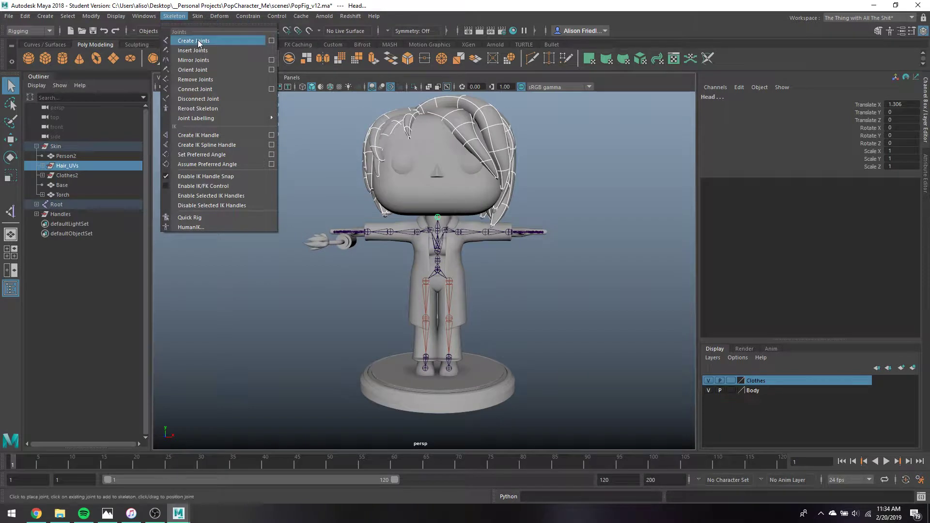
left_click(324, 41)
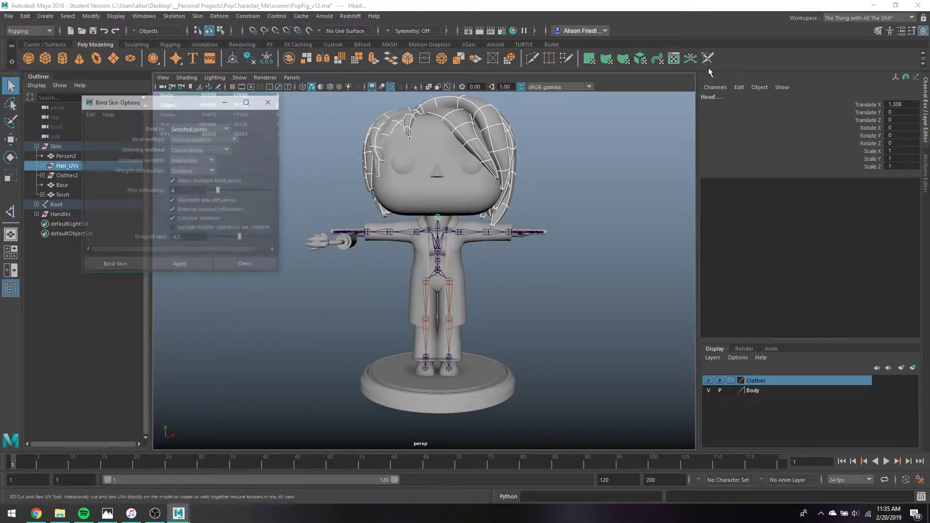
left_click(203, 265)
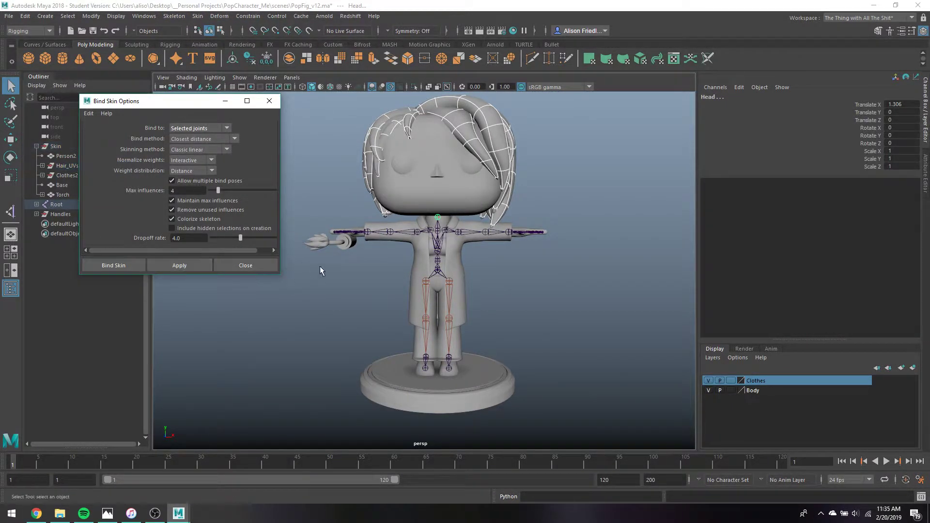
Bind all the torch meshes to the R_HandHold joint with the same selected-joints Bind Skin settings.
left_click_drag(301, 237, 348, 266)
scroll(349, 264, "up", 5)
middle_click_drag(350, 262, 542, 388, "alt")
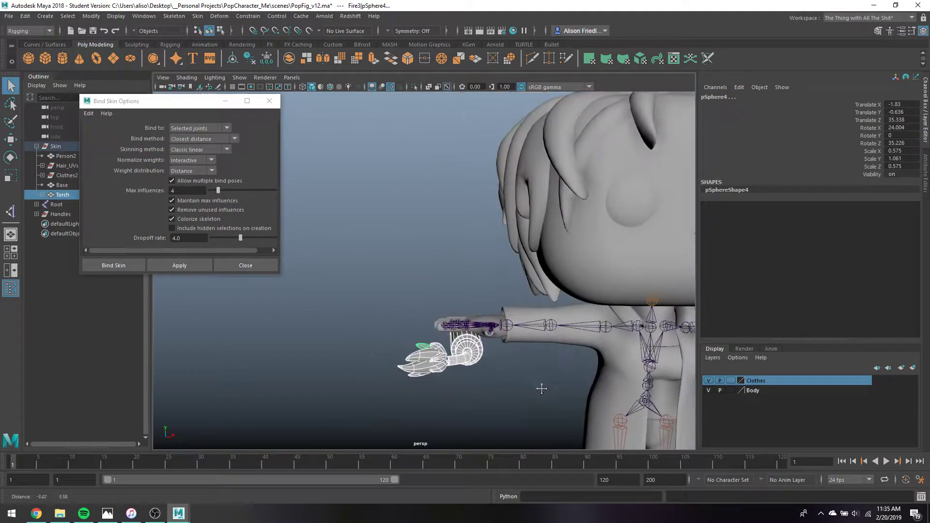
left_click_drag(504, 335, 514, 397, "alt")
left_click(492, 316, "shift")
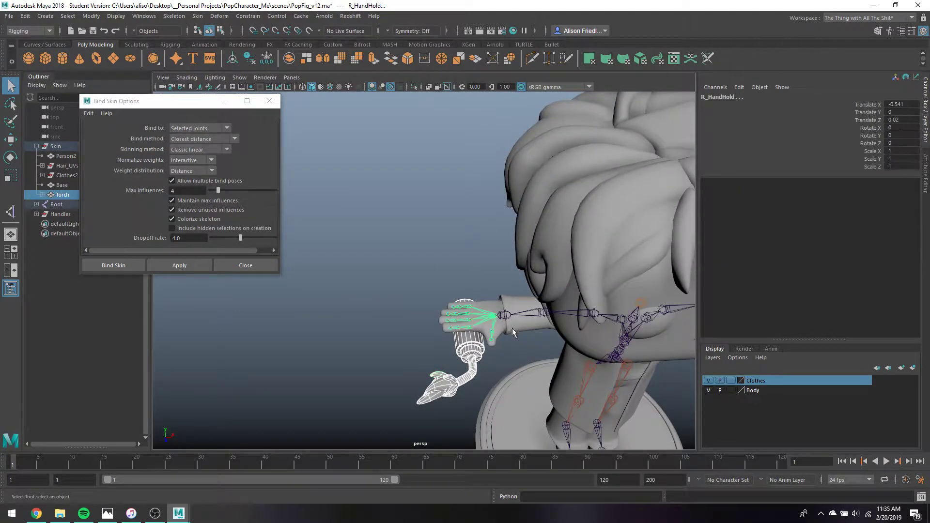
scroll(514, 333, "up", 4)
middle_click_drag(517, 341, 405, 254, "alt")
key("g")
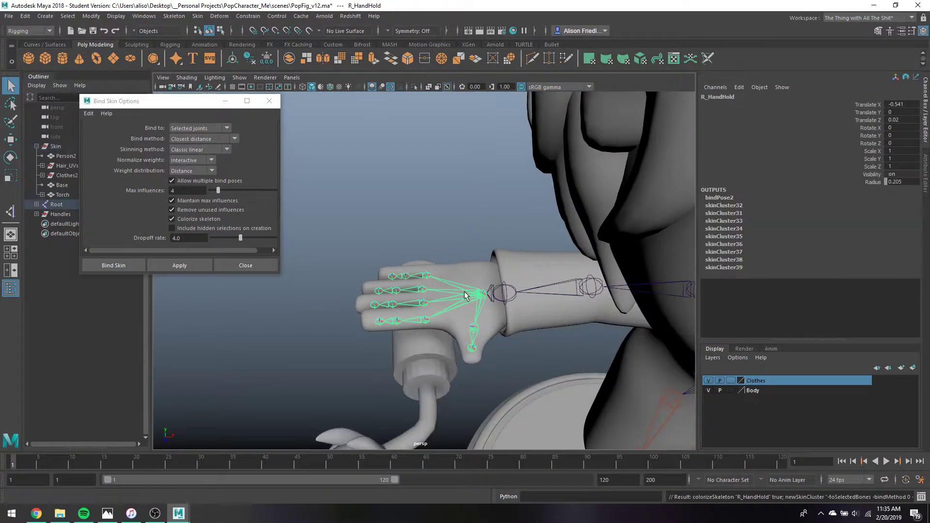
Bind the body, lab coat, shoes and remaining clothing mesh to the Root joint with Bind Skin set to joint hierarchy.
scroll(476, 305, "down", 7)
left_click_drag(469, 332, 434, 310, "alt")
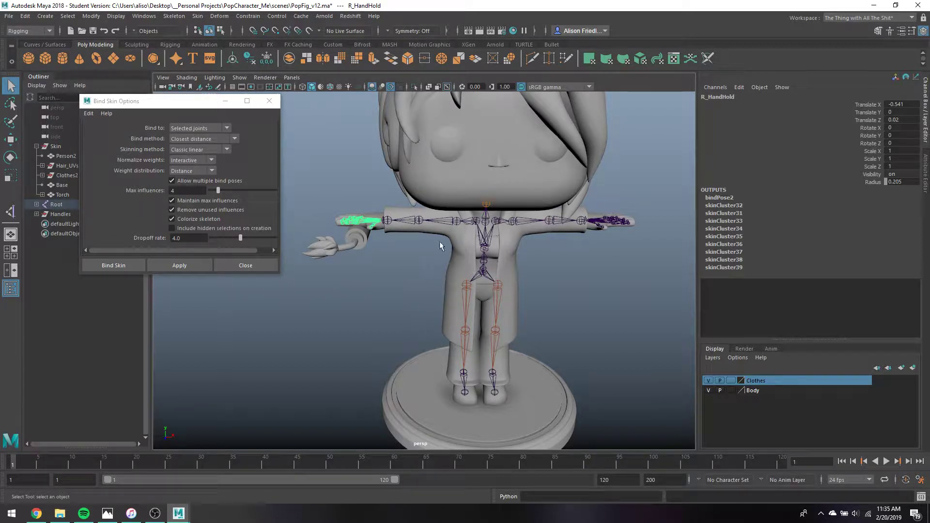
left_click_drag(446, 246, 436, 229, "alt")
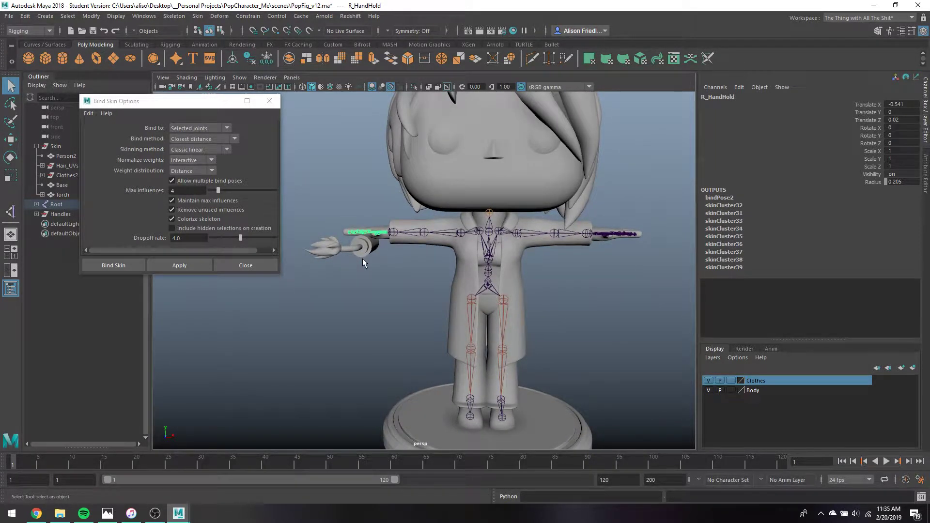
left_click(387, 242, "shift")
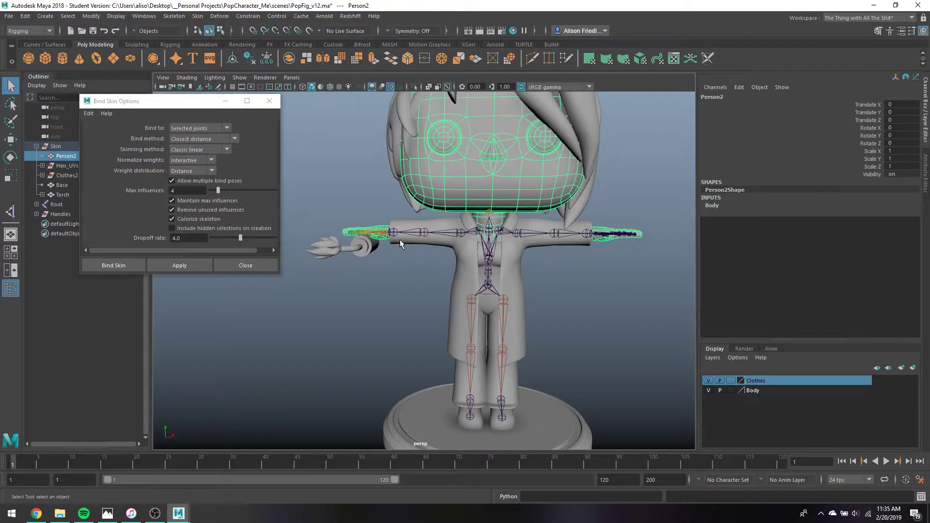
left_click(400, 244, "shift")
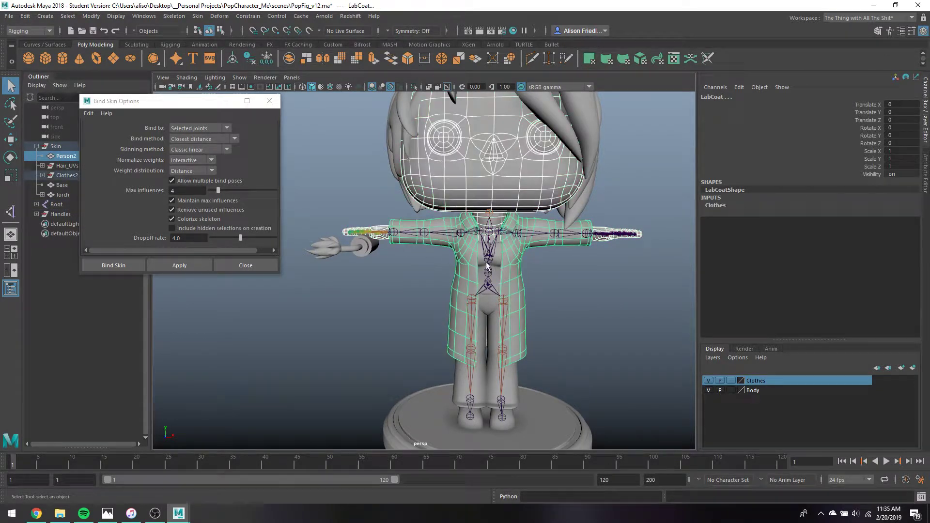
left_click(509, 422, "shift")
left_click(200, 128)
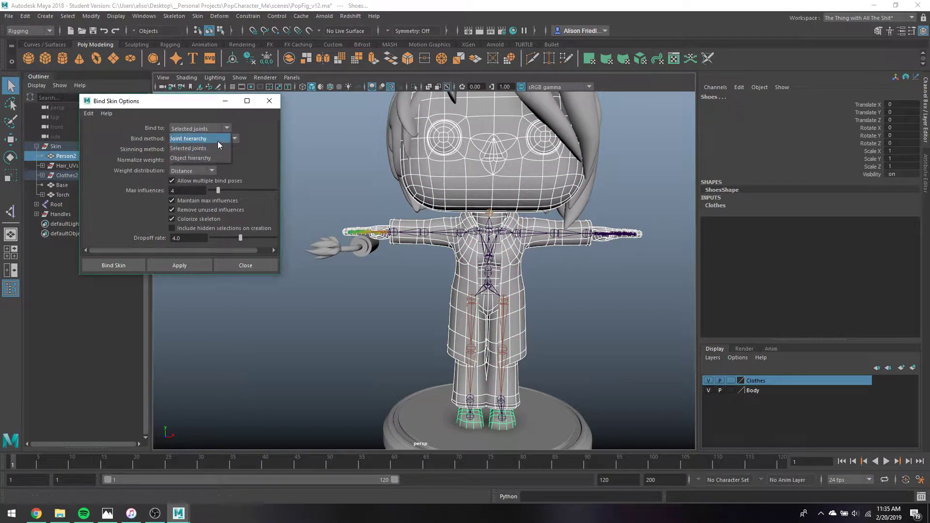
left_click(194, 132)
left_click(61, 207, "ctrl")
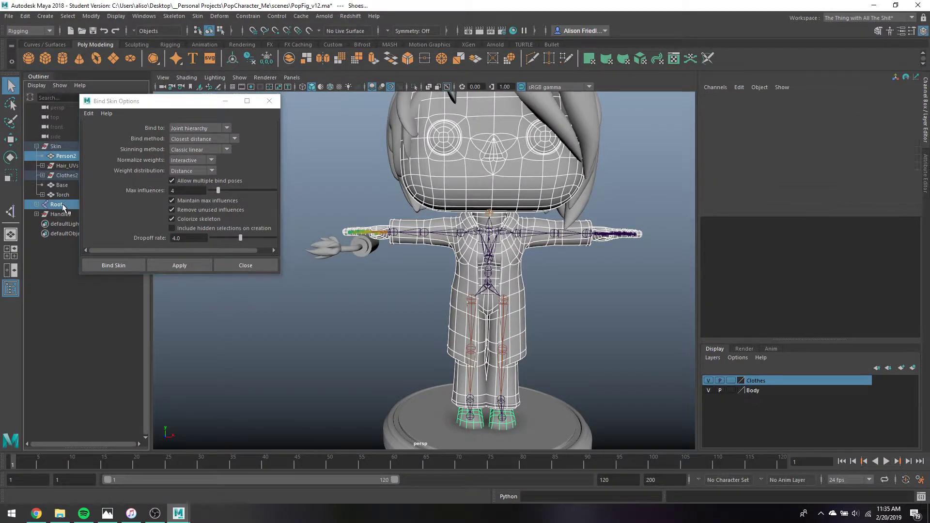
left_click(179, 266)
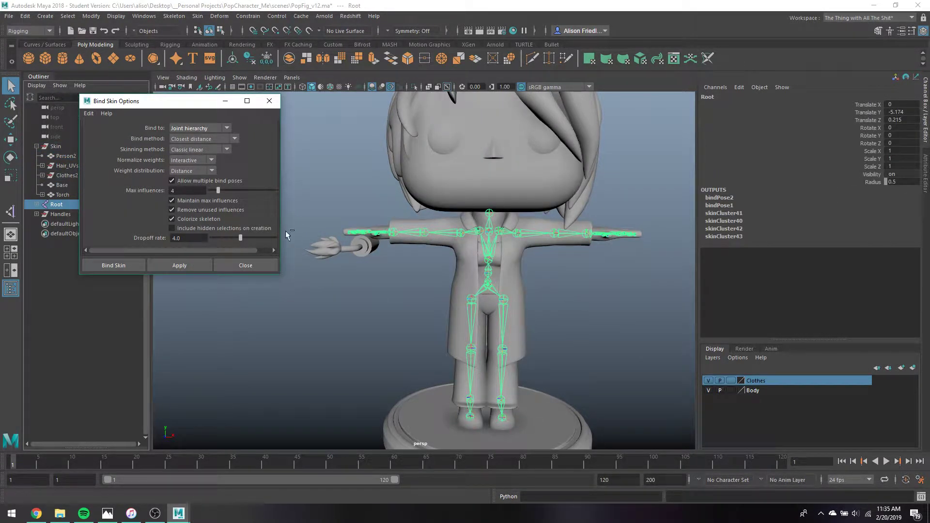
Test the skinning by rotating the R_Shoulder joint about Z, and undo the rotation.
left_click(452, 234)
key("e")
mouse_move(472, 194)
left_mouse_down()
mouse_move(436, 209)
mouse_move(476, 199)
left_mouse_up()
key("ctrl+z")
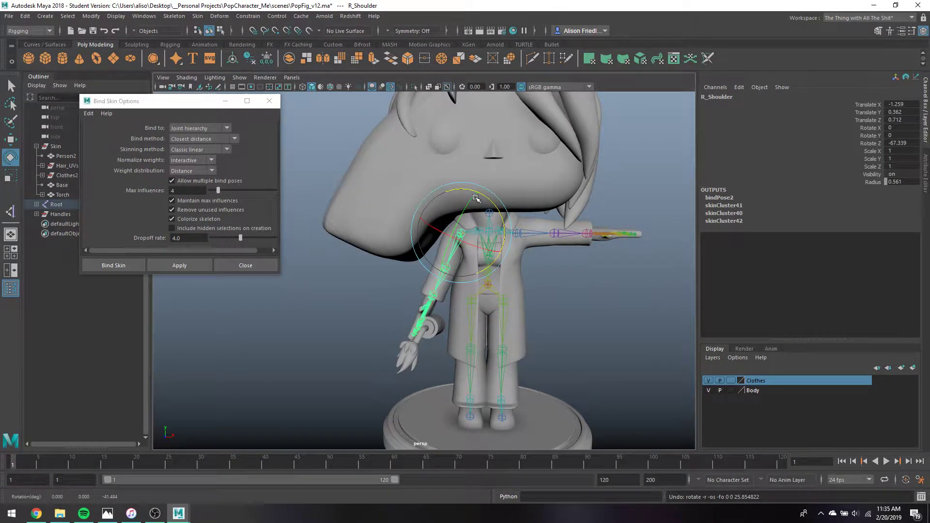
key("ctrl+z")
Deselect everything, save the scene and close the Bind Skin options.
left_click(584, 295)
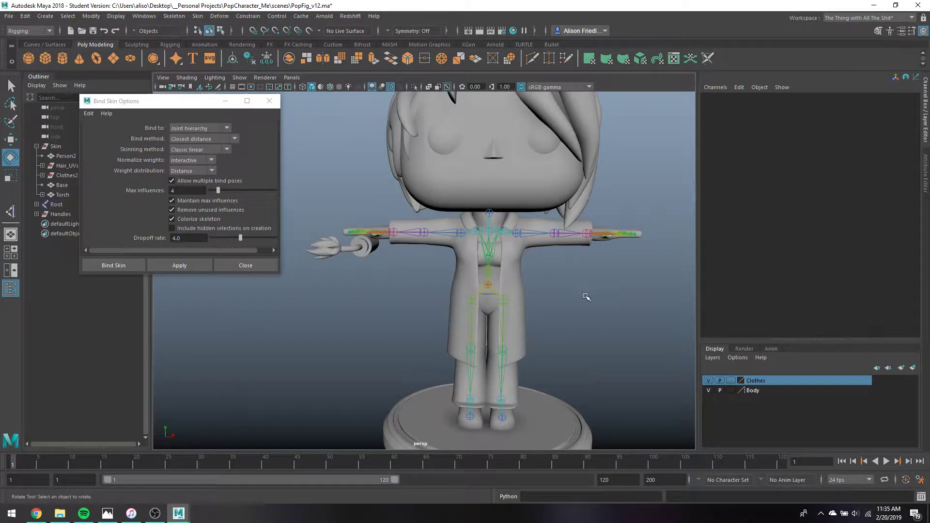
key("ctrl+s")
key("Return")
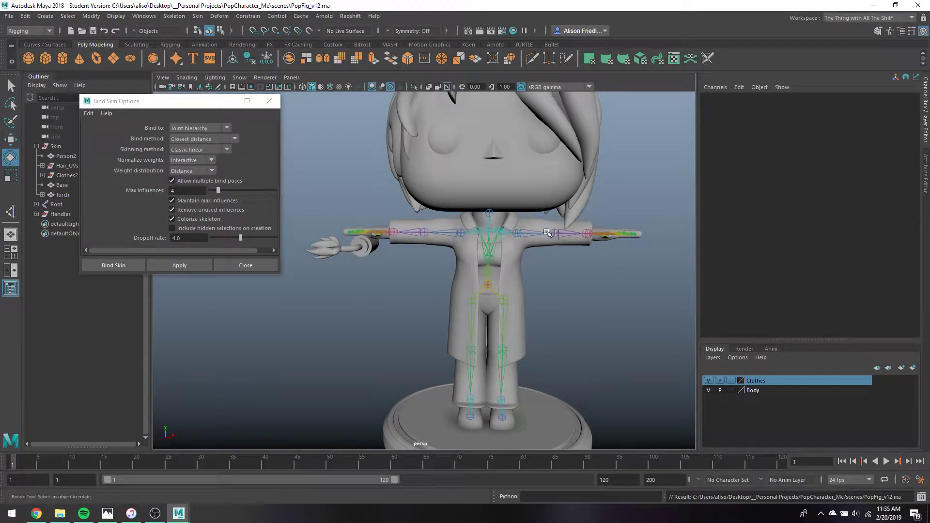
left_click(269, 101)
Create a display layer named Skeleton containing the Root joint hierarchy.
left_click(67, 206)
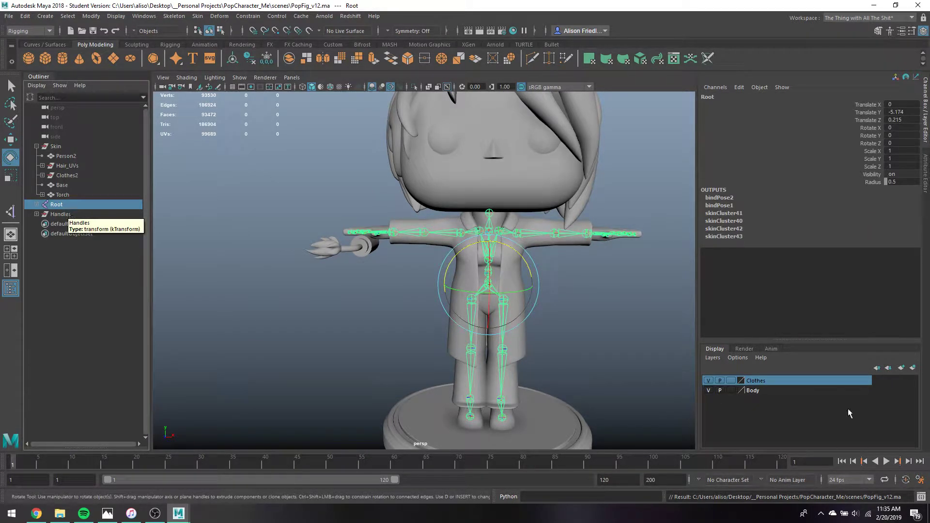
left_click(913, 368)
double_click(761, 382)
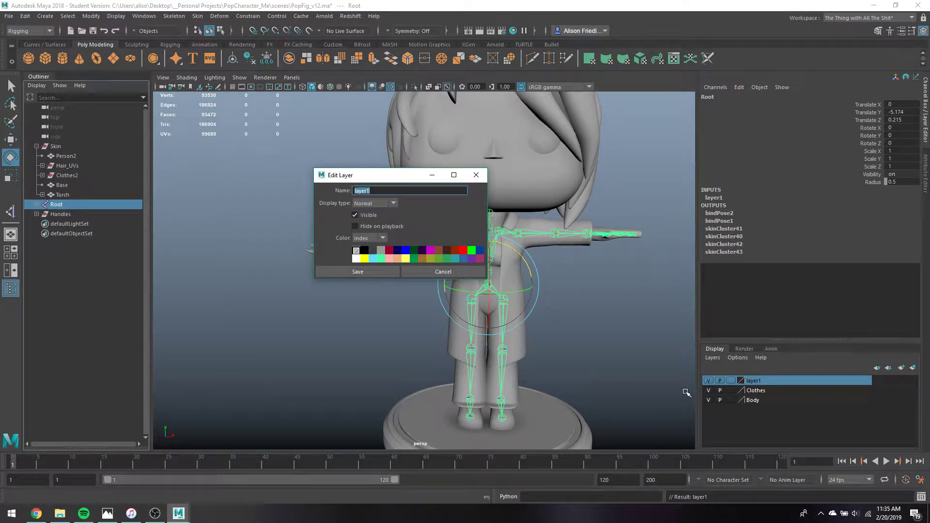
type("Skeleton")
scroll(687, 392, "up", 3)
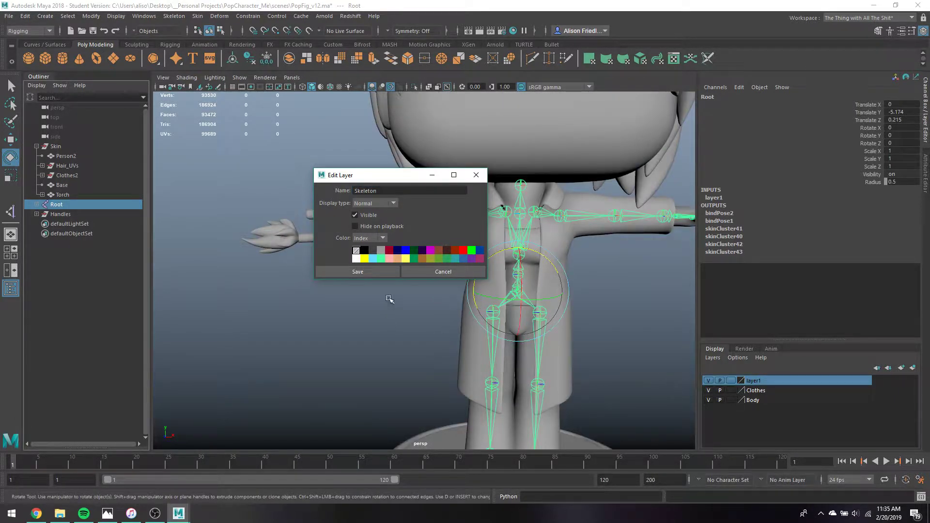
left_click(379, 273)
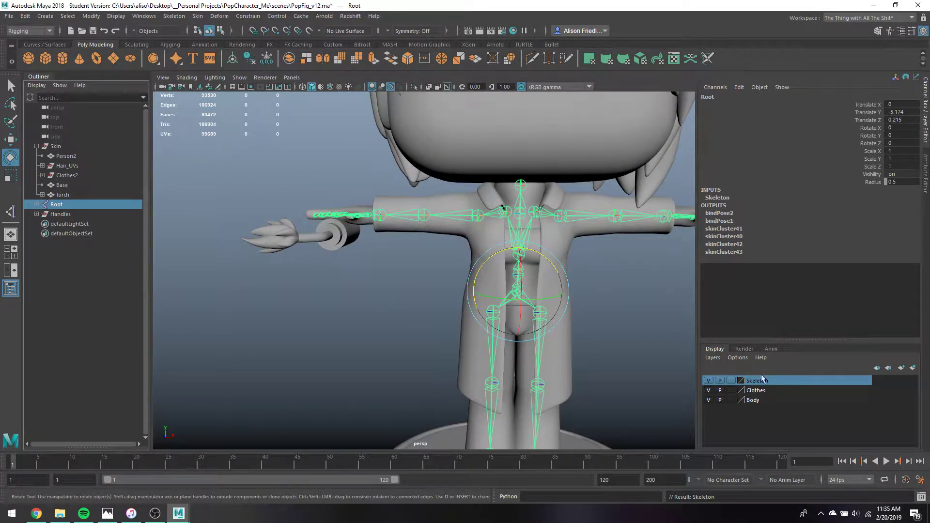
Expand the Root and Handles hierarchies, and hide the Clothes and Body layers in wireframe display.
middle_click_drag(537, 339, 469, 244, "alt")
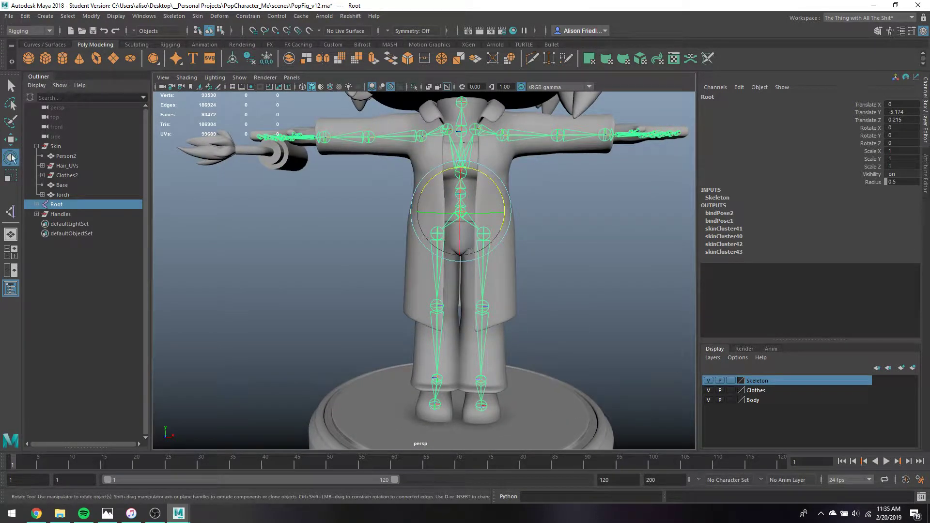
left_click(36, 204)
left_click(35, 214)
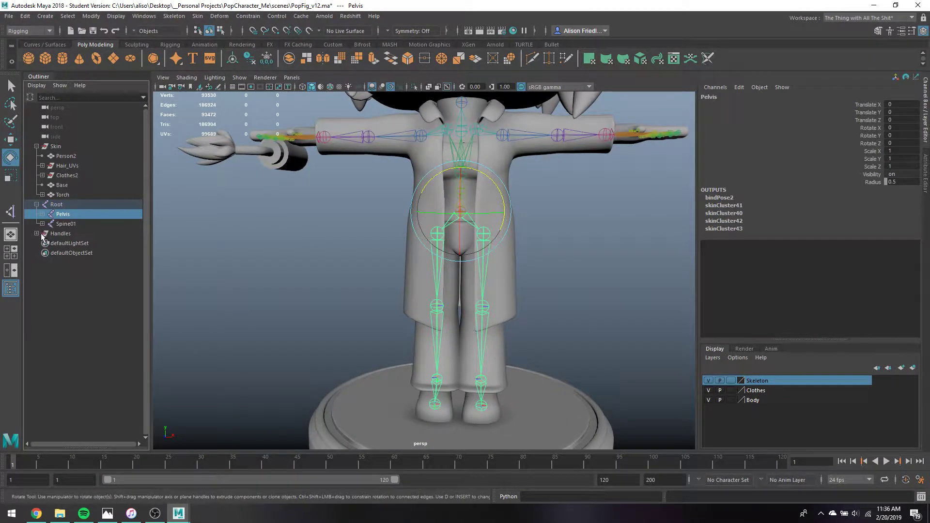
left_click(37, 233)
key("4")
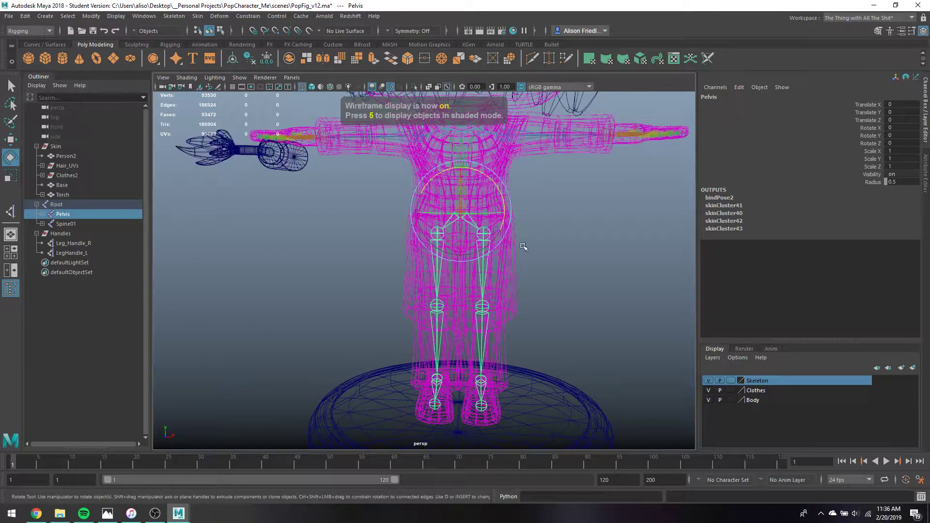
key("q")
left_click(525, 248)
left_click(709, 390)
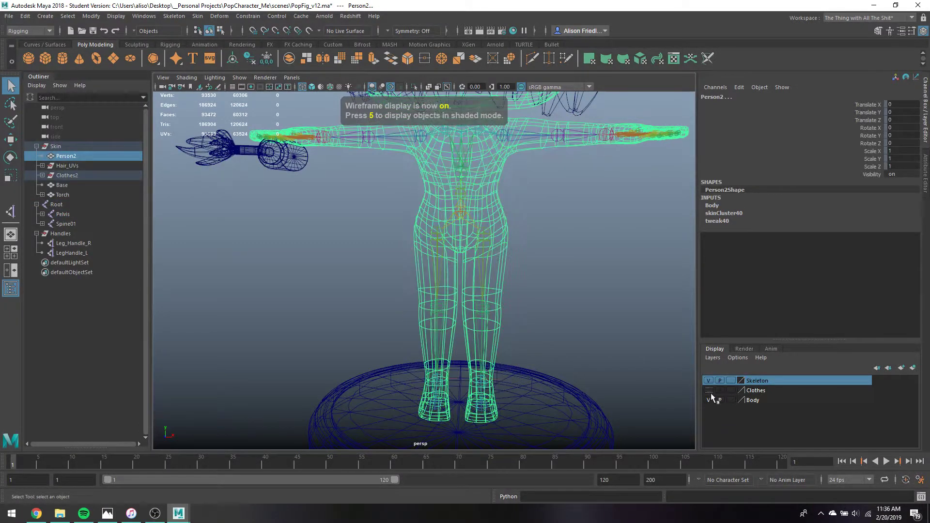
left_click(709, 400)
Create a NURBS circle, snap it to the right ankle joint at Leg_Handle_R and scale it uniformly to about 1.91.
left_click(71, 244)
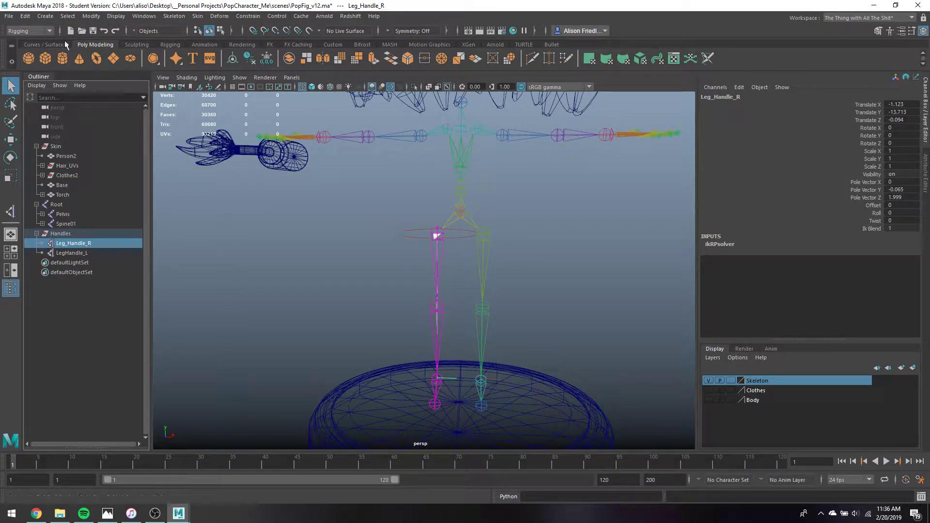
left_click(45, 44)
left_click(29, 59)
left_click_drag(364, 237, 407, 266, "alt")
key("w")
key("r")
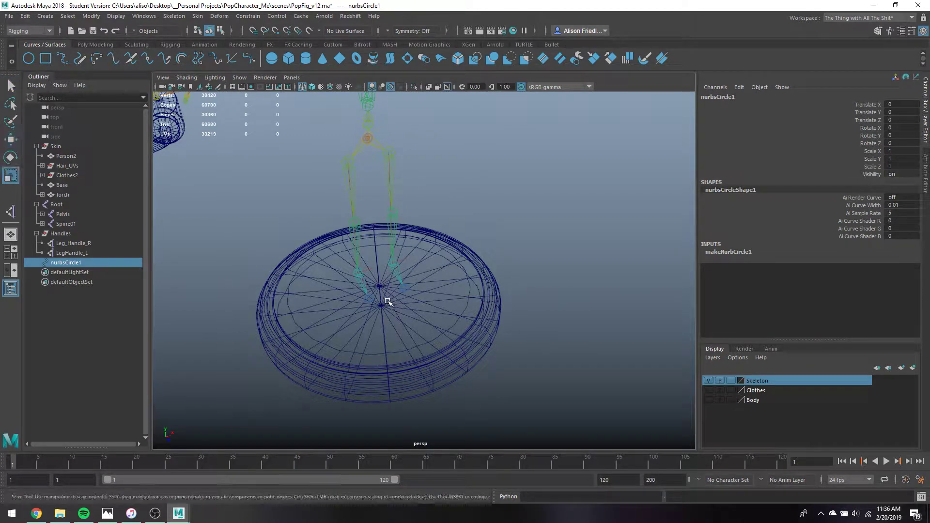
scroll(374, 221, "down", 6)
key("w")
key("v")
left_click_drag(408, 211, 468, 262)
key("f")
scroll(411, 271, "down", 8)
key("r")
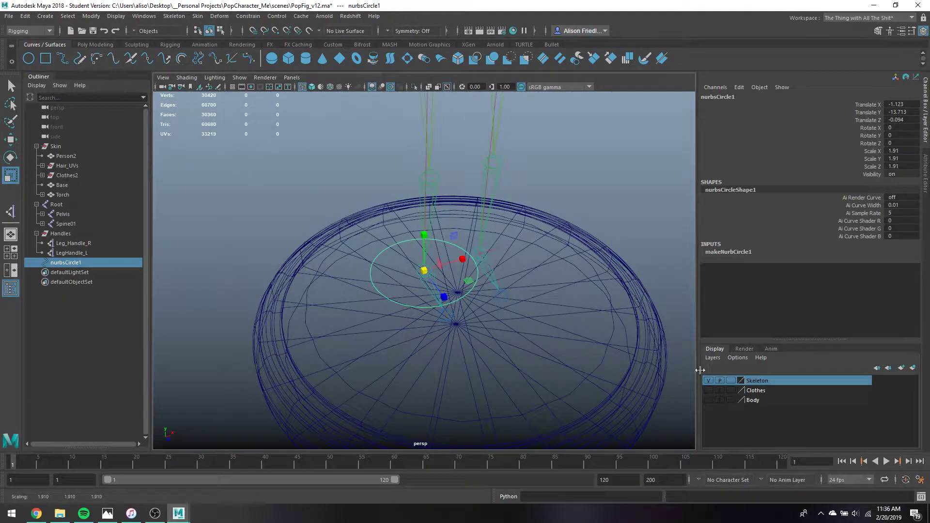
Show the Clothes and Body layers and set both to template display.
left_click(708, 389)
left_click(708, 399)
left_click(730, 391)
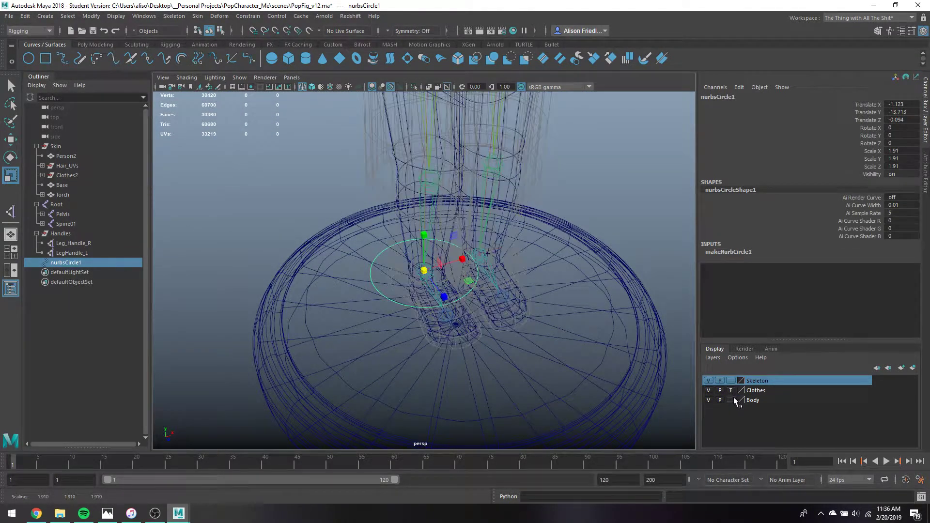
left_click(732, 399)
Duplicate the ankle circle and move the copy to the left ankle joint at Translate X 1.123.
left_click_drag(479, 251, 443, 236, "alt")
key("ctrl+d")
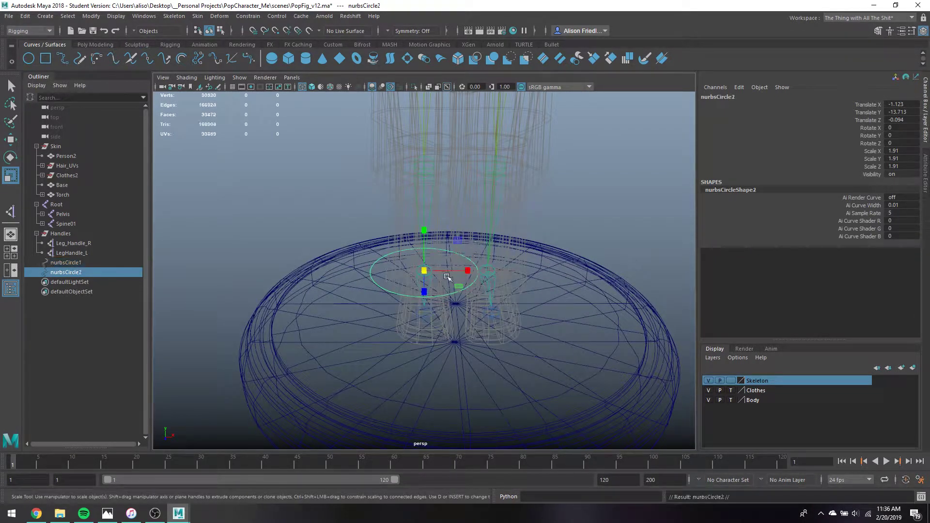
key("w")
left_click_drag(445, 273, 539, 281)
Hide the Clothes and Body layers, duplicate the left ankle circle onto the left toe joint and set Rotate Z to -90.
left_click(709, 390)
left_click(708, 401)
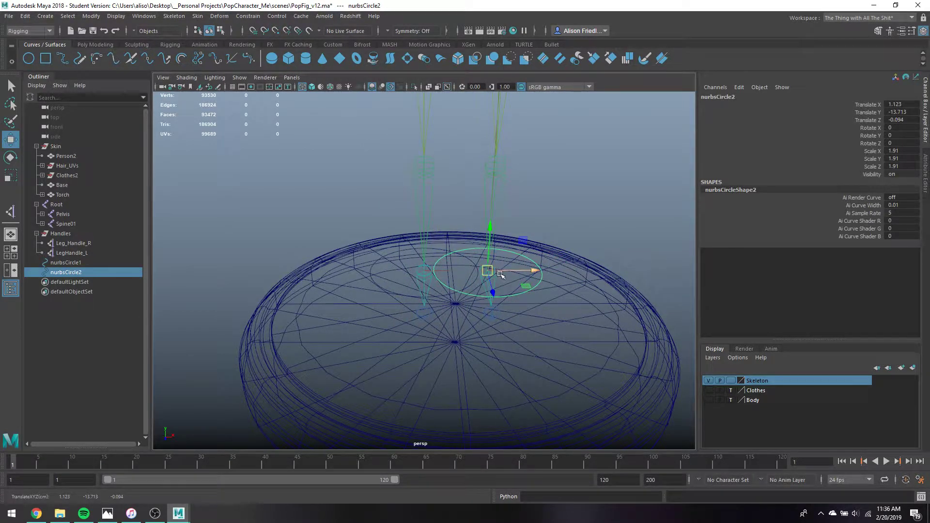
key("ctrl+d")
left_click_drag(496, 273, 545, 275)
key("e")
left_click(901, 143)
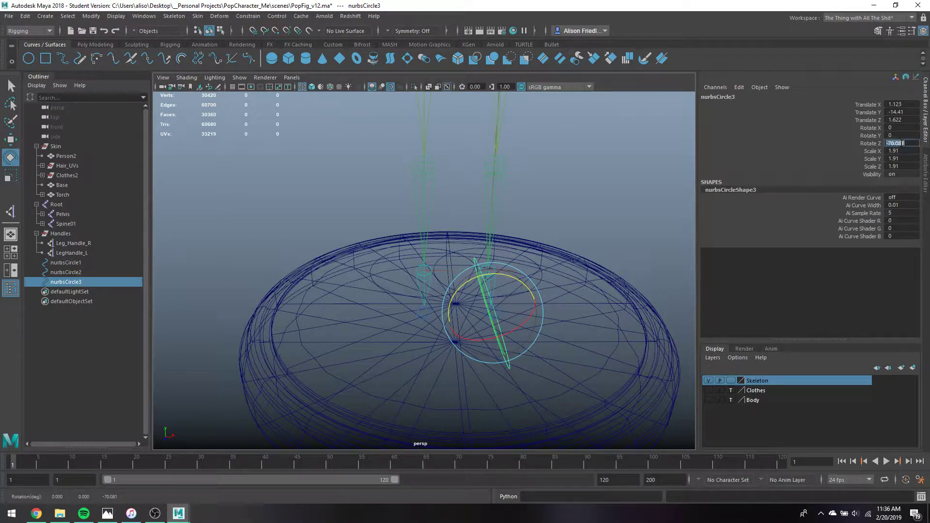
type("-90")
key("Return")
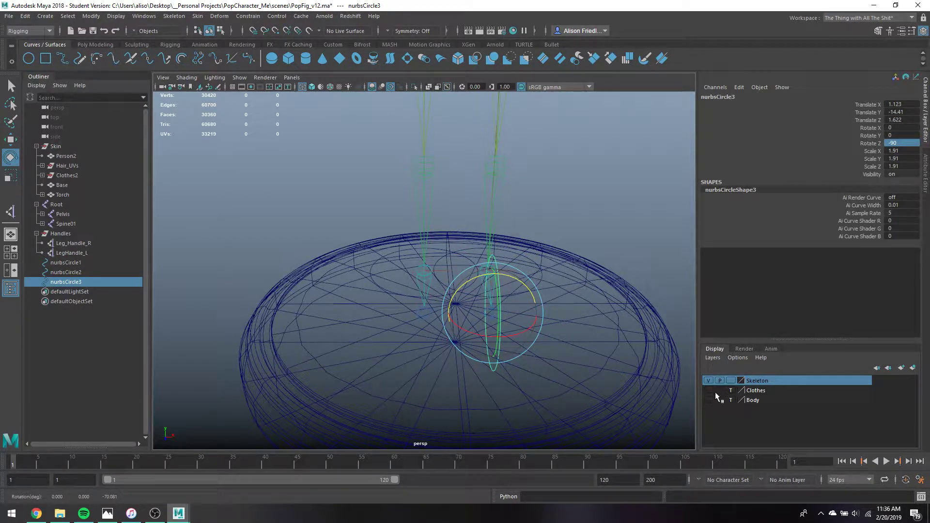
Show the Clothes layer in shaded display and scale the left toe circle uniformly to about 1.227.
left_click(709, 390)
key("5")
mouse_move(465, 276)
left_mouse_down("alt")
mouse_move(461, 314)
mouse_move(415, 307)
mouse_move(352, 317)
left_mouse_up("alt")
key("r")
left_click_drag(352, 317, 434, 320, "alt")
Duplicate the left toe circle and snap the copy to the right toe joint at Translate X -1.123.
key("ctrl+d")
key("w")
key("c")
key("c")
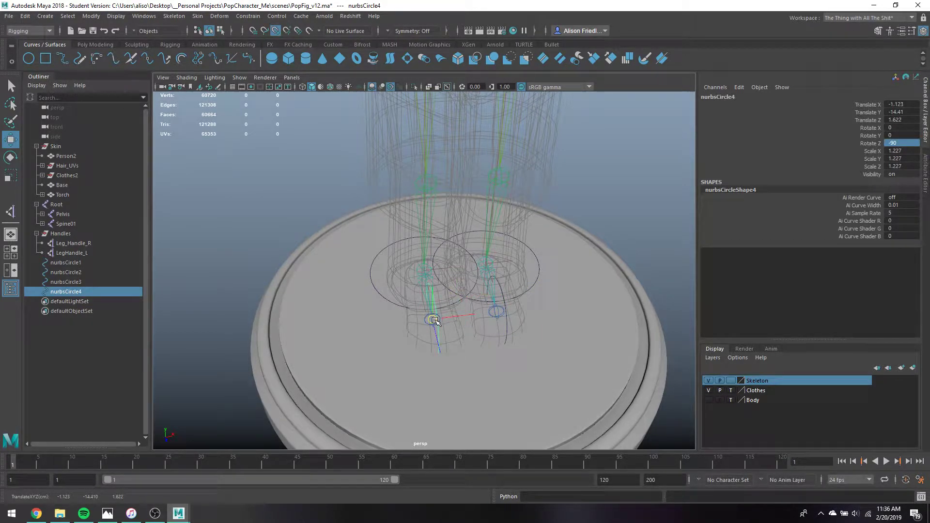
left_click_drag(530, 349, 535, 303, "alt")
scroll(513, 291, "down", 5)
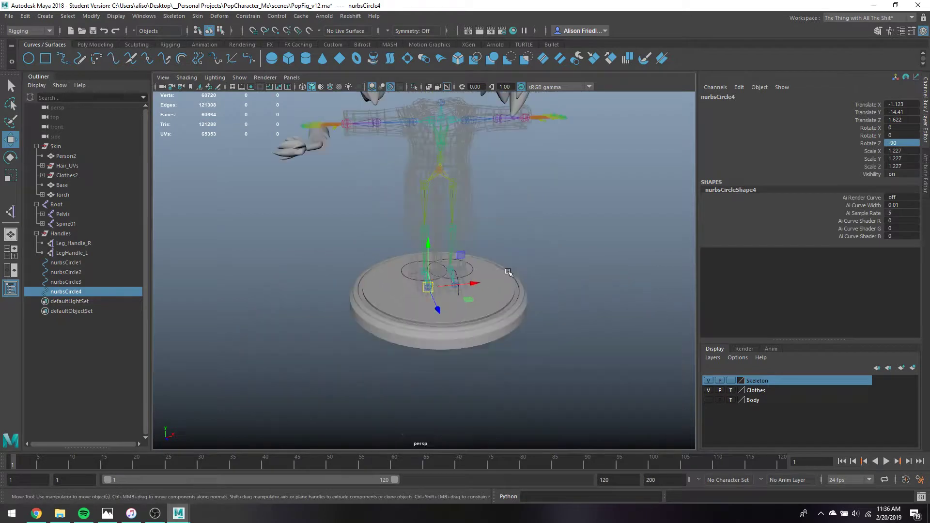
key("q")
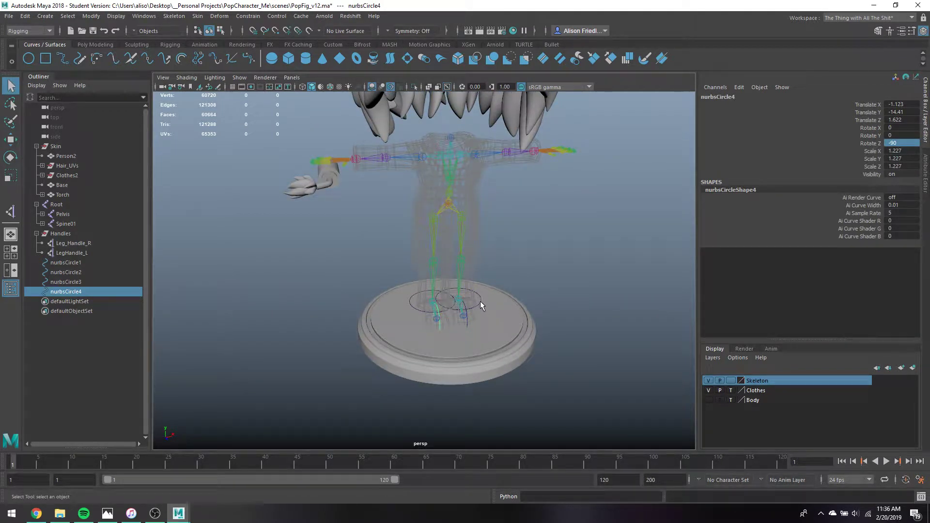
Duplicate the left ankle circle, snap the copy to the root joint at the hips, and scale it to about 4.39.
left_click(480, 301)
key("ctrl+d")
key("r")
left_click_drag(458, 299, 446, 205)
key("w")
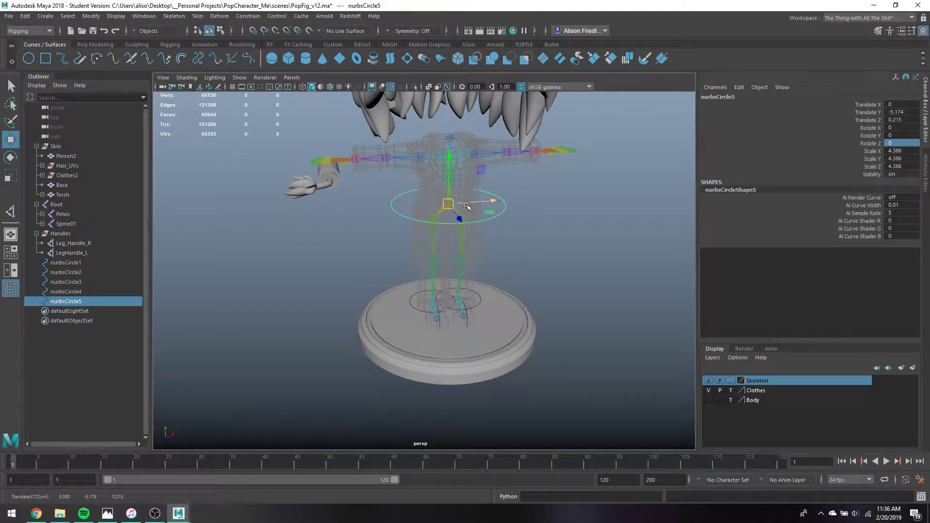
Duplicate the hip circle, lower the copy to a Y translation of about -5.9, and snap its pivot to the root joint.
key("ctrl+d")
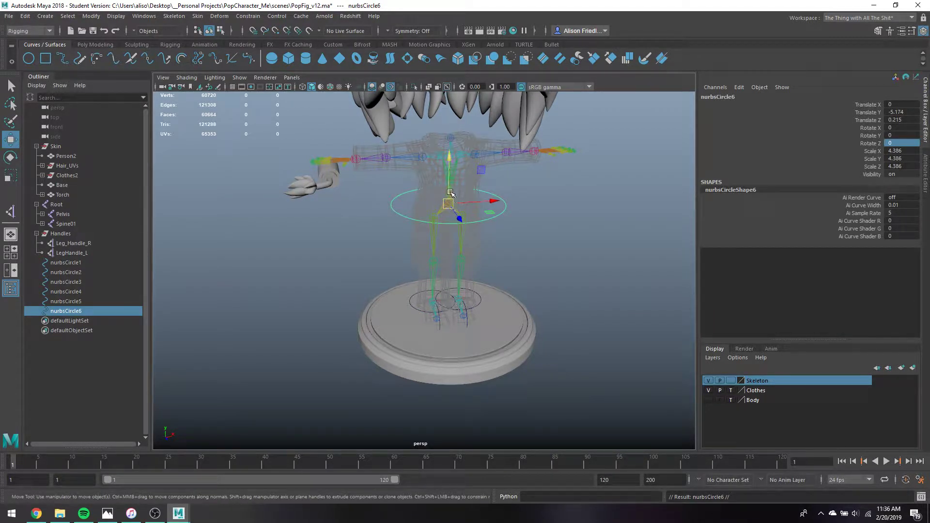
left_click_drag(450, 192, 449, 205)
key("d")
key("v")
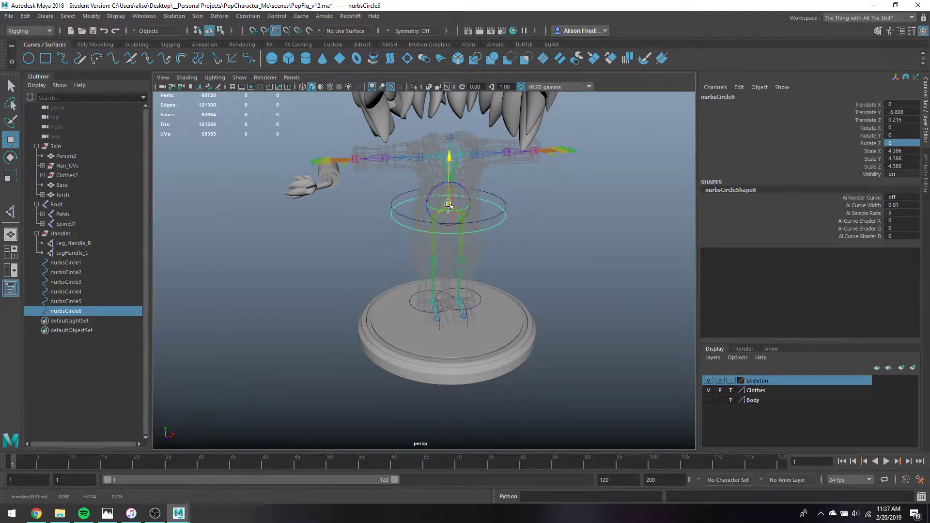
key("q")
Duplicate the original hip circle again, try raising the copy, and undo the move.
scroll(509, 225, "up", 4)
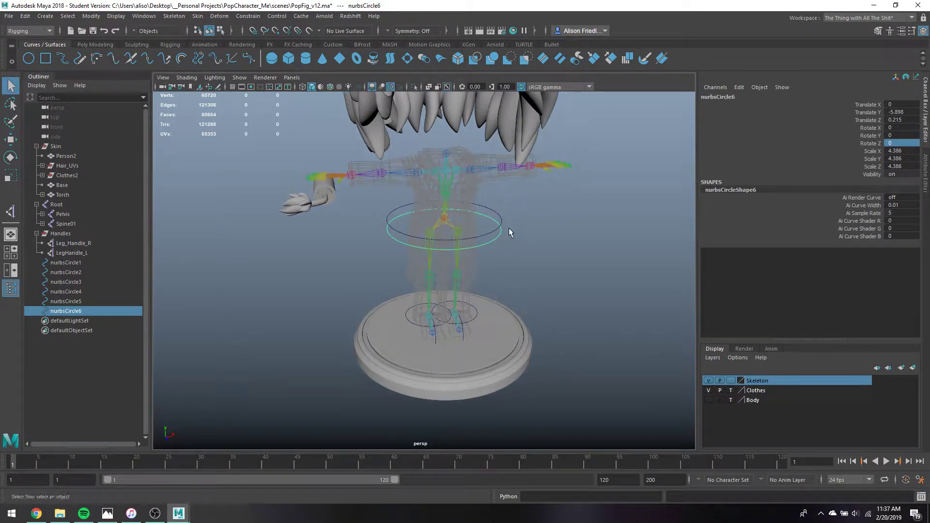
middle_click_drag(508, 227, 501, 260, "alt")
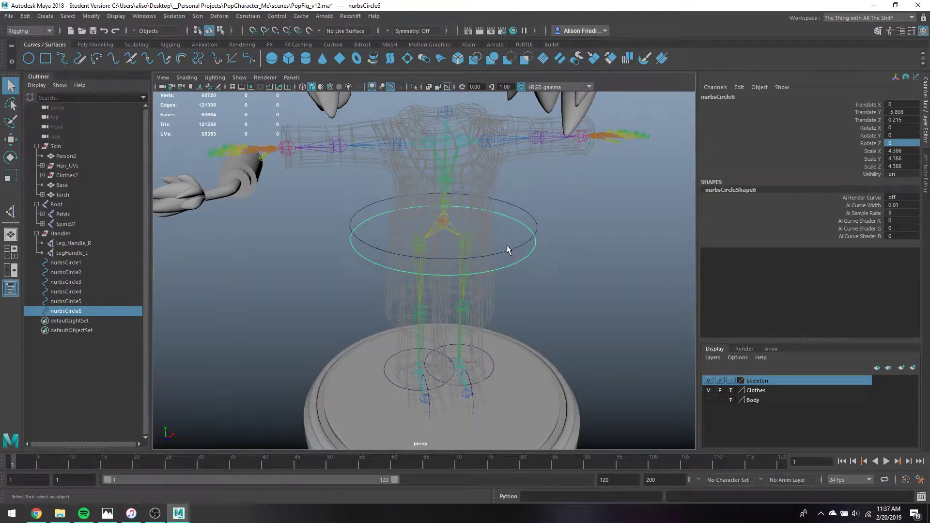
middle_click_drag(507, 245, 498, 294, "alt")
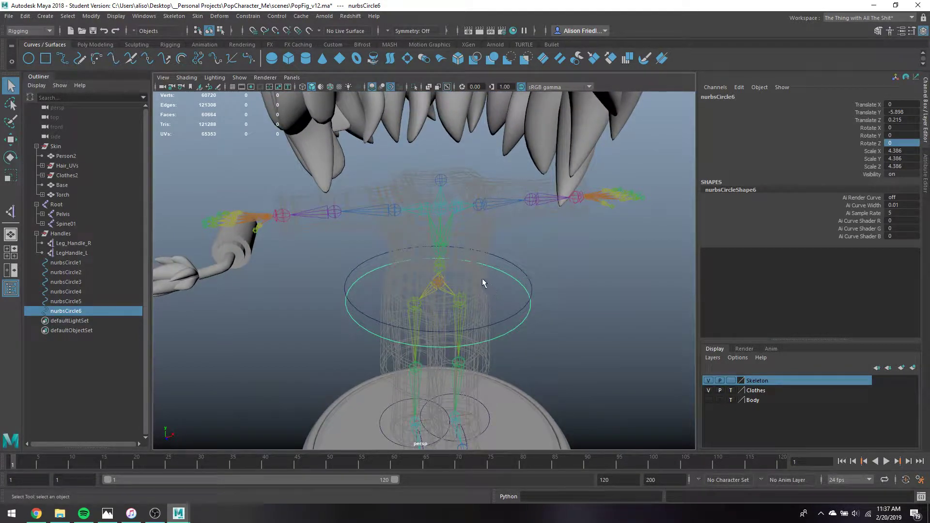
left_click_drag(483, 283, 486, 281, "alt")
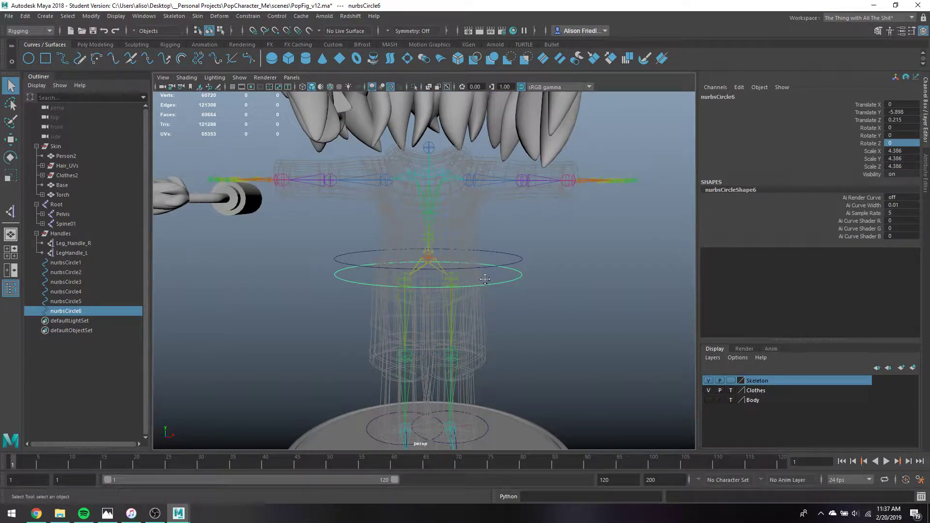
middle_click_drag(484, 278, 481, 257, "alt")
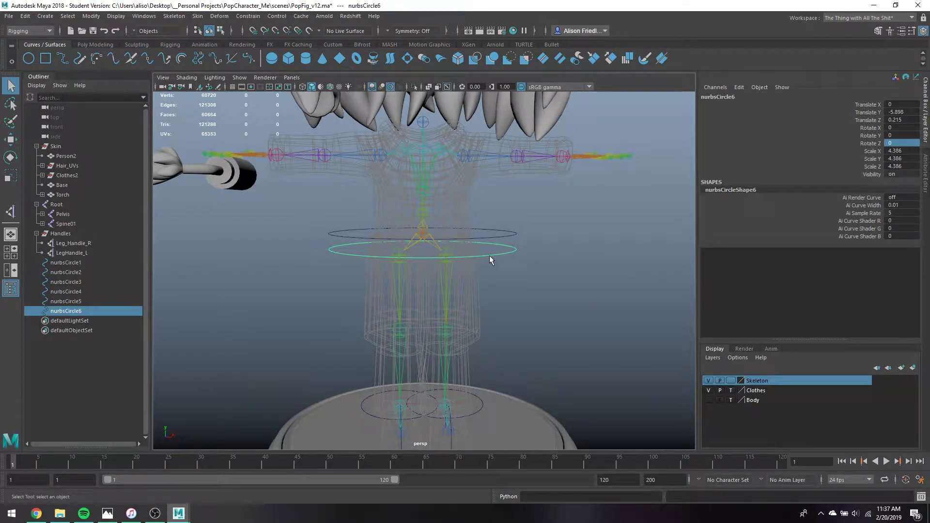
left_click(496, 237)
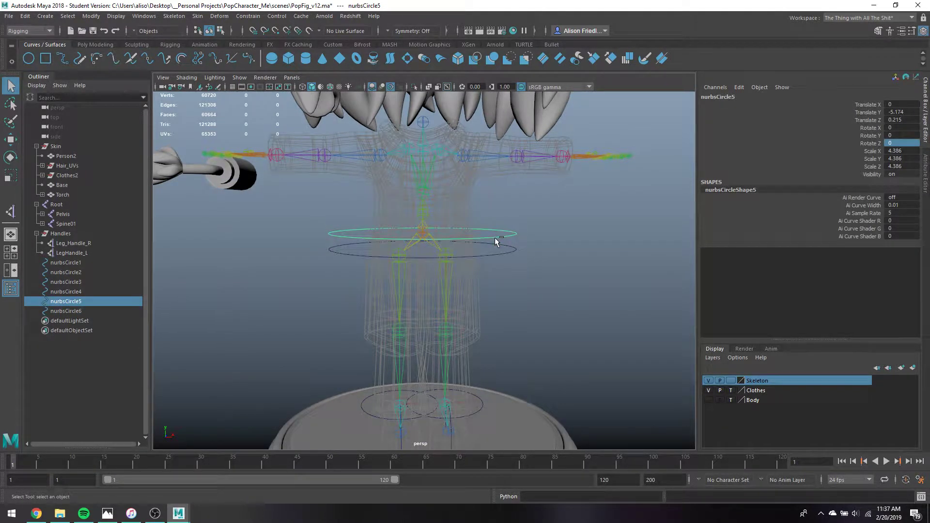
key("ctrl+d")
key("w")
left_click_drag(423, 222, 423, 213)
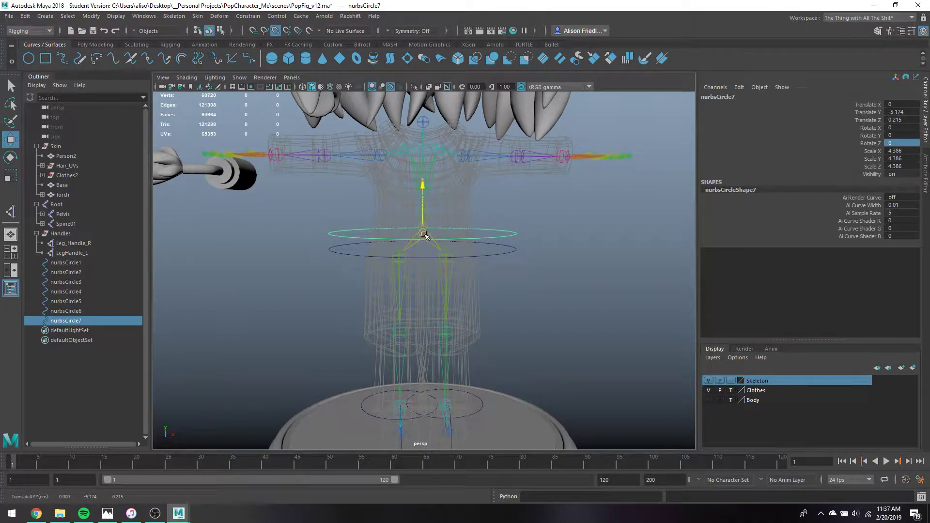
key("ctrl+z")
Try to save the scene and dismiss the resulting dialog.
key("ctrl+s")
left_click(485, 265)
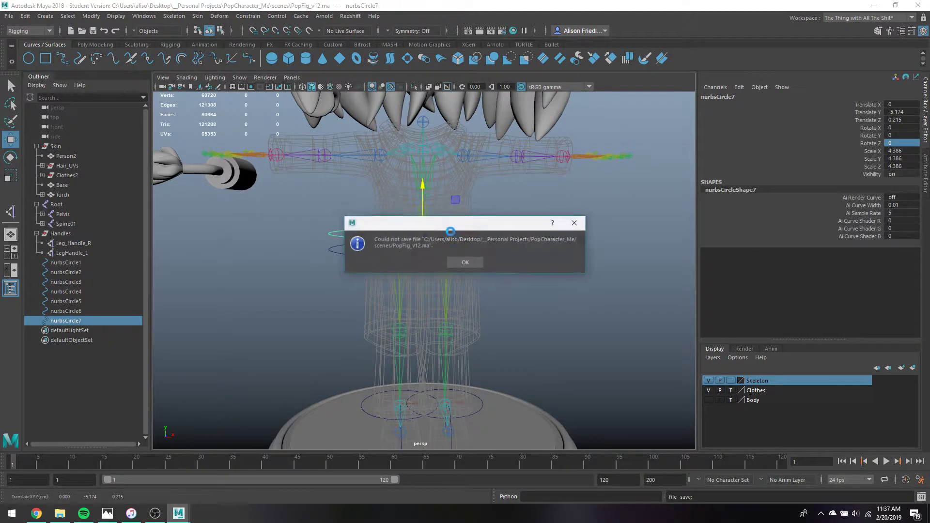
left_click(466, 262)
Raise the new circle copy to a Y translation of about -4.56 and snap its pivot to the root joint.
left_click_drag(423, 228, 423, 214)
key("d")
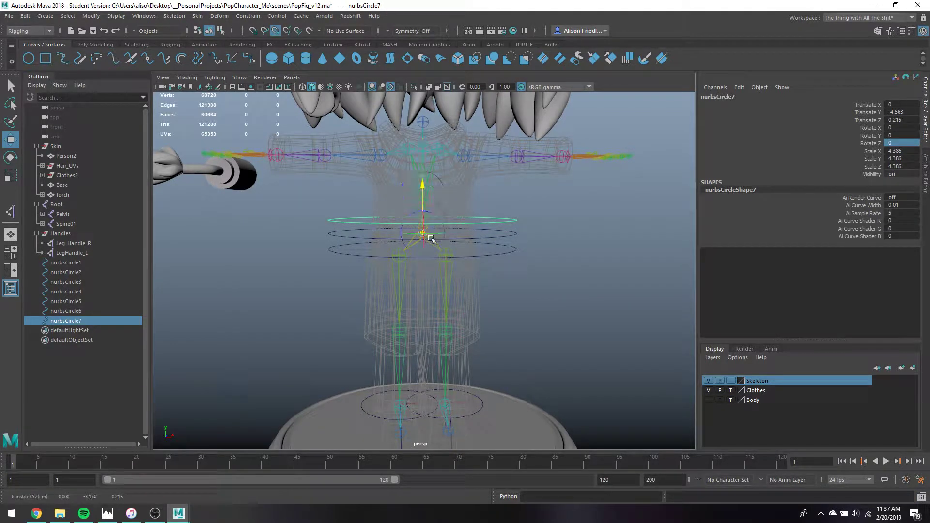
key("q")
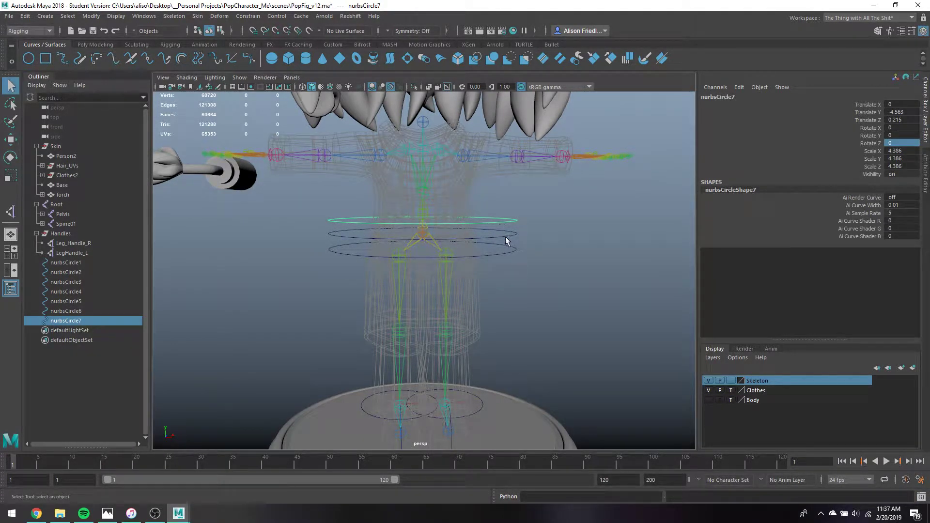
Scale the upper hip circle down to about 3.54 and the lower one to about 3.59.
key("r")
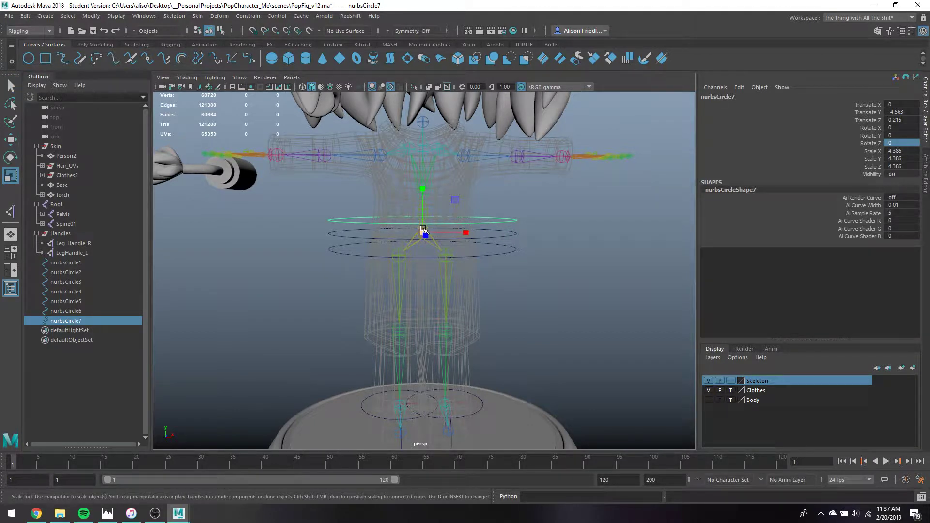
left_click_drag(422, 228, 517, 266)
key("q")
left_click(512, 251)
key("r")
key("q")
Pull the front and back control vertices of the lowest hip circle downward to curve it, and return to object mode.
right_click(473, 249)
left_click(423, 251)
left_click(432, 254)
key("ctrl+z")
left_click(561, 291)
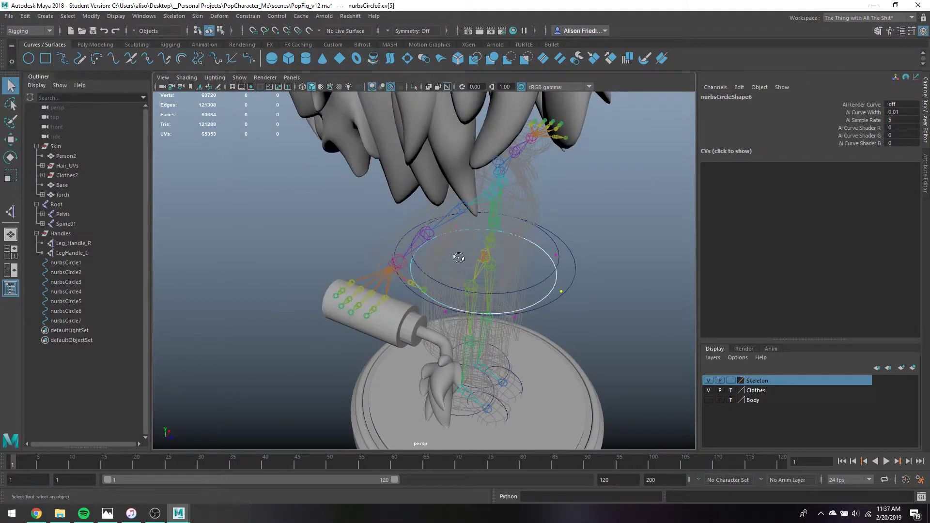
left_click_drag(458, 257, 406, 231, "alt")
key("w")
left_click(475, 256)
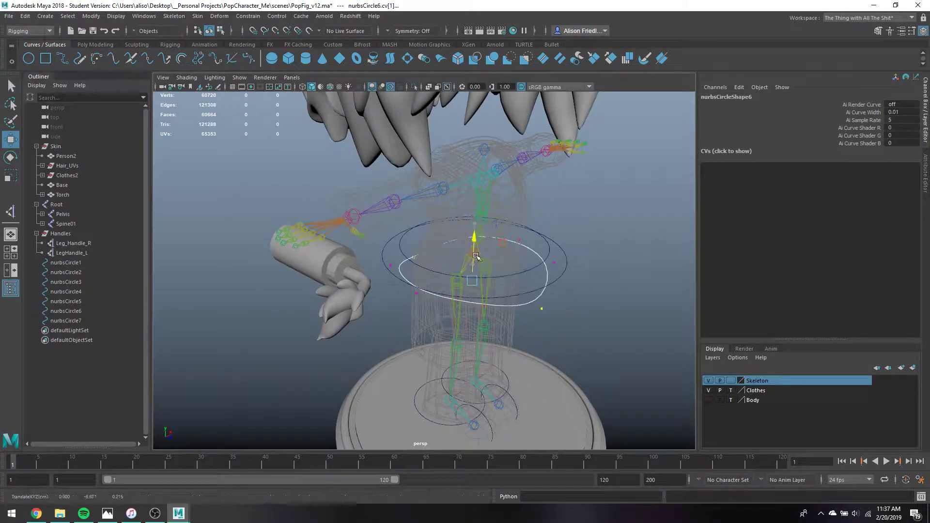
mouse_move(475, 257)
left_mouse_down()
mouse_move(476, 265)
mouse_move(446, 238)
mouse_move(463, 247)
left_mouse_up()
key("q")
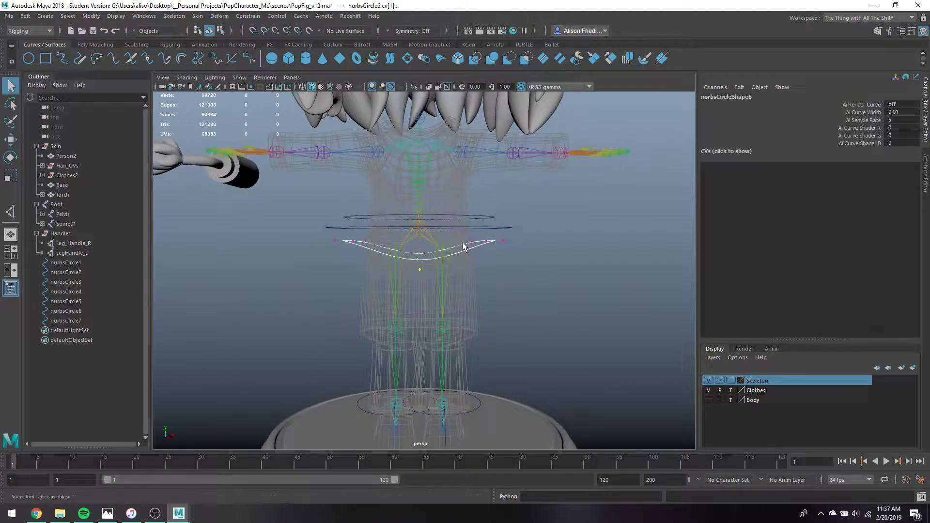
right_click_drag(463, 247, 499, 228)
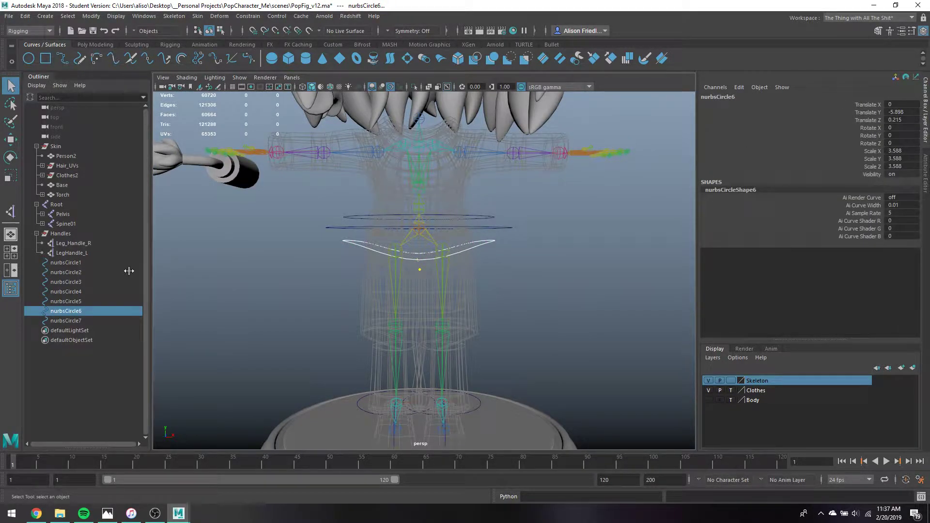
Rename the curved lower hip control to Pelvis and the upper hip circle to Spine01.
double_click(75, 311)
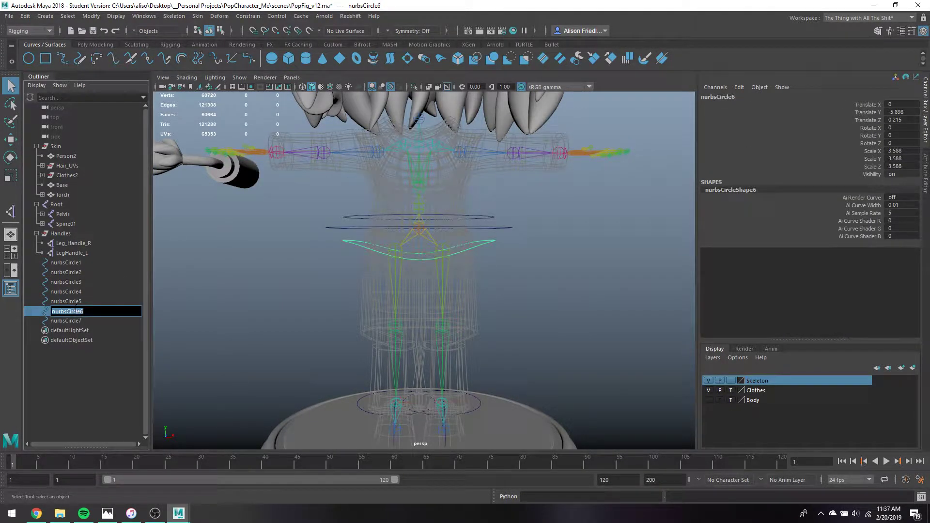
type("Pelvis")
key("Return")
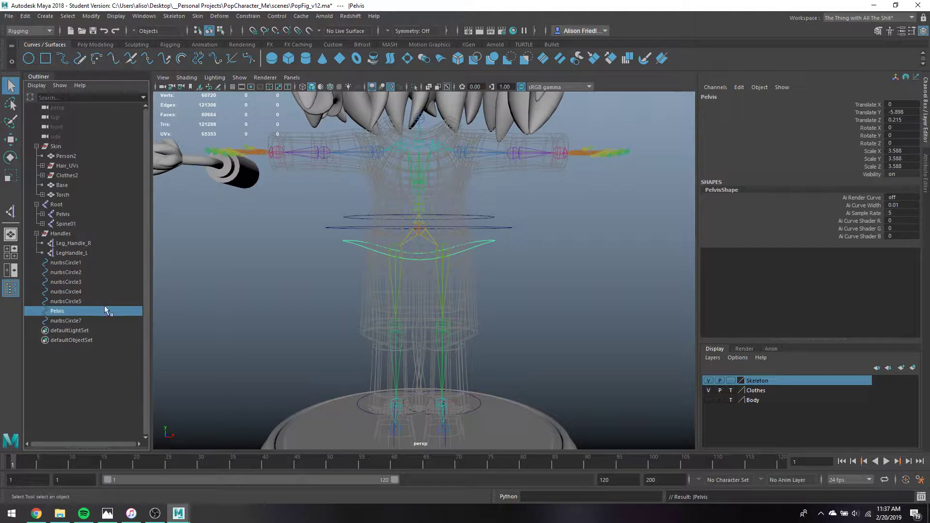
double_click(78, 321)
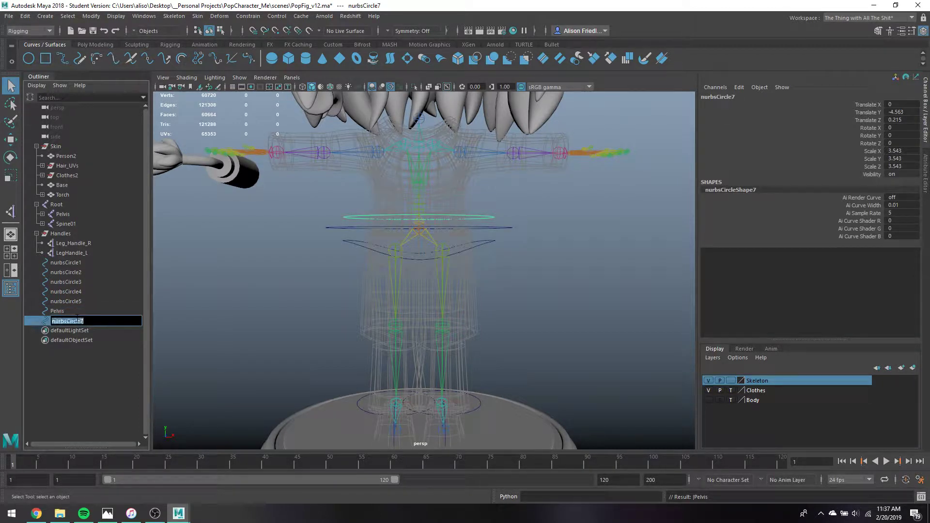
type("spine01")
key("Return")
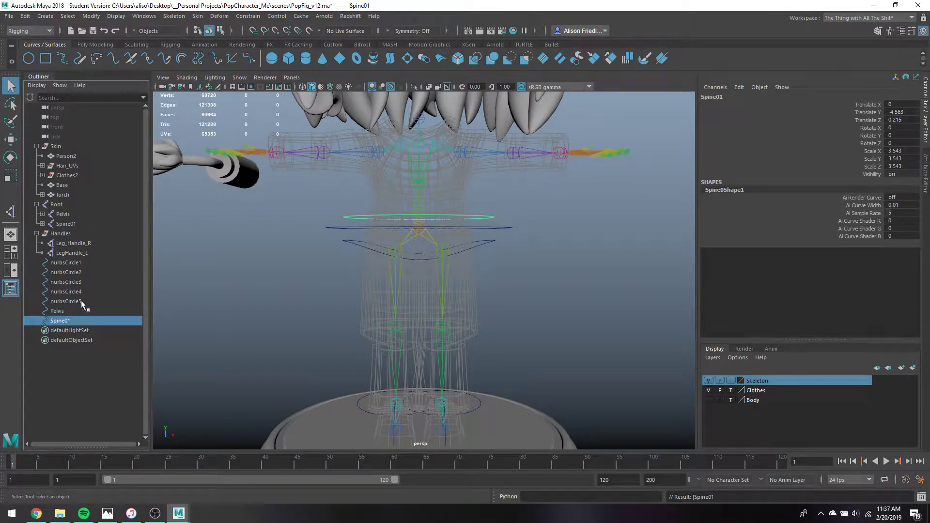
Rename the large middle hip circle to Root1.
double_click(67, 301)
type("Root1")
key("Return")
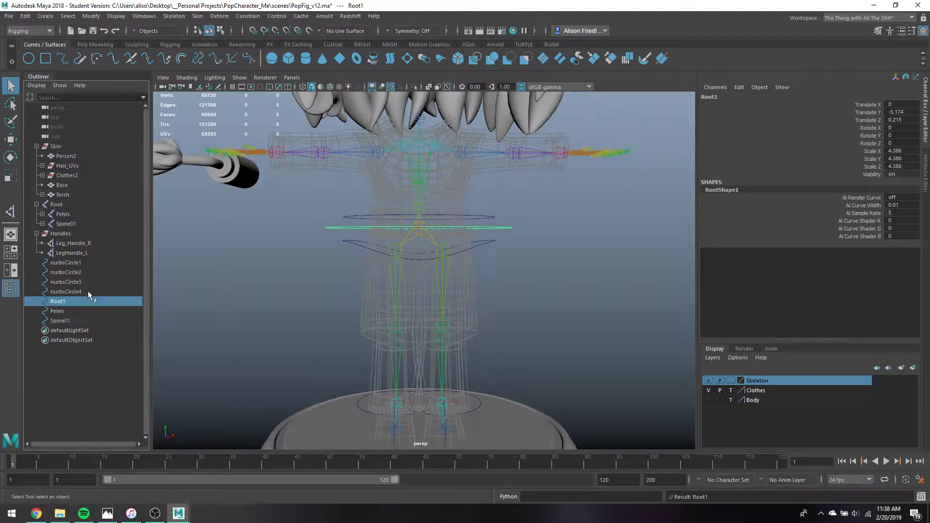
Rename the right foot's ball control curve, nurbsCircle4, to R_Ball.
left_click(87, 292)
double_click(87, 292)
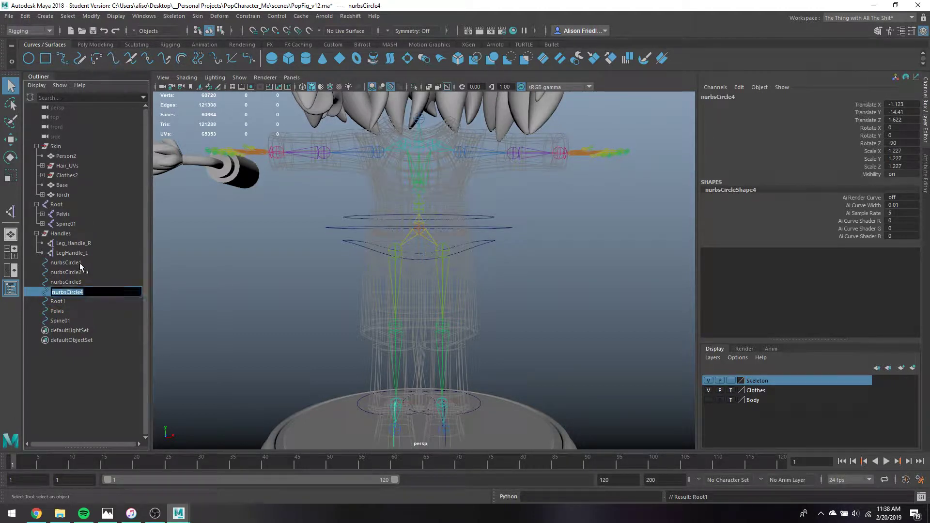
type("R_Bal")
key("Return")
double_click(74, 292)
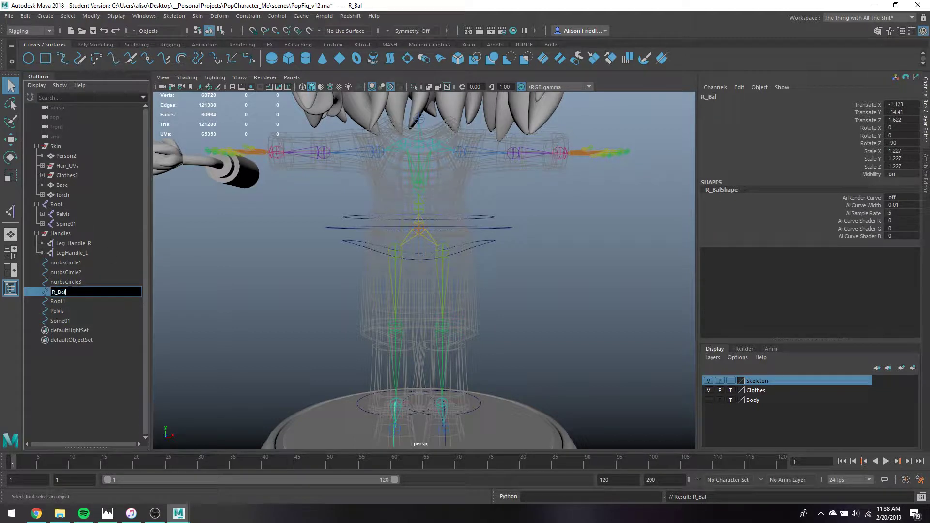
type("l")
key("Return")
Rename the left foot's ball control curve, nurbsCircle3, to L_Ball.
double_click(68, 282)
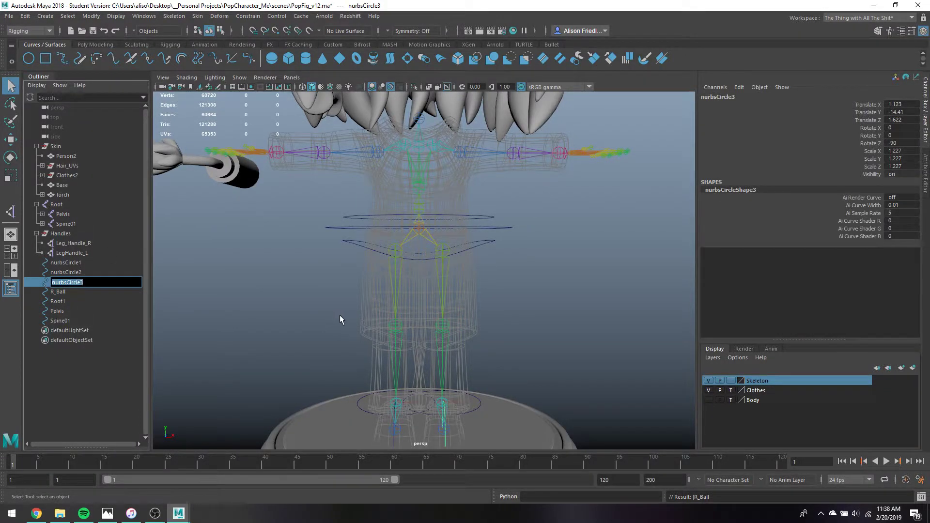
scroll(339, 317, "down", 4)
left_click_drag(363, 318, 371, 318, "alt")
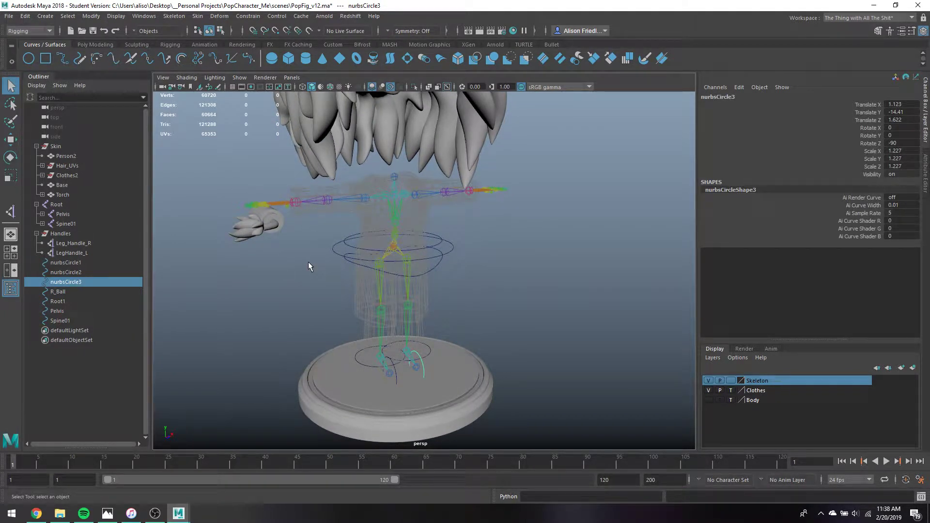
double_click(92, 281)
type("L_Ball")
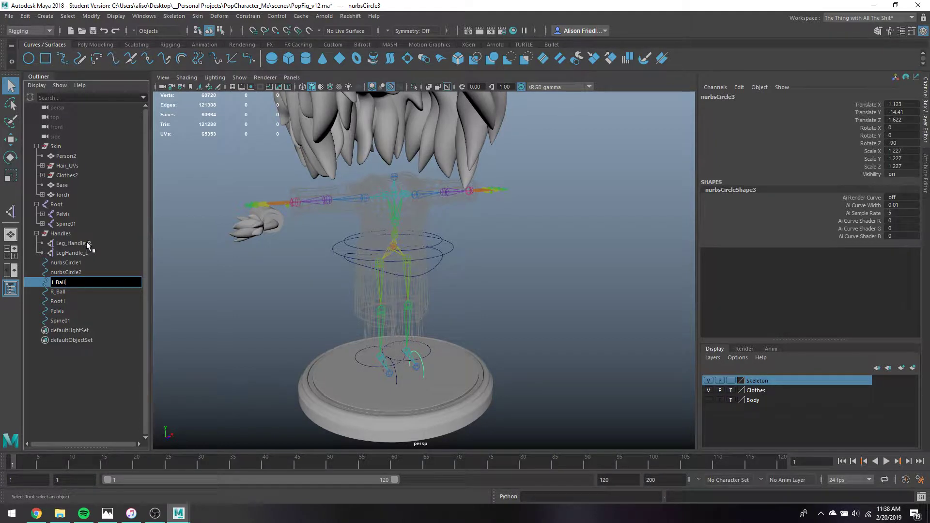
key("Return")
Rename the left ankle circle to L_Leg and the right ankle circle to R_Leg.
double_click(73, 273)
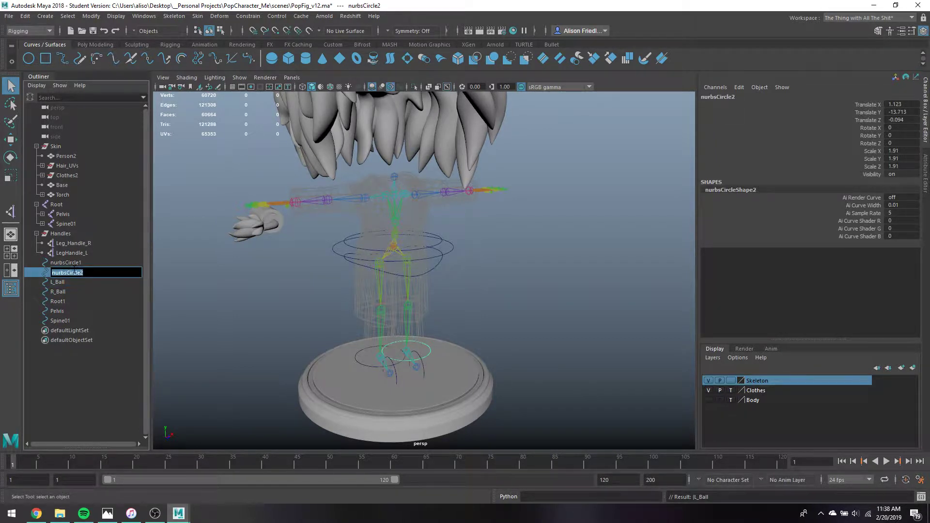
type("L_Leg")
key("Return")
left_click(86, 262)
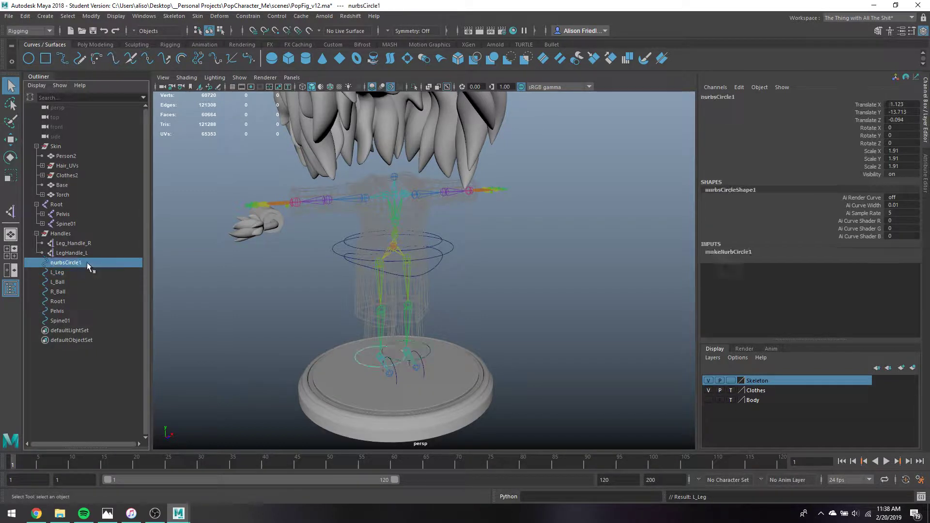
double_click(86, 262)
type("R_Leg")
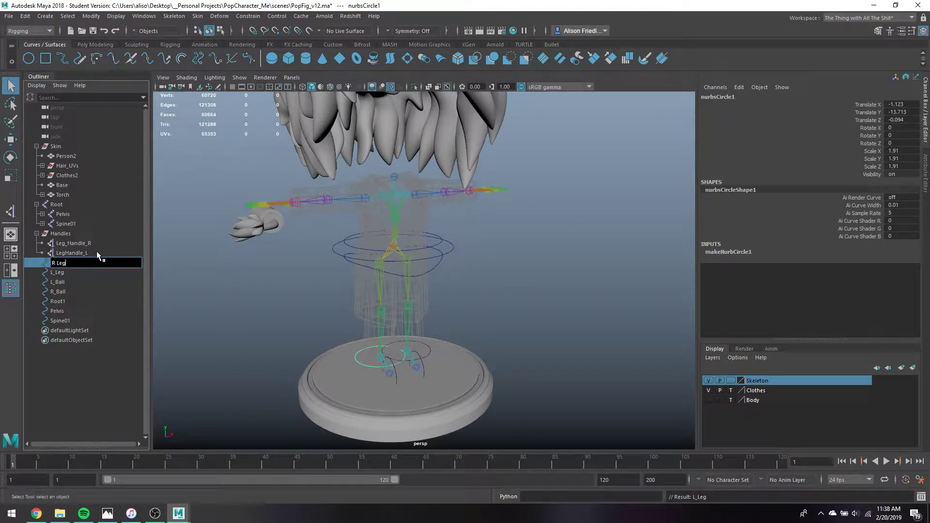
key("Return")
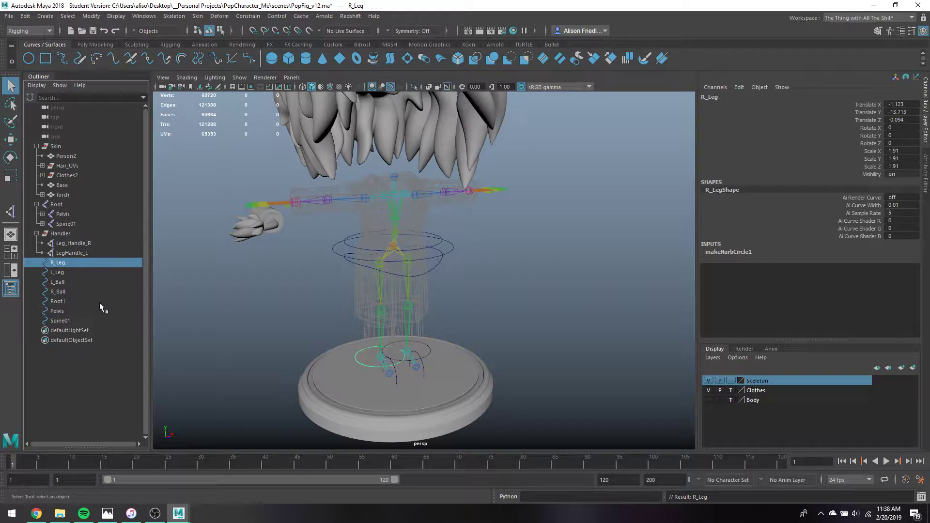
Group all the control curves from R_Leg to Spine01 under the name Ctrls and save the scene.
left_click(68, 321, "shift")
key("ctrl+g")
double_click(50, 261)
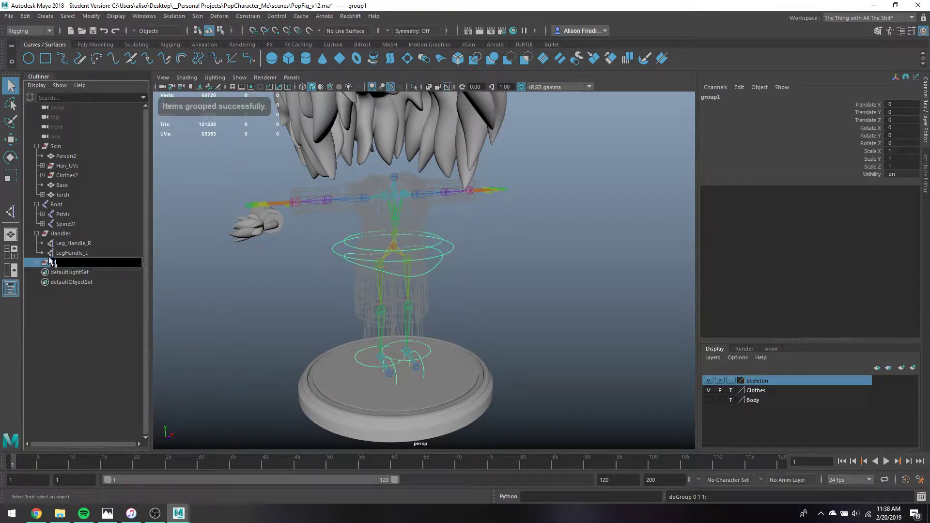
type("Ctrls")
key("Return")
key("ctrl+s")
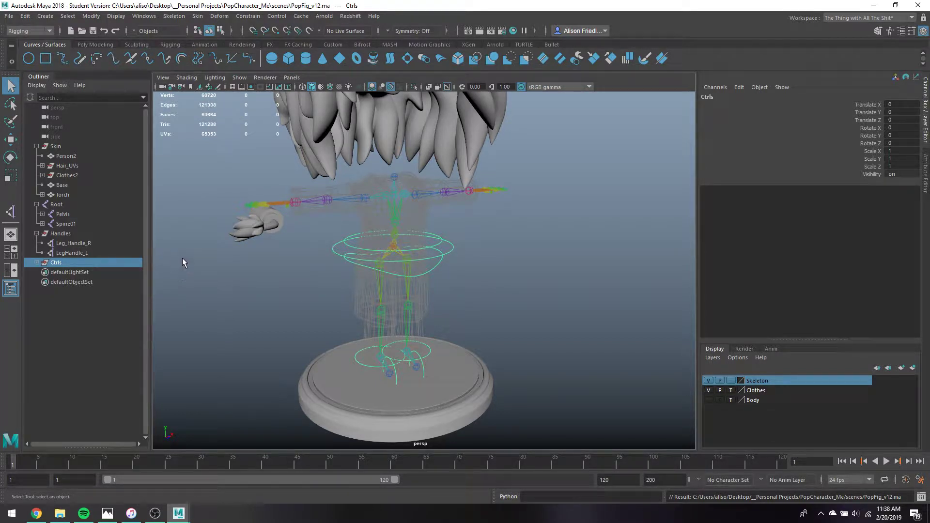
Make the Body display layer visible.
left_click(709, 400)
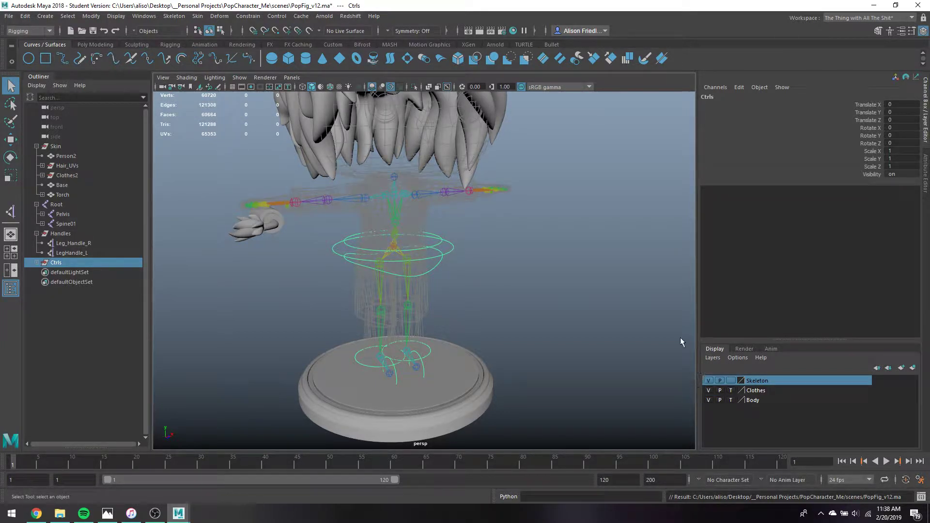
Orient constrain the left foot's ball joint to the L_Ball control curve.
right_click_drag(597, 313, 615, 375, "alt")
left_click_drag(615, 375, 584, 346, "alt")
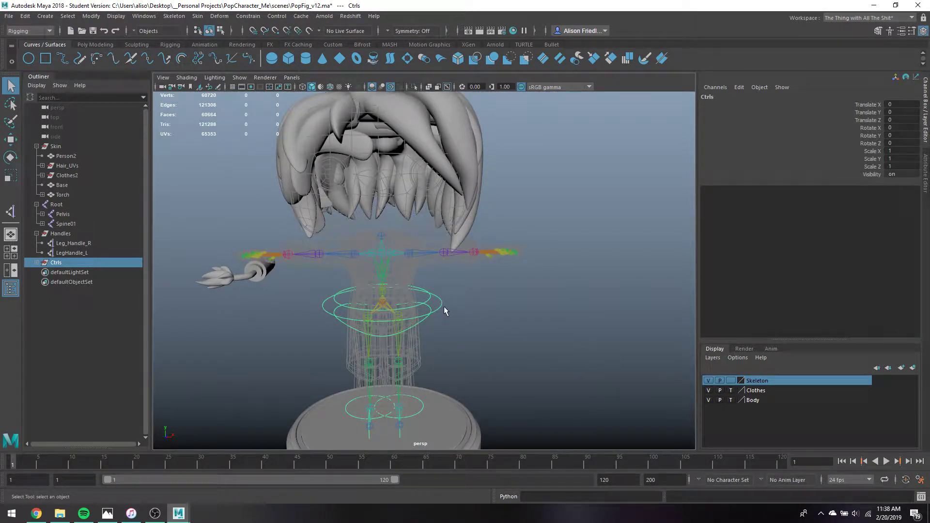
left_click_drag(445, 396, 423, 359, "alt")
left_click(423, 359)
left_click(422, 354)
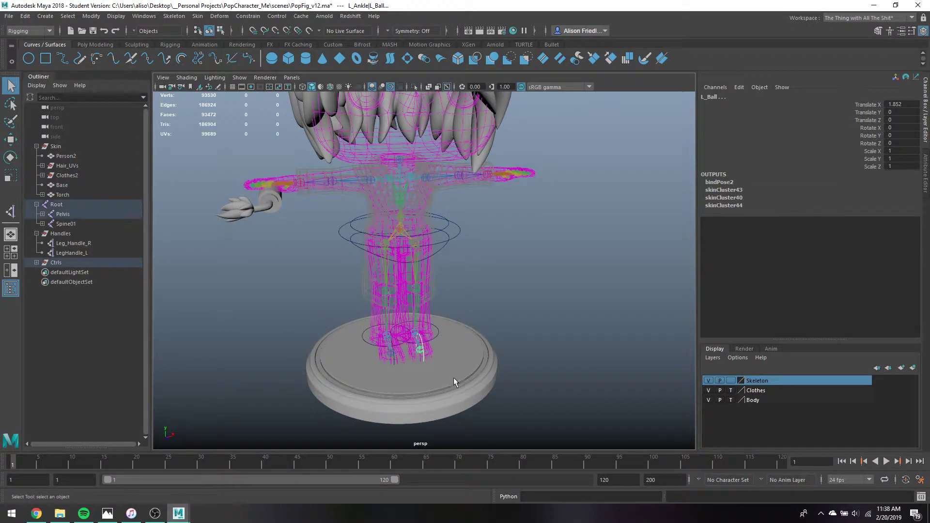
left_click(248, 16)
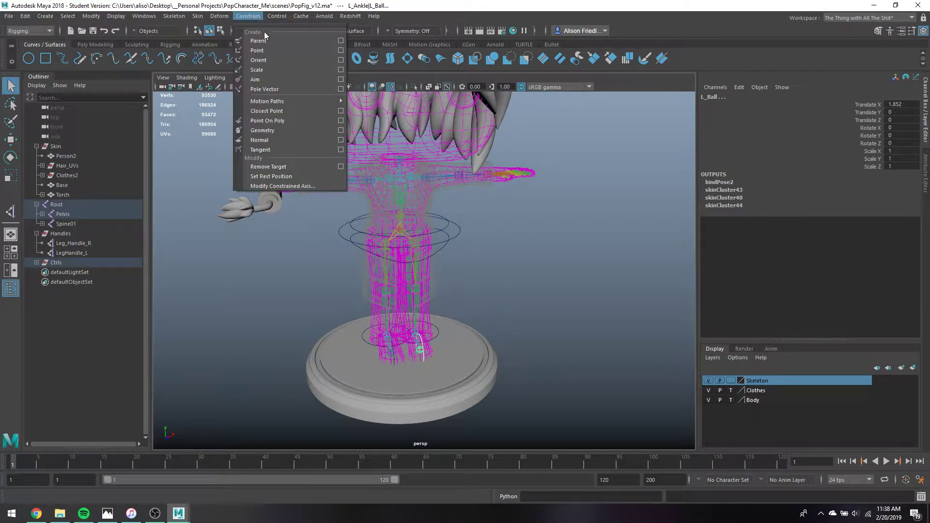
left_click(288, 59)
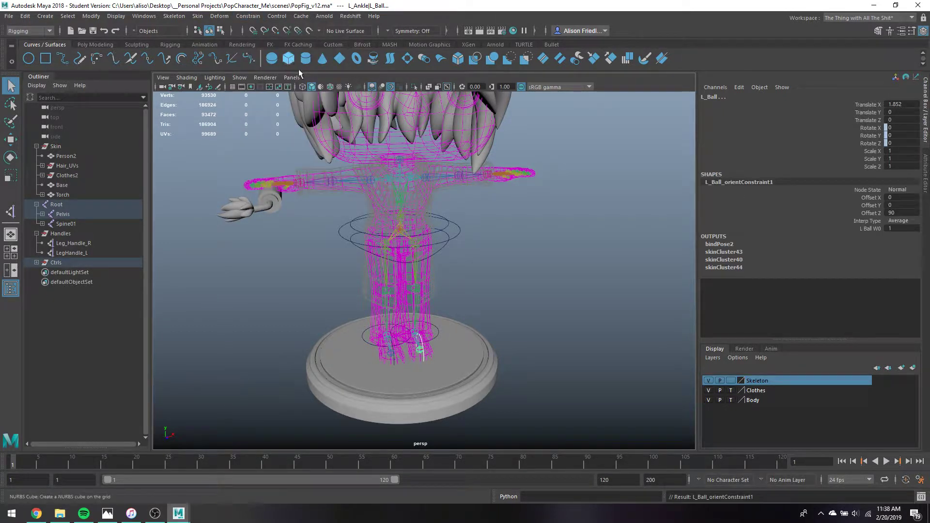
Rotate the L_Ball control to test the left foot's constraint, and undo the rotation.
left_click(423, 357)
key("e")
mouse_move(430, 339)
left_mouse_down()
mouse_move(427, 355)
mouse_move(419, 333)
left_mouse_up()
key("ctrl+z")
key("q")
Orient constrain the right foot's ball joint to the R_Ball control curve.
left_click(394, 357)
left_click(393, 354)
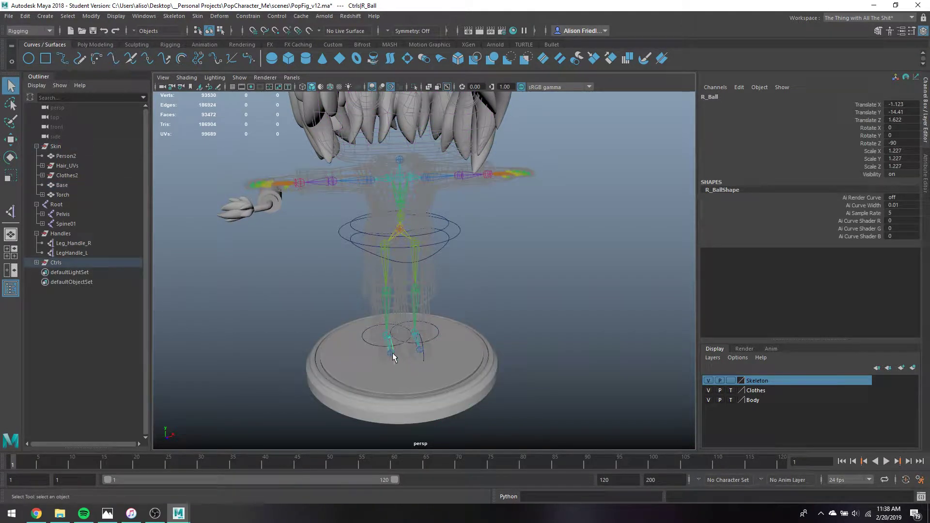
left_click(393, 358)
Parent constrain the IK handle Leg_Handle_R to the R_Leg control and LegHandle_L to the L_Leg control.
left_click(370, 341)
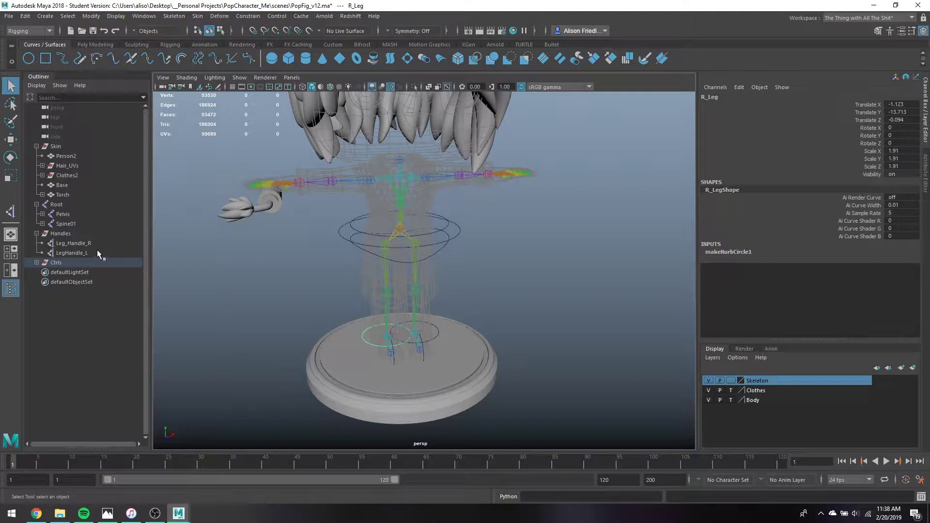
left_click(73, 243)
left_click(248, 16)
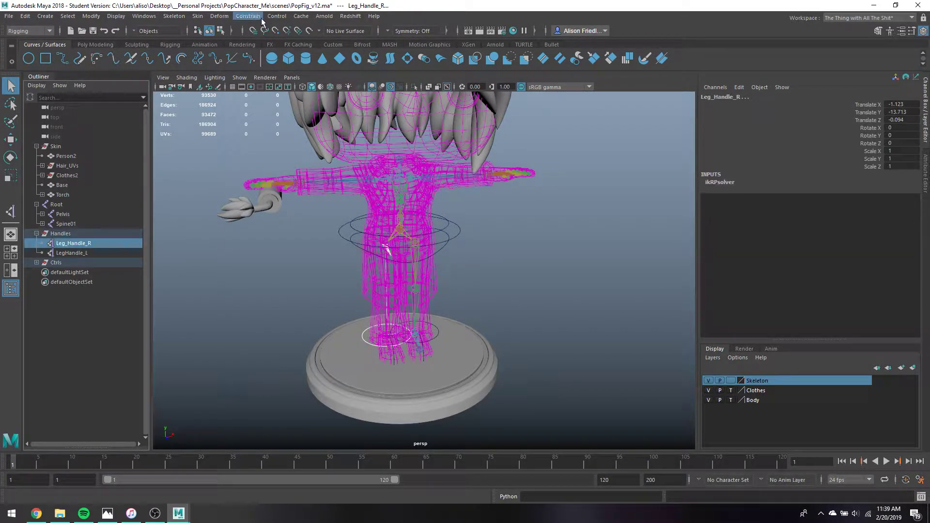
left_click(298, 40)
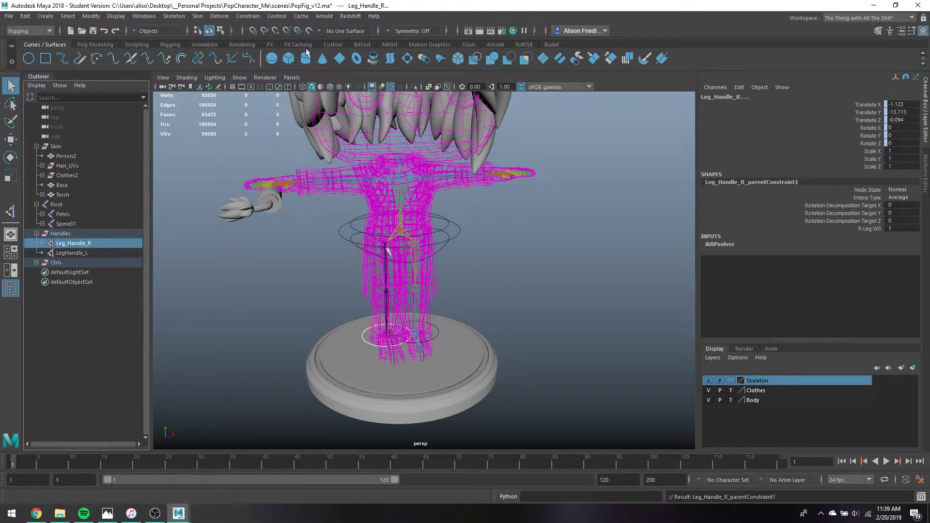
left_click(436, 329)
left_click(417, 332, "shift")
key("g")
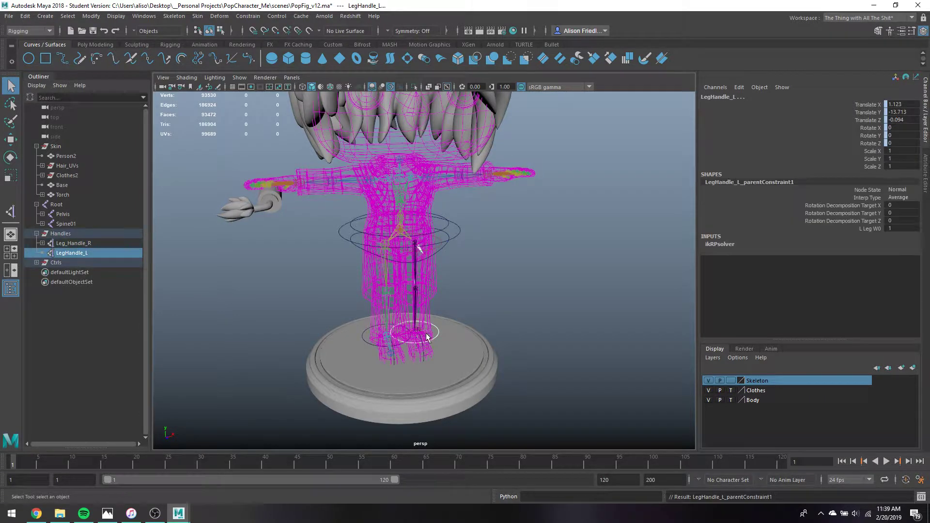
Orient constrain the Pelvis joint to the Pelvis control curve.
key("ctrl+z")
key("ctrl+z")
key("ctrl+z")
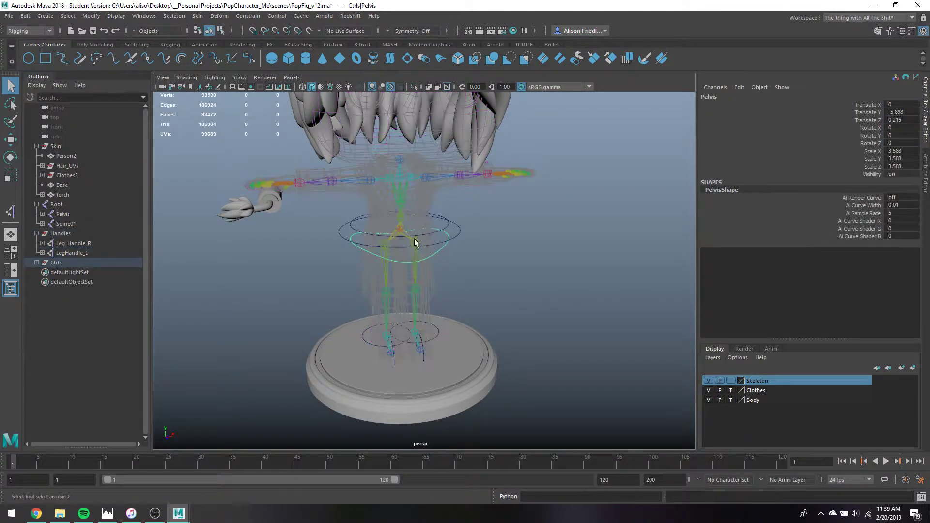
left_click(410, 238, "shift")
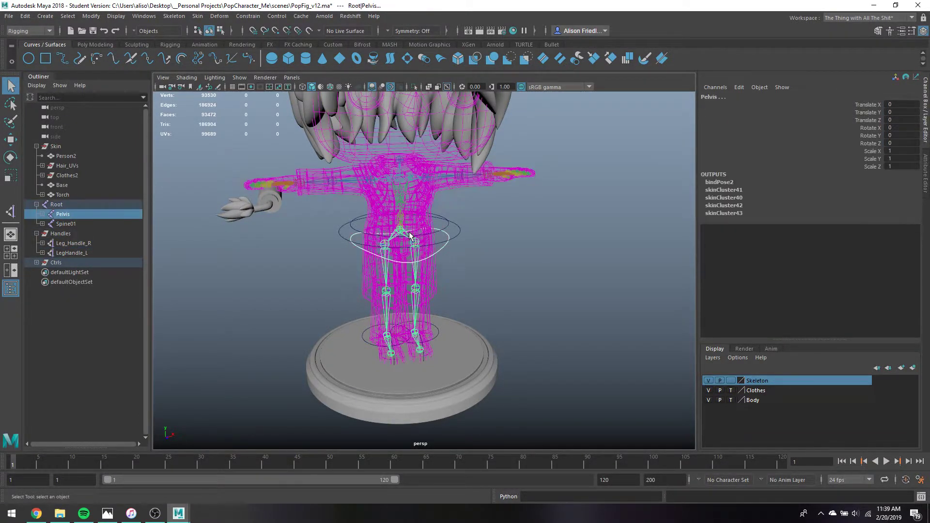
left_click(249, 16)
left_click(261, 64)
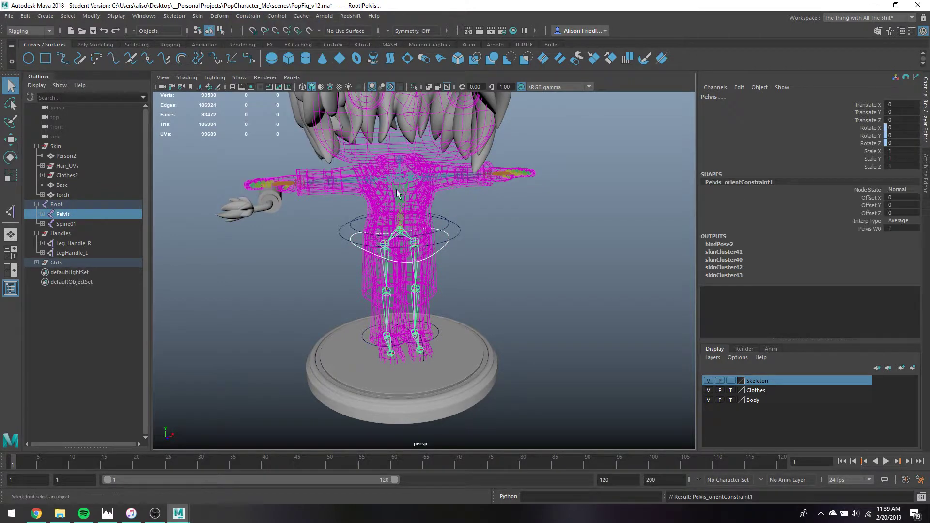
Orient constrain the Spine01 joint to the Spine01 control curve.
scroll(431, 223, "up", 3)
left_click(451, 177)
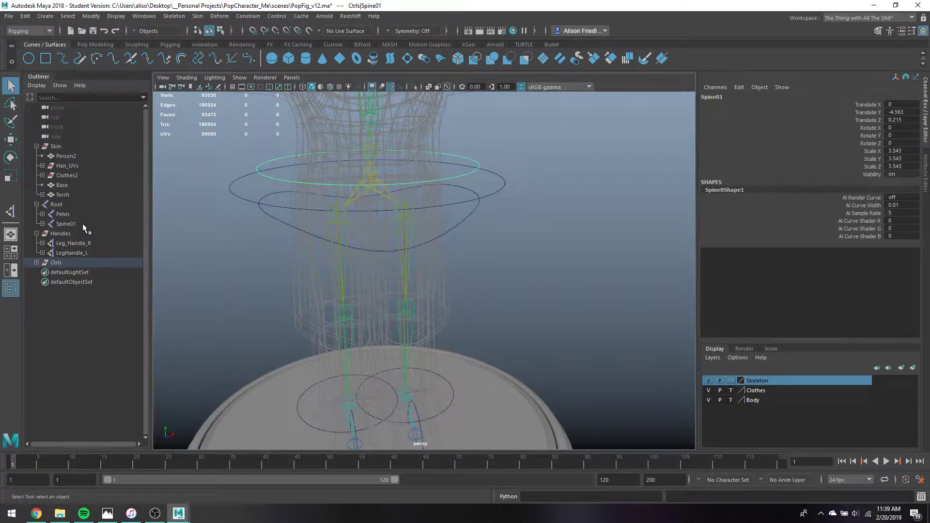
left_click(64, 223)
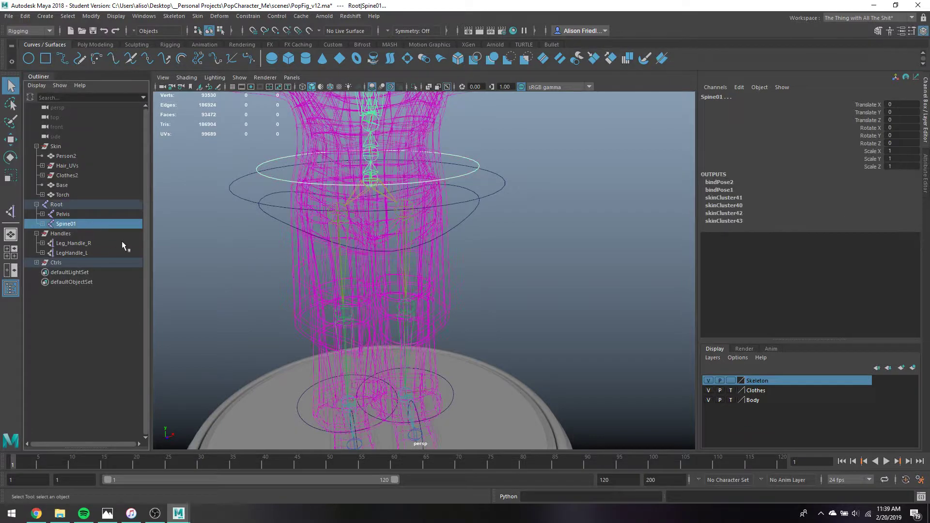
Parent constrain the Root joint to the Root1 control curve.
left_click(505, 180)
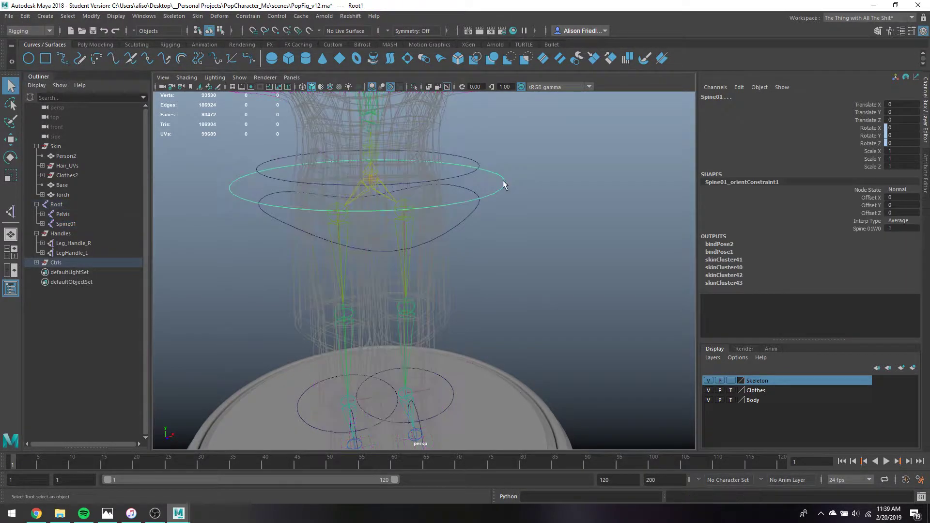
left_click(56, 204)
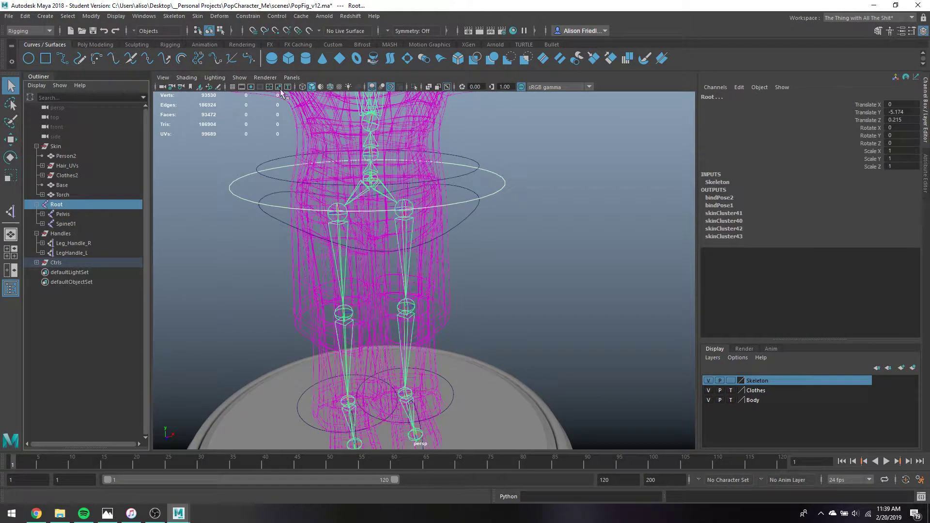
left_click(199, 16)
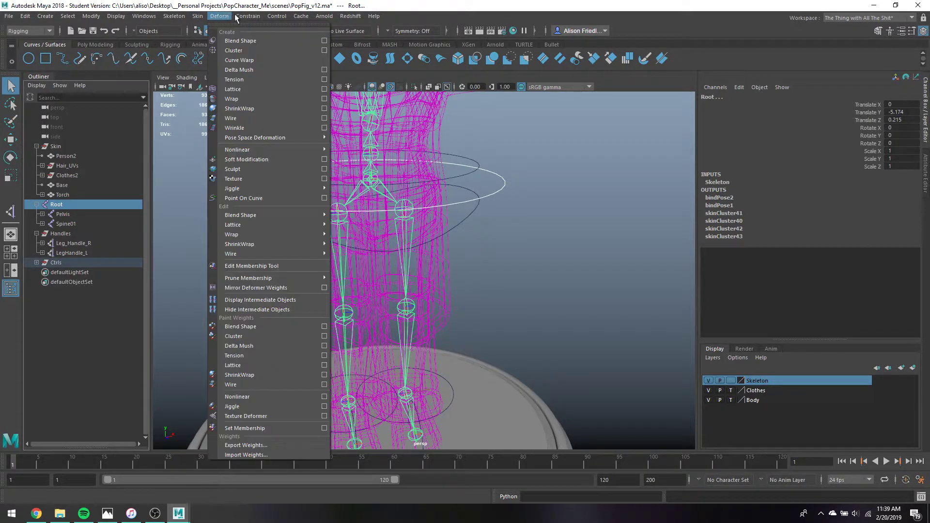
left_click(272, 42)
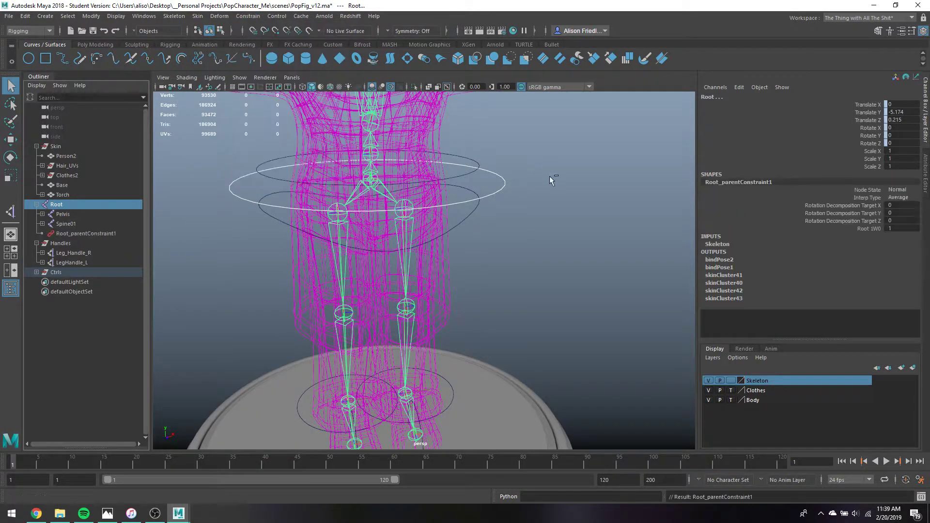
Try moving the Root1 control vertically to test the root constraint.
left_click(499, 191)
key("w")
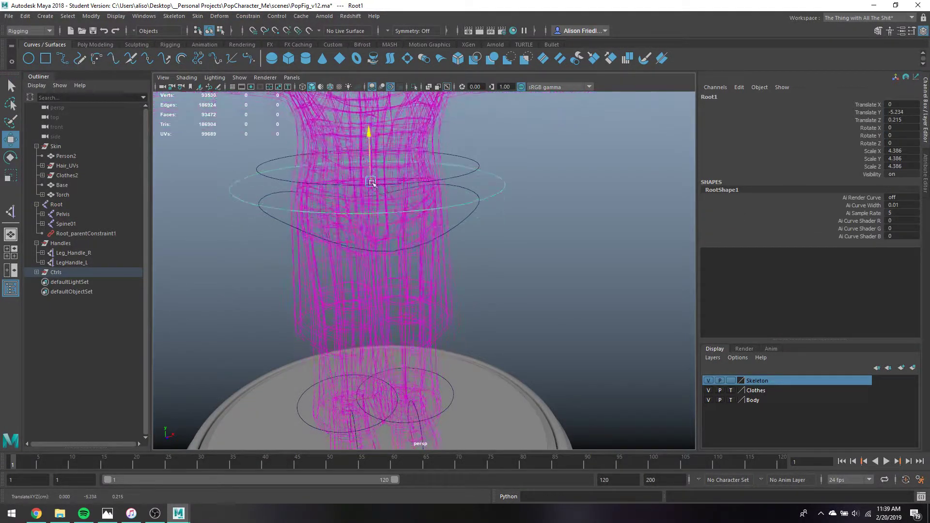
key("q")
Parent the Pelvis and Spine01 control curves under Root1 within the Ctrls group.
left_click(473, 186)
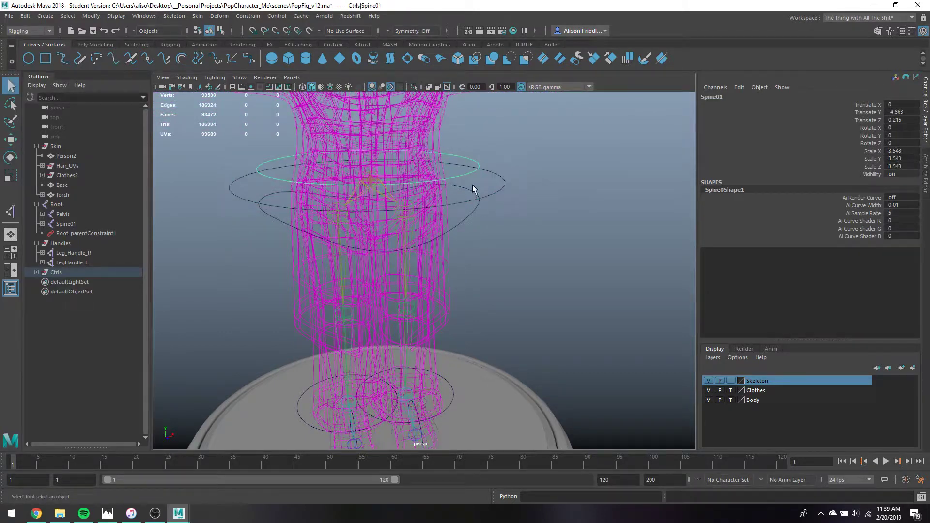
left_click(469, 191)
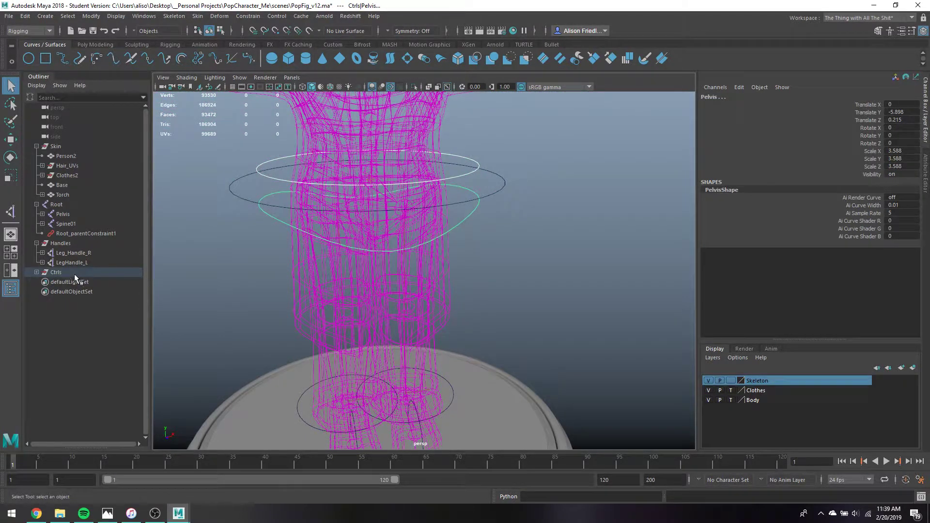
key("f")
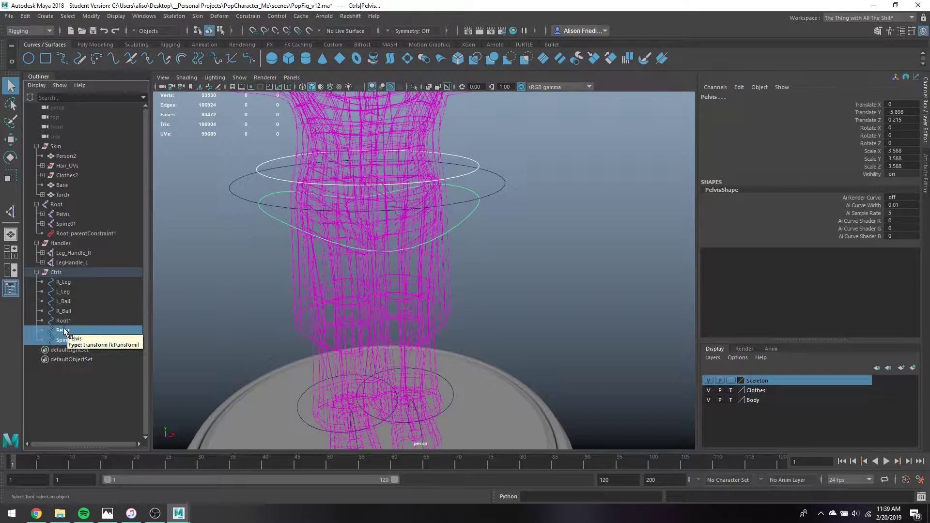
middle_click_drag(66, 328, 69, 322)
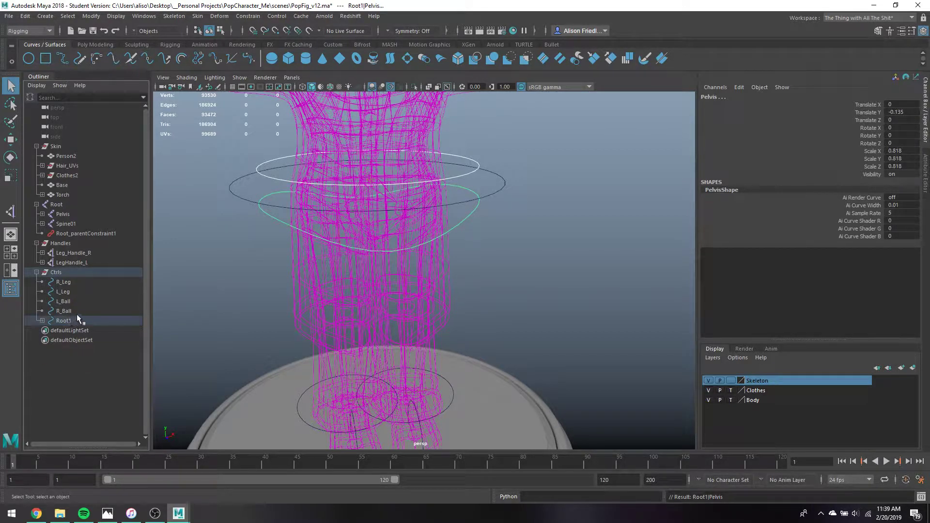
Parent the L_Ball control under L_Leg and the R_Ball control under R_Leg.
scroll(453, 311, "down", 5)
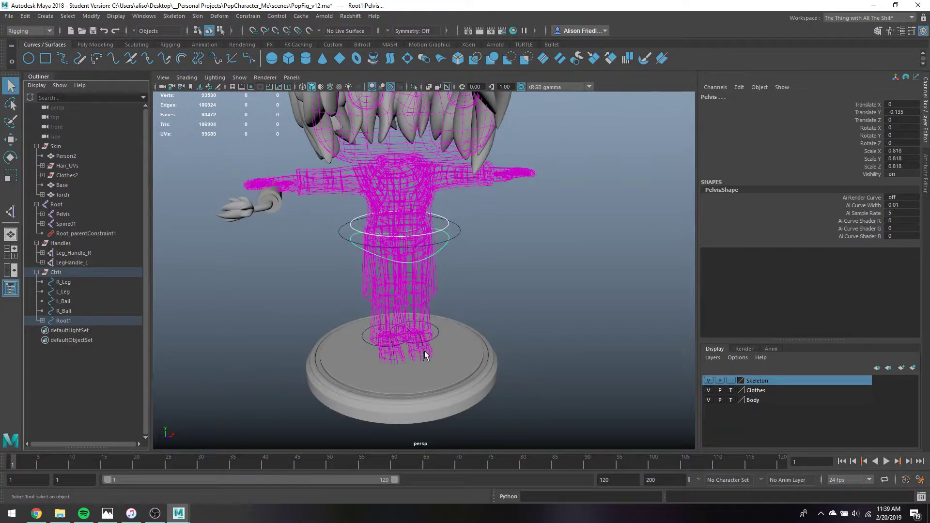
left_click_drag(427, 351, 452, 354, "alt")
left_click(454, 358)
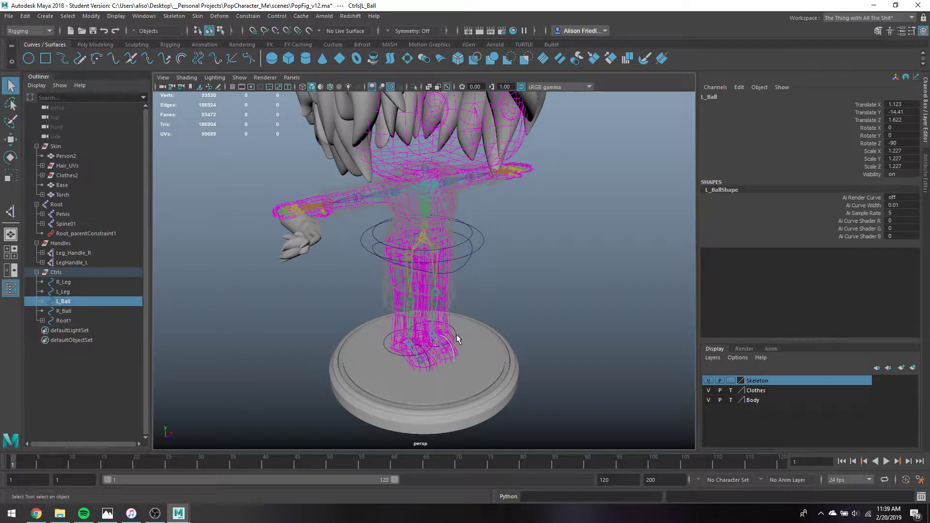
key("Delete")
left_click(412, 356)
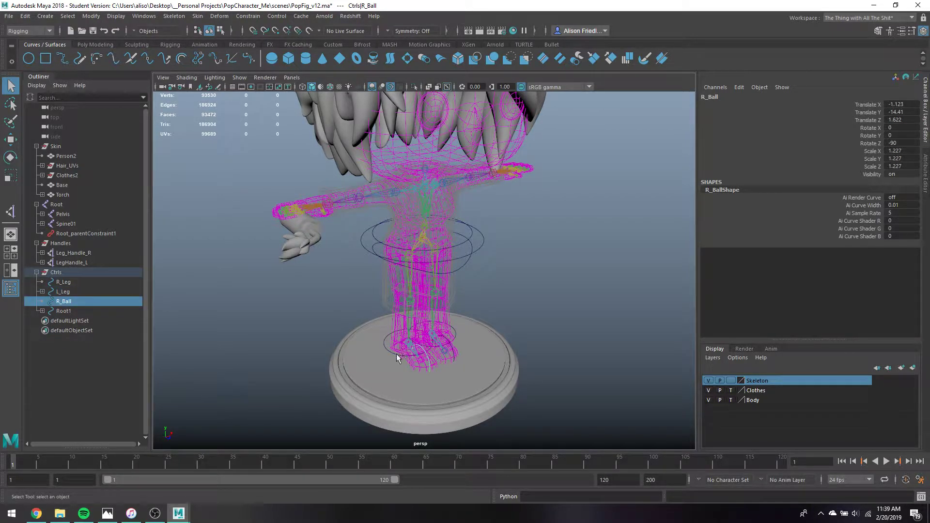
left_click(397, 358, "shift")
key("p")
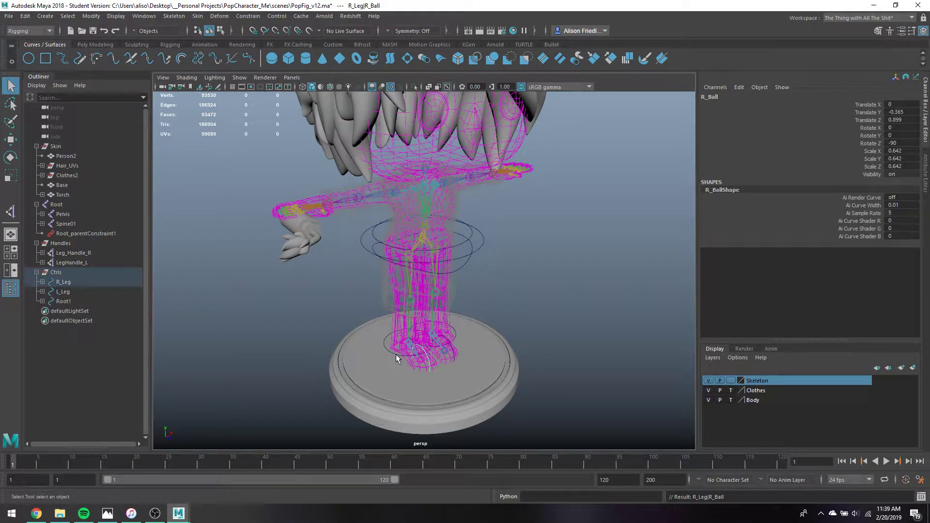
Freeze all transformations on the Root1, Spine01 and Pelvis control curves.
left_click_drag(369, 227, 377, 261)
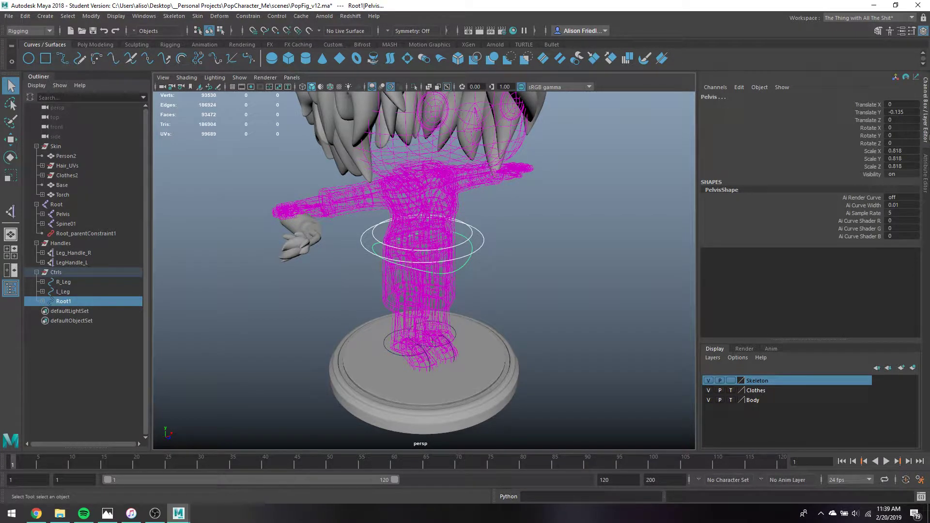
right_click(875, 113)
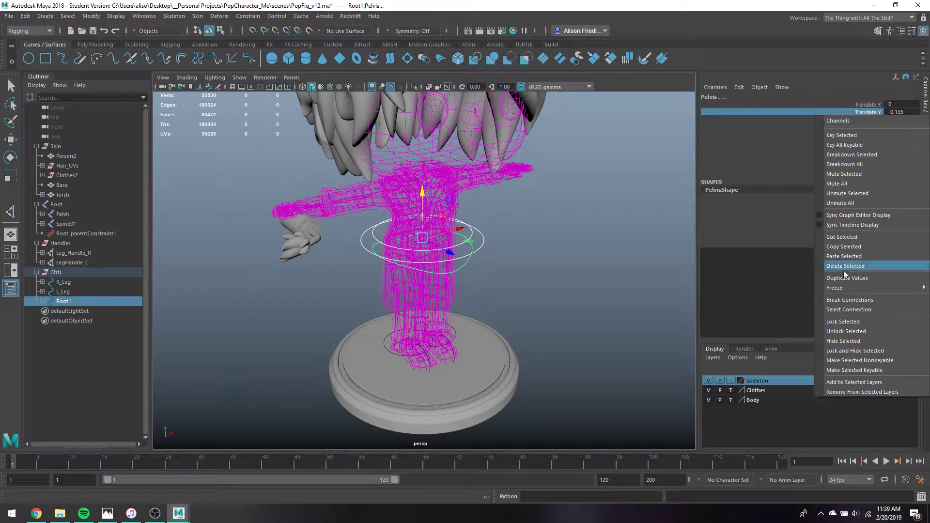
mouse_move(840, 289)
left_click(767, 316)
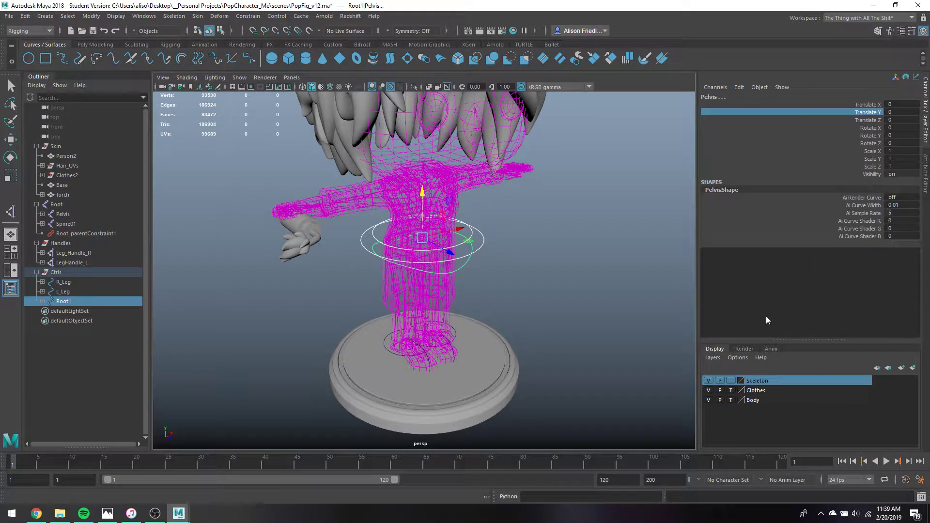
Freeze all transformations on the leg and ball controls L_Leg, L_Ball, R_Ball and R_Leg.
left_click(458, 335)
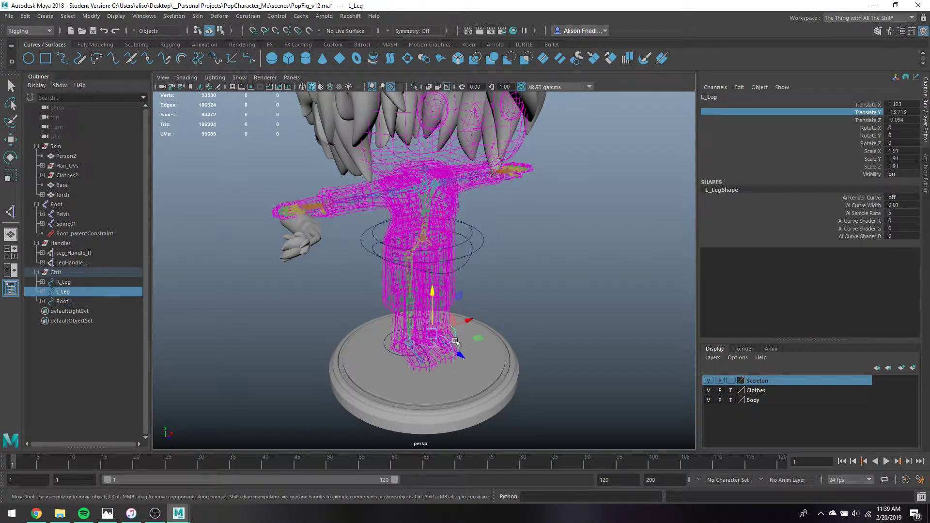
key("q")
key("g")
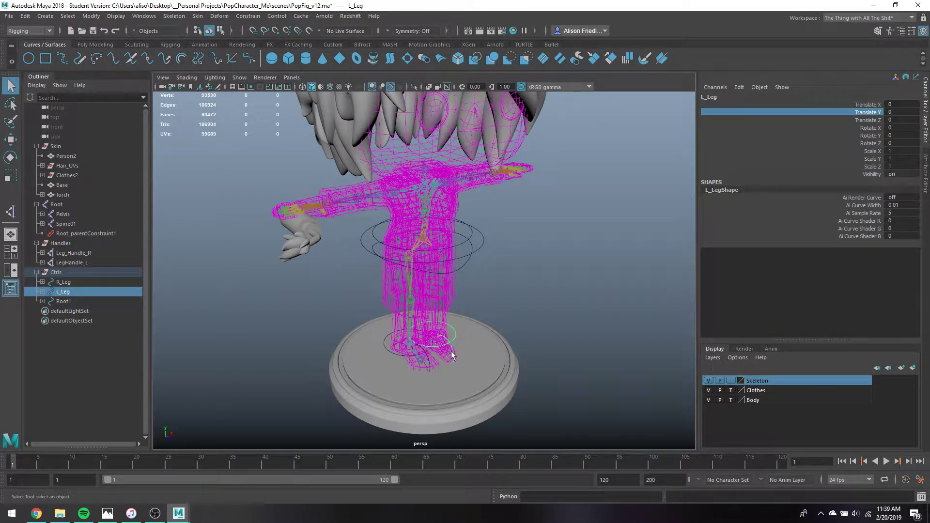
left_click(453, 356)
left_click(428, 361)
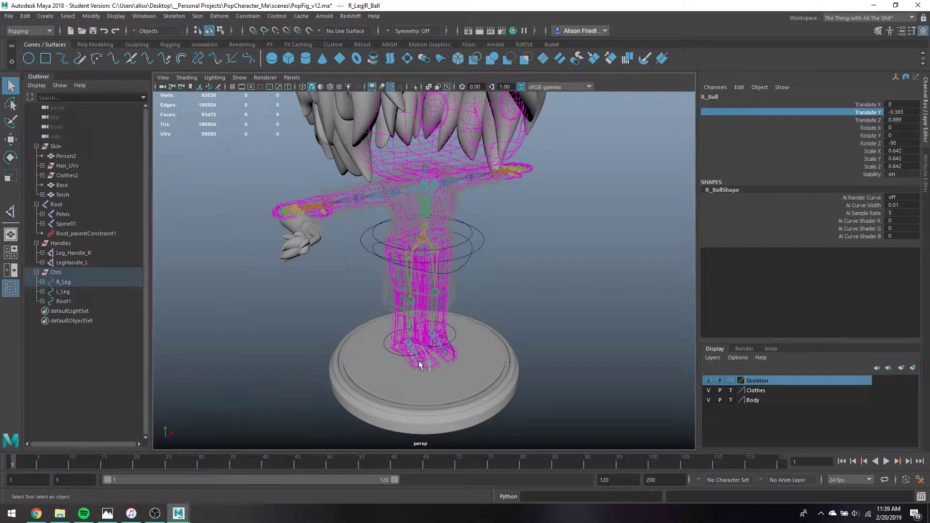
left_click(410, 346)
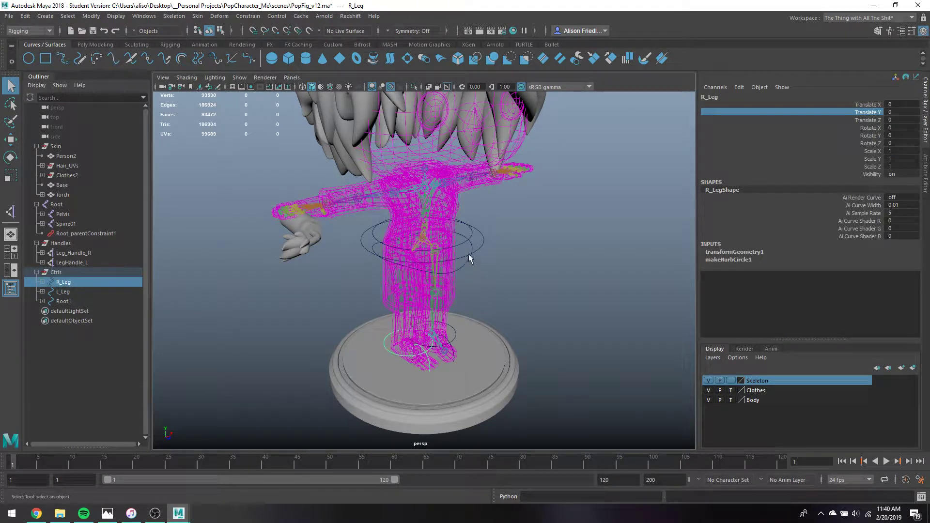
Move the Root1 control down to test the leg bend and display the viewport with textured shading.
left_click(482, 250)
left_click(481, 244)
key("w")
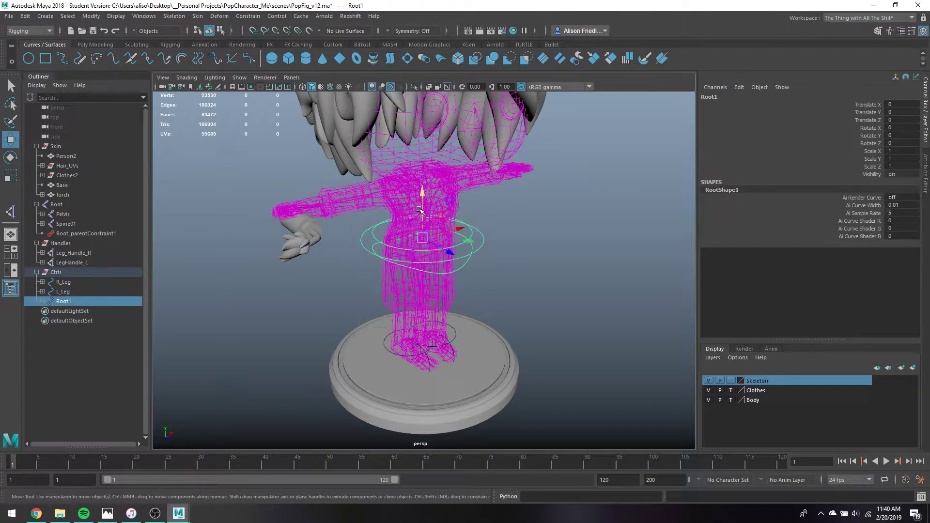
left_click_drag(419, 209, 421, 233)
key("6")
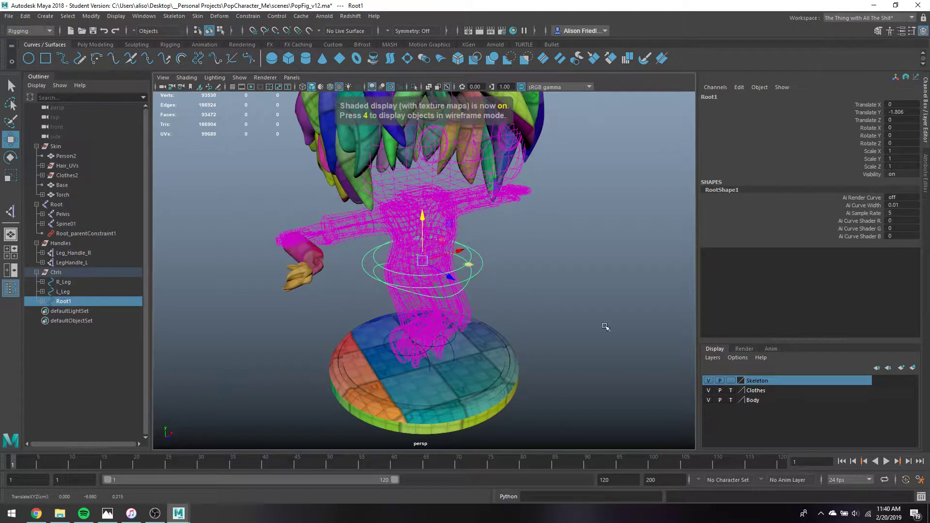
Try moving Root1 further with the Clothes and Body layers set to reference, and undo the layer changes and all Root1 moves.
left_click(732, 400)
left_click(731, 391)
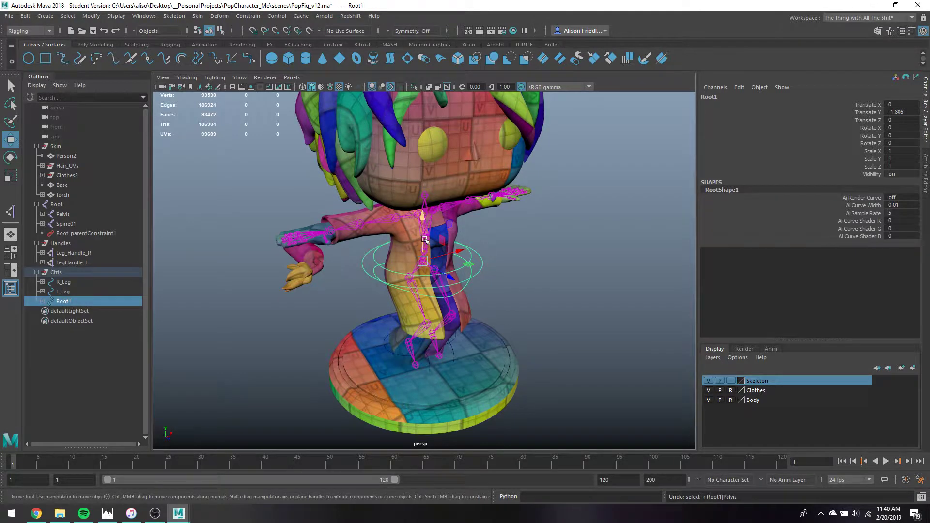
mouse_move(424, 236)
left_mouse_down()
mouse_move(418, 210)
mouse_move(421, 241)
left_mouse_up()
left_click_drag(460, 272, 415, 256, "alt")
key("ctrl+z")
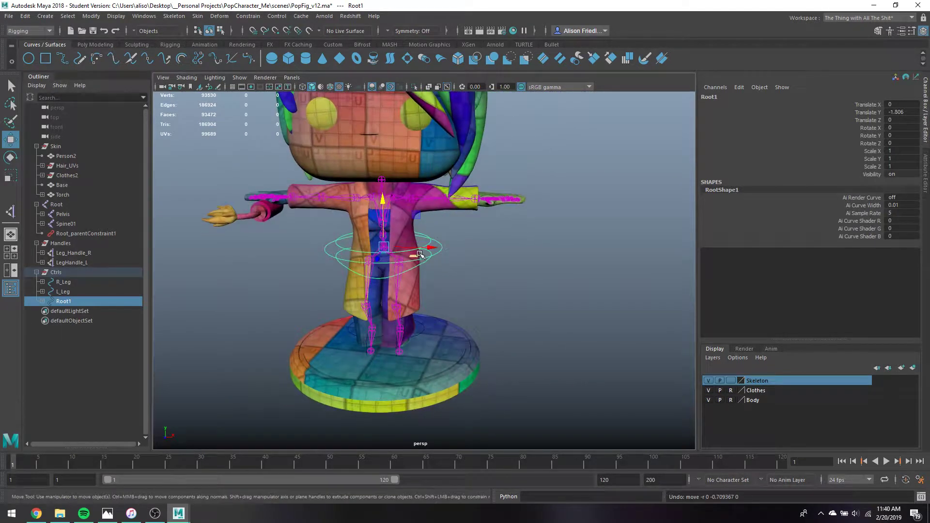
key("ctrl+z")
key("ctrl+z")
key("ctrl+z")
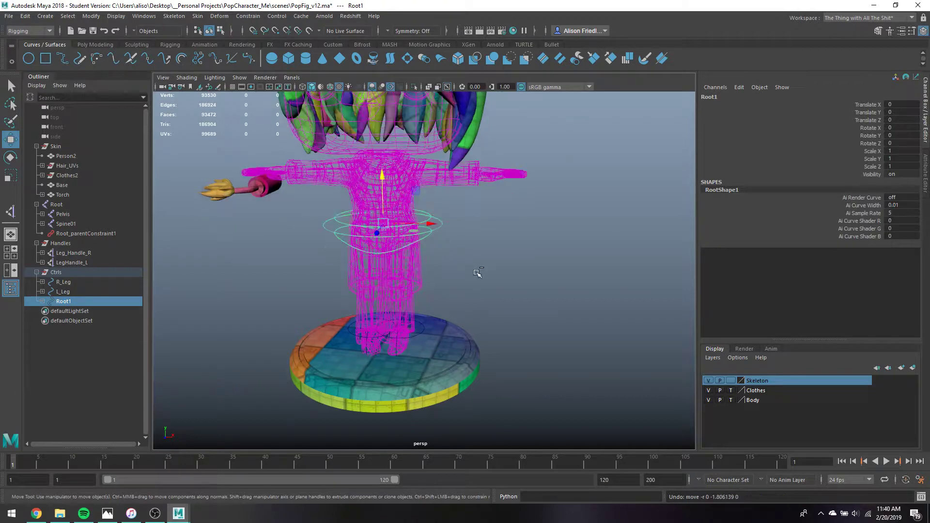
Clear the selection and switch the Clothes and Body layers from template to reference display.
key("q")
left_click(477, 277)
left_click(731, 391)
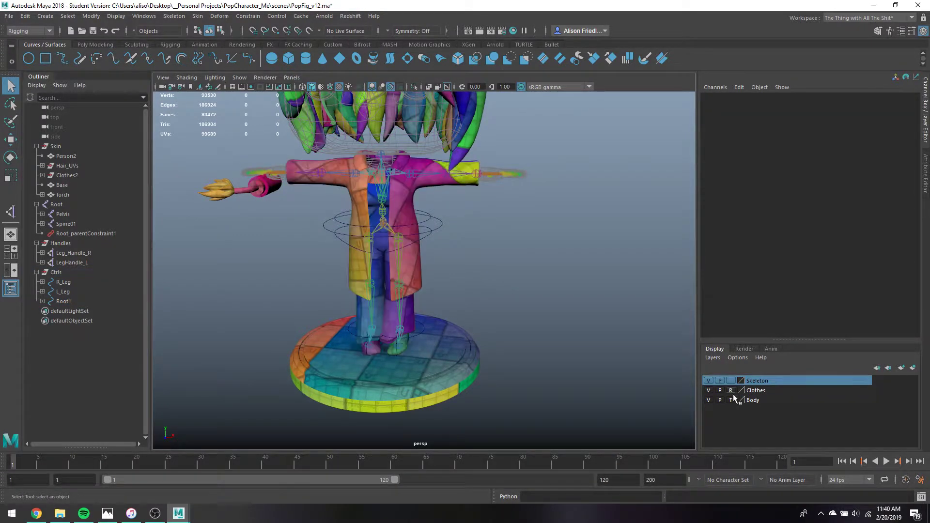
left_click(730, 400)
left_click_drag(504, 333, 523, 315, "alt")
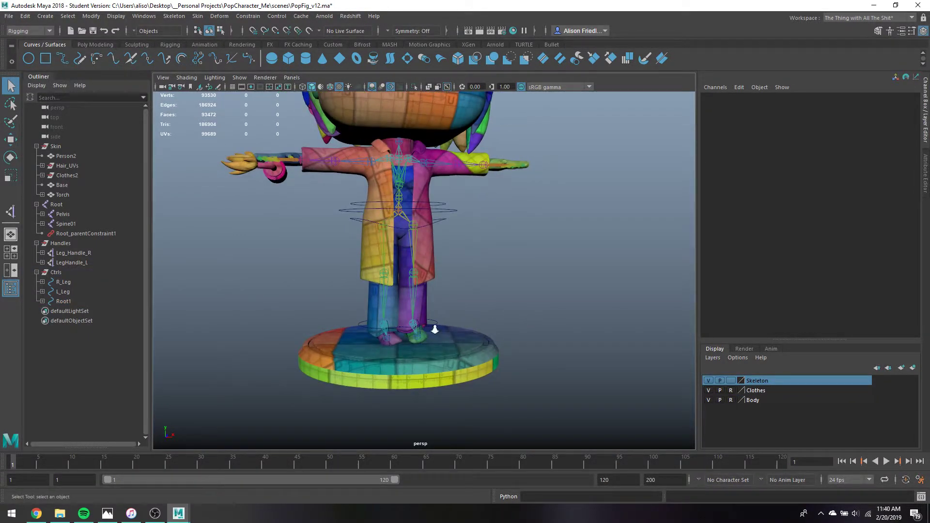
right_click_drag(435, 329, 453, 334, "alt")
middle_click_drag(453, 334, 475, 232, "alt")
left_click_drag(455, 304, 474, 320, "alt")
scroll(466, 345, "down", 5)
Undo the layer display changes and the frozen transformations on the leg and ball controls.
key("ctrl+z")
key("ctrl+z")
key("ctrl+z")
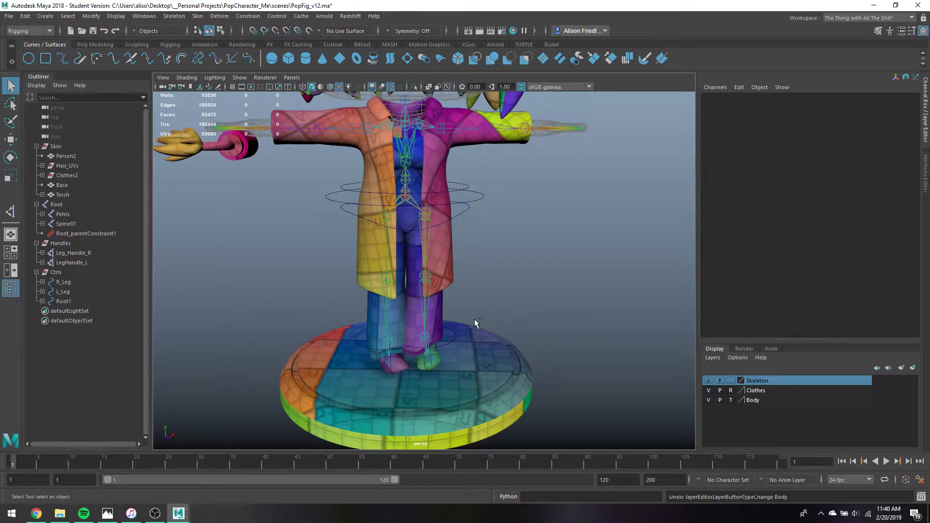
key("ctrl+z")
key("ctrl+z")
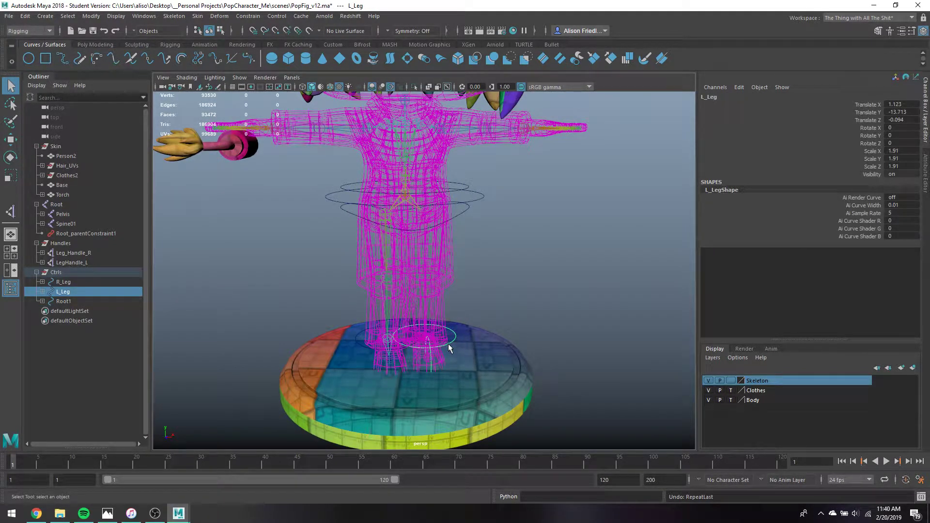
Set the Clothes and Body layers to reference so the meshes are shaded but unselectable.
left_click(429, 358)
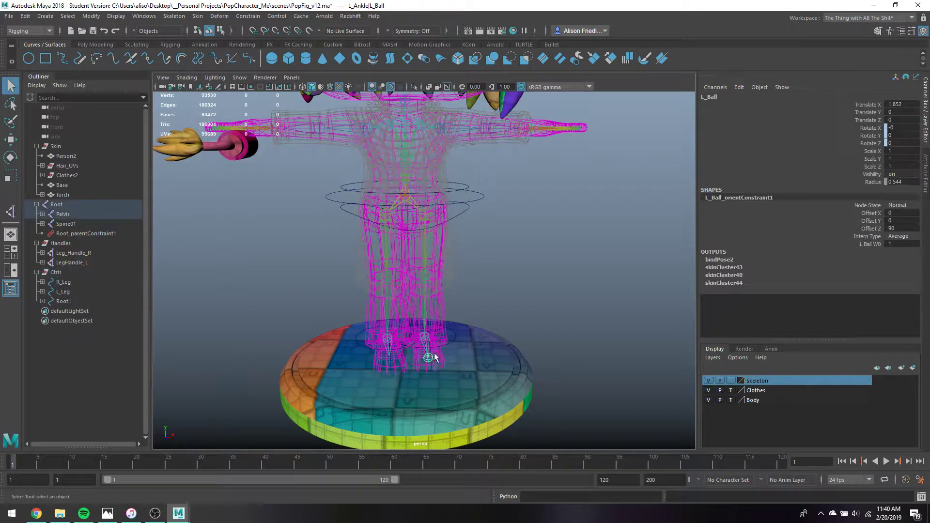
left_click(436, 358)
left_click_drag(470, 192, 469, 270, "alt")
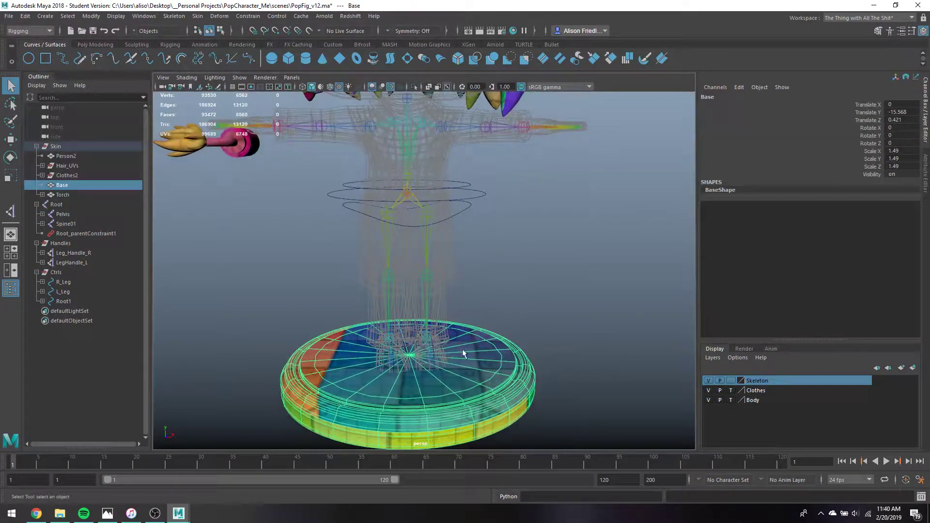
left_click(730, 390)
left_click(730, 400)
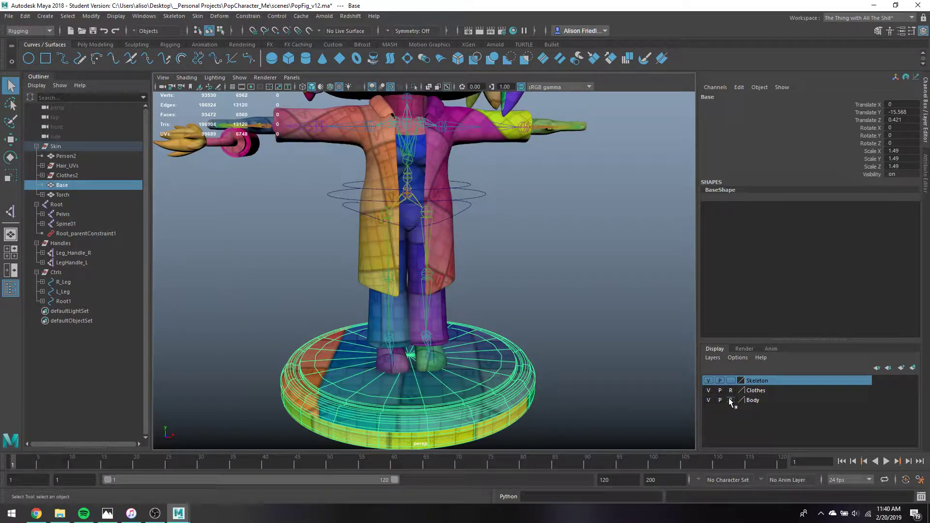
Unparent the L_Ball control curve from L_Leg and undo the freeze of its transformations.
left_click(435, 354)
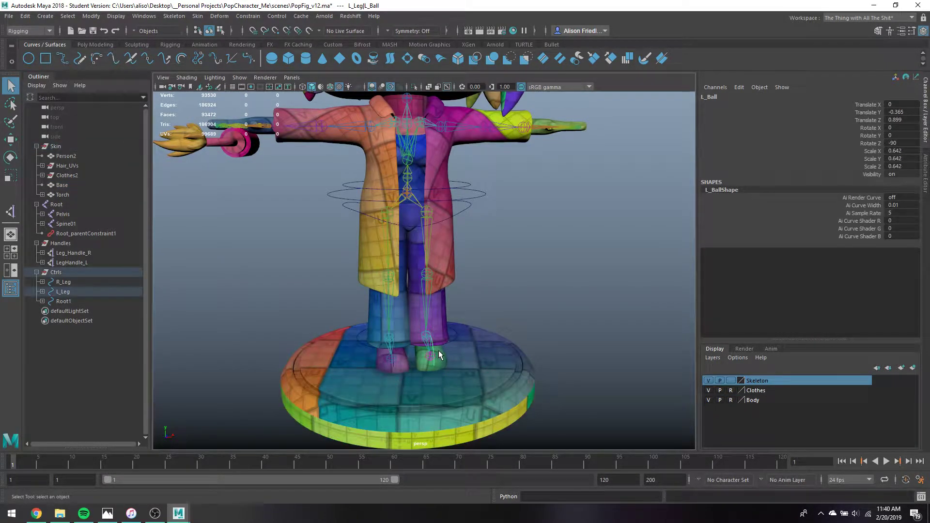
key("shift+p")
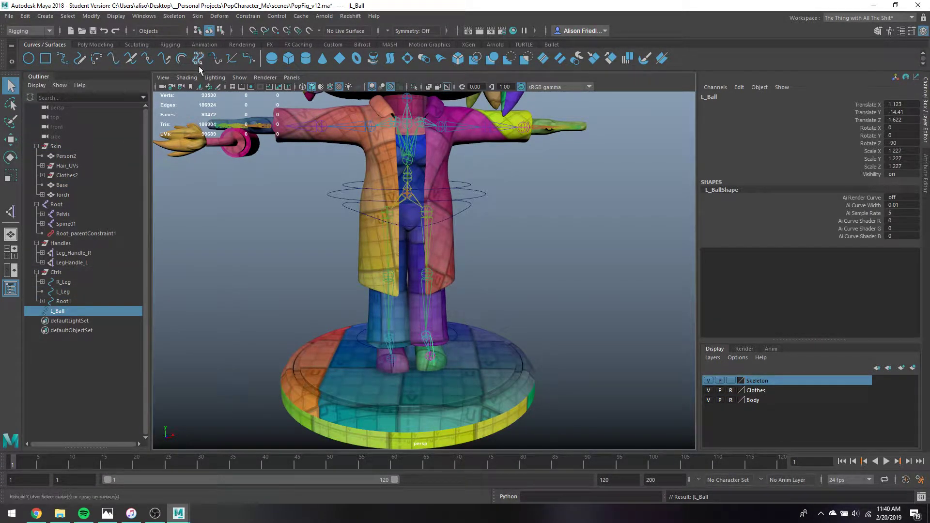
left_click(100, 44)
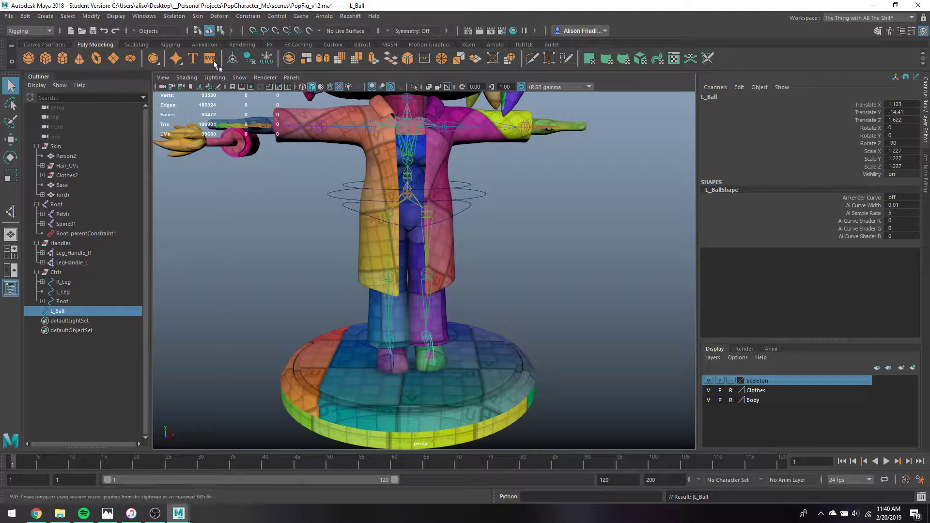
key("ctrl+z")
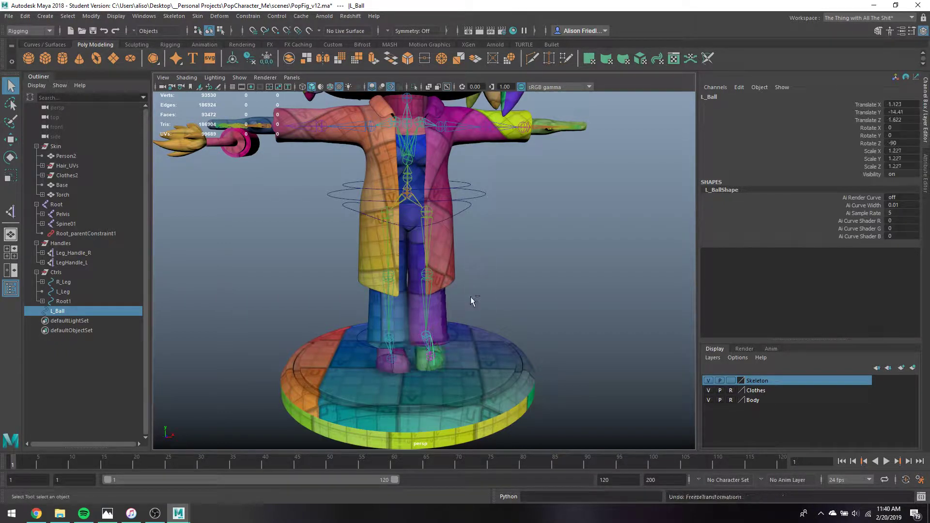
Delete the orient constraint under the L_Ball joint.
left_click(427, 353)
key("f")
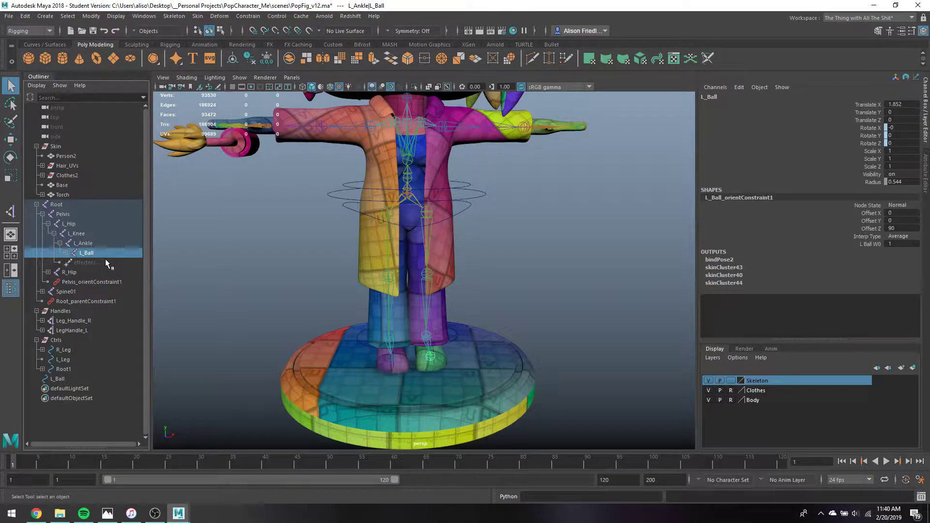
left_click(65, 253)
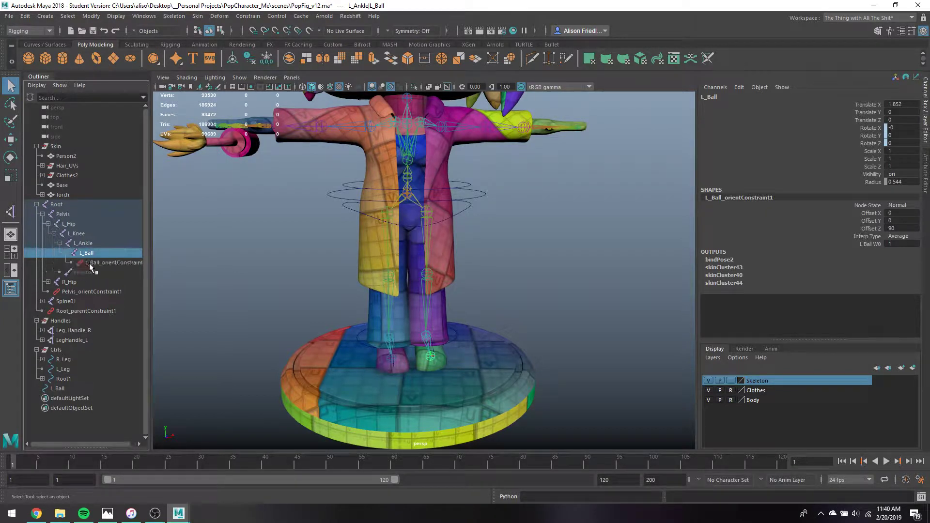
left_click(89, 263)
key("Delete")
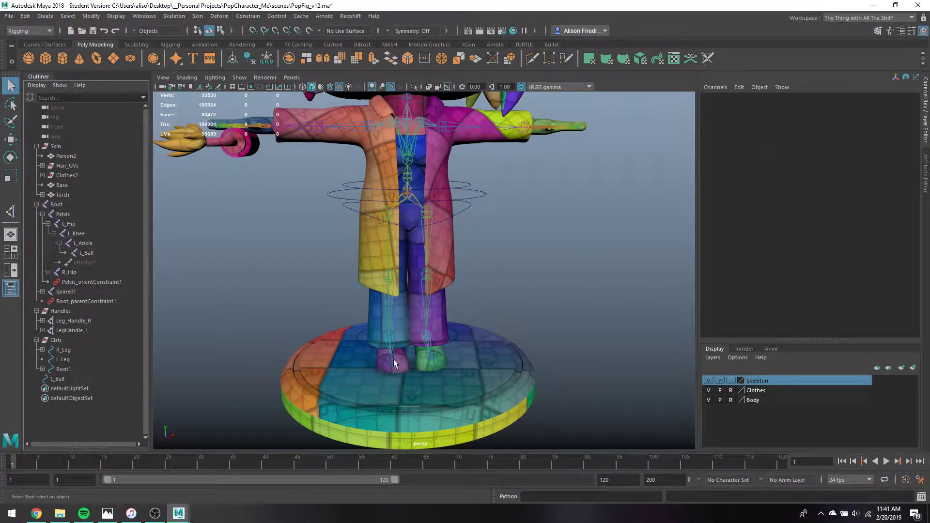
Delete the IK effector listed beneath the R_Ball joint in the right leg chain.
left_click(393, 359)
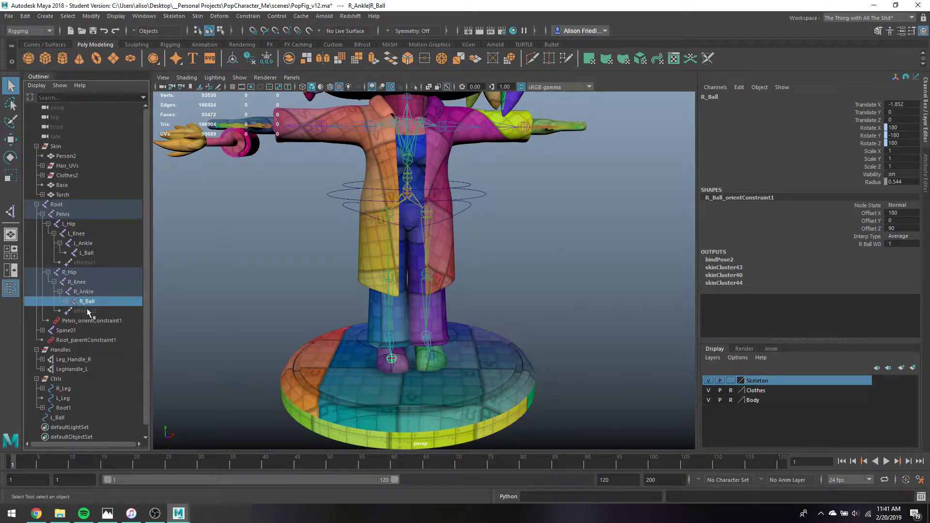
left_click(86, 310)
key("Delete")
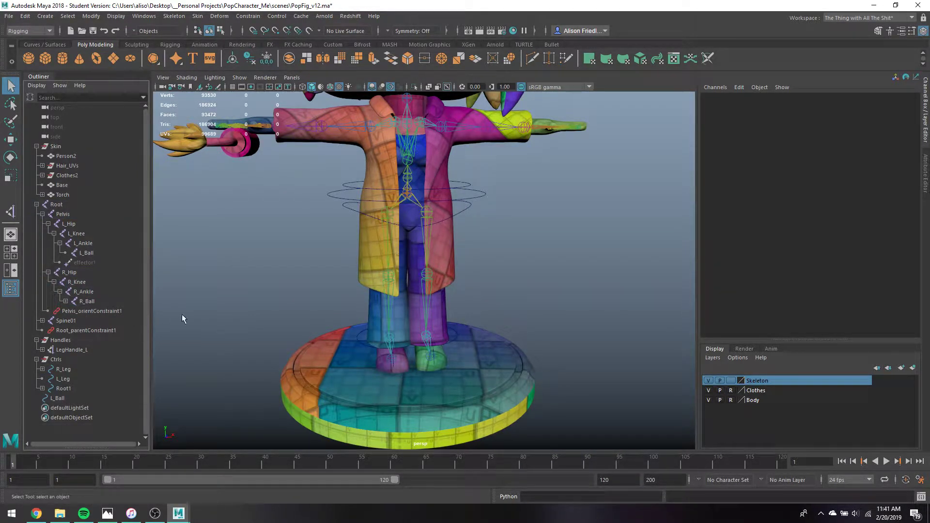
Freeze all transformations on the L_Leg and R_Leg control curves.
mouse_move(441, 342)
left_mouse_down("alt")
mouse_move(460, 347)
mouse_move(426, 352)
mouse_move(435, 345)
left_mouse_up("alt")
left_click(448, 339)
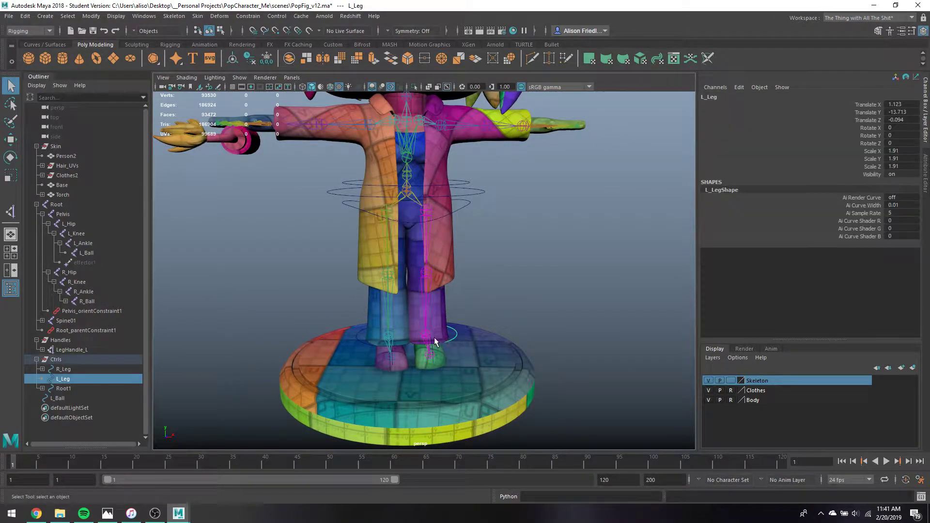
left_click(266, 58)
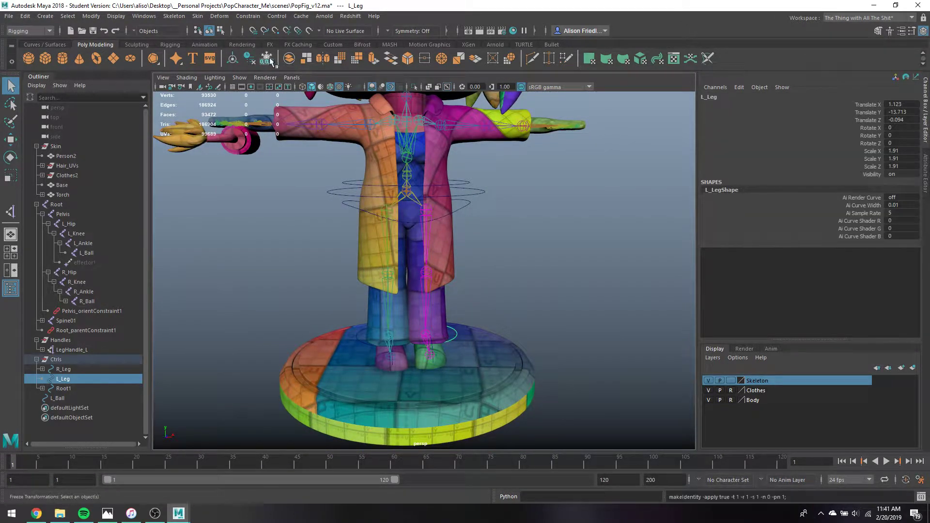
left_click(364, 337)
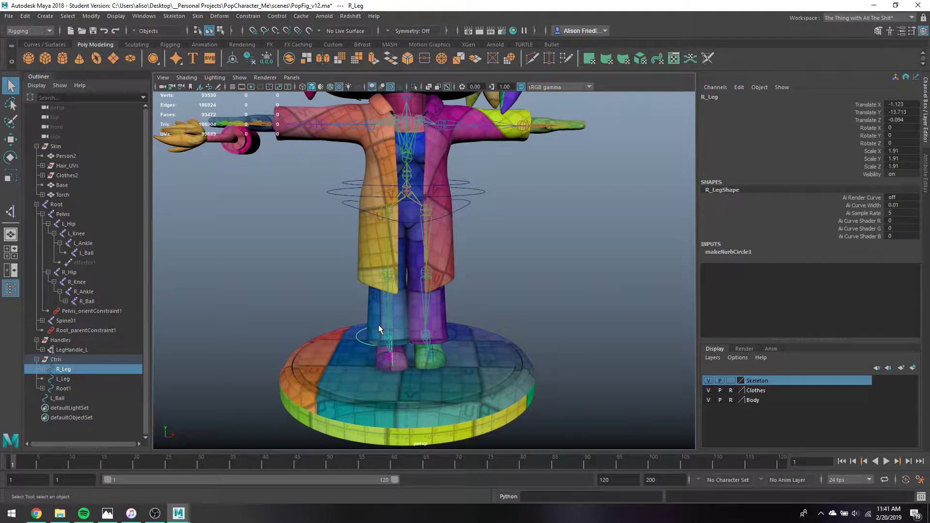
key("ctrl+shift+f")
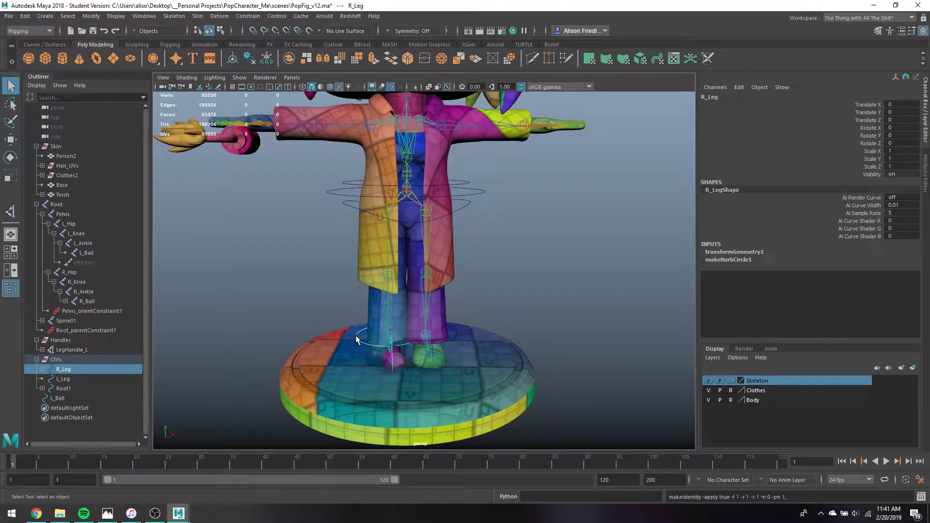
Delete the orient constraint under the R_Ball joint and freeze the R_Ball control curve's transformations.
left_click(393, 365)
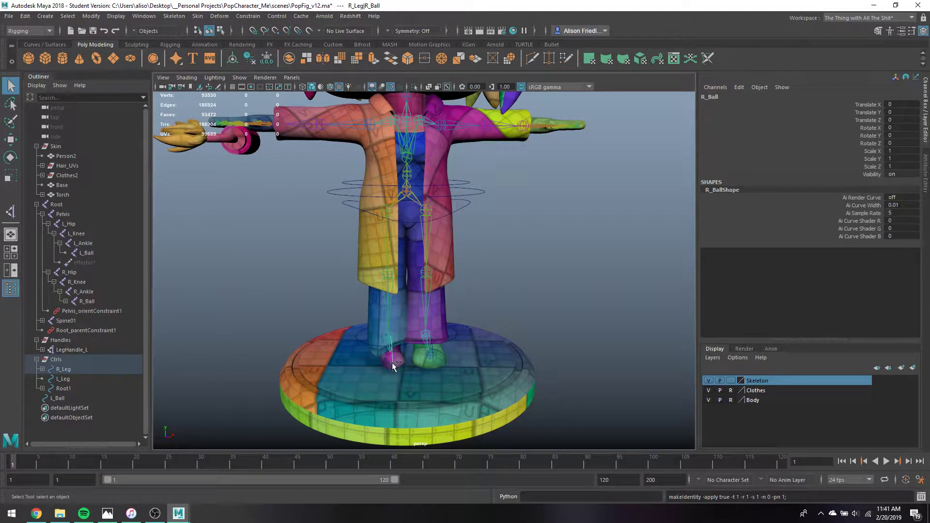
left_click(394, 359)
left_click(66, 301)
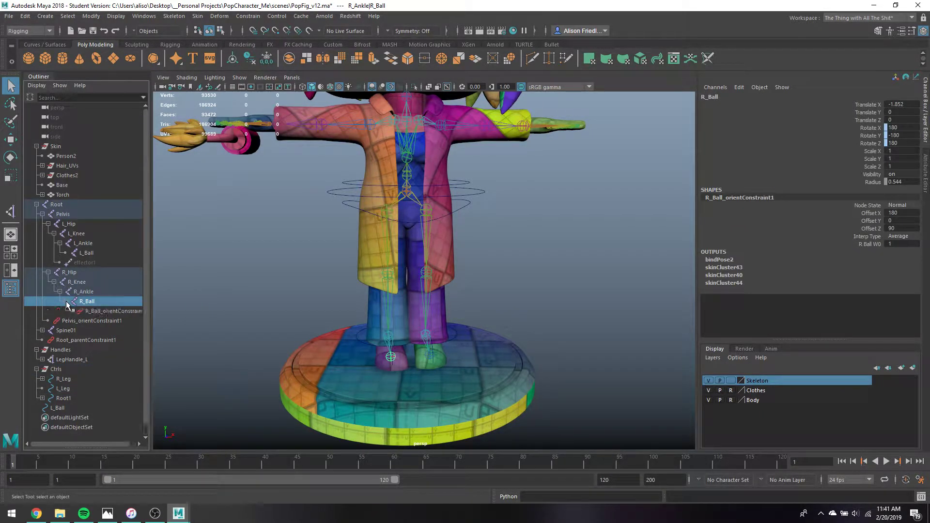
left_click(97, 311)
key("Delete")
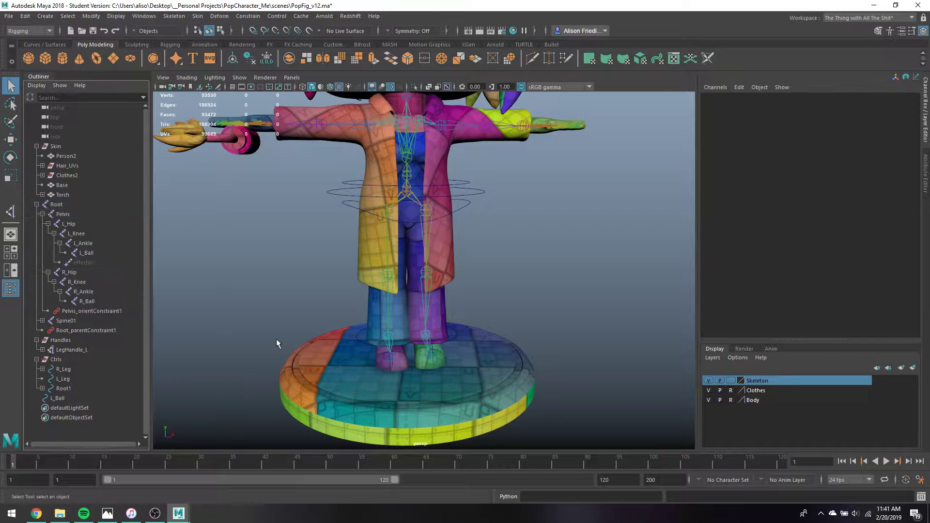
left_click(397, 365)
key("ctrl+shift+f")
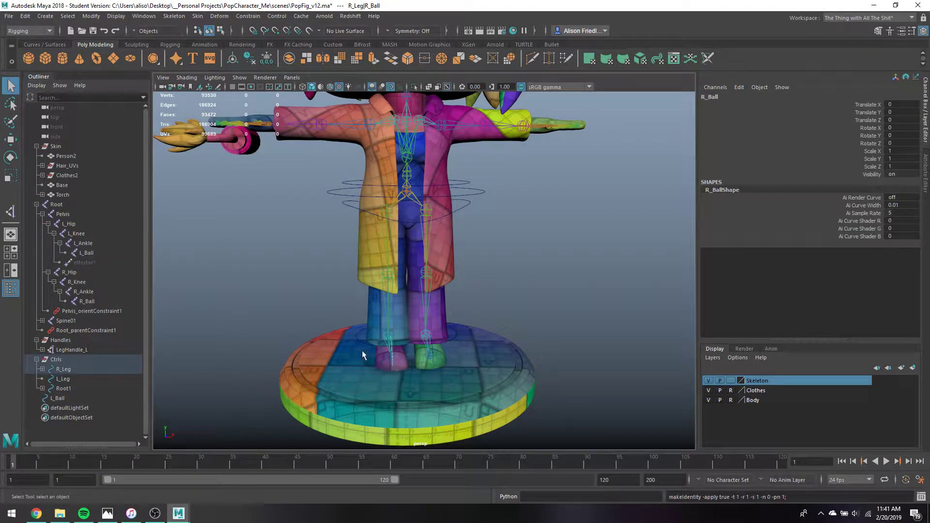
Parent the L_Ball control under L_Leg and try to parent the R_Ball control under R_Leg.
left_click(359, 341)
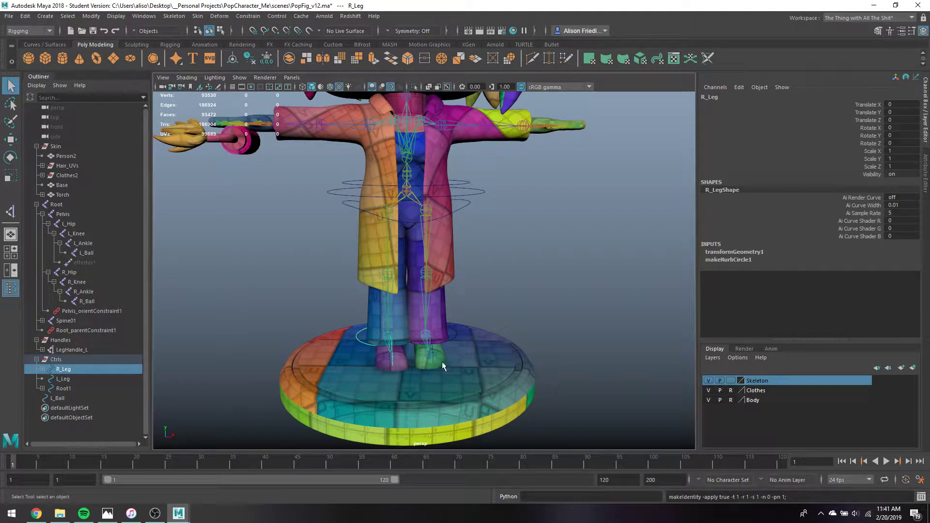
left_click_drag(442, 363, 465, 346, "alt")
left_click(467, 341)
key("p")
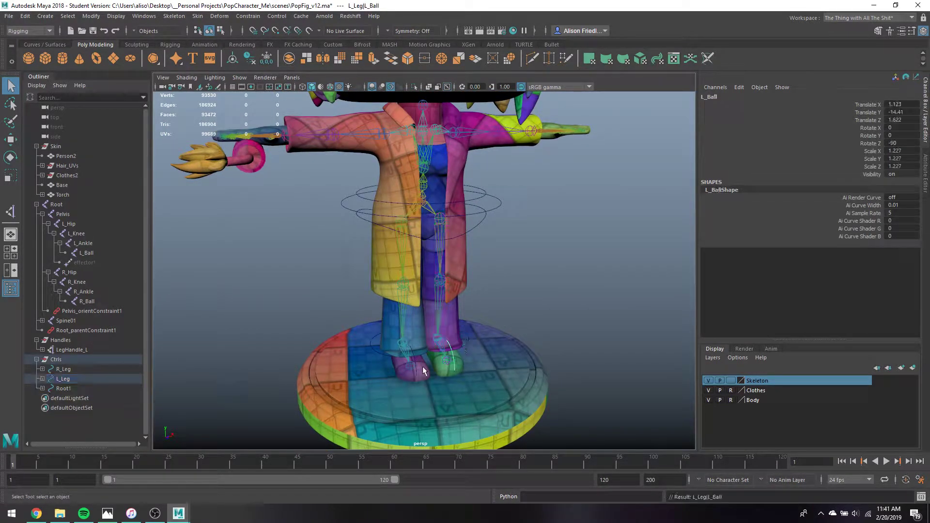
left_click(378, 351)
key("p")
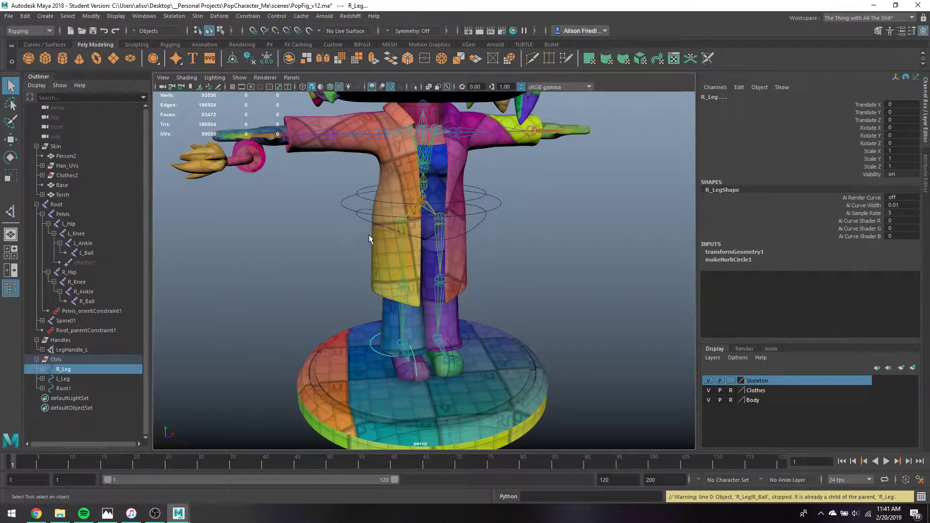
Test the rig by moving the Root1 control down slightly, undo the move and clear the selection.
left_click(346, 204)
key("w")
left_click_drag(425, 186, 422, 199)
key("ctrl+z")
key("ctrl+z")
key("q")
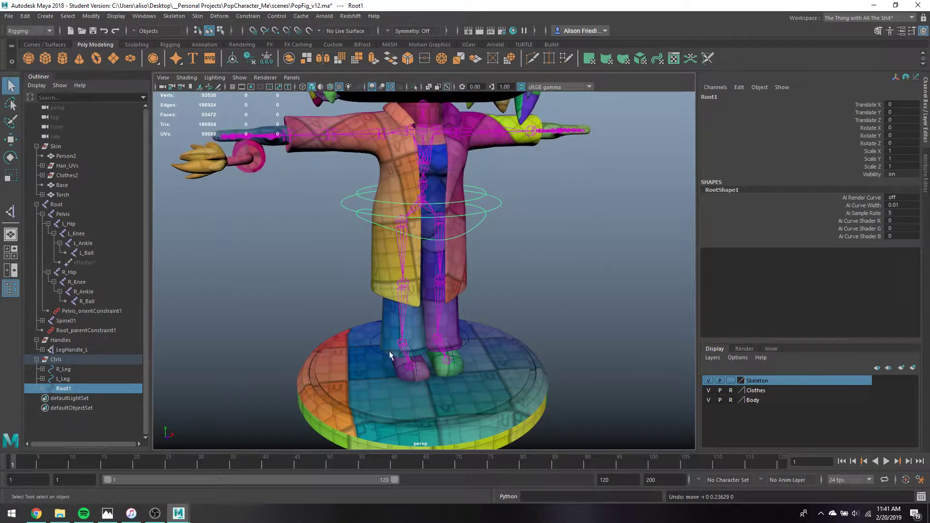
left_click(382, 358)
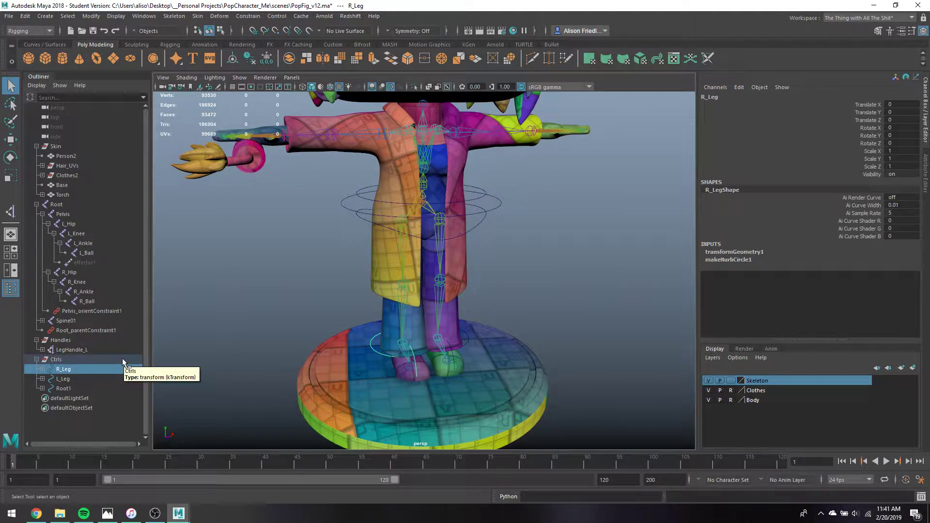
left_click(563, 290)
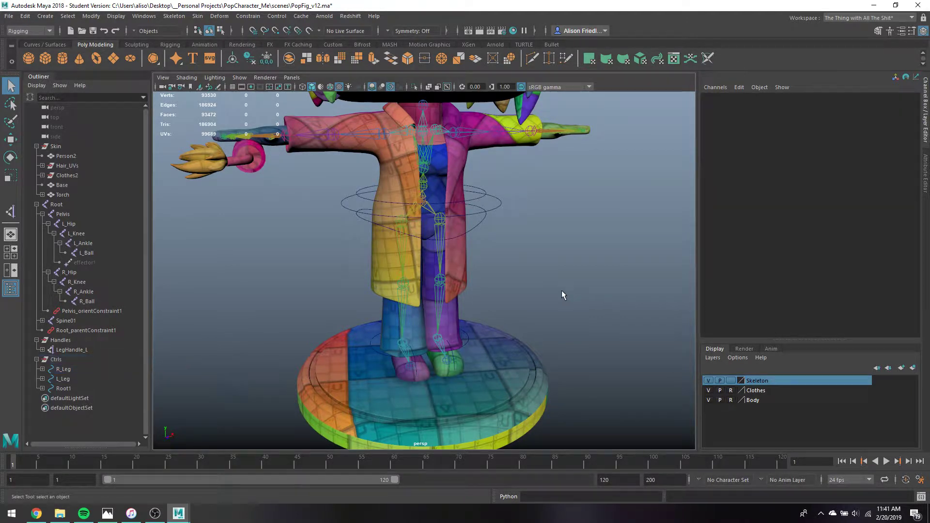
Create an IK handle running from the R_Hip joint to the R_Ankle joint.
left_click(198, 19)
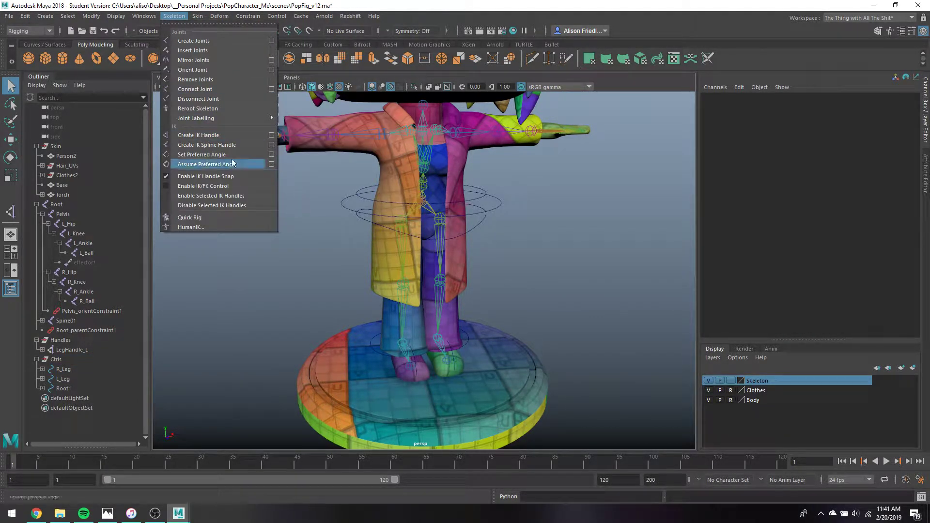
left_click(199, 135)
left_click(405, 226)
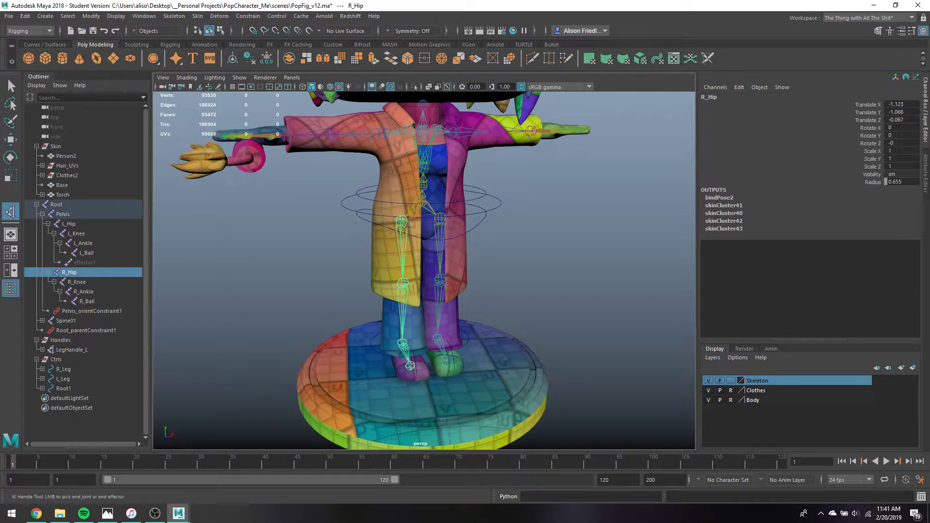
left_click(403, 344)
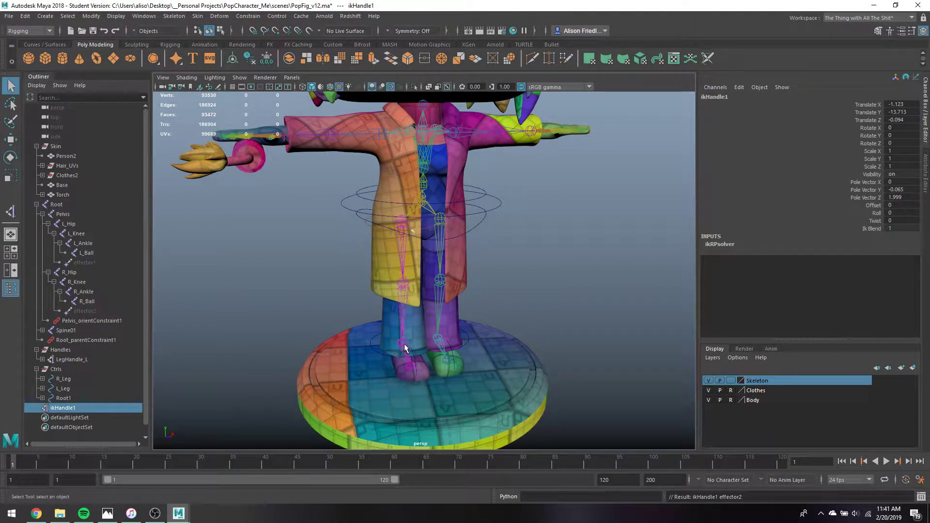
Rename the new IK handle LegHandle_R and place it in the Handles group.
left_click(65, 409)
double_click(64, 410)
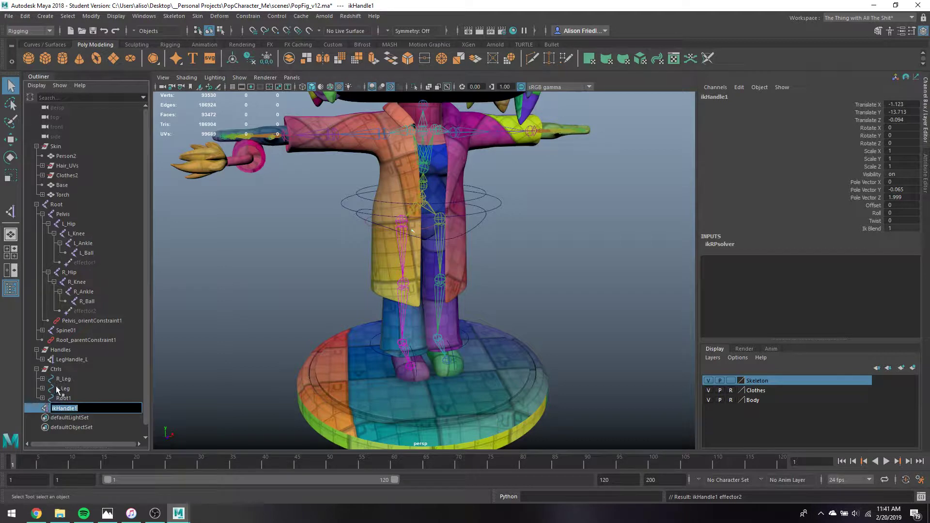
type("LegHandle_R")
key("Return")
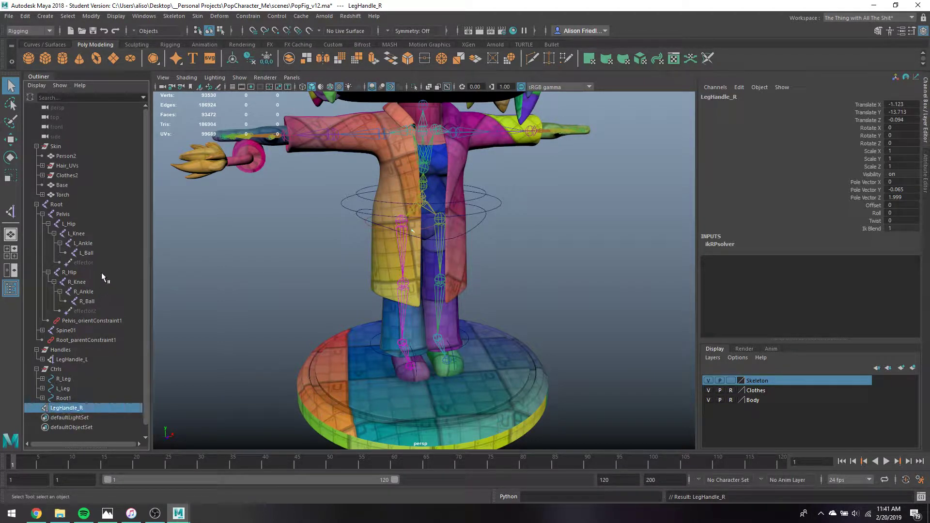
left_click_drag(70, 408, 51, 353)
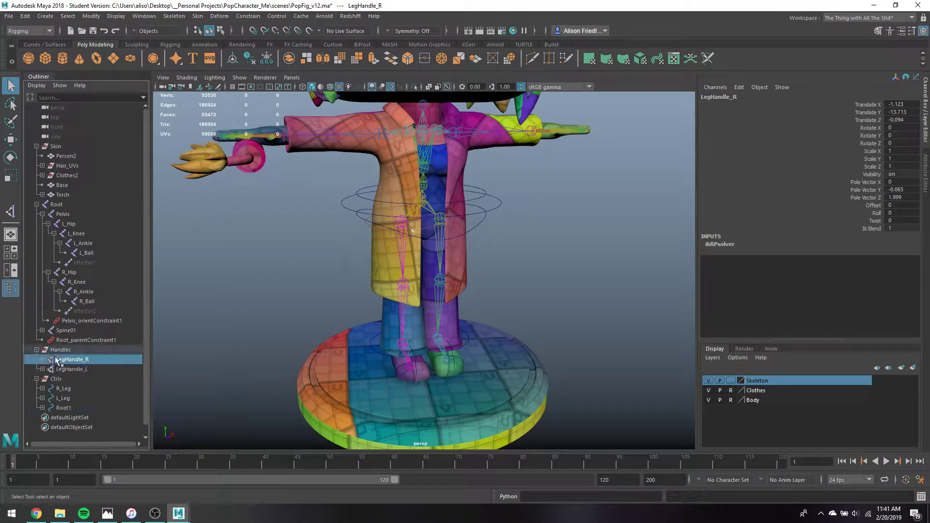
Parent-constrain LegHandle_R to the R_Leg control curve.
left_click(386, 353)
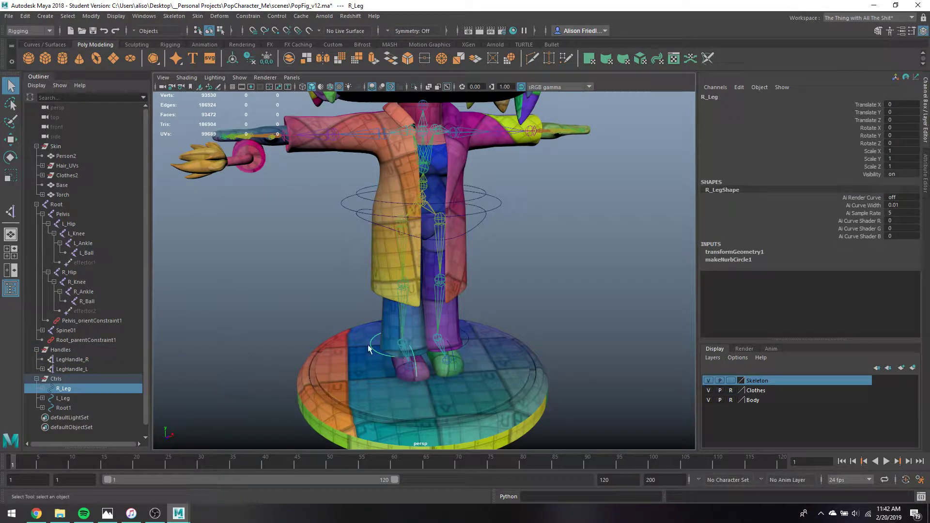
left_click(73, 359, "ctrl")
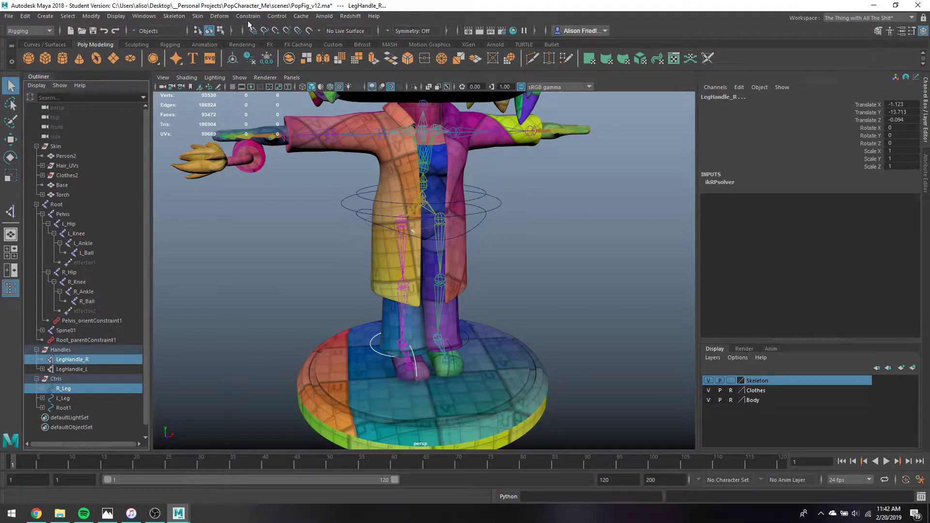
left_click(237, 18)
left_click(254, 39)
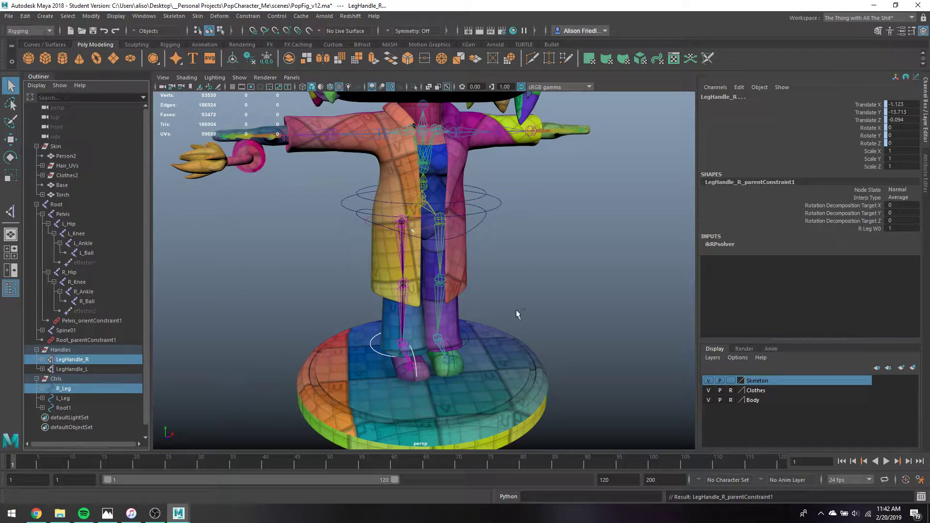
Test the right leg's IK by moving the Root1 control down slightly, and undo the move.
left_click(490, 210)
key("w")
left_click_drag(423, 169, 409, 177)
key("ctrl+z")
key("q")
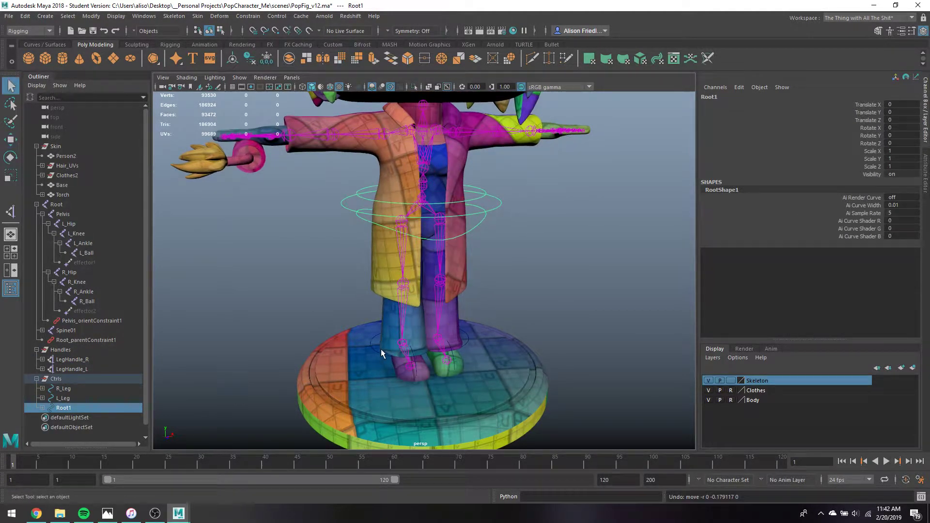
Hide the Handles group so the IK handles do not get in the way of selecting the ankle joints.
left_click(396, 354)
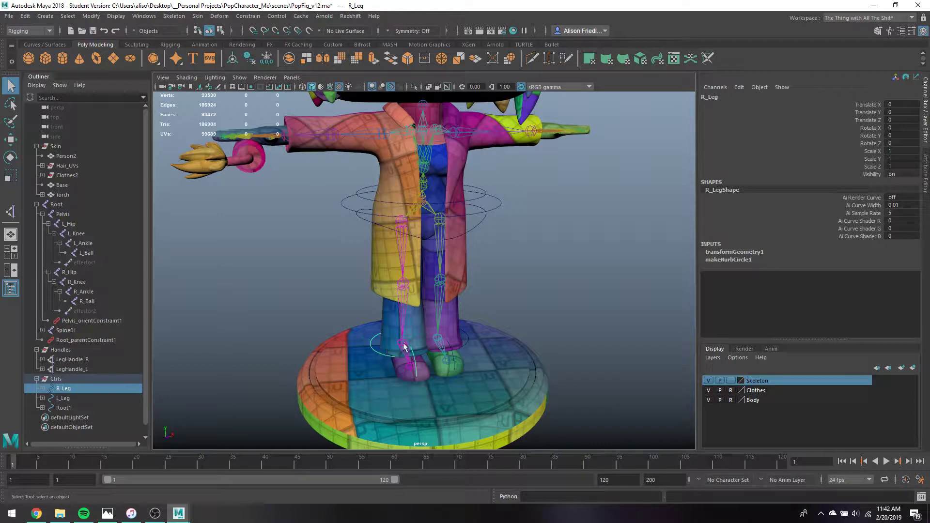
left_click(404, 345, "shift")
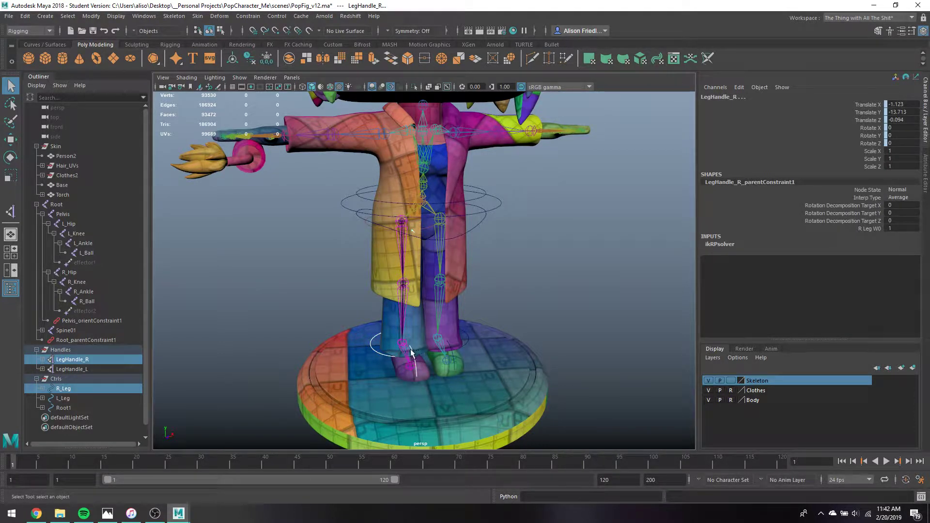
key("ctrl+z")
key("shift+z")
key("ctrl+z")
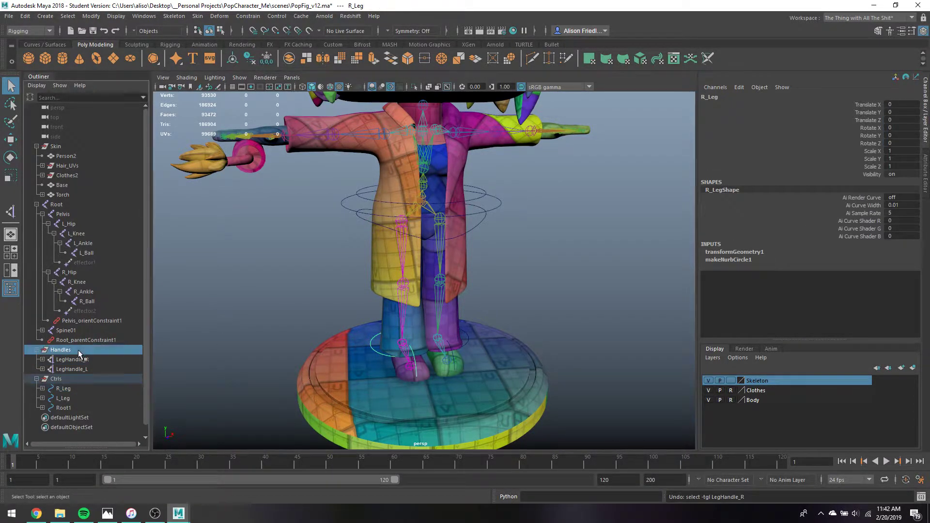
key("ctrl+h")
Orient-constrain the R_Ankle joint to the R_Leg control curve.
left_click(385, 356)
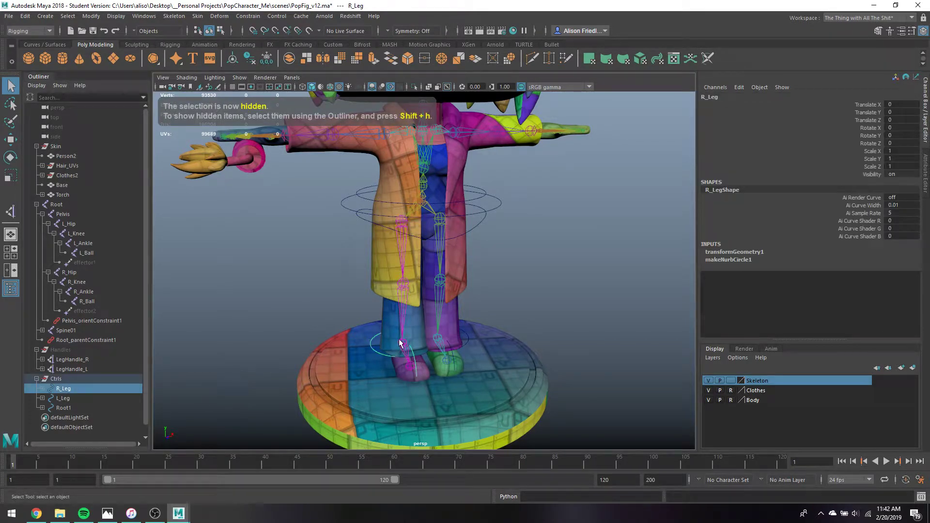
left_click(401, 343, "shift")
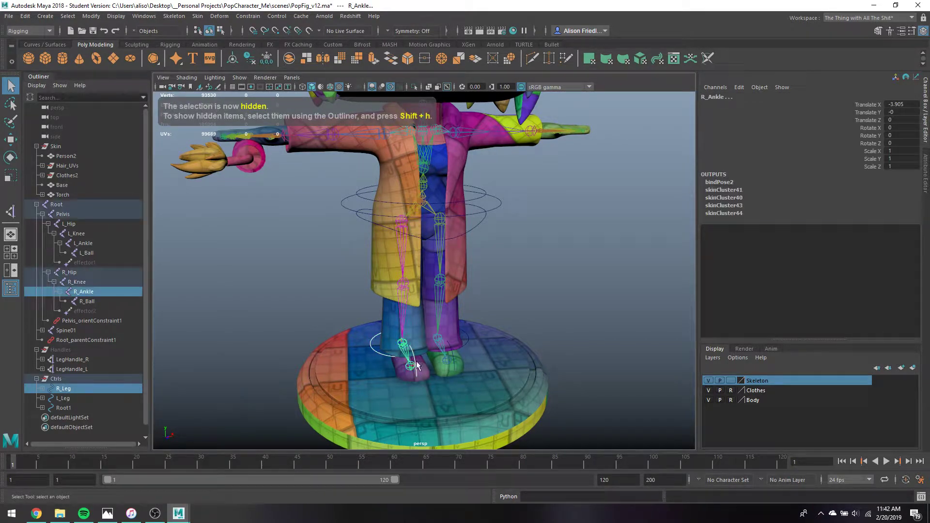
left_click(249, 17)
left_click(306, 60)
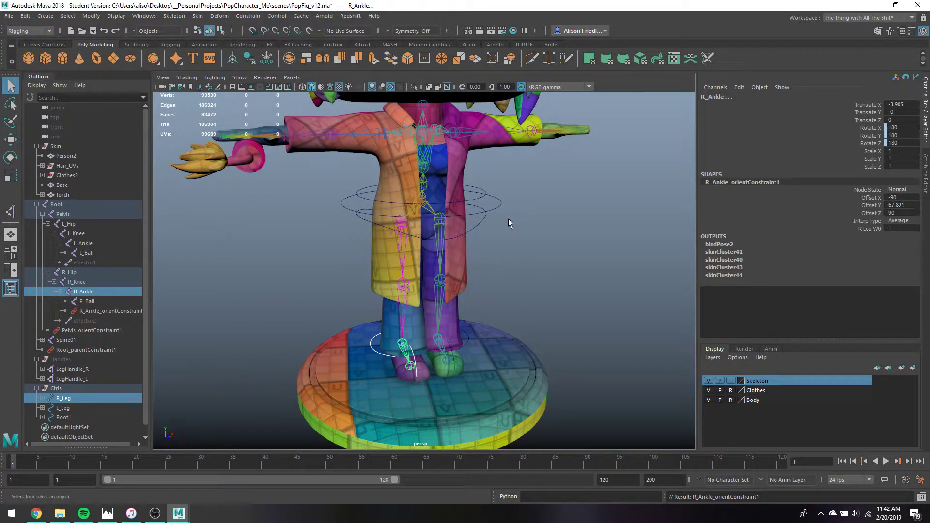
Test the ankle constraint by moving the Root1 control vertically, inspect the feet from the side and undo the move.
left_click(500, 202)
key("w")
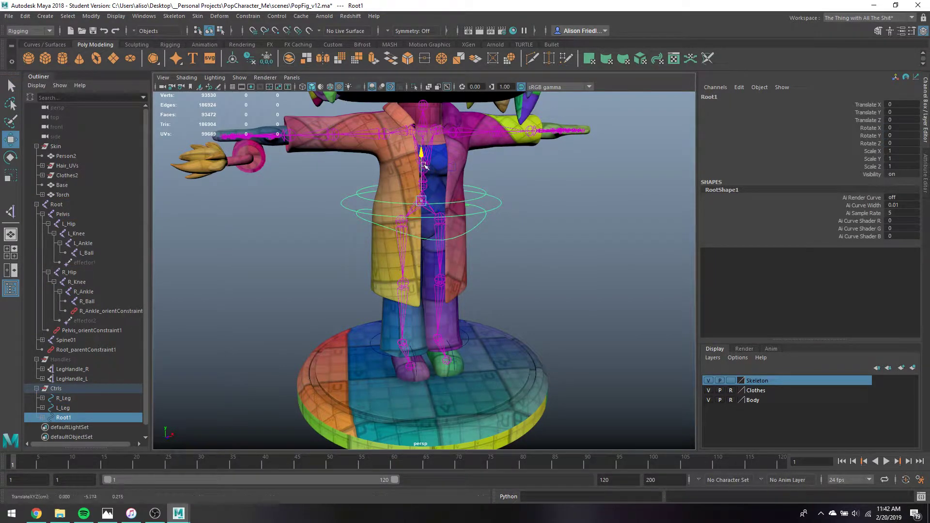
left_click_drag(424, 166, 407, 149)
left_click_drag(408, 269, 487, 270, "alt")
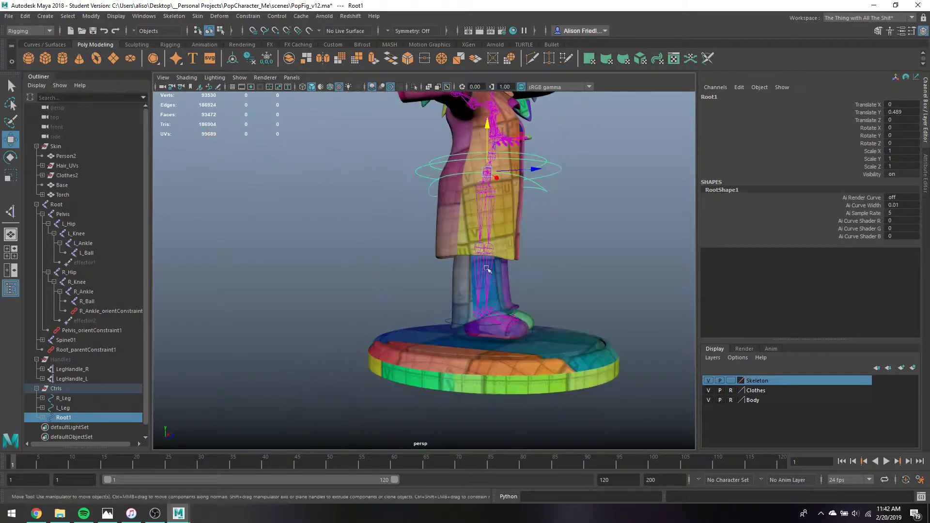
key("ctrl+z")
Orient-constrain the L_Ankle joint to the L_Leg control curve.
left_click_drag(556, 323, 477, 344, "alt")
key("q")
left_click(481, 338)
left_click(451, 336, "shift")
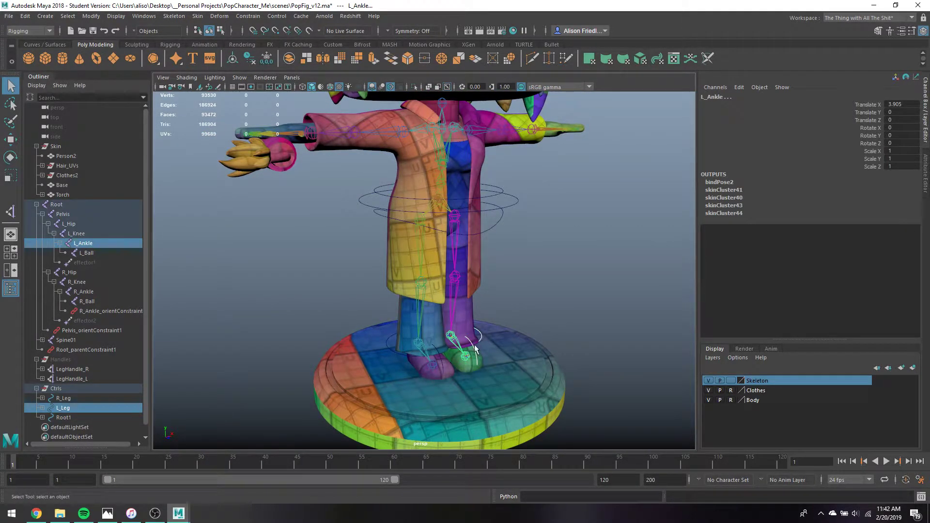
key("g")
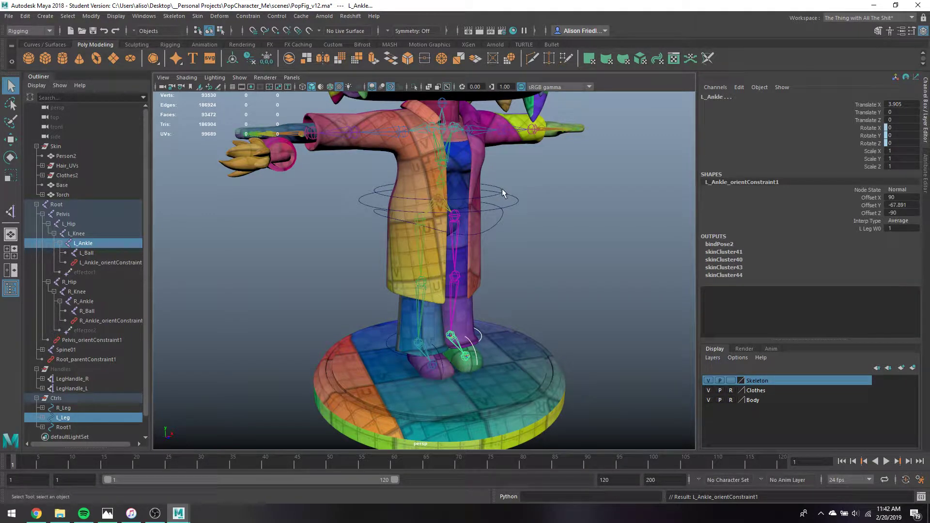
Test both legs by lowering the Root1 control until the knees bend, and undo the move.
left_click(518, 200)
key("w")
mouse_move(439, 171)
left_mouse_down()
mouse_move(437, 189)
mouse_move(438, 180)
left_mouse_up()
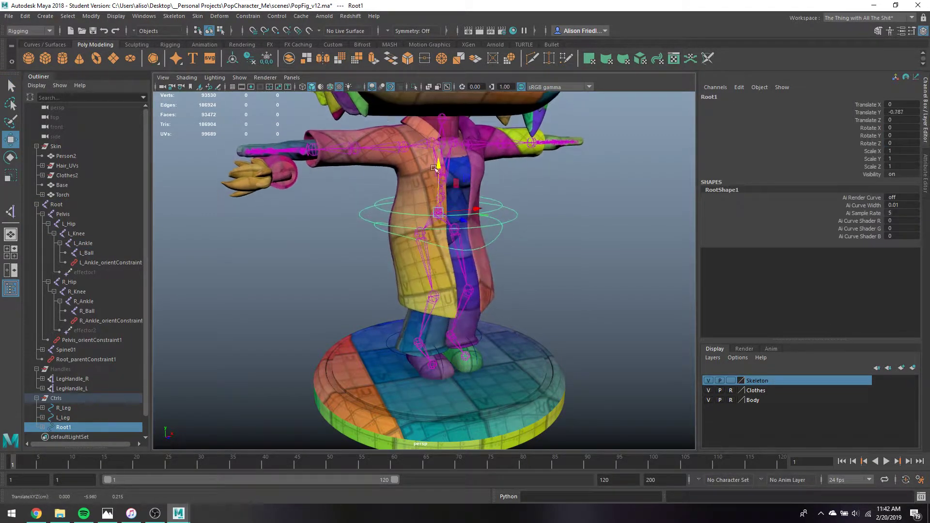
key("ctrl+z")
key("q")
Test the arm by rotating the R_Shoulder joint, and undo the rotation.
left_click(402, 132)
key("e")
left_click_drag(363, 118, 352, 151)
key("ctrl+z")
Save the scene under its current name and clear the selection.
key("ctrl+s")
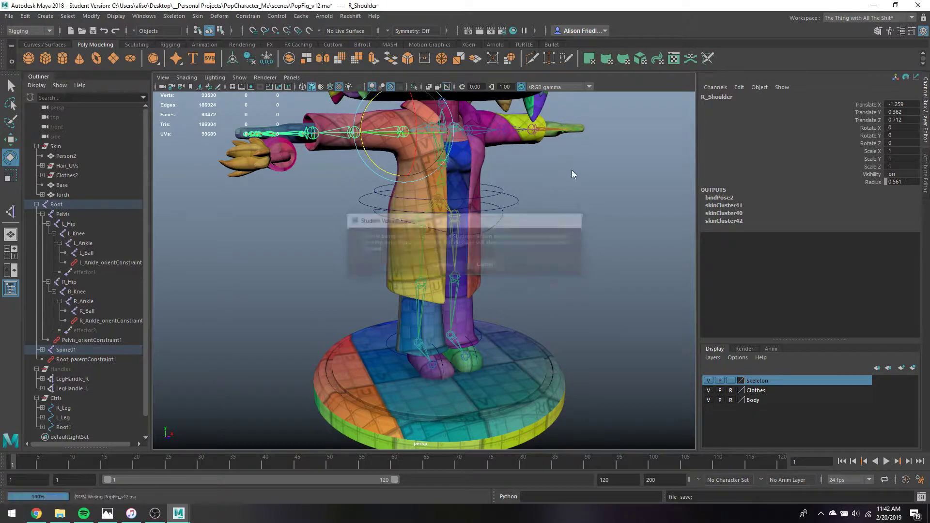
scroll(562, 209, "down", 2)
left_click_drag(567, 221, 515, 253, "alt")
key("ctrl+s")
key("Return")
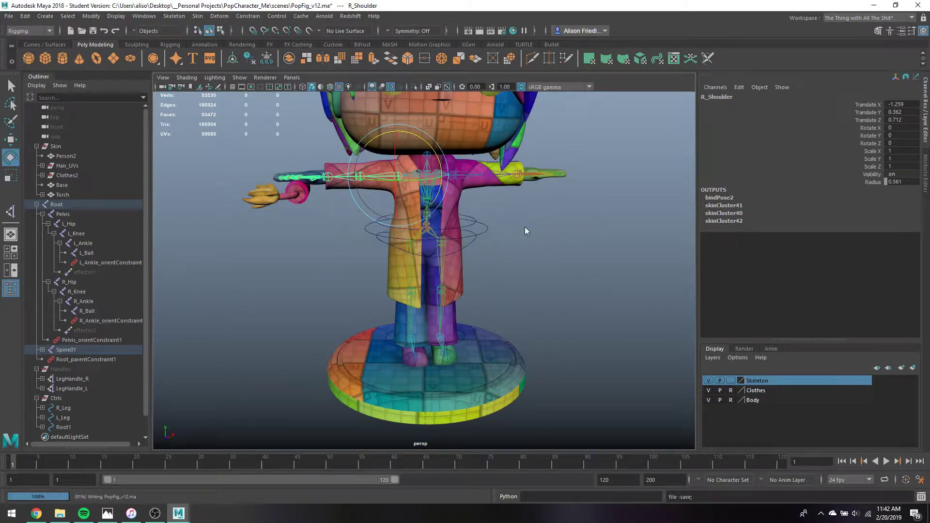
key("q")
left_click(524, 227)
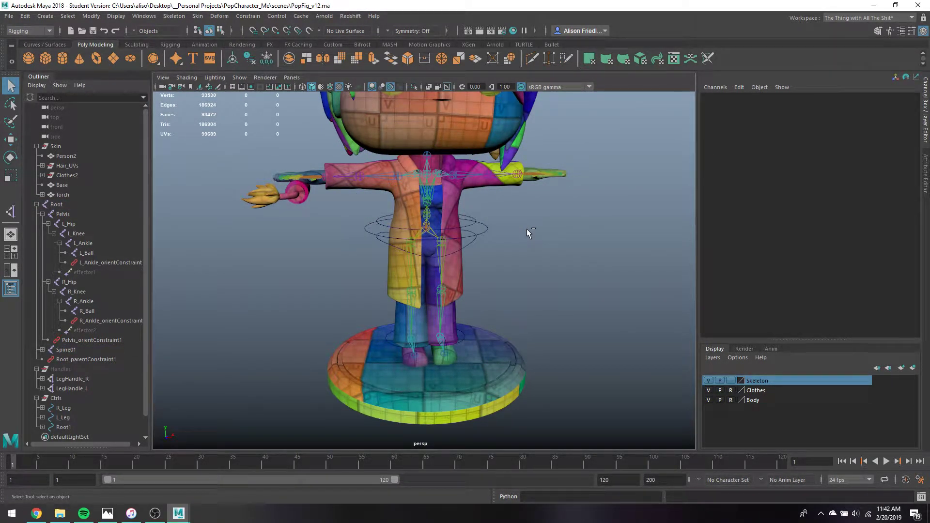
Save the scene as a new version named PopFig_v13_StartPose.
key("ctrl+s")
key("ctrl+shift+s")
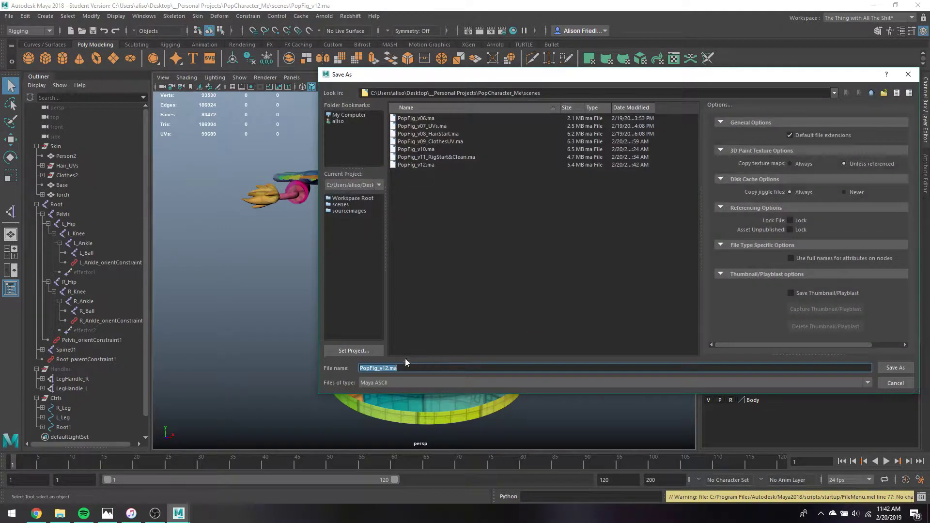
left_click_drag(386, 367, 538, 382)
type("3_StartPose")
key("Return")
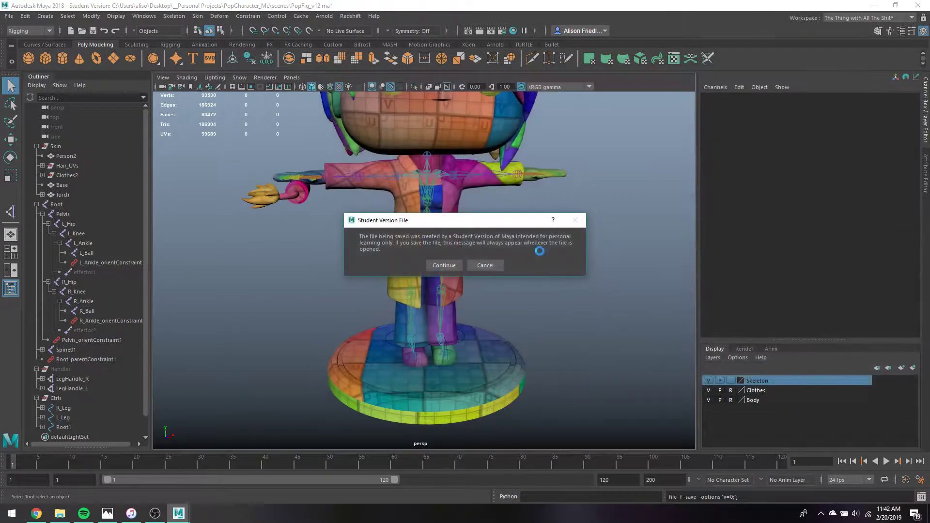
key("Return")
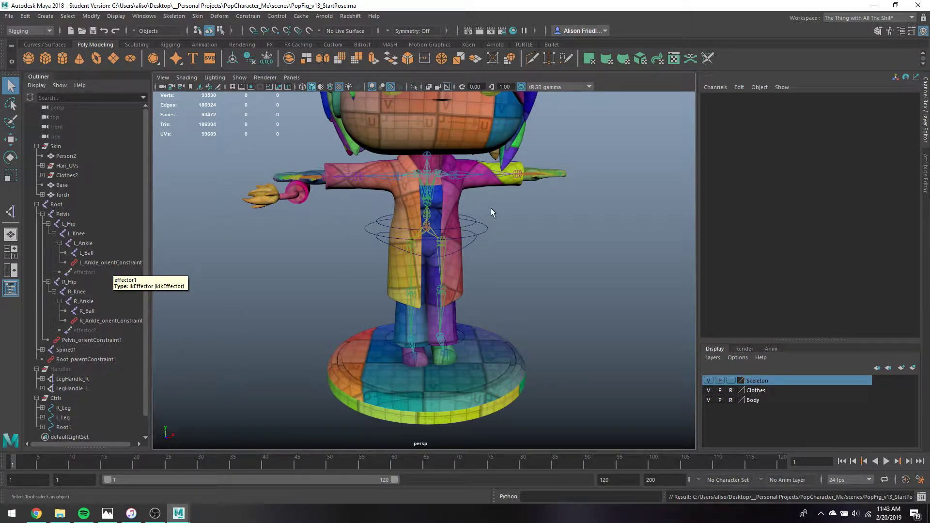
Expand the whole Spine01 hierarchy and select every joint from Spine02 through R_Thumb02.
left_click(427, 217)
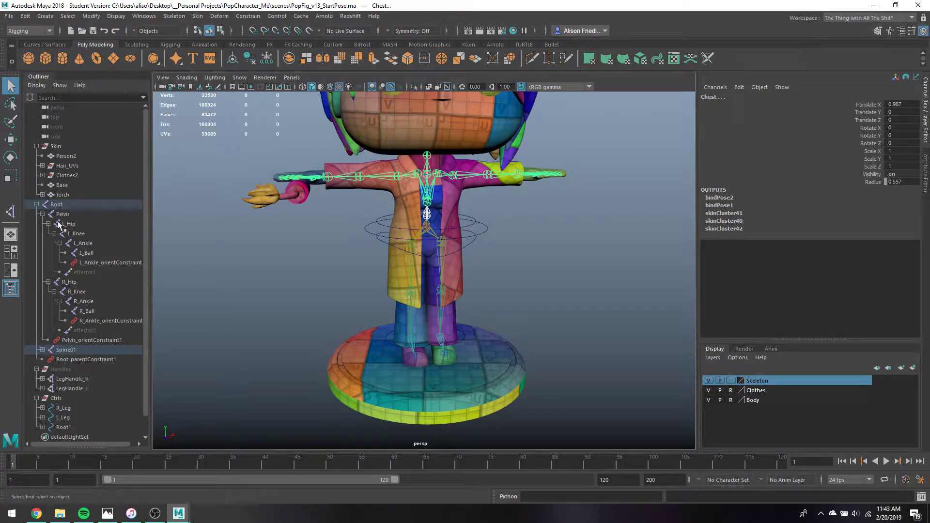
left_click(73, 224)
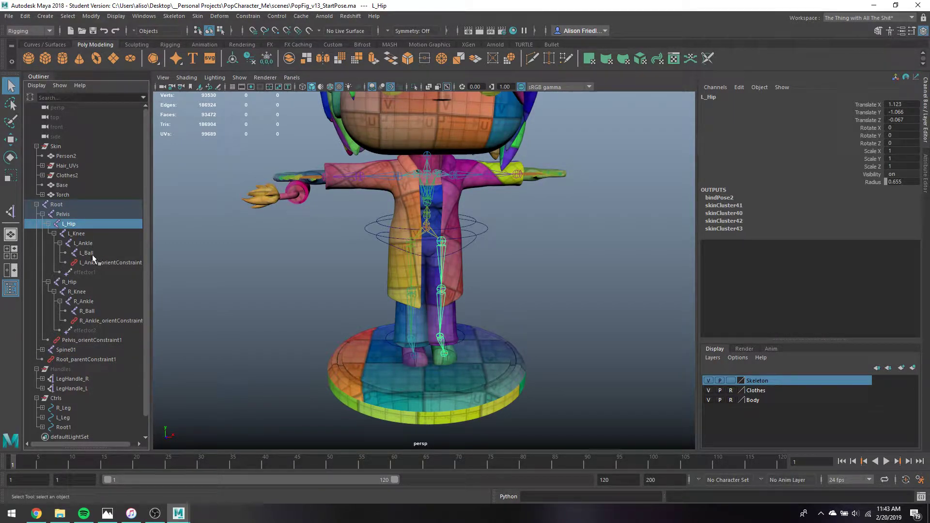
left_click(43, 349)
left_click(48, 359, "shift")
scroll(95, 342, "down", 4)
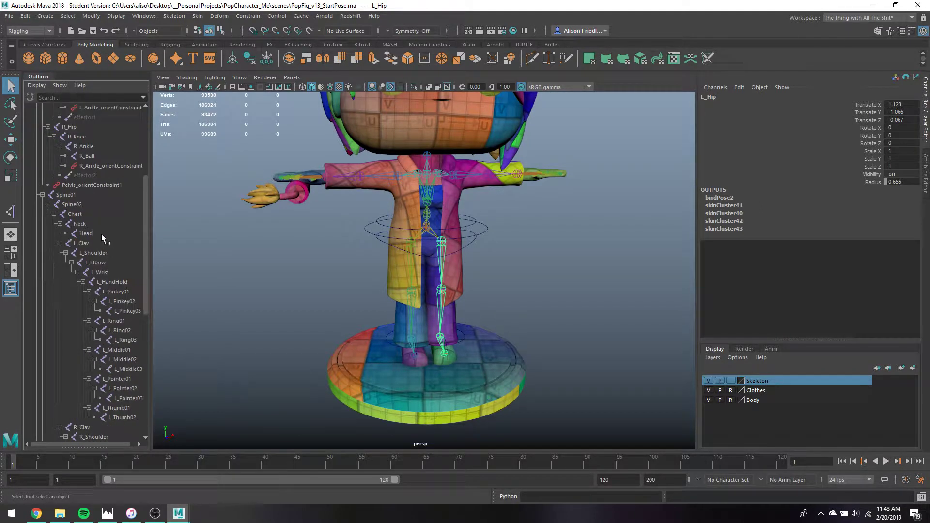
left_click(72, 204)
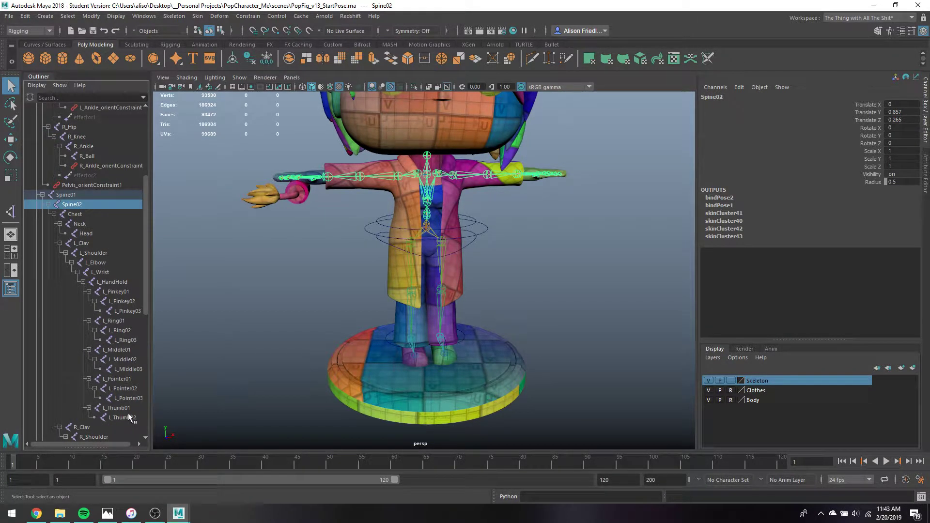
scroll(130, 411, "down", 2)
scroll(126, 341, "down", 5)
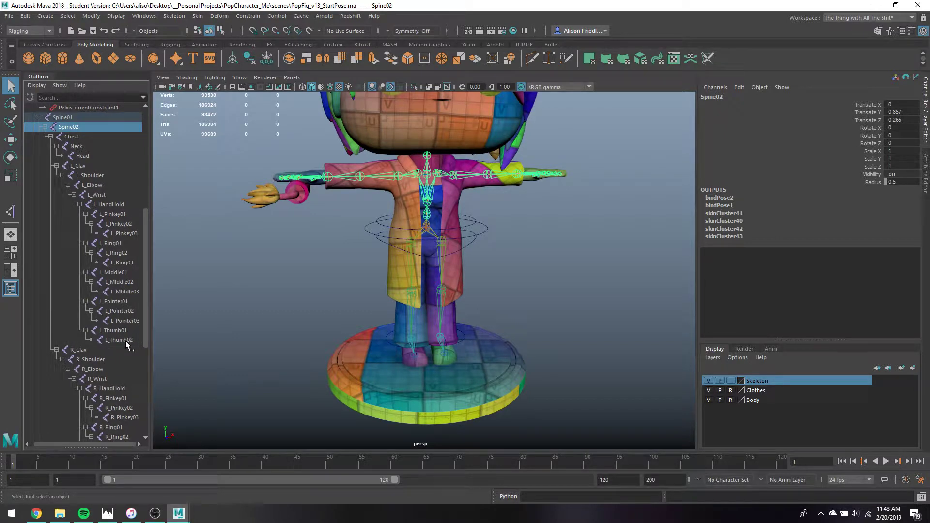
left_click(122, 321, "shift")
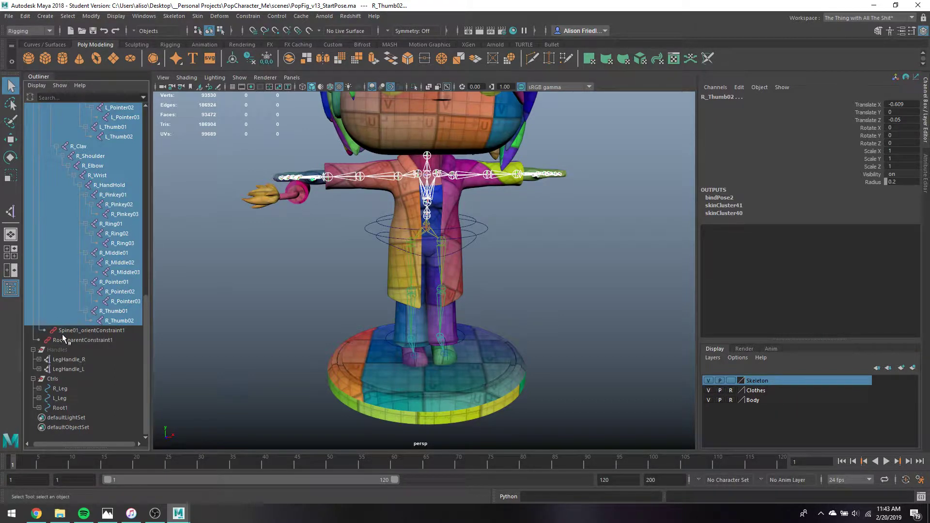
scroll(108, 278, "up", 10)
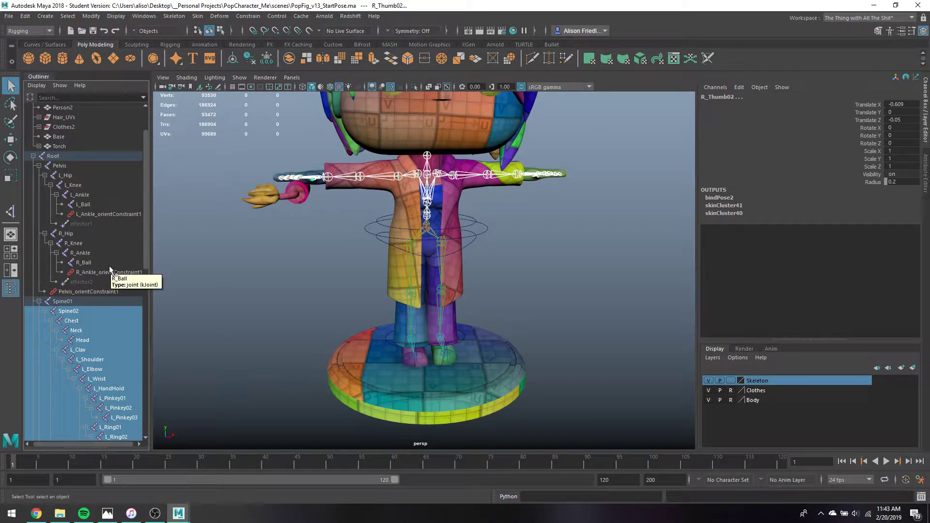
Set the playback range to end at frame 20 and key the selected upper-body joints at frame 1.
left_click(618, 480)
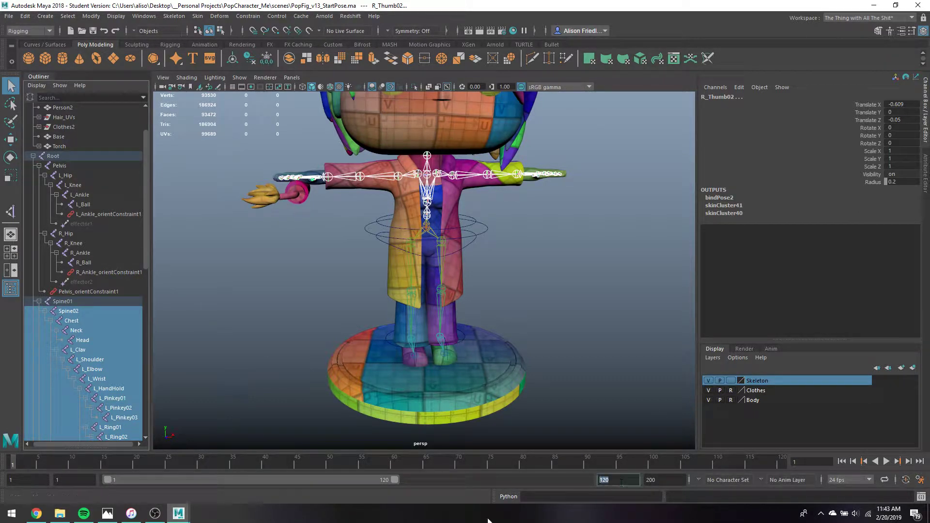
type("20")
key("Return")
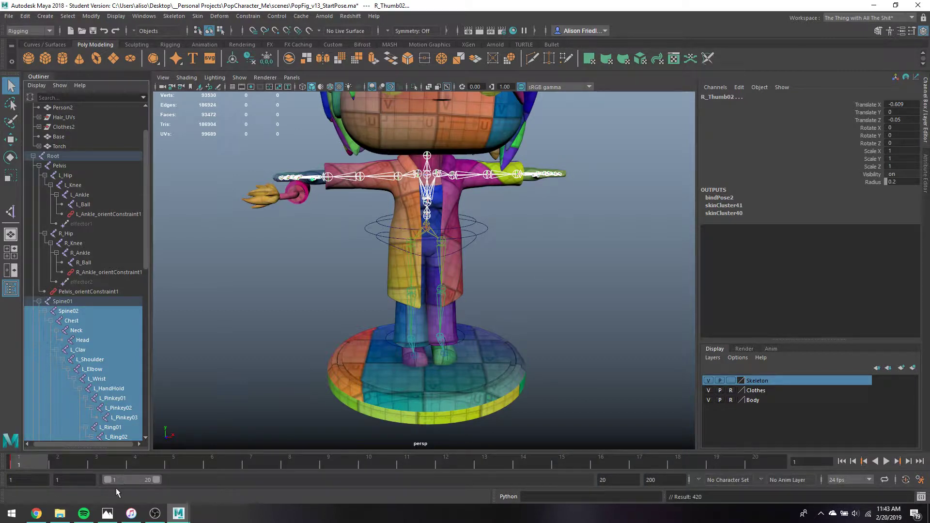
key("s")
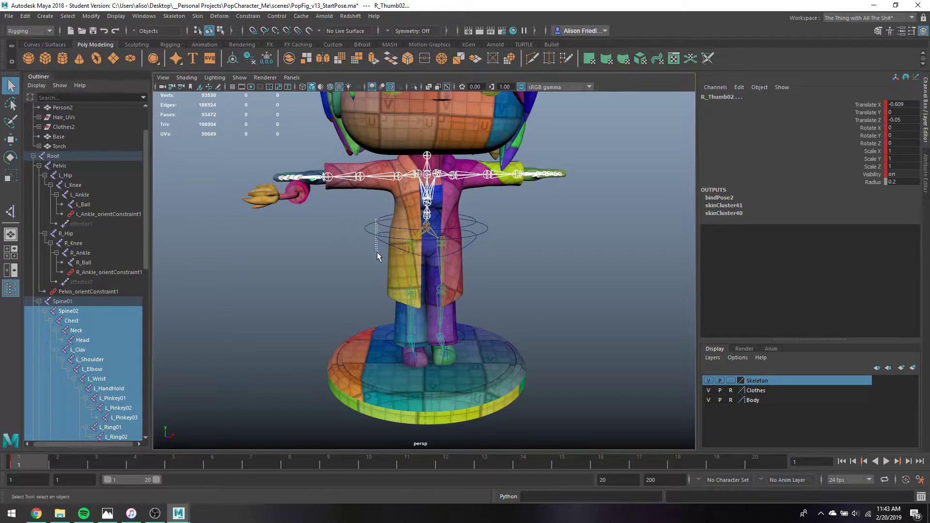
Set keys at frame 1 on the waist control curves and on the control curves of both legs.
left_click(378, 222)
left_click(393, 337, "shift")
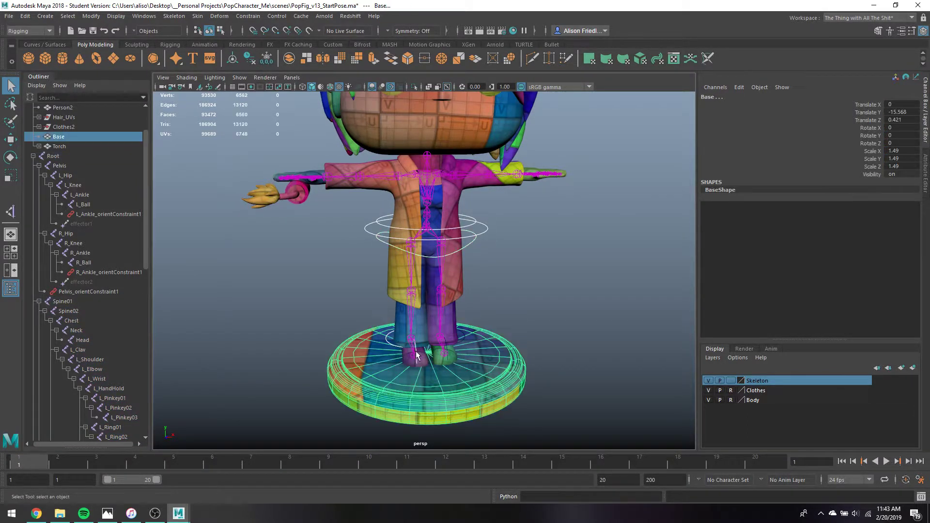
key("ctrl+z")
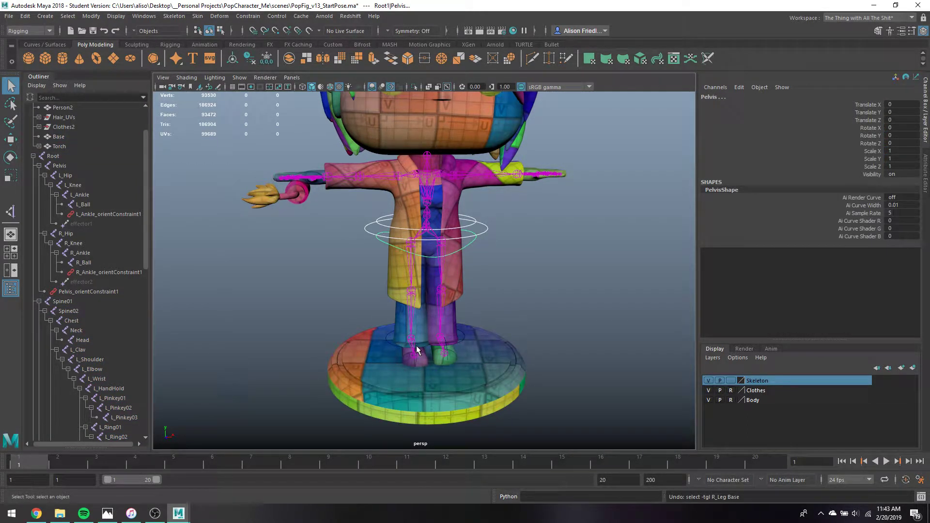
key("s")
left_click(416, 351)
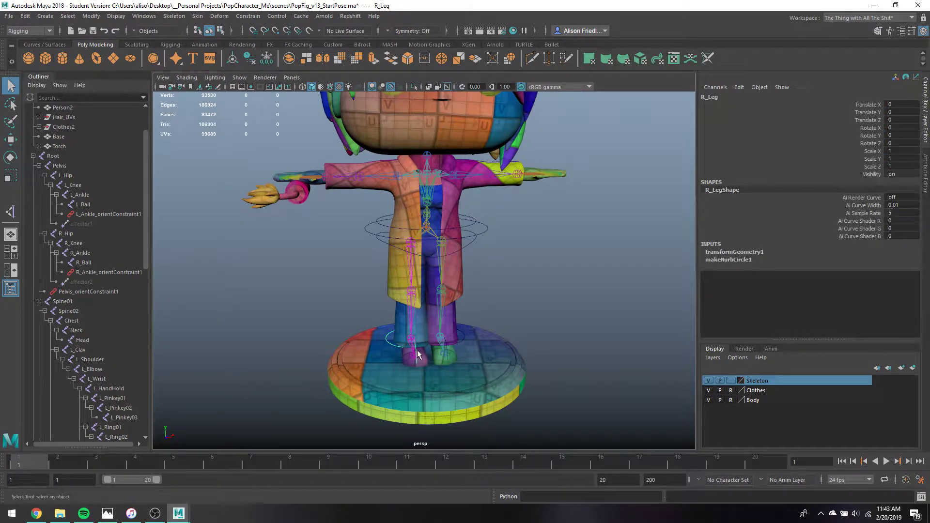
left_click(447, 347)
left_click(461, 339)
key("s")
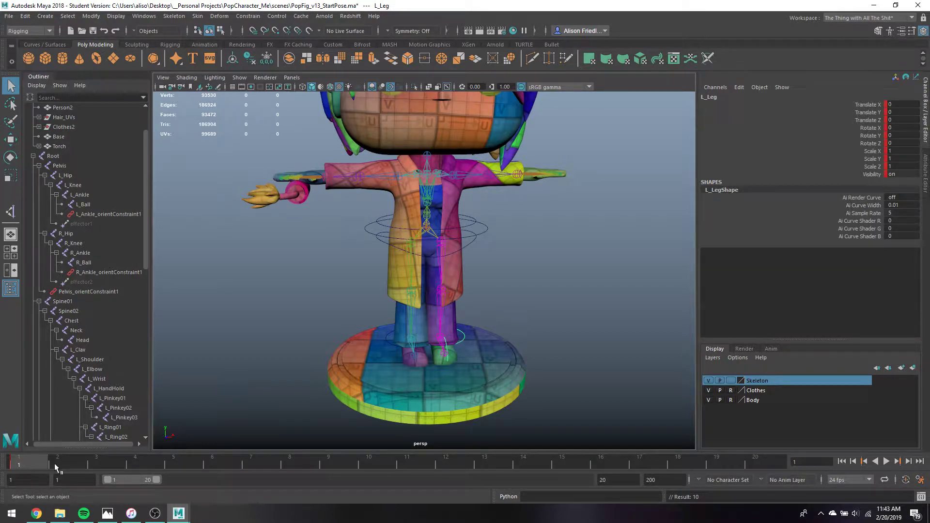
At frame 20, move the R_Leg control outward to about -1.09 in Translate X and rotate it about -29 degrees in Y.
left_click_drag(55, 464, 756, 462)
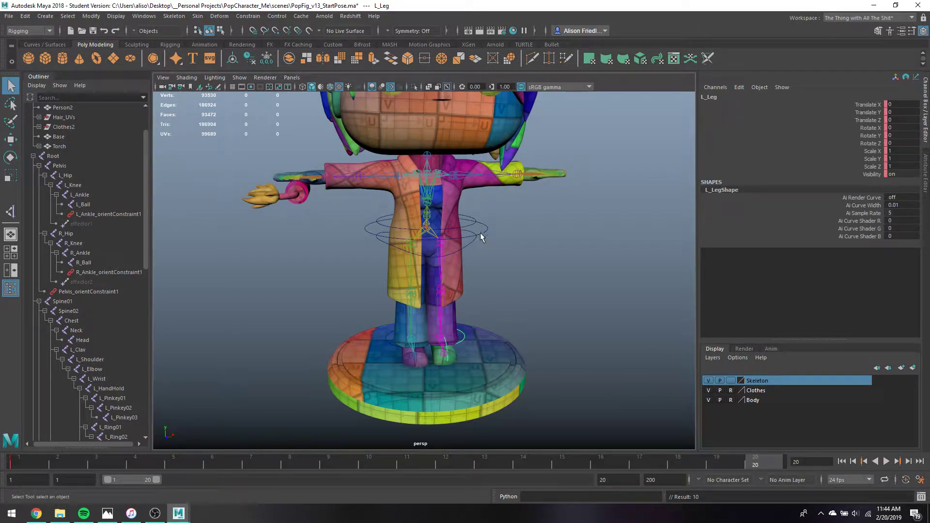
left_click(388, 342)
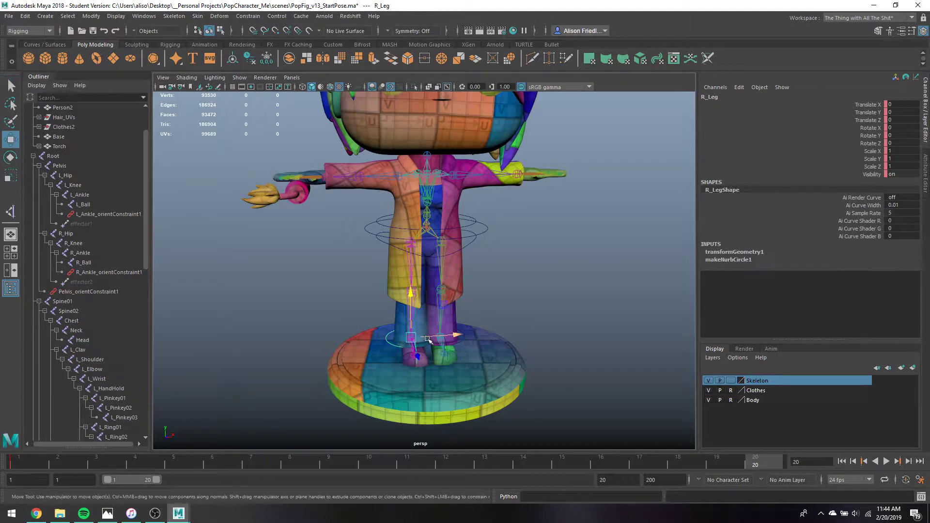
key("e")
left_click_drag(420, 344, 432, 306)
key("q")
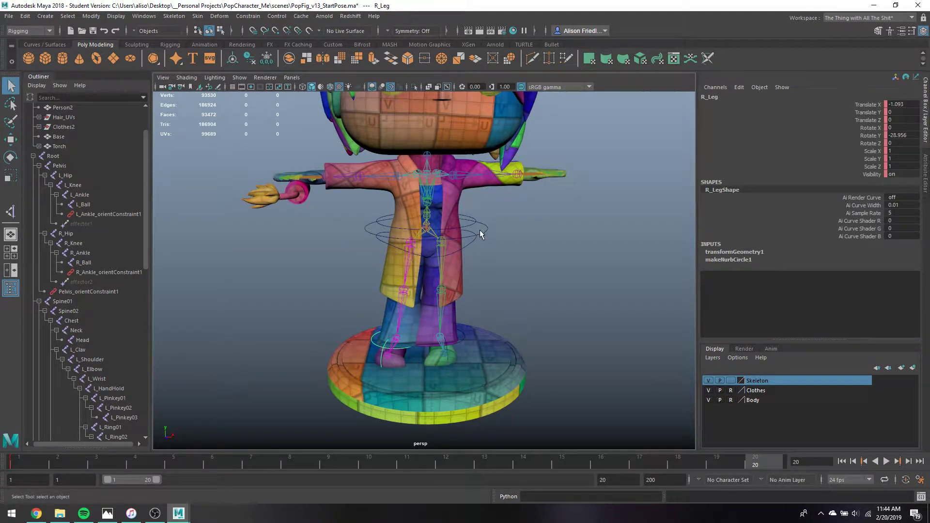
Shift the Root1 control to about -0.8 in Translate X and -0.18 in Translate Y.
left_click(482, 231)
key("w")
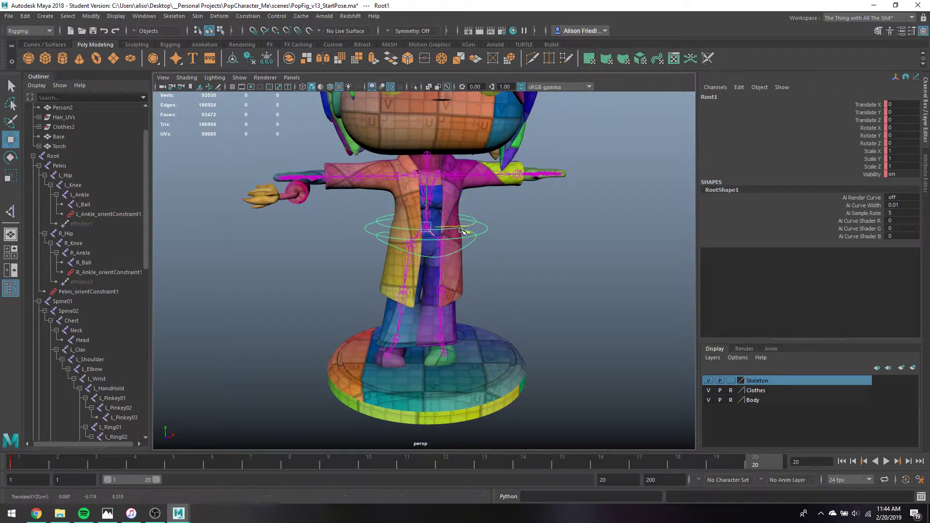
left_click_drag(468, 231, 448, 245)
key("ctrl+z")
key("q")
key("w")
left_click_drag(391, 204, 390, 206)
mouse_move(424, 242)
left_mouse_down("alt")
mouse_move(388, 235)
mouse_move(423, 237)
left_mouse_up("alt")
key("q")
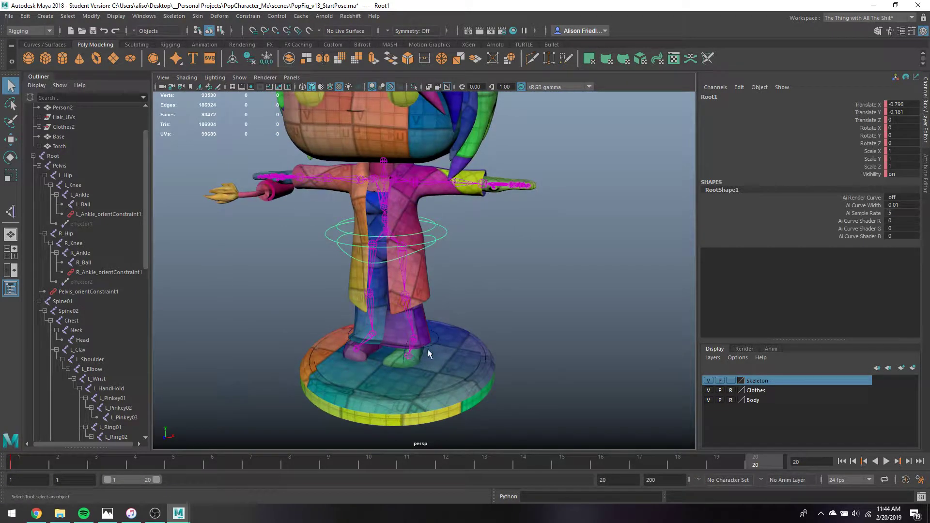
Pose the L_Leg control at about -0.7 in Translate Z and 23.6 degrees in Rotate Y.
left_click(435, 346)
key("e")
mouse_move(435, 346)
left_mouse_down()
mouse_move(427, 361)
mouse_move(399, 368)
mouse_move(344, 338)
mouse_move(347, 322)
mouse_move(355, 331)
left_mouse_up()
key("w")
key("q")
Switch to untextured shaded display and adjust the R_Leg control to about 1.04 in Translate Z and -35.8 degrees in Rotate Y.
key("4")
key("5")
left_click(354, 331)
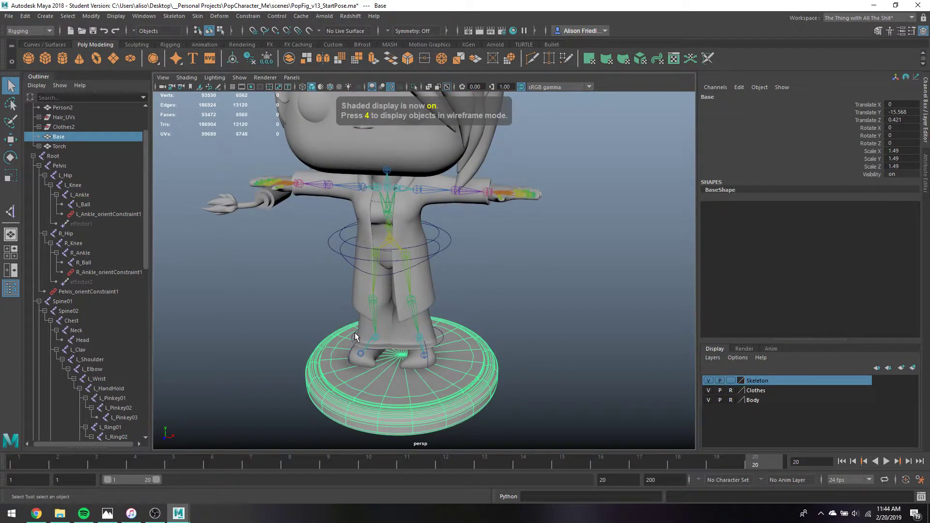
left_click(354, 332)
key("w")
left_click_drag(367, 358, 436, 367)
key("e")
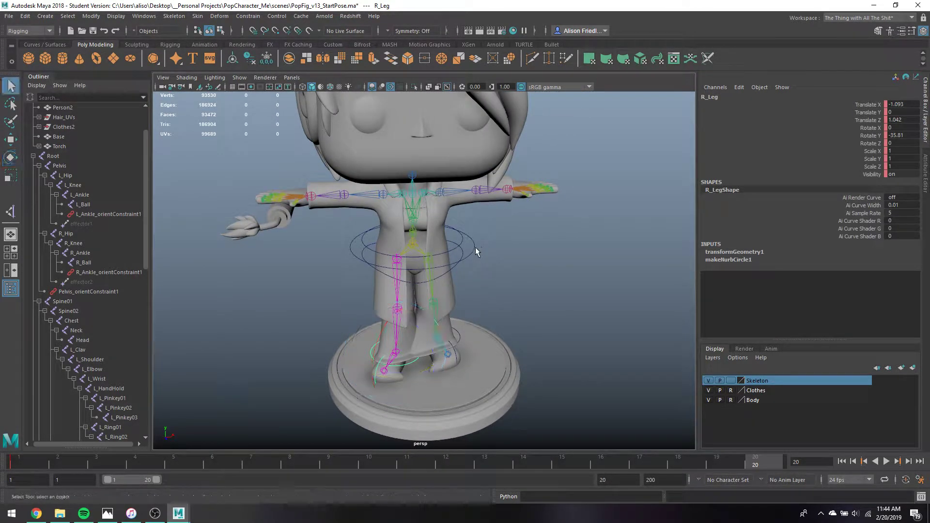
Recenter the Root1 control to about 0.01 in Translate X and rotate it about 2.4 degrees in X and -9.1 in Y.
left_click(476, 247)
key("w")
left_click_drag(466, 245, 364, 227)
key("e")
key("q")
left_click(359, 220)
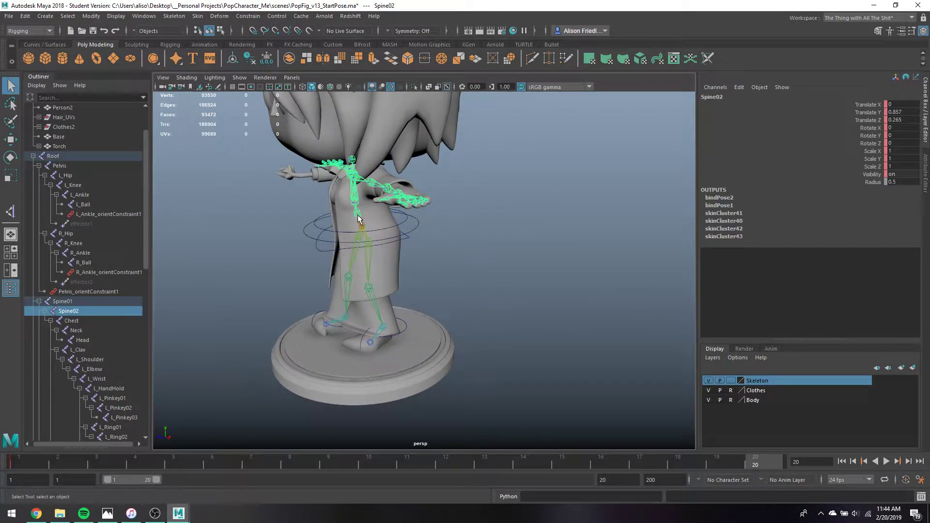
Turn on auto keyframing and key Translate X through Rotate Y on the leg and ball controls of both feet at frame 20.
left_click_drag(388, 301, 428, 315, "alt")
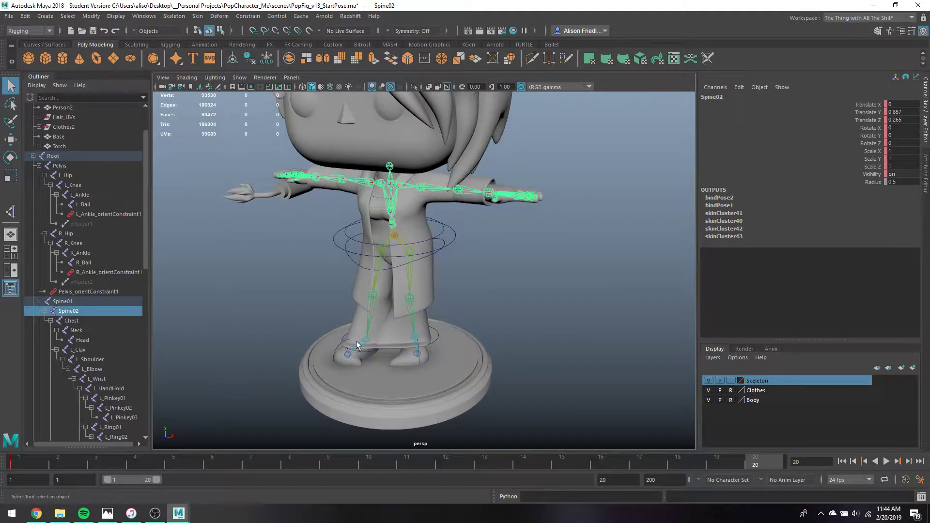
left_click(347, 342)
left_click(343, 339)
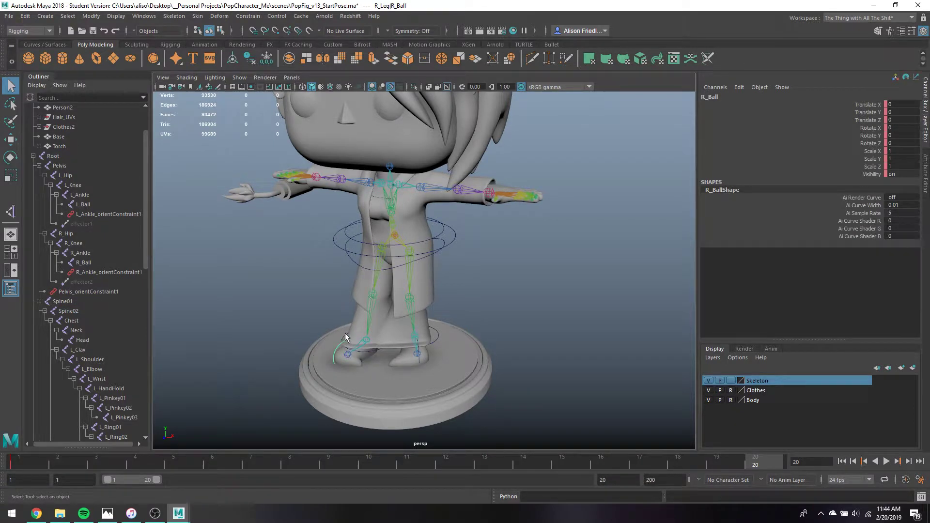
left_click(421, 361, "shift")
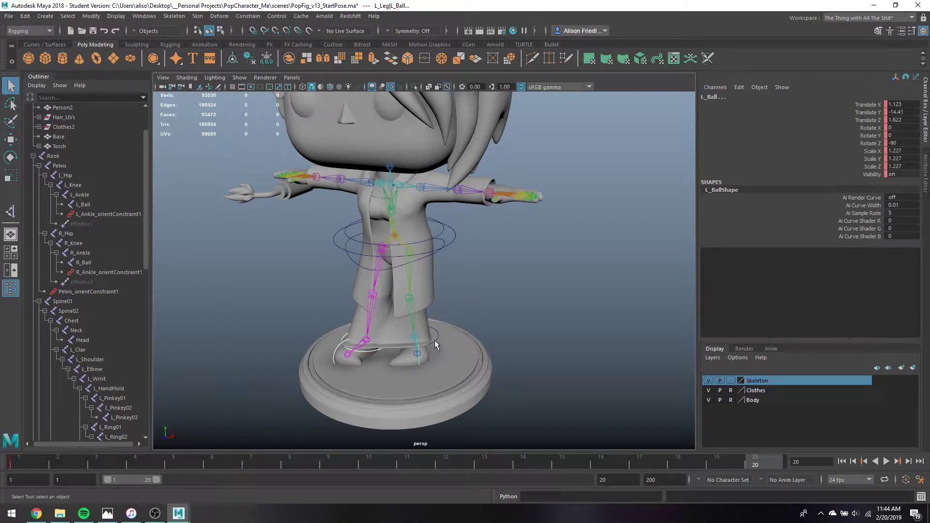
left_click(436, 344)
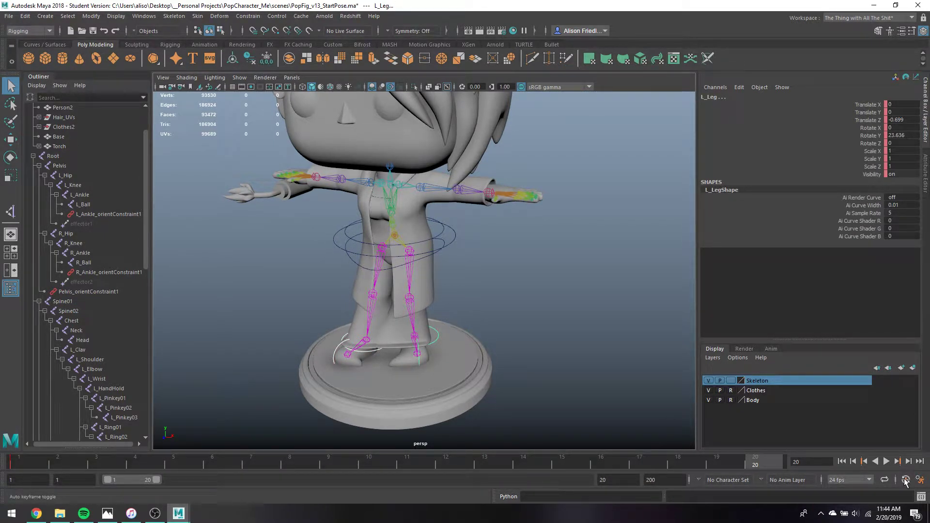
left_click(905, 480)
left_click_drag(870, 135, 866, 121)
right_click(867, 104)
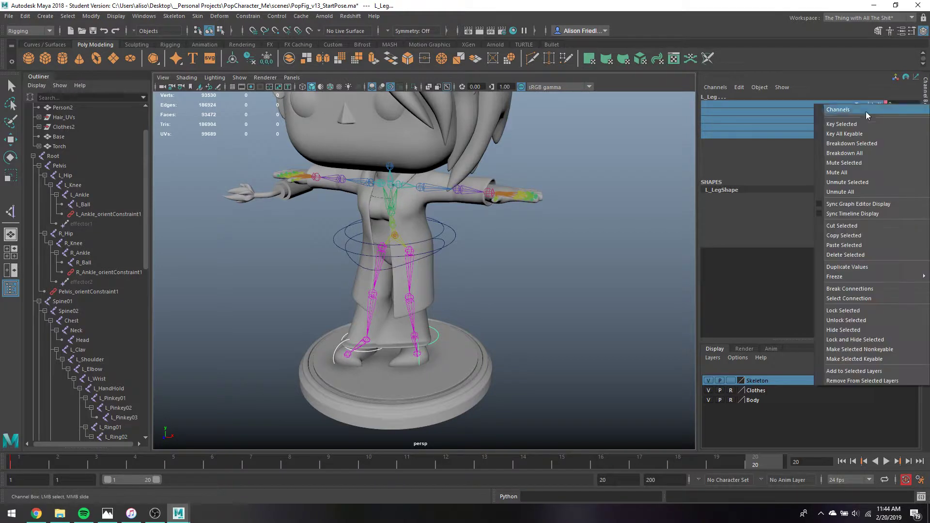
left_click(856, 124)
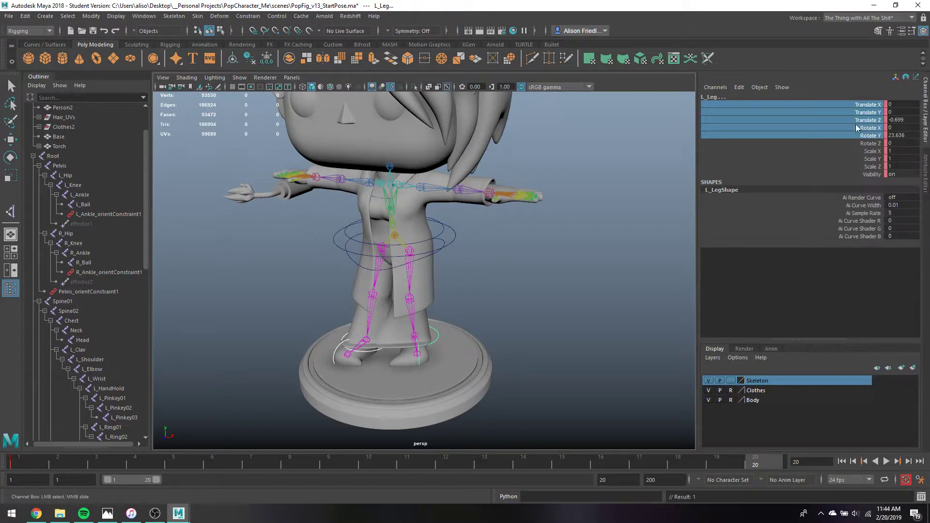
Tilt the Root1 control to about 1.3, -9.3 and 6.6 degrees and lower it to about -0.32 in Translate Y.
left_click(453, 243)
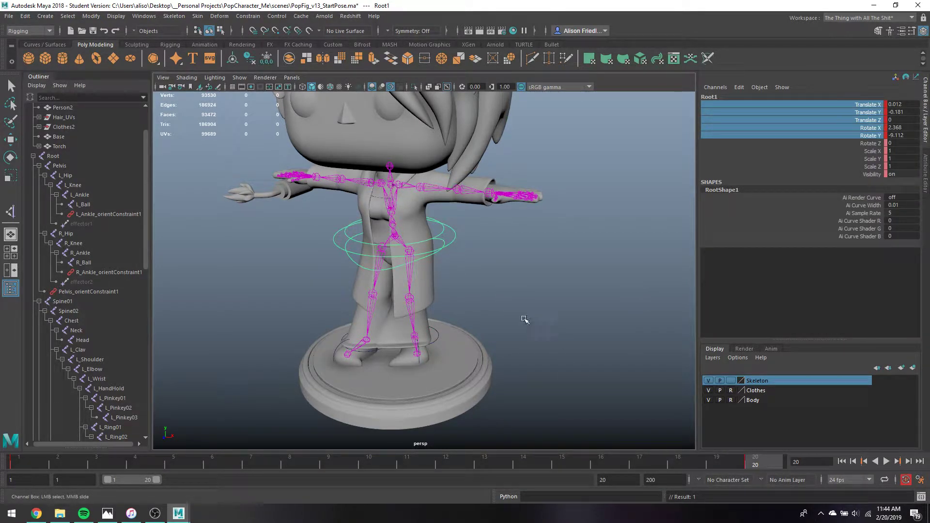
left_click_drag(469, 463, 4, 519)
key("e")
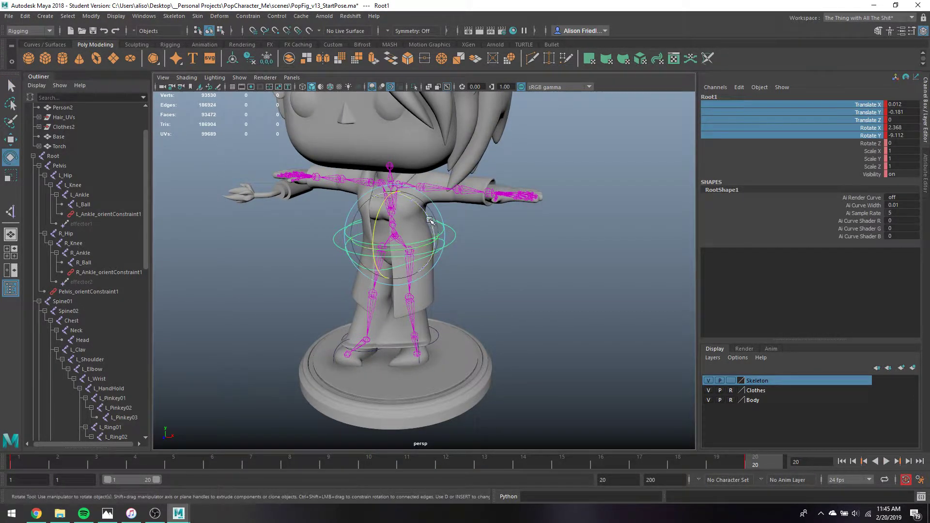
left_click_drag(429, 221, 394, 210)
key("w")
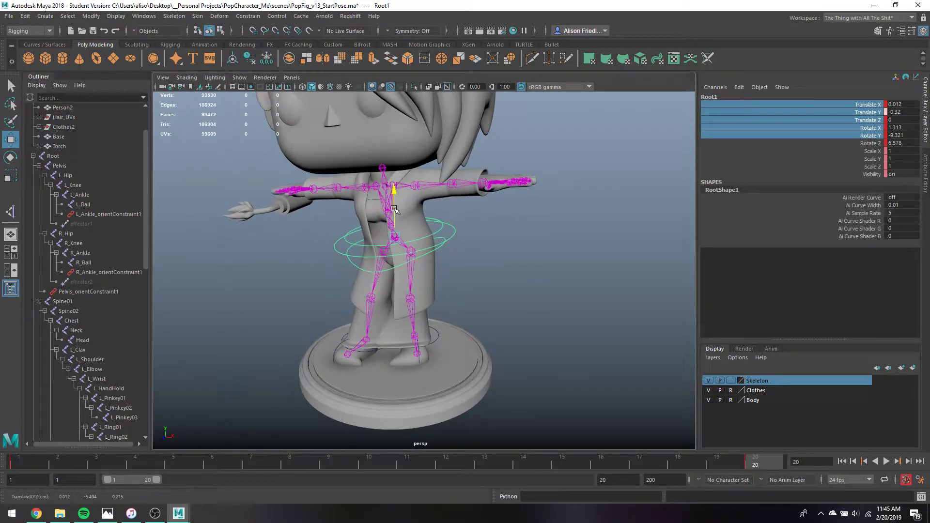
Lower the left arm by rotating the L_Shoulder joint to about -45 degrees in Z.
left_click_drag(436, 246, 450, 195, "alt")
key("e")
key("q")
left_click(451, 190)
key("e")
left_click_drag(463, 144, 470, 194)
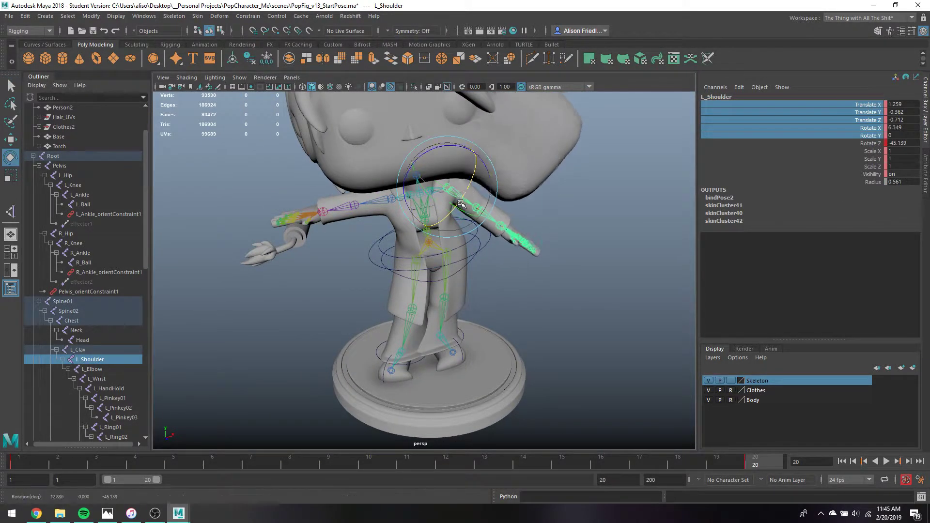
Bend the L_Elbow joint so the left forearm and hand point down toward the hip.
left_click(482, 216)
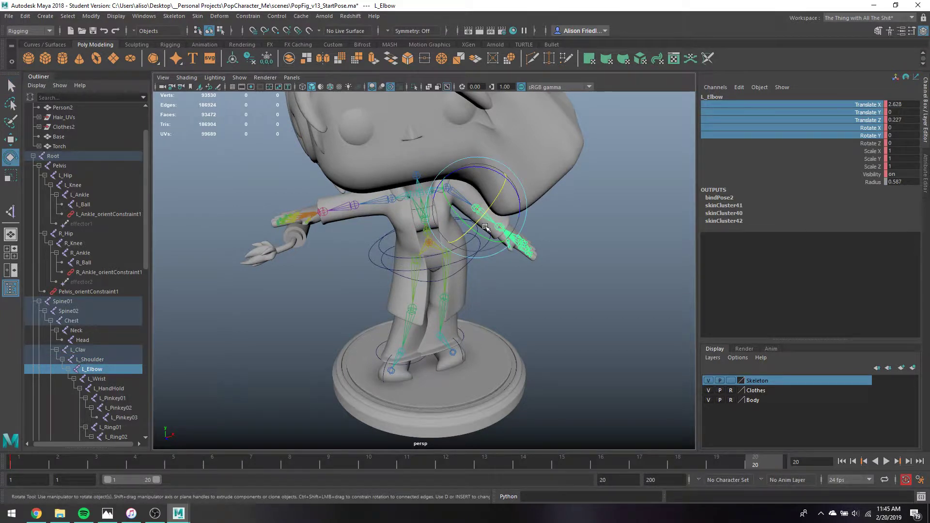
mouse_move(485, 226)
left_mouse_down()
mouse_move(490, 264)
mouse_move(493, 256)
mouse_move(553, 252)
mouse_move(494, 235)
left_mouse_up()
key("q")
left_click(484, 232)
key("e")
key("q")
Rotate the L_Shoulder joint to about 40.7, 16.6 and -37.4 degrees in X, Y and Z.
left_click(461, 181)
key("e")
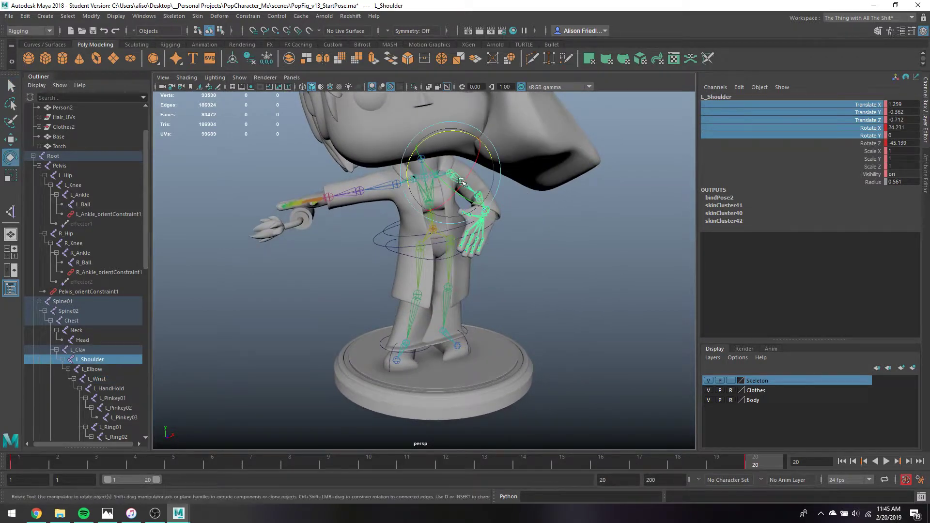
left_click_drag(444, 186, 483, 204)
key("q")
key("e")
key("q")
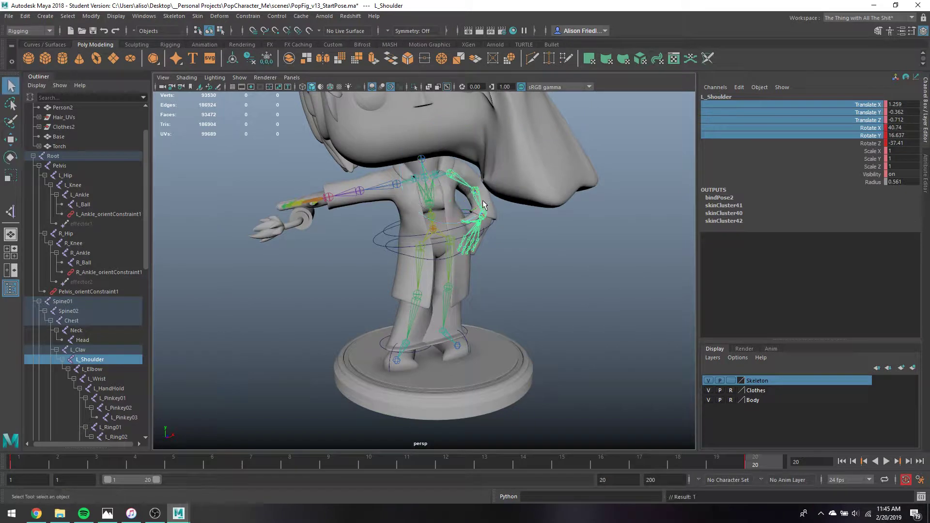
Turn the left hand at the wrist and readjust L_Shoulder to about 61.3, -0.3 and -27.9 degrees.
left_click(485, 214)
key("e")
left_click_drag(509, 239, 510, 229)
left_click_drag(450, 207, 473, 171)
key("q")
left_click(421, 168)
key("e")
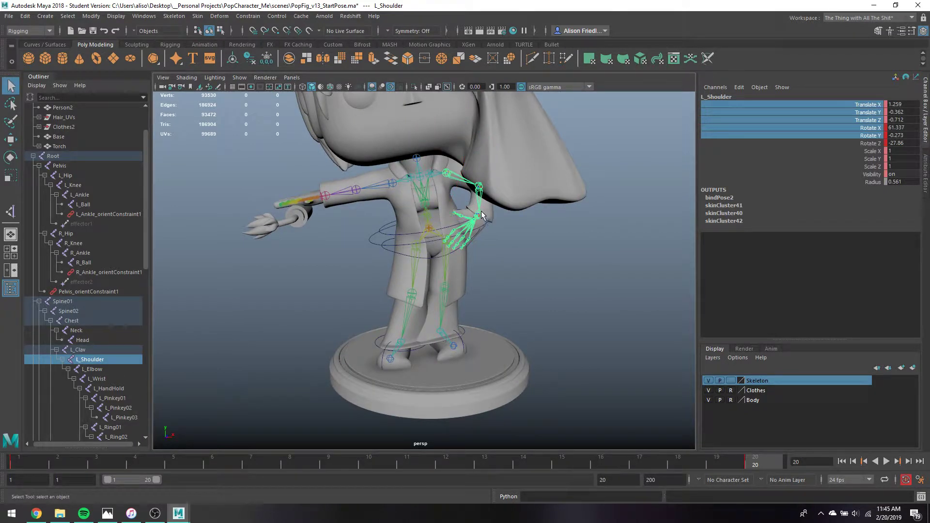
Rotate the L_Elbow joint to about 75.3, -80.5 and -75.5 degrees and turn the left wrist to angle the hand downward.
left_click(478, 219)
left_click_drag(488, 244, 476, 199)
key("Up")
key("q")
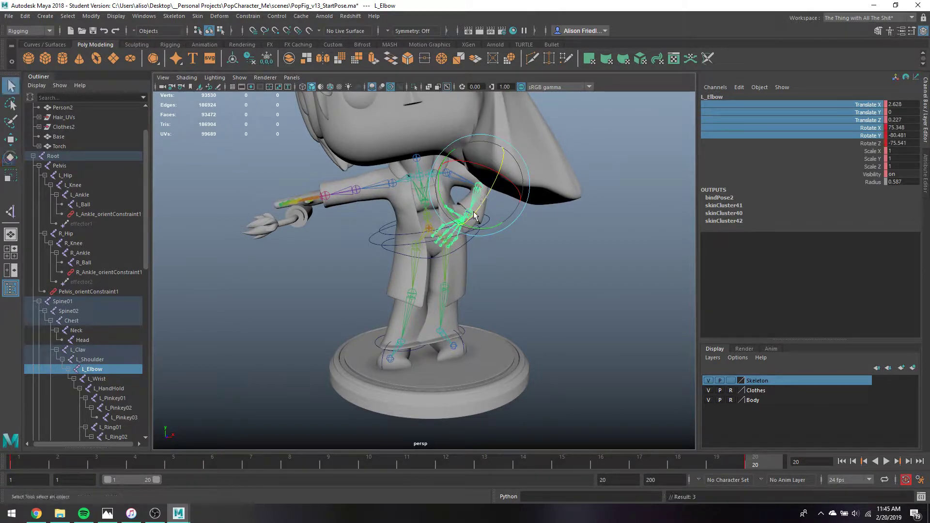
left_click(470, 213)
key("e")
left_click_drag(477, 232, 503, 218)
Refine the L_Shoulder rotation to about 63.5, 23.2 and -27.6 degrees so the hand rests by the hip.
left_click_drag(557, 244, 370, 183, "alt")
key("q")
left_click(361, 183)
key("e")
left_click_drag(371, 190, 477, 196, "alt")
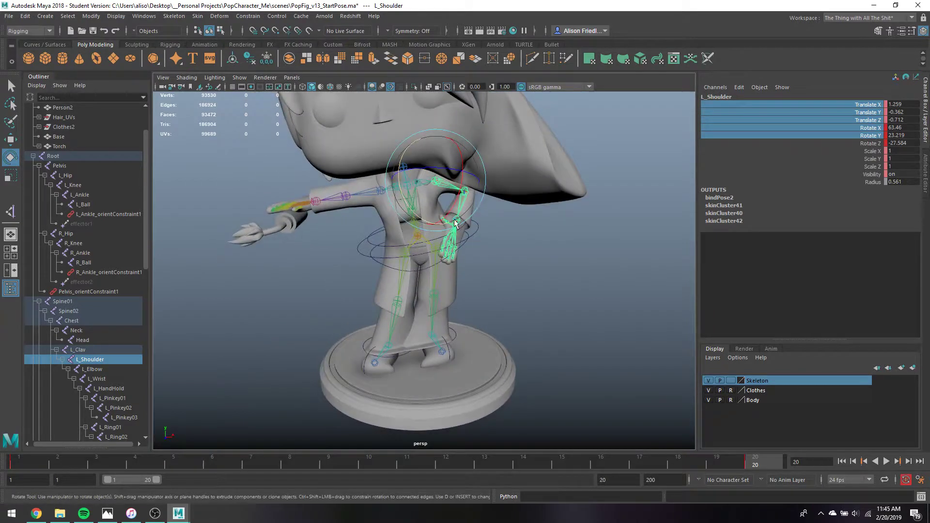
Rotate the L_Thumb01 joint about -20.7 degrees in Z to pose the left thumb.
key("q")
scroll(476, 230, "up", 5)
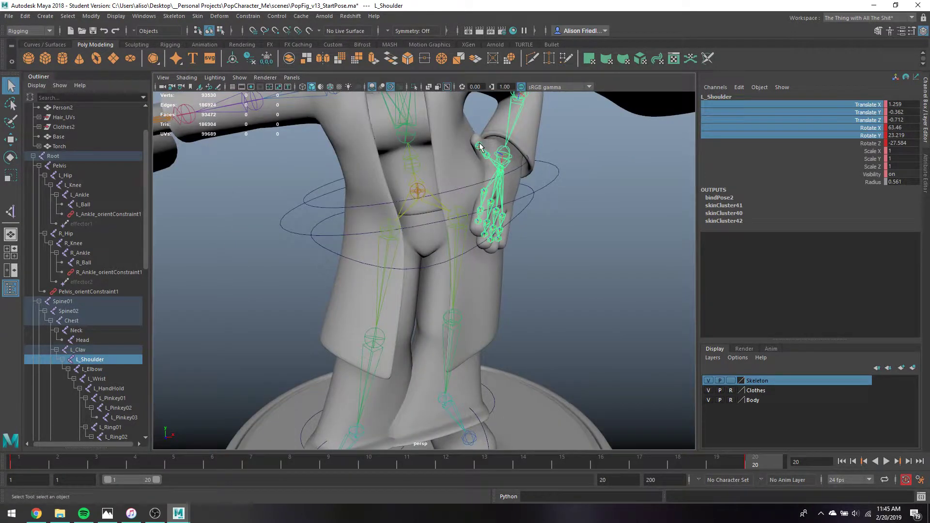
left_click(480, 149)
key("e")
left_click_drag(491, 143, 488, 139)
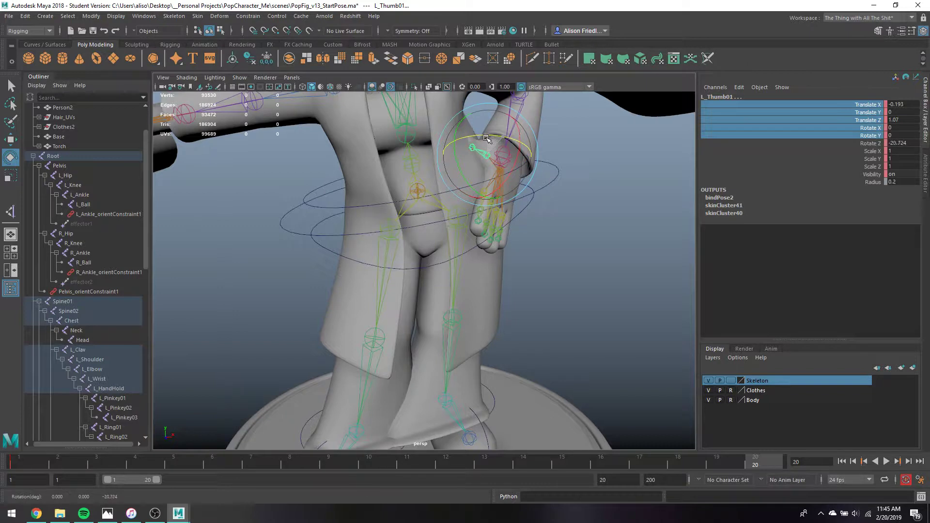
key("q")
Rotate the L_Pointer01 joint about -12 degrees in Z to spread the left index finger.
left_click(486, 217)
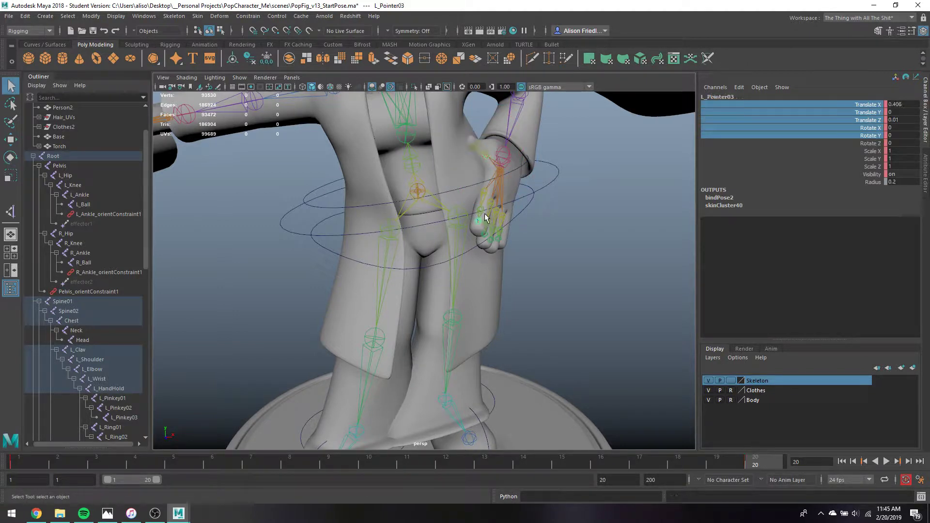
left_click(488, 197)
key("e")
left_click_drag(503, 215, 489, 224)
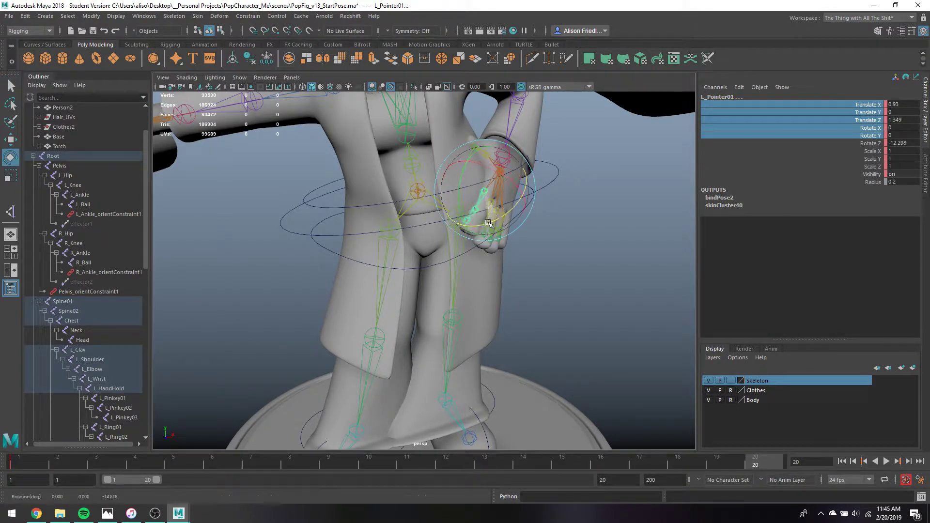
Select the L_Middle finger joints and rotate them together in Z to bend the left middle finger.
key("q")
left_click(487, 223, "shift")
left_click(494, 210, "shift")
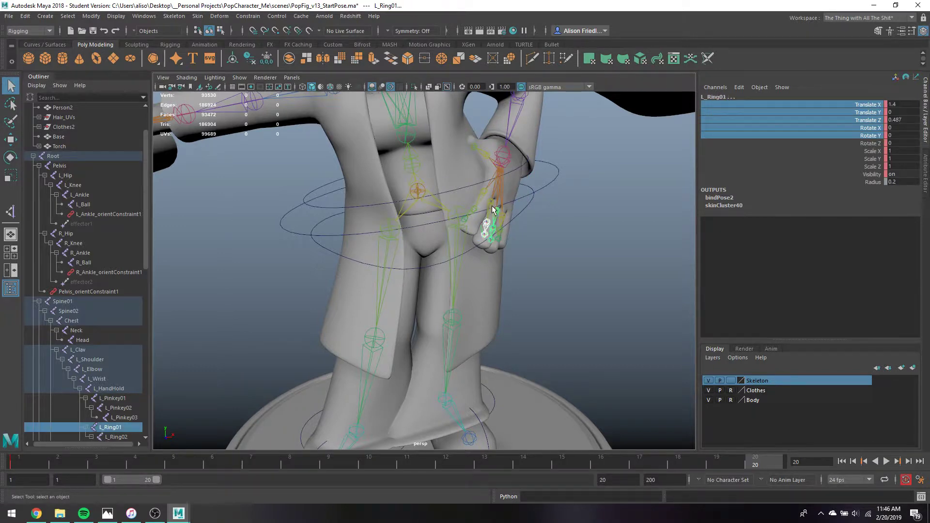
key("e")
key("ctrl+z")
key("ctrl+z")
left_click(491, 203, "shift")
key("e")
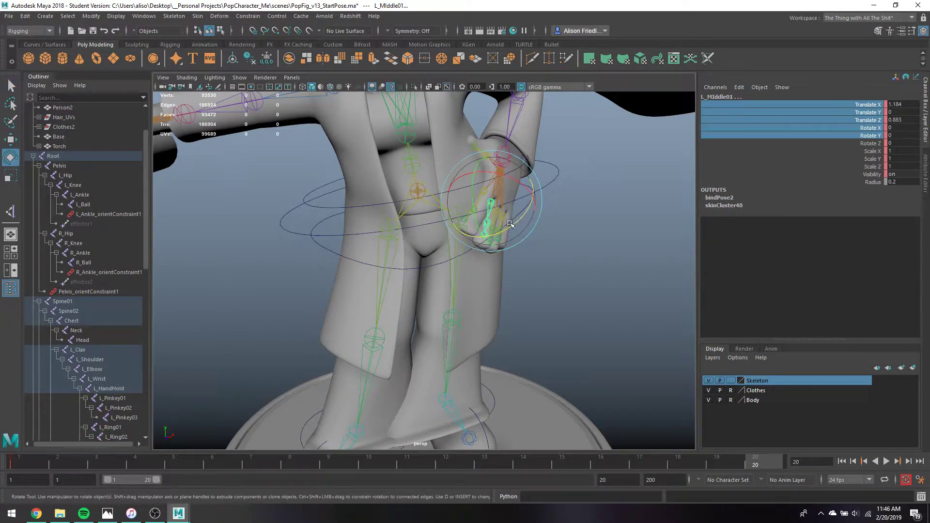
left_click_drag(510, 224, 374, 183)
Rotate the L_Pinkey joints together about -12 degrees in Z to curl the left little finger.
key("q")
left_click(407, 208)
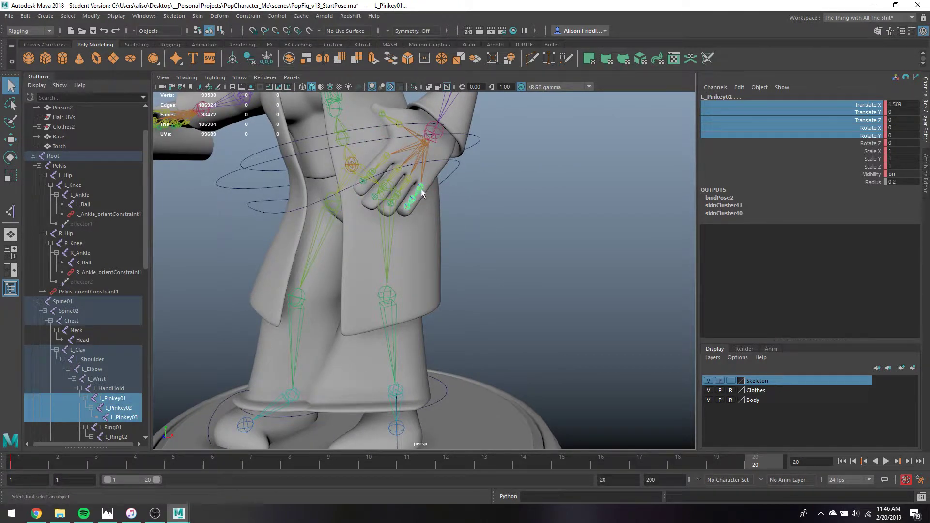
key("e")
left_click_drag(422, 202, 424, 215)
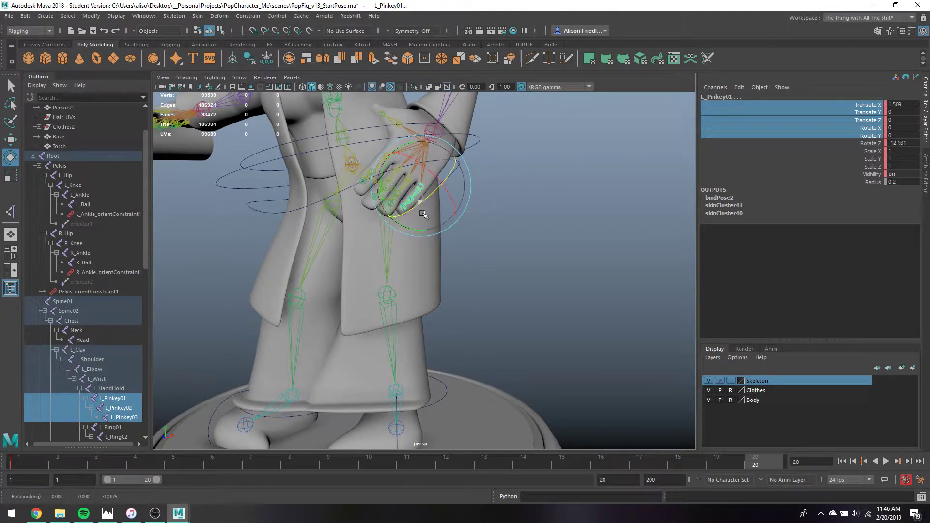
Rotate the left ring finger joints together in Z to curl that finger.
key("q")
left_click(394, 204)
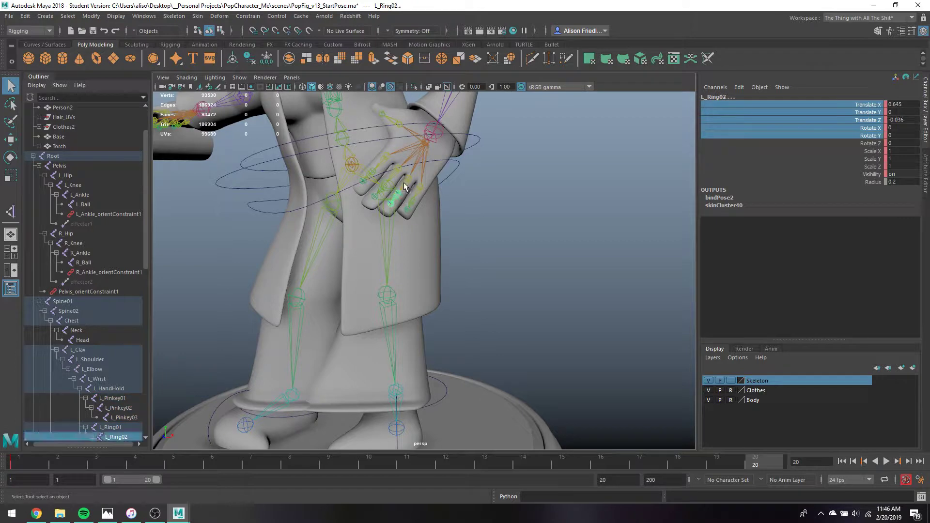
left_click(406, 180, "shift")
key("e")
left_click_drag(408, 198, 477, 152)
Refine the left index finger by rotating L_Pointer01 to about -14.5 degrees in Z.
key("q")
left_click(482, 144)
key("e")
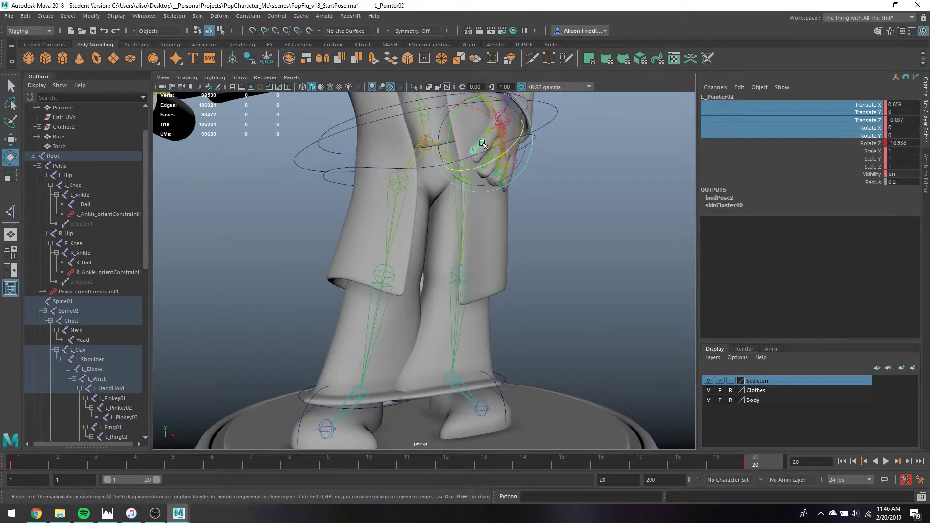
key("q")
left_click(491, 130)
key("e")
left_click_drag(504, 145, 500, 148)
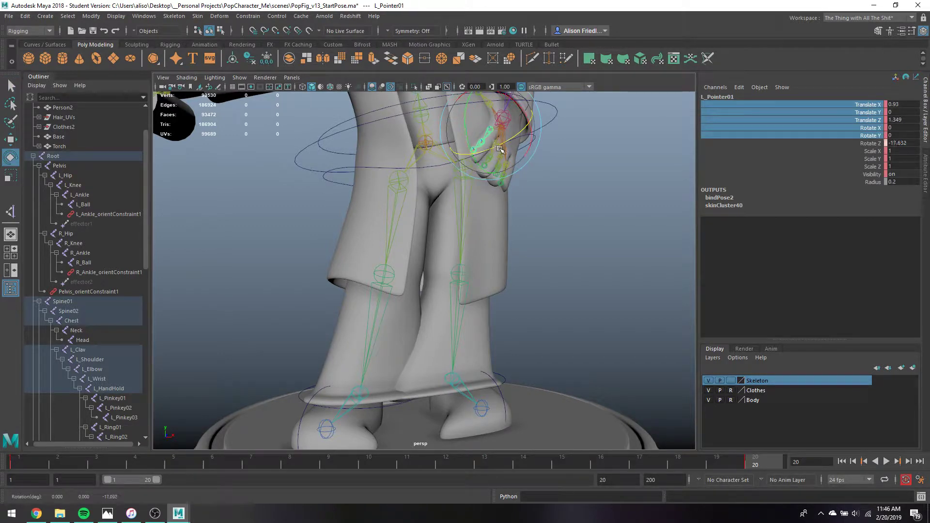
scroll(509, 192, "down", 3)
middle_click_drag(507, 210, 503, 238, "alt")
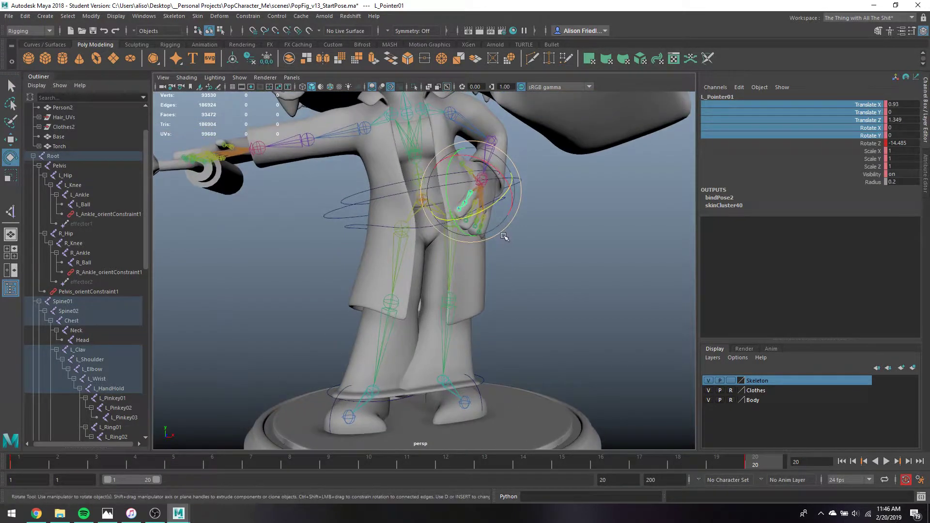
Play back the animation to check the movement from the start pose to frame 20.
key("alt+v")
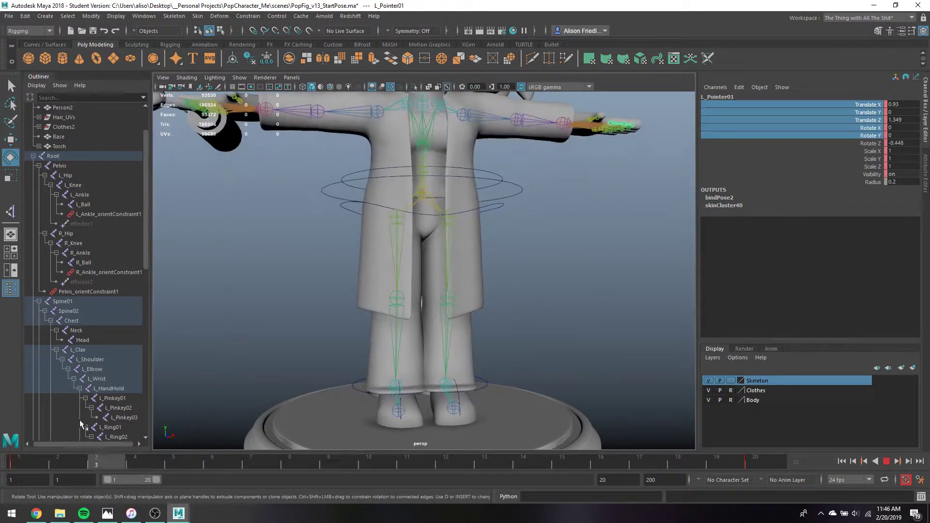
key("Escape")
scroll(638, 357, "down", 3)
middle_click_drag(610, 320, 613, 338, "alt")
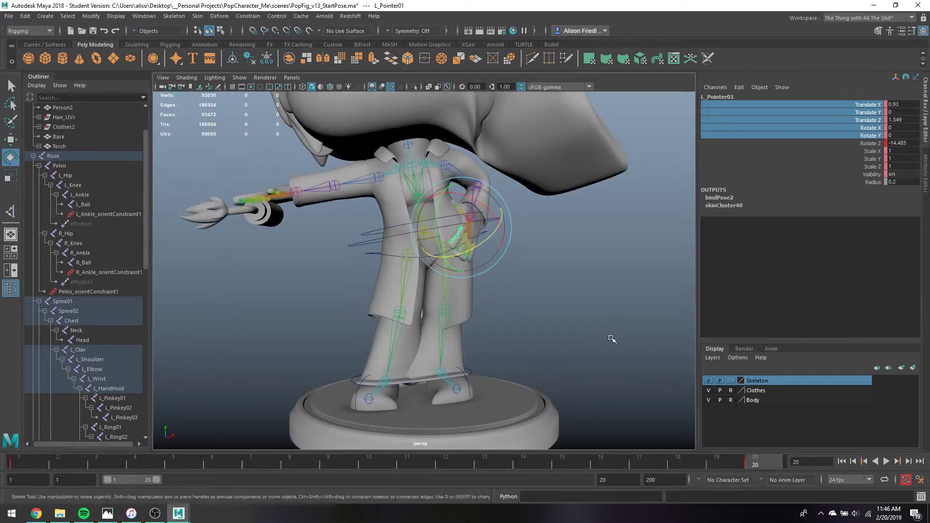
Rotate the Chest and Spine02 joints together to about 6.8 degrees in Y to tilt the upper body.
scroll(613, 339, "down", 1)
key("q")
scroll(445, 210, "up", 4)
left_click(419, 176)
left_click(421, 200, "shift")
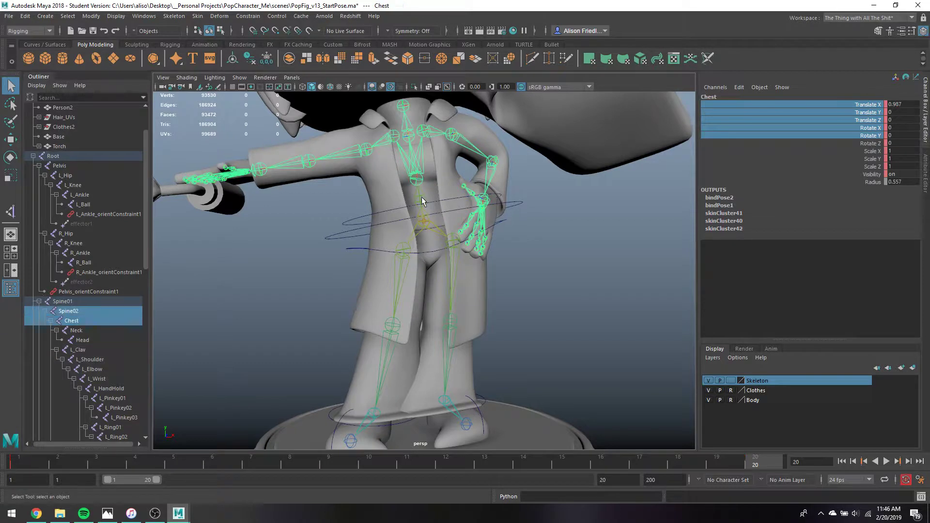
key("e")
left_click_drag(444, 164, 452, 165)
key("q")
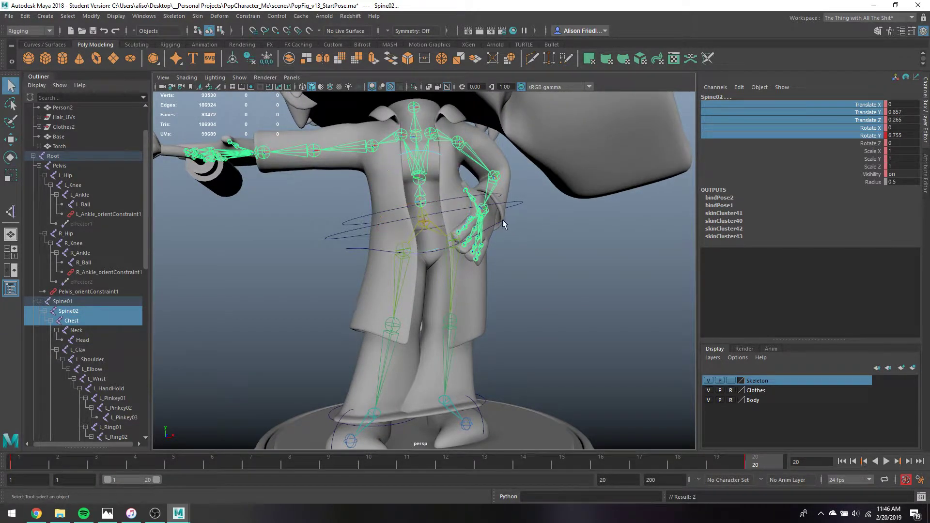
Rotate the L_Clav joint to about 1.6, 10.3 and 9 degrees to raise the left shoulder.
left_click_drag(488, 212, 472, 205, "alt")
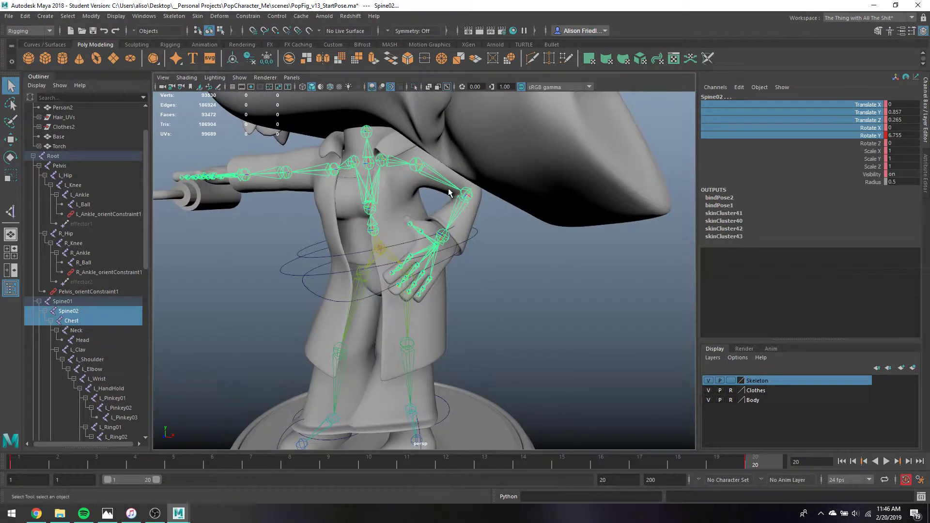
left_click(402, 164)
key("e")
left_click_drag(395, 153, 423, 178)
key("q")
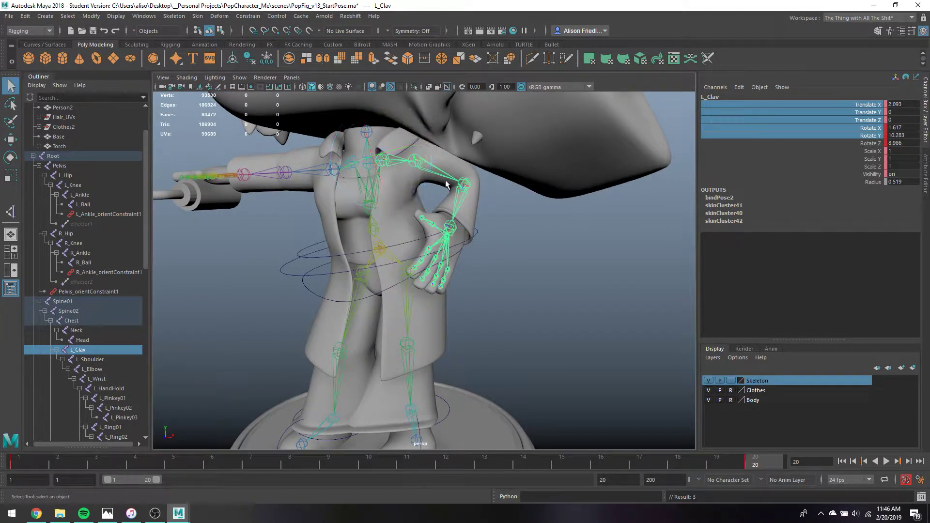
Rotate L_Elbow to about 81.6, -73.4 and -81.9 degrees and readjust the left wrist to angle the hand at the hip.
left_click(465, 197)
key("e")
left_click_drag(466, 199, 467, 207)
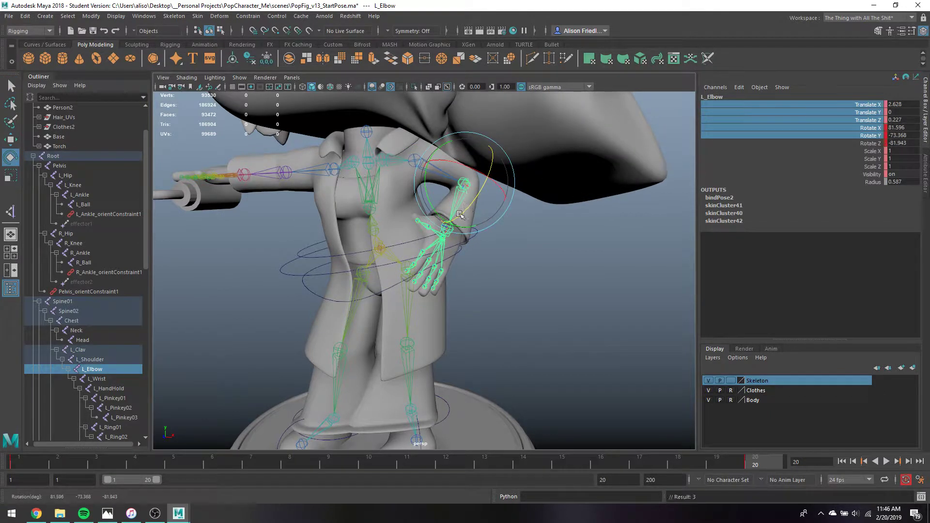
key("q")
left_click(447, 226)
key("e")
left_click_drag(454, 258, 423, 235)
left_click_drag(423, 237, 459, 224, "alt")
Readjust the L_Shoulder rotation and correct the left wrist so the hand sits against the hip.
key("q")
left_click(472, 160)
key("e")
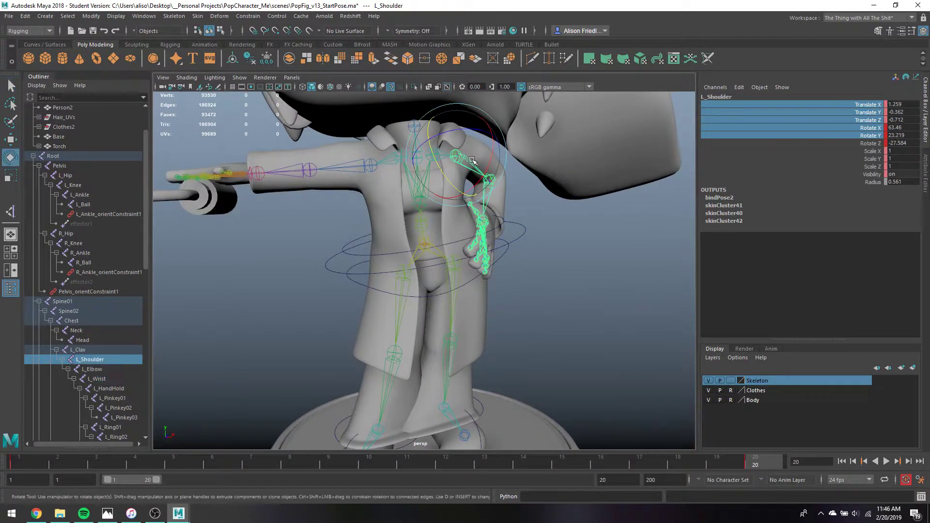
left_click_drag(449, 133, 439, 142)
key("q")
left_click(493, 216)
key("e")
left_click_drag(509, 236, 518, 232)
Fine-tune the rotation of the left upper arm and clear the joint selection.
key("q")
left_click(482, 164)
key("e")
left_click_drag(484, 165, 522, 186)
key("q")
left_click(524, 188)
key("f")
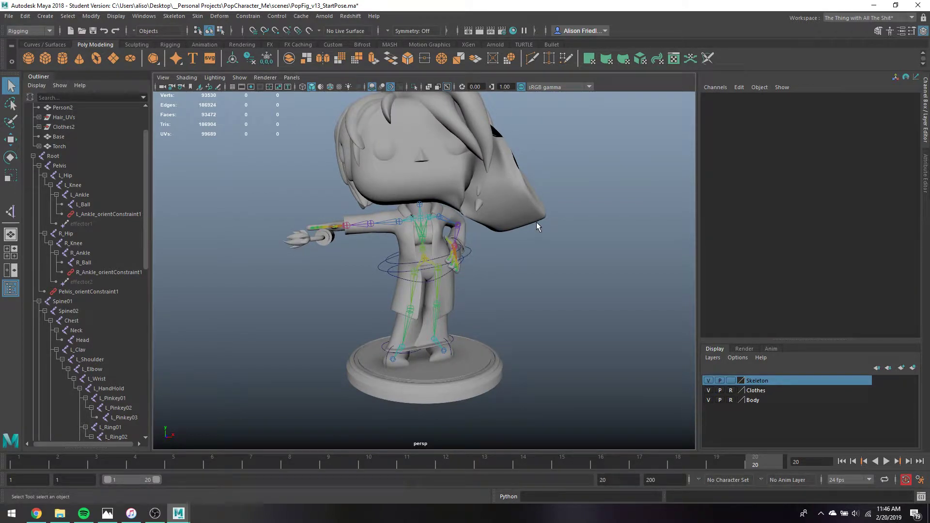
Adjust the Neck joint's rotation and turn the Head joint about -20.7 degrees in Y.
left_click(422, 219)
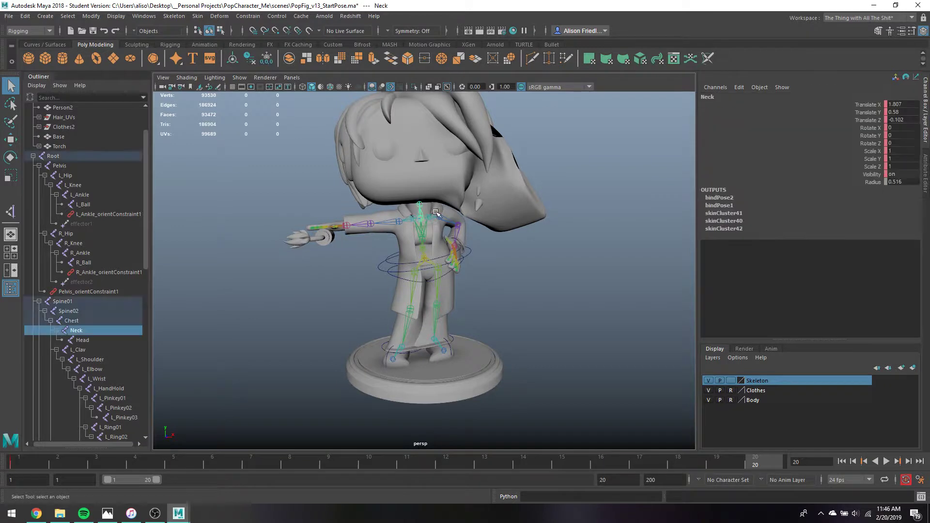
key("e")
left_click_drag(436, 176, 419, 209)
key("q")
left_click(422, 205)
key("e")
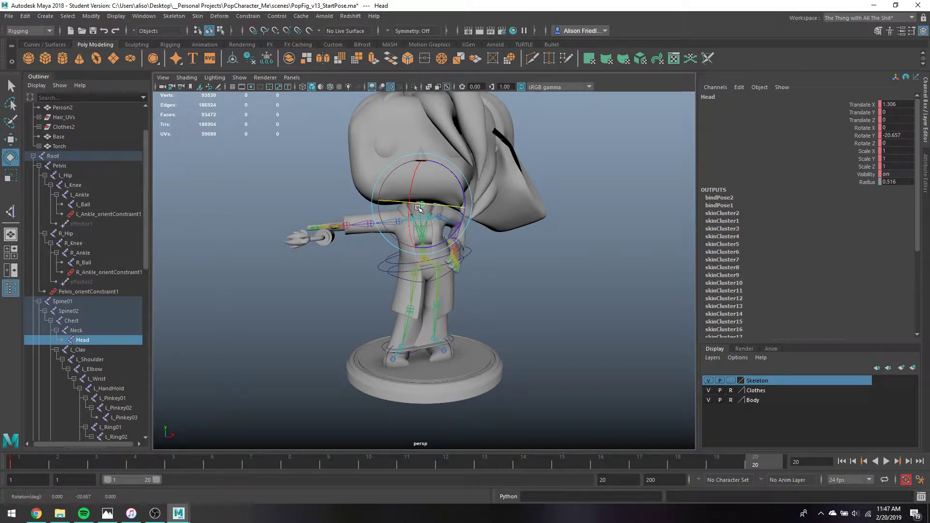
key("q")
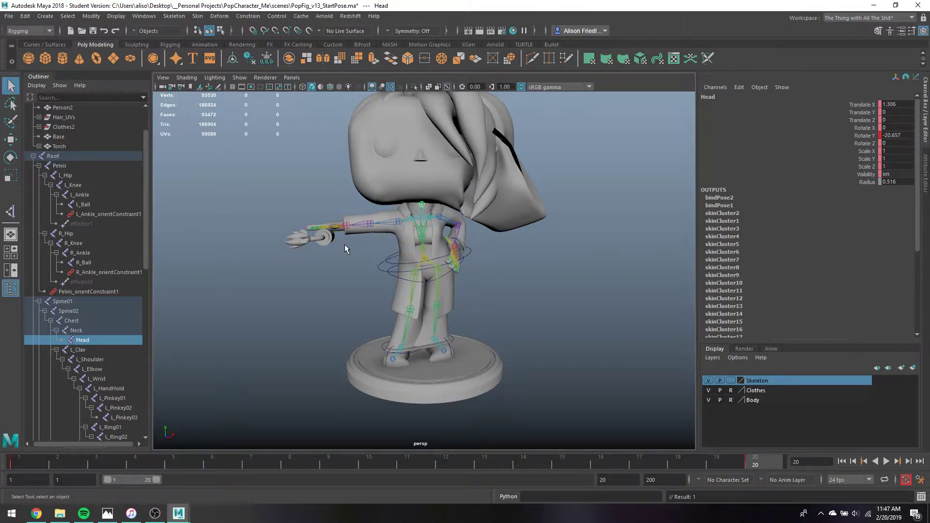
Lower the right arm by rotating R_Shoulder in Z and bend R_Elbow about -61.4 degrees in Y.
left_click(406, 223)
key("e")
left_click_drag(402, 177, 377, 185)
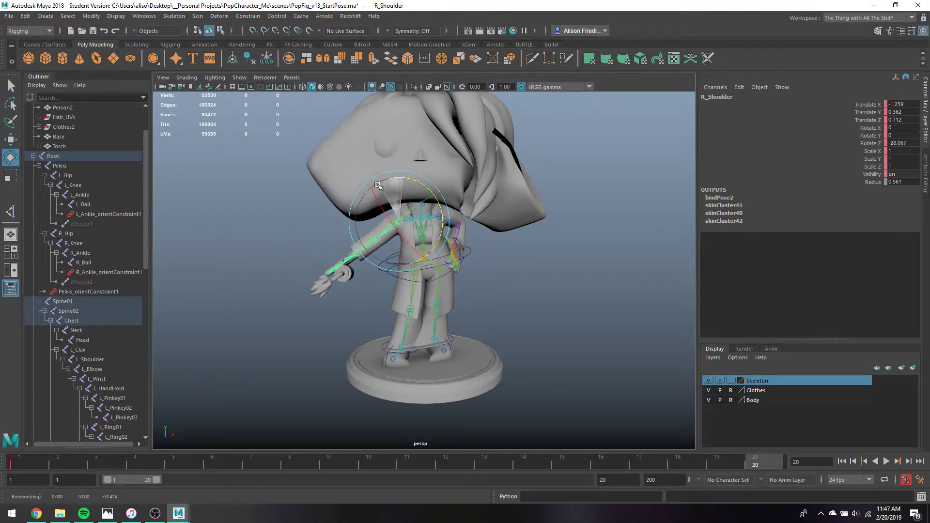
key("q")
left_click(374, 239)
key("e")
left_click_drag(370, 240, 439, 291)
Refine the right arm's bend and rotate R_Wrist to about -46.6, -7 and -28.7 degrees so the torch stands upright.
key("q")
left_click(400, 222)
key("e")
key("q")
left_click(512, 274)
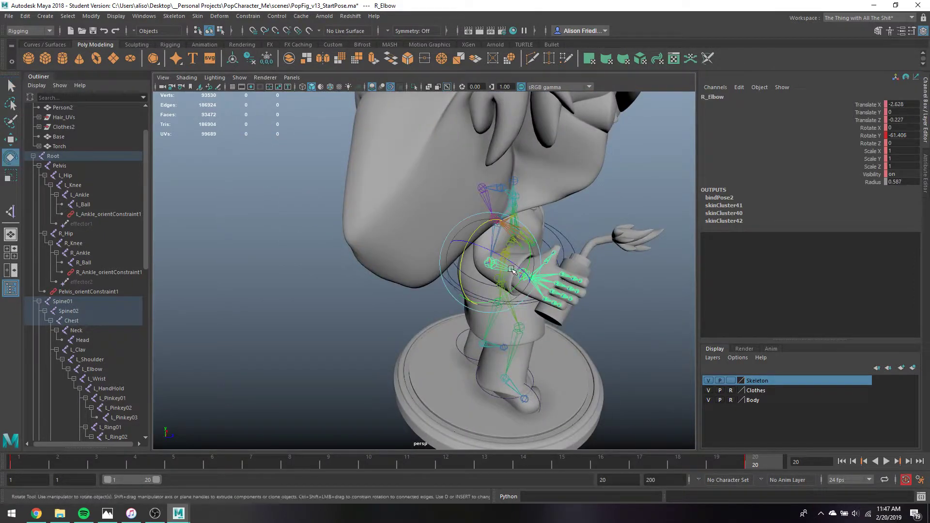
key("e")
left_click_drag(512, 274, 326, 235)
left_click(515, 262)
middle_click_drag(340, 234, 359, 236, "alt")
scroll(360, 236, "down", 3)
key("q")
left_click_drag(417, 242, 446, 250, "alt")
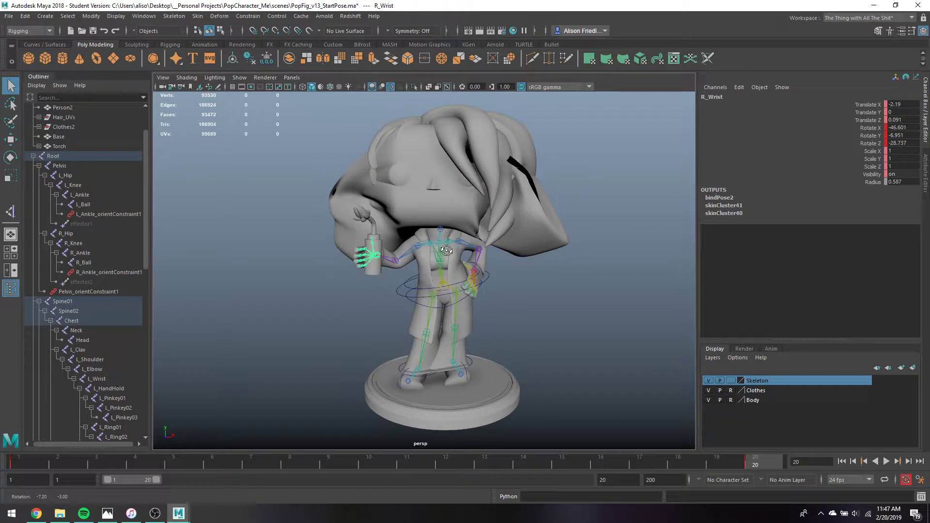
Readjust the R_Shoulder rotation to position the arm holding the torch, leaving nothing selected.
left_click(417, 246)
key("e")
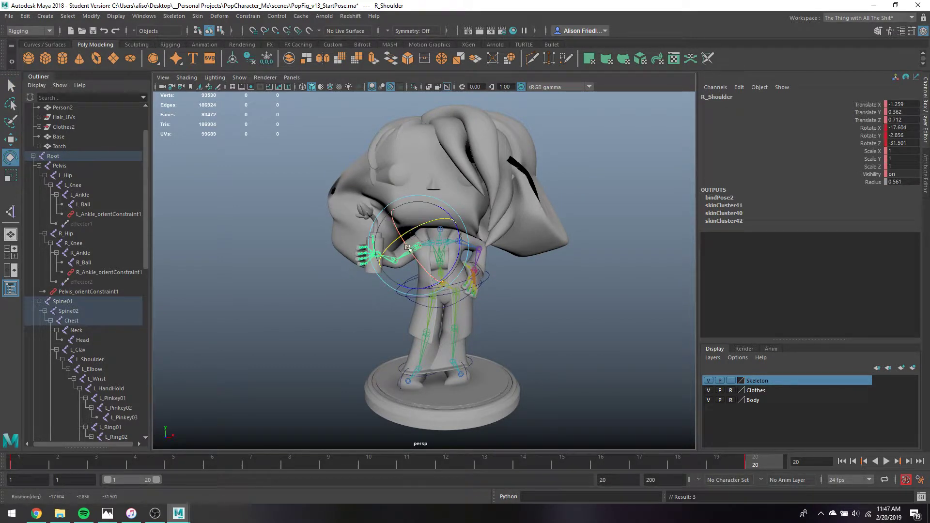
left_click_drag(408, 248, 478, 268)
key("q")
left_click(280, 263)
Rotate the R_Pointer joints together about -31.3 degrees in Z to curl the right index finger around the torch.
scroll(348, 249, "up", 3)
left_click(349, 234)
key("f")
left_click(440, 278)
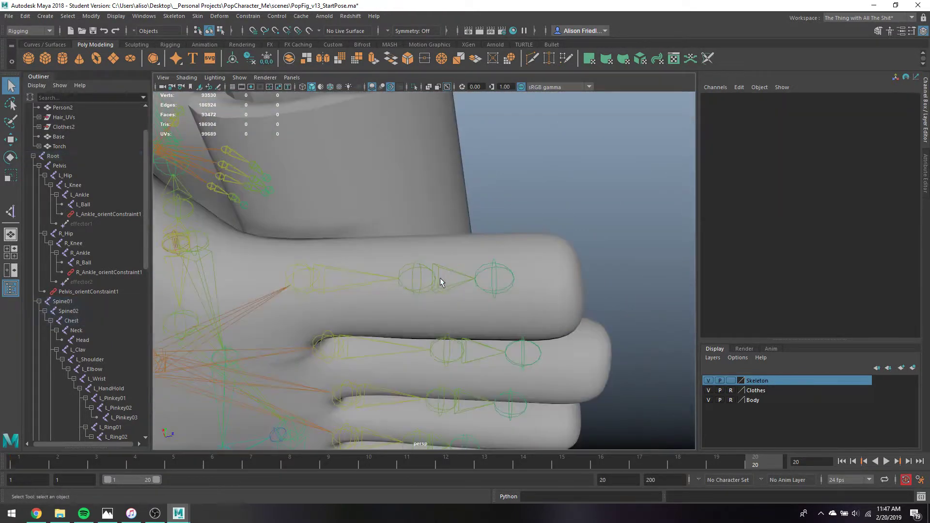
left_click(440, 278)
left_click(494, 276)
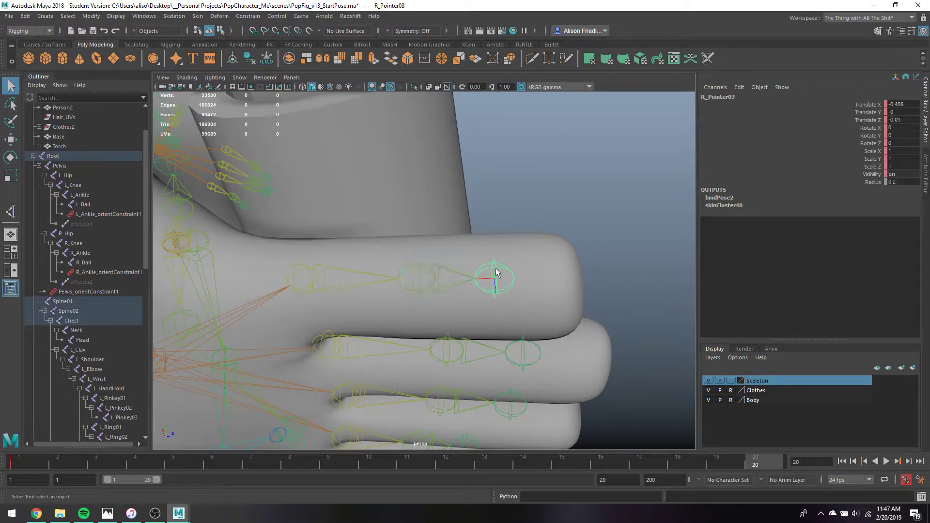
left_click(406, 276, "shift")
key("e")
scroll(338, 286, "down", 3)
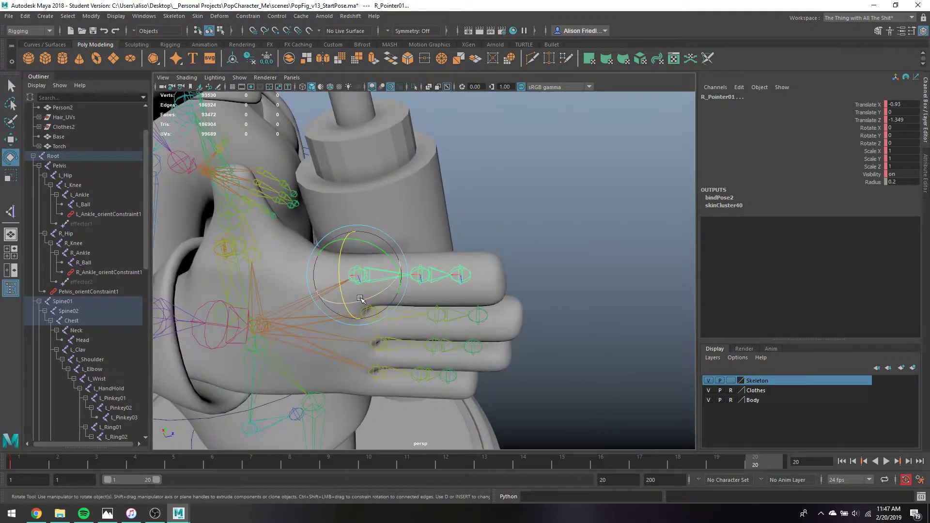
left_click_drag(360, 298, 374, 274)
key("q")
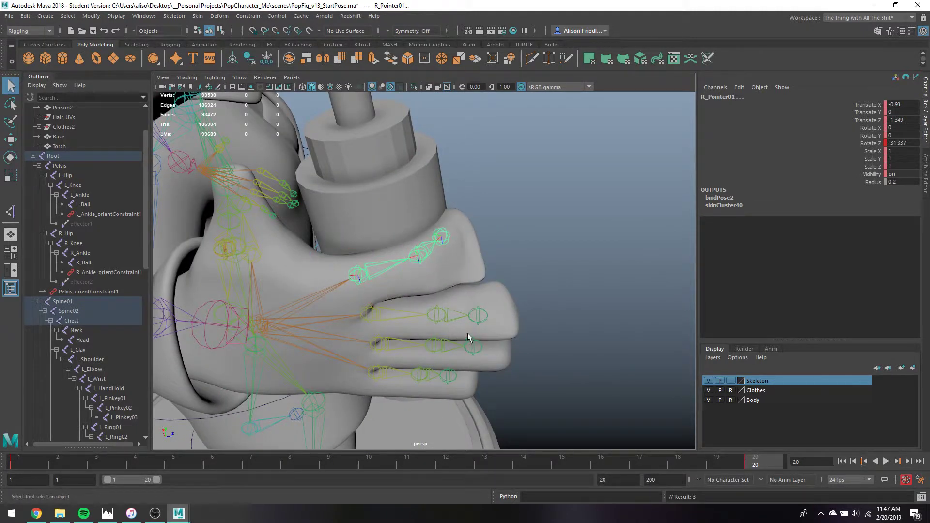
Rotate the R_Middle finger joints together in Z to curl the right middle finger around the torch.
left_click(478, 316)
left_click(374, 319)
key("e")
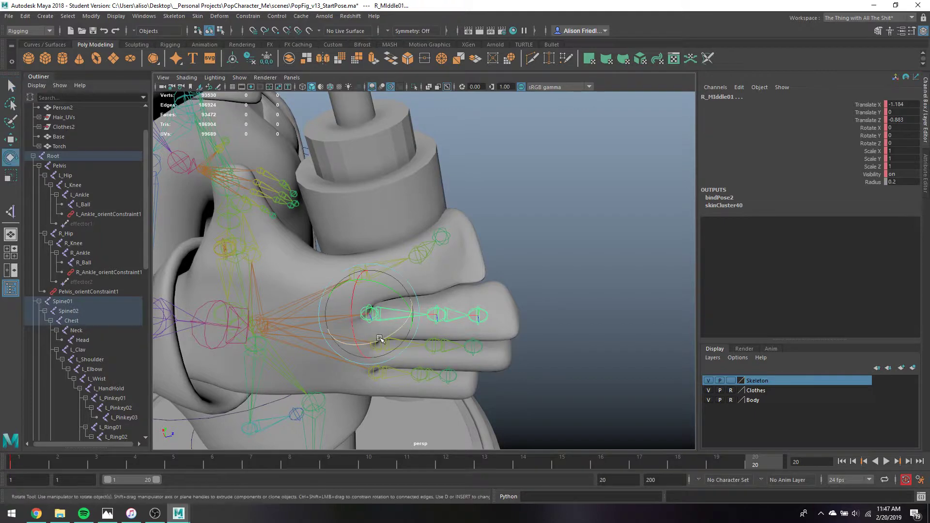
left_click_drag(382, 341, 470, 360)
key("q")
Rotate the R_Ring finger joints together in Z to curl the right ring finger around the torch.
left_click(470, 362)
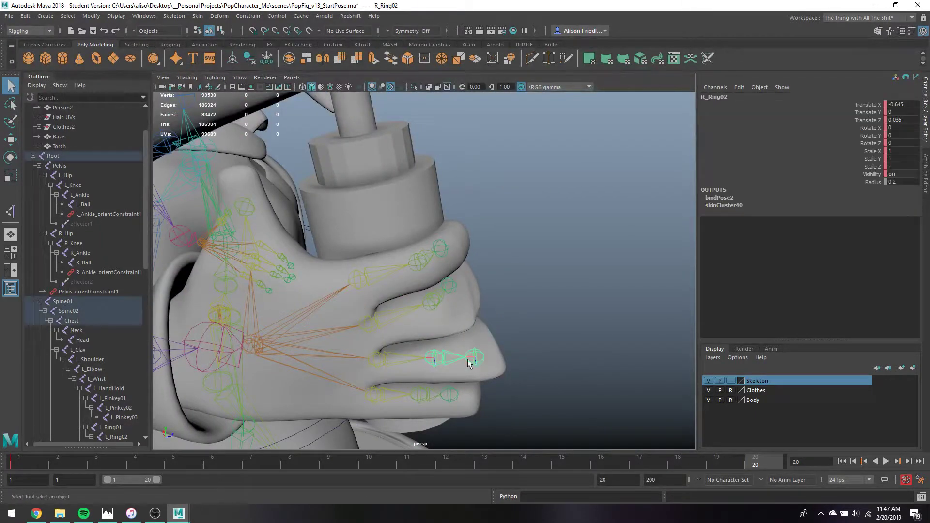
left_click(438, 361)
left_click(435, 355)
left_click(384, 361)
key("e")
left_click_drag(405, 387, 426, 306)
key("q")
Rotate the R_Pinkey joints together about -28 degrees in Z to wrap the right little finger around the torch.
left_click(421, 306)
left_click(403, 294)
key("e")
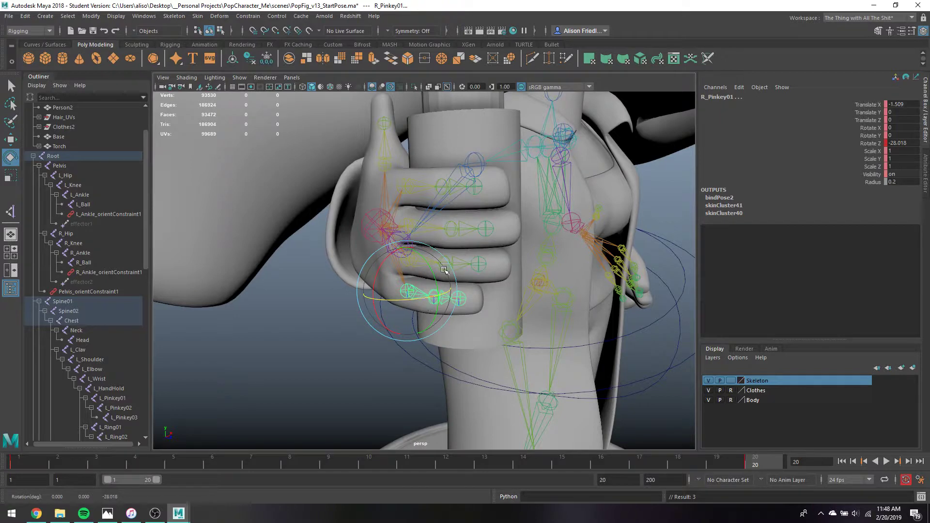
key("q")
left_click(422, 191)
key("e")
left_click_drag(426, 177, 361, 154)
key("ctrl+z")
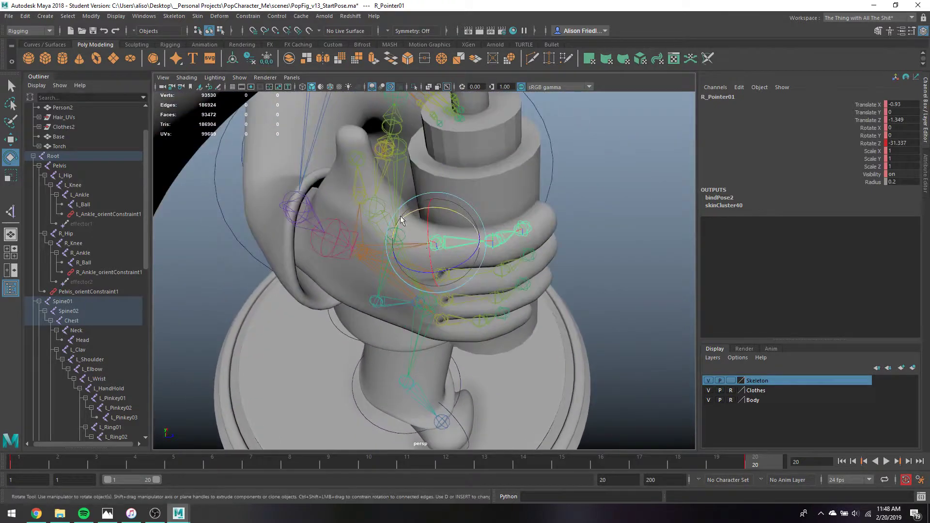
Rotate the R_Thumb02 joint to about 37.9, -41.6 and 40.5 degrees to bend the right thumb tip.
key("q")
left_click(356, 159)
key("e")
mouse_move(341, 154)
left_mouse_down()
mouse_move(356, 140)
mouse_move(341, 146)
left_mouse_up()
key("q")
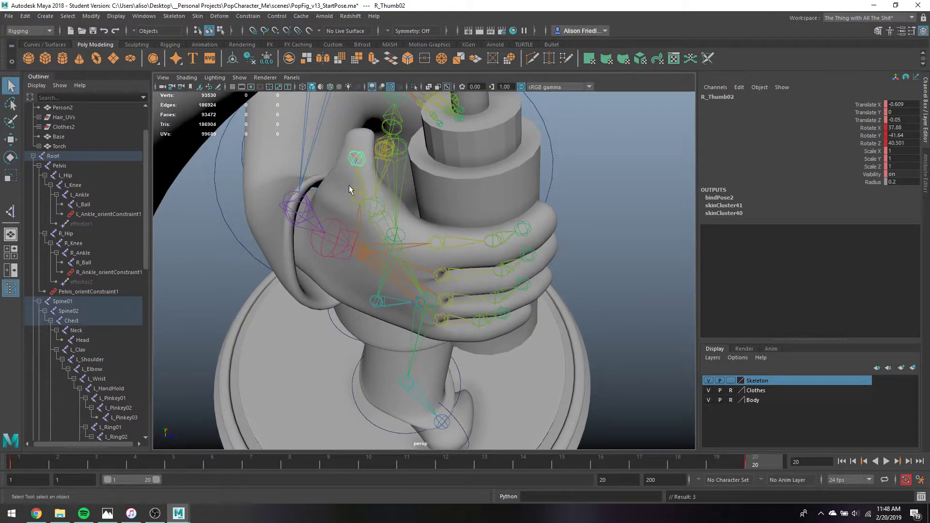
Rotate the R_Thumb01 joint to about 7.6 degrees in Y and -45.6 degrees in Z, toward the torch.
left_click(357, 190)
key("e")
left_click_drag(342, 186, 366, 172)
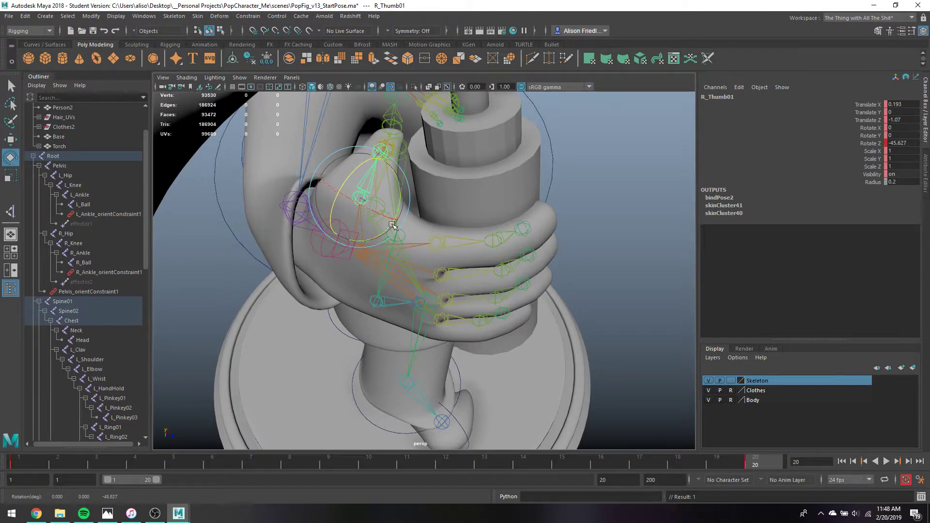
left_click_drag(393, 226, 455, 213)
Move the R_Thumb01 joint to about 0.086, 0.06 and -1.107 to seat the thumb against the torch.
key("w")
left_click_drag(389, 267, 636, 244)
left_click_drag(447, 297, 654, 318, "alt")
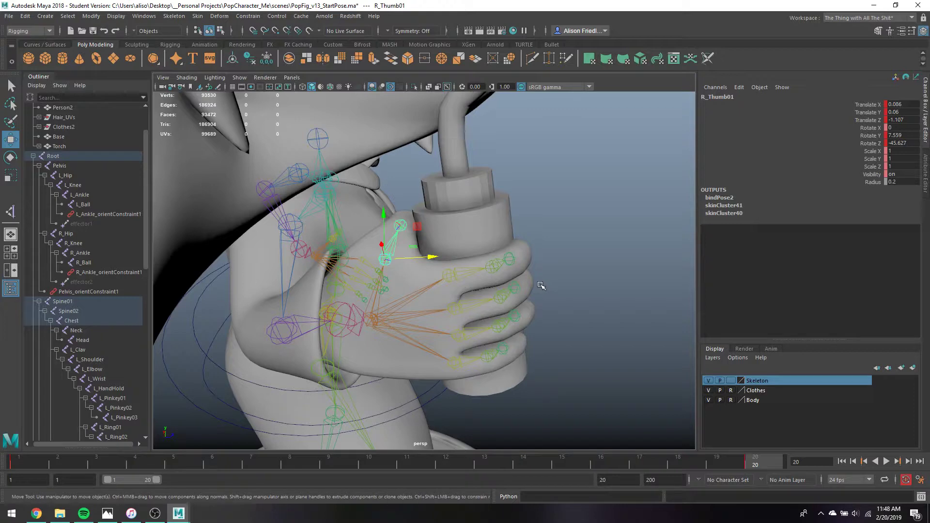
Save the scene, and unbind the torch from its skin at frame 1.
key("ctrl+s")
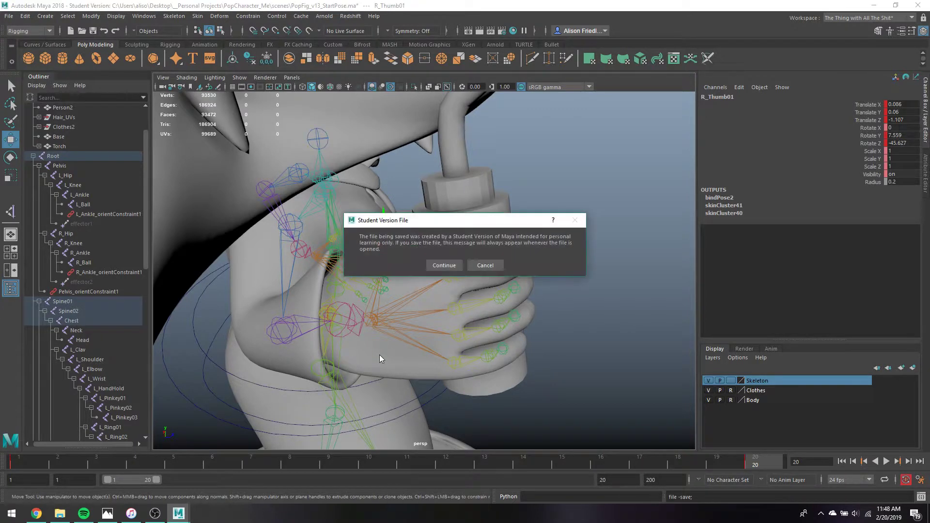
key("Return")
left_click_drag(279, 469, 35, 472)
middle_click_drag(487, 320, 635, 317, "alt")
left_click_drag(635, 317, 494, 291, "alt")
key("q")
left_click(332, 334)
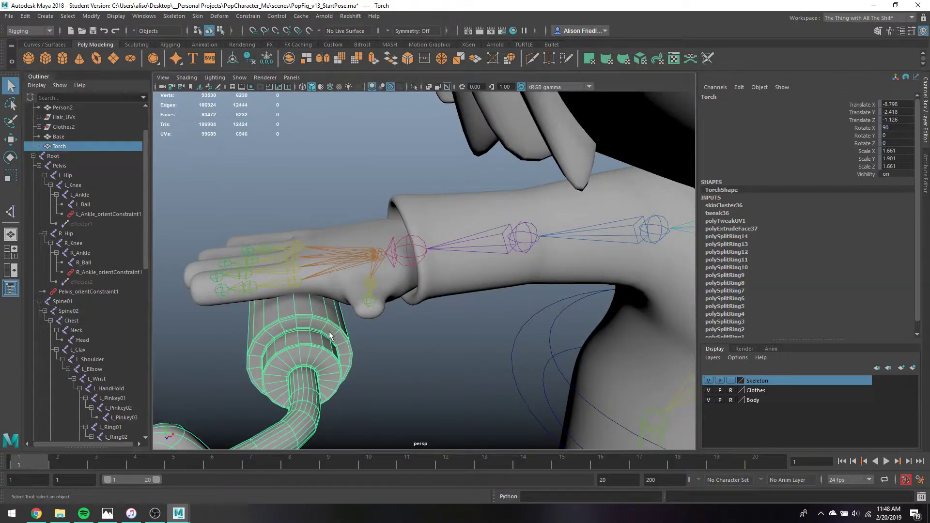
scroll(320, 334, "down", 3)
left_click(204, 16)
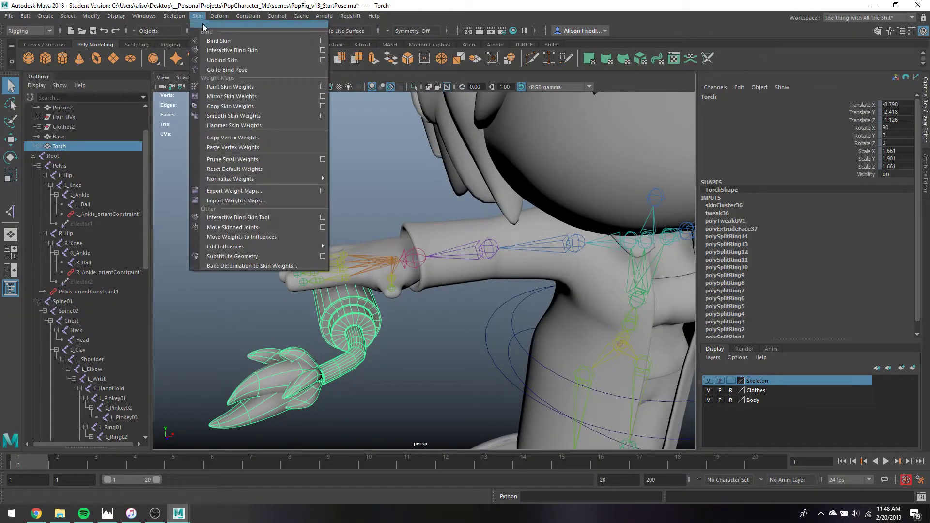
left_click(224, 55)
Move the torch to about -8.415 in X and rotate it about -7.8 degrees in Y to fit the right palm.
key("w")
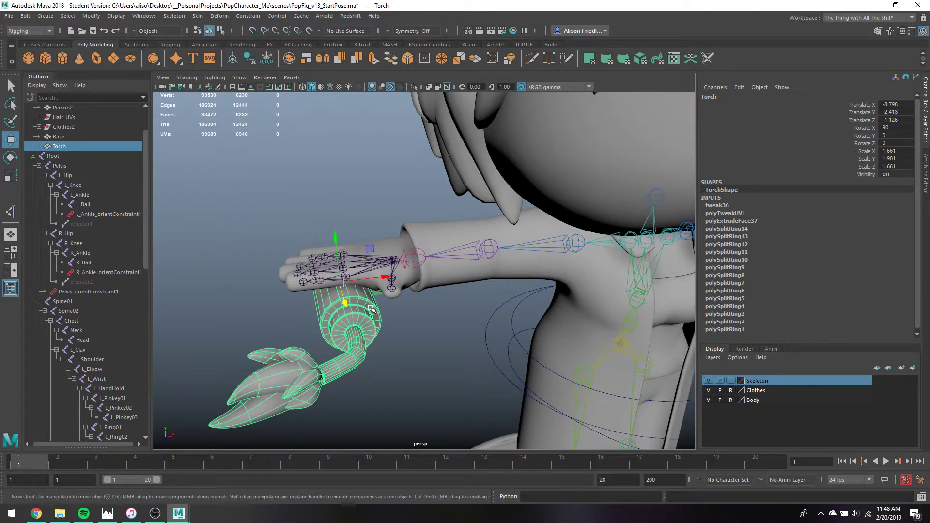
left_click_drag(371, 285, 386, 283)
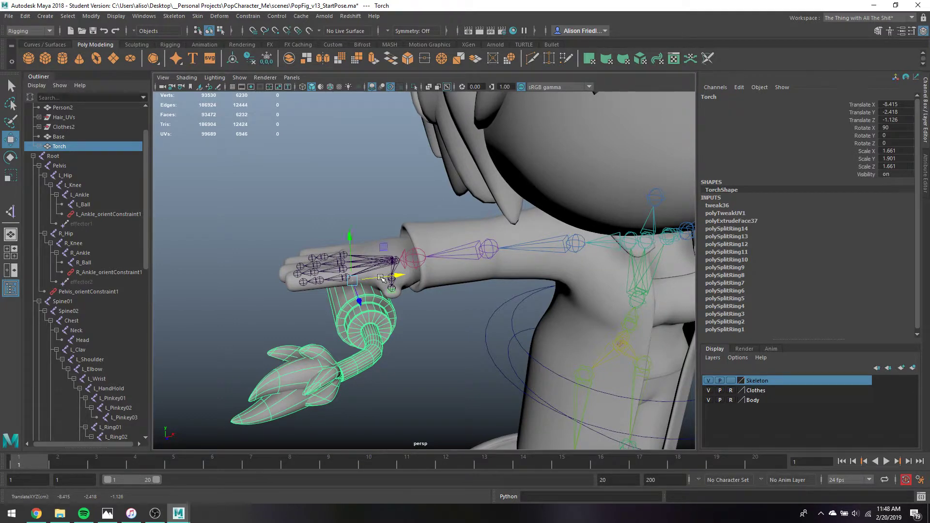
mouse_move(380, 279)
left_mouse_down("alt")
mouse_move(340, 283)
mouse_move(374, 284)
mouse_move(367, 305)
mouse_move(396, 280)
left_mouse_up("alt")
key("e")
Bind the torch to the R_HandHold joint, with the skin bound to selected joints only.
key("q")
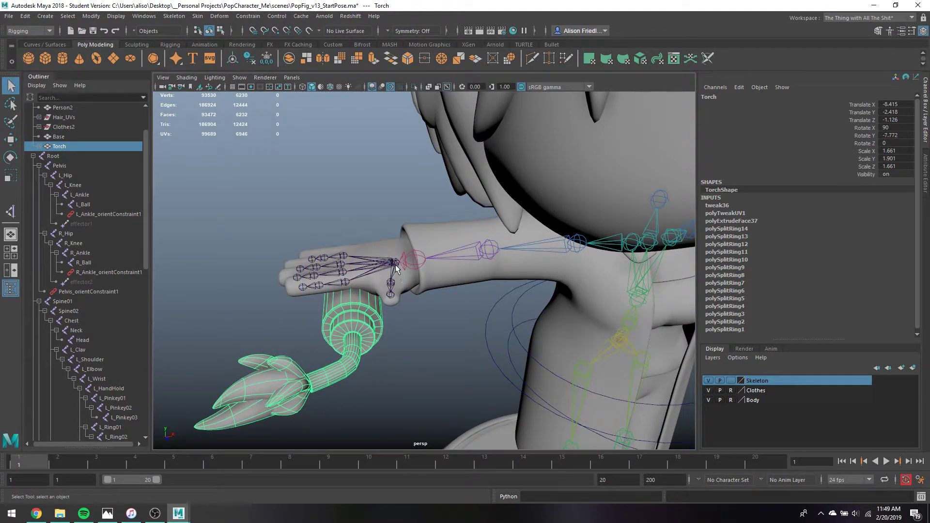
left_click(396, 265)
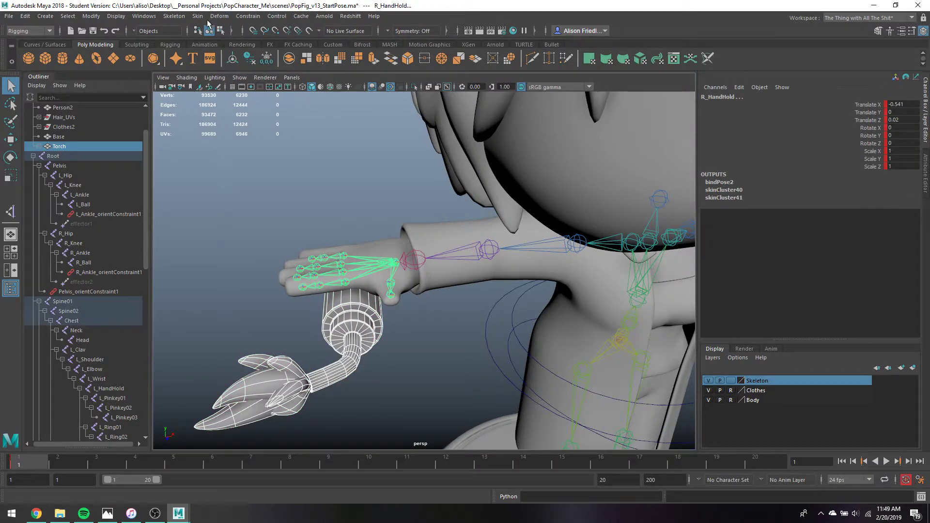
left_click(197, 16)
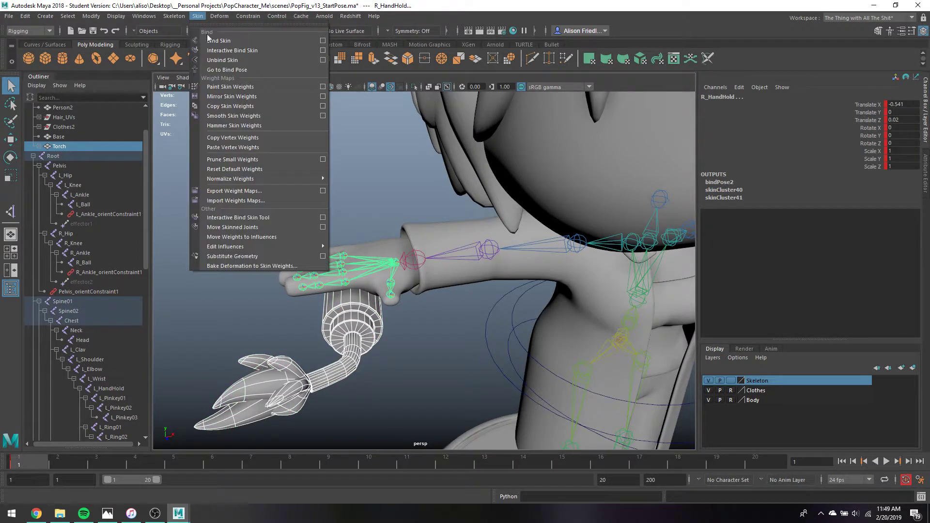
left_click(321, 41)
left_click(196, 128)
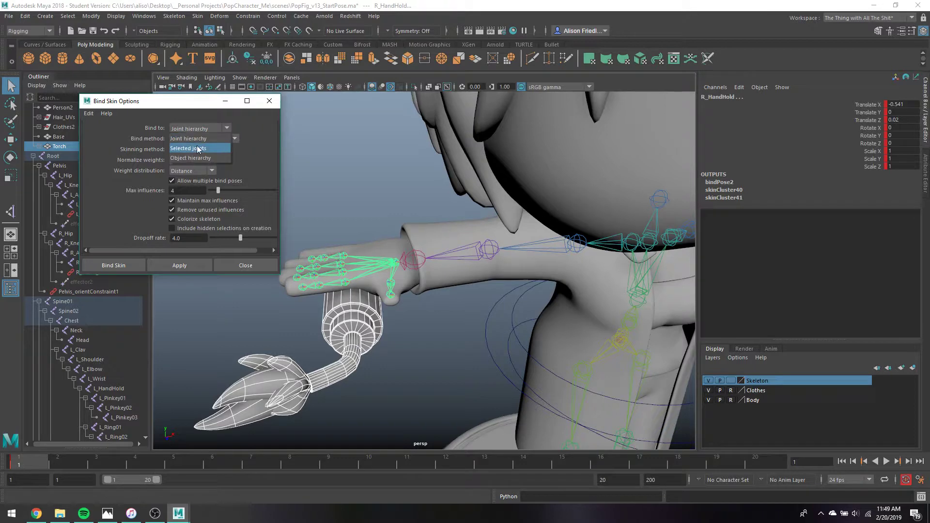
left_click(197, 149)
left_click(194, 266)
left_click(252, 265)
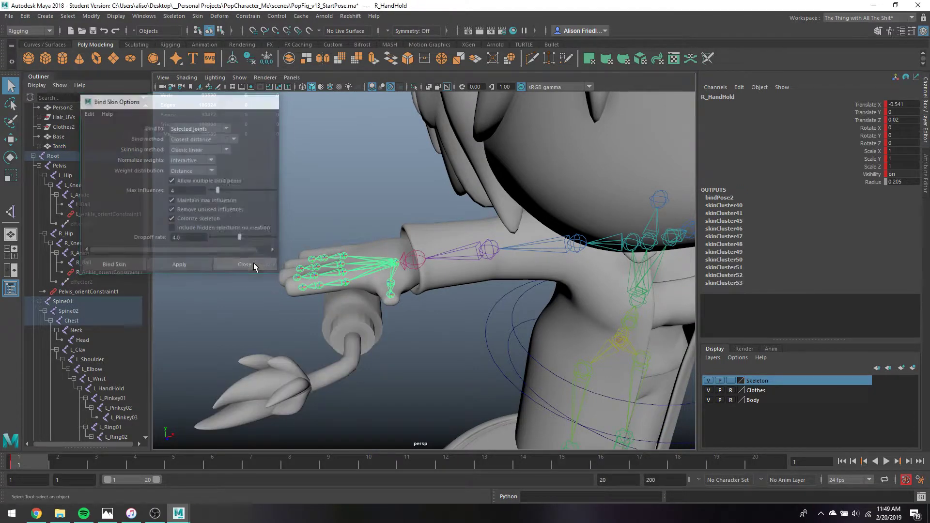
Refine the rotation of the R_Thumb01 and R_Thumb02 joints at frame 20 to fit the right thumb around the torch.
key("alt+v")
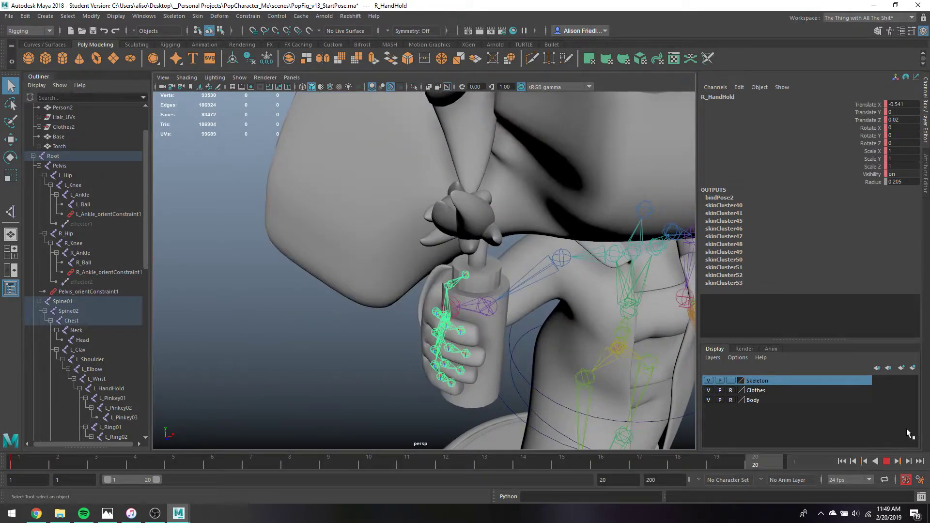
left_click_drag(571, 341, 653, 323, "alt")
left_click(501, 237)
key("e")
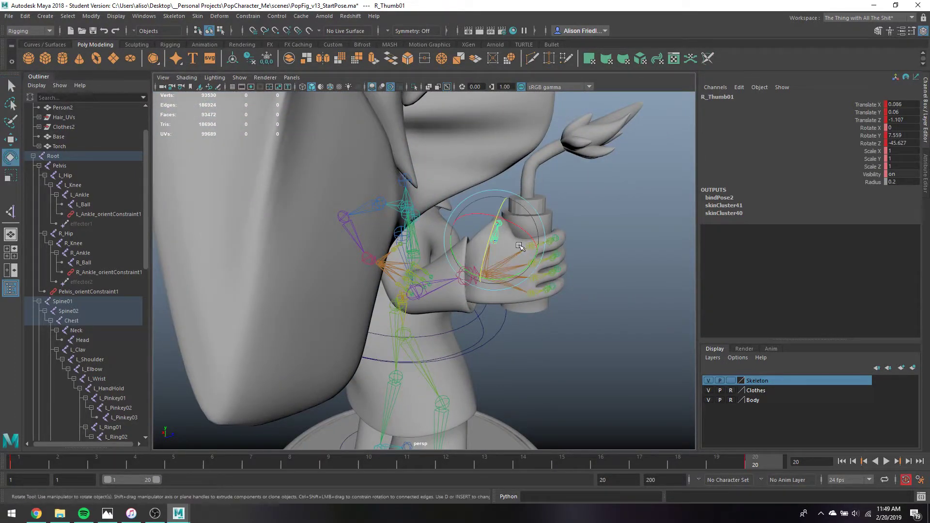
left_click_drag(520, 224, 517, 247)
key("q")
left_click(513, 242)
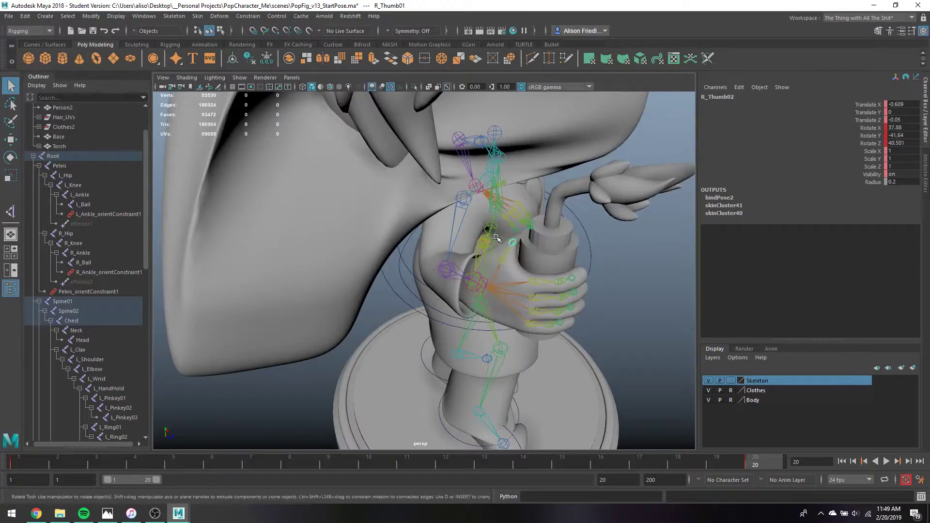
key("e")
left_click_drag(506, 286, 554, 271)
left_click(500, 266)
key("q")
Rotate the R_Pointer01 joint to about -31.3 degrees and the R_Middle01 joint to about -37 degrees in Z.
left_click(537, 256)
key("e")
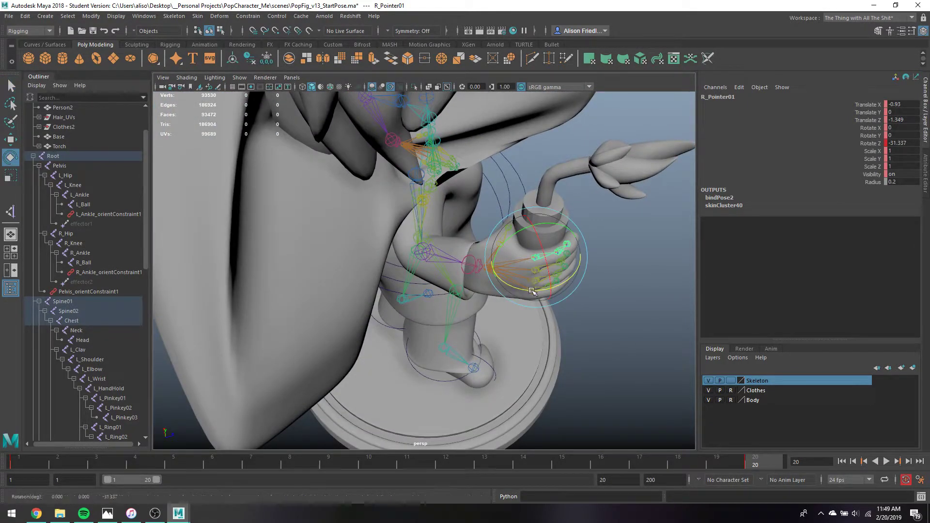
key("q")
left_click(536, 270)
key("e")
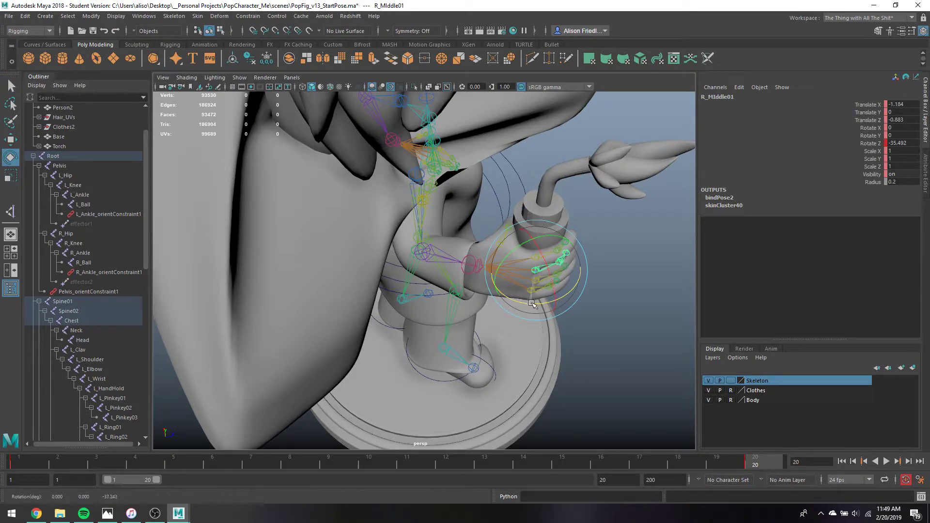
Rotate the R_Pinkey01 joint to about -38.2 degrees and the R_Ring01 joint to about -38 degrees in Z.
key("q")
left_click(533, 301)
key("e")
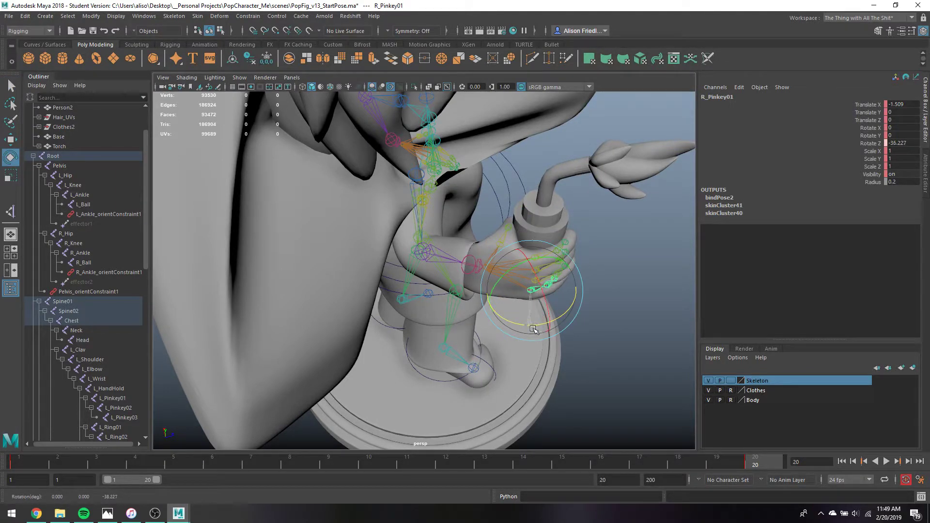
key("q")
left_click(536, 280)
key("e")
left_click_drag(530, 316, 368, 252)
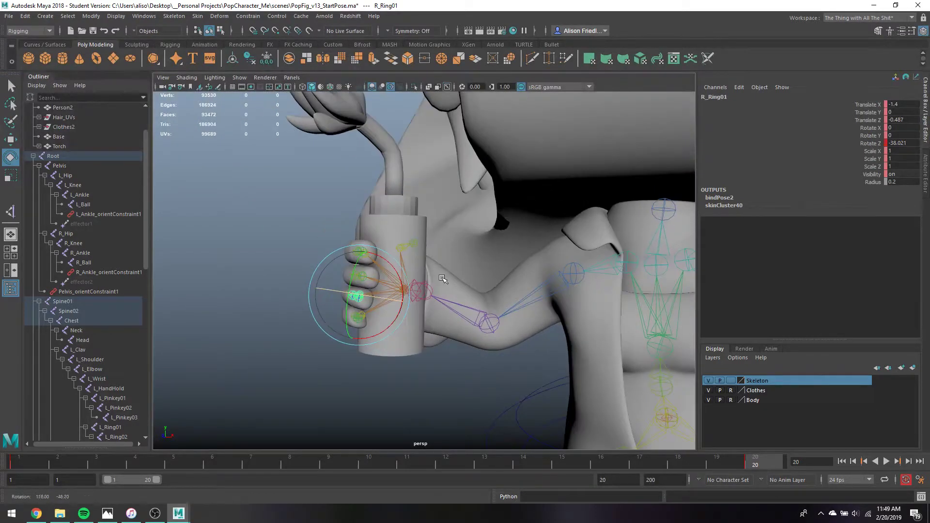
Rotate the R_Wrist joint to about -46.4, -4.8 and -31.1 degrees, and save the scene.
key("q")
left_click(304, 225)
left_click_drag(304, 225, 361, 271, "alt")
left_click(444, 274)
key("e")
key("q")
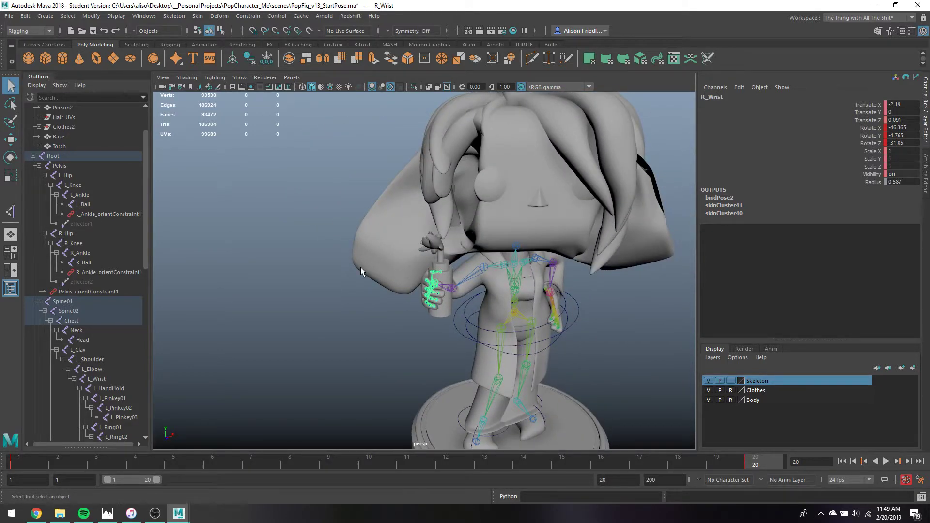
key("ctrl+s")
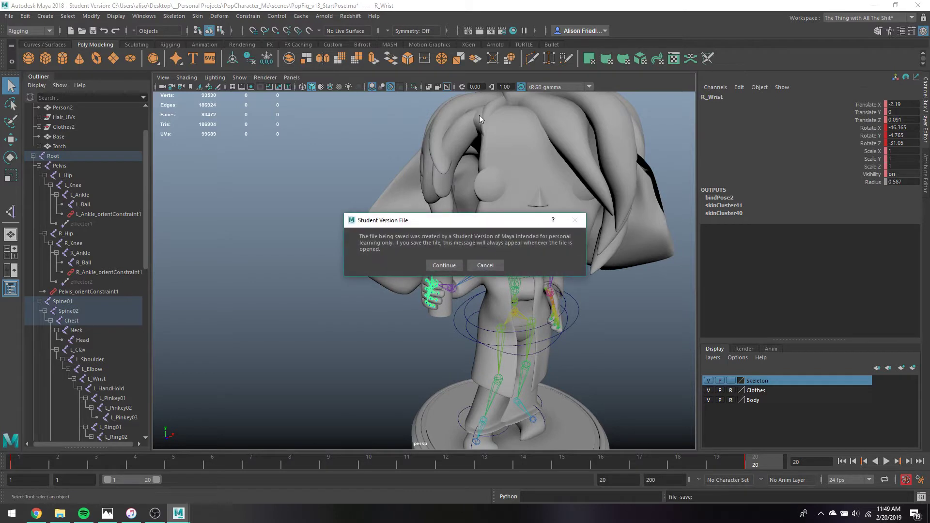
key("Return")
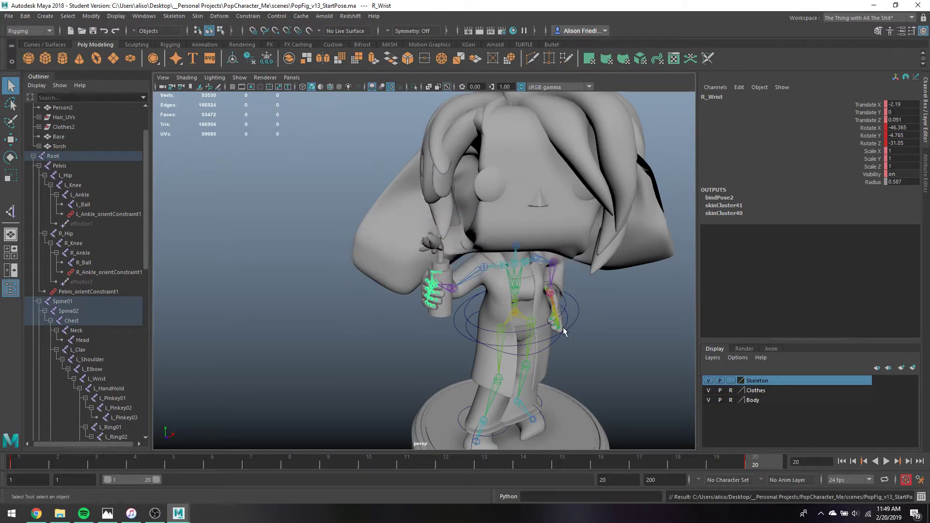
key("space")
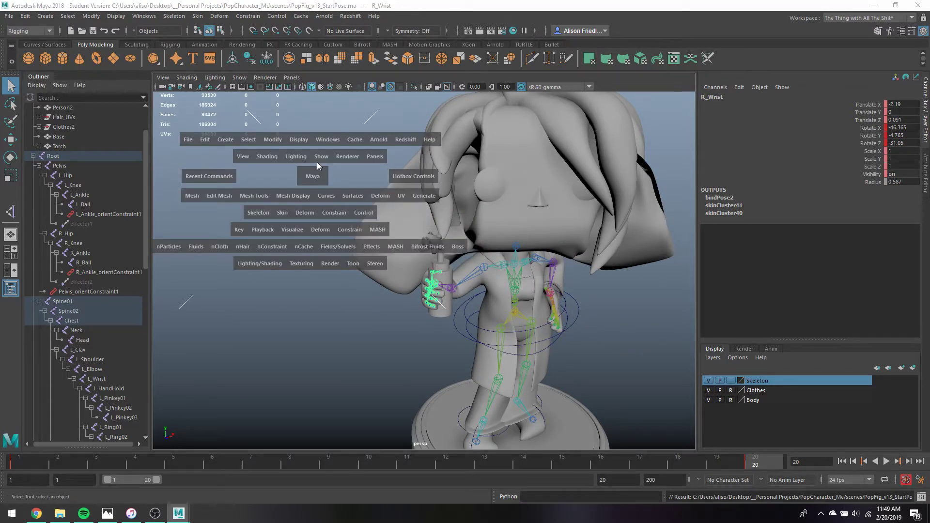
Create a display layer containing the Ctrls group and name it CtrlsLay.
left_click(39, 302)
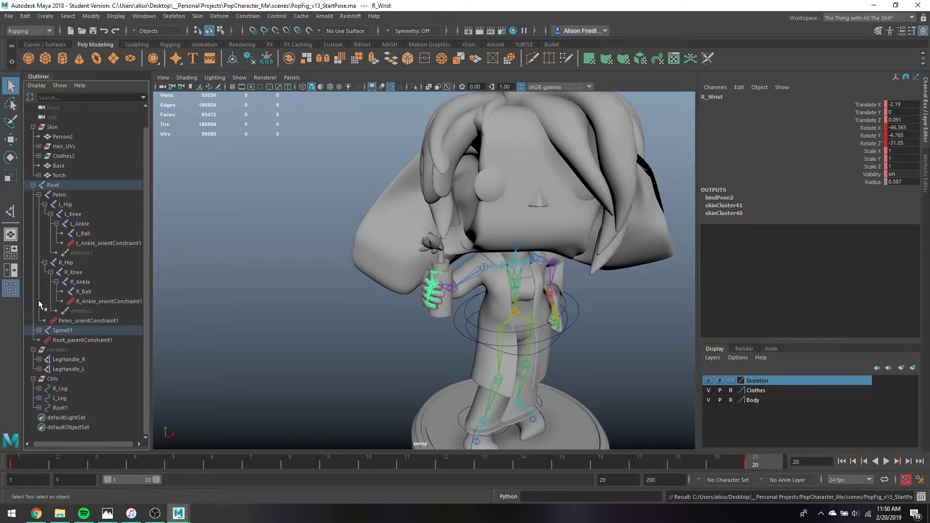
left_click(68, 379)
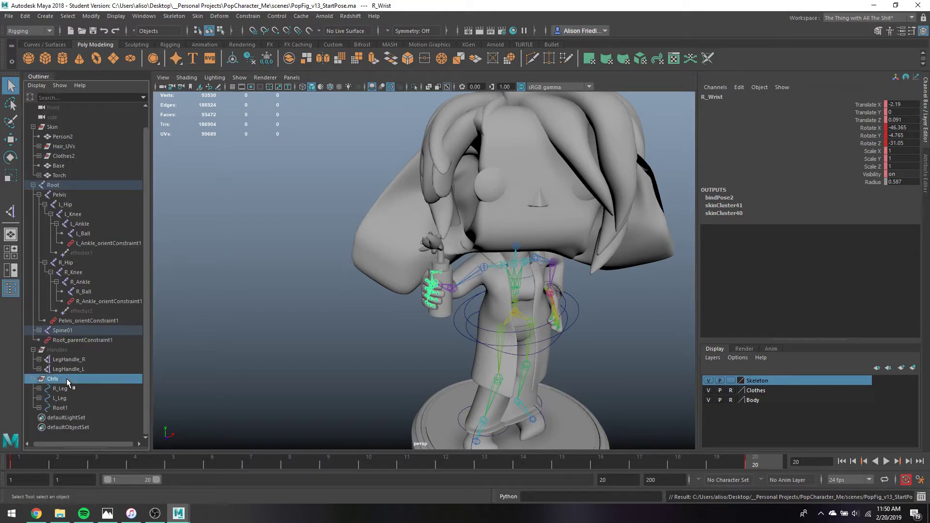
left_click(912, 369)
double_click(769, 381)
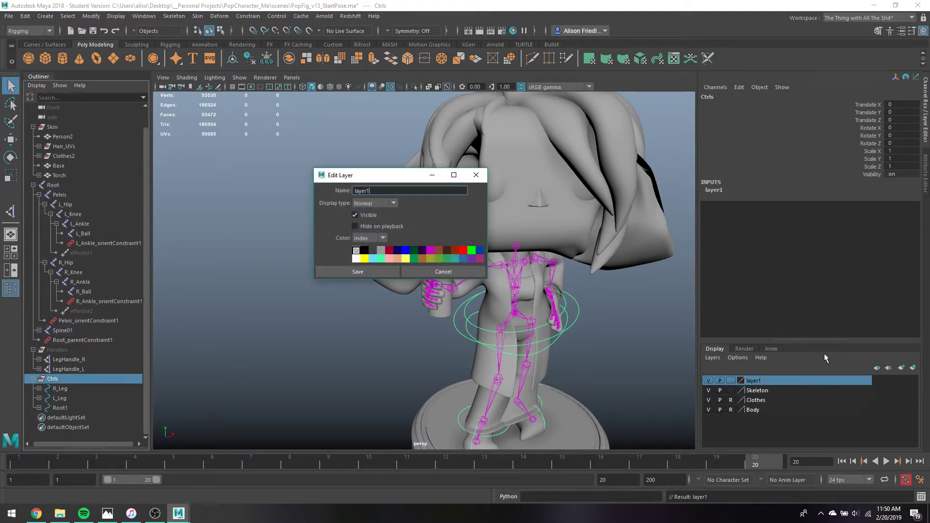
type("Ctrls")
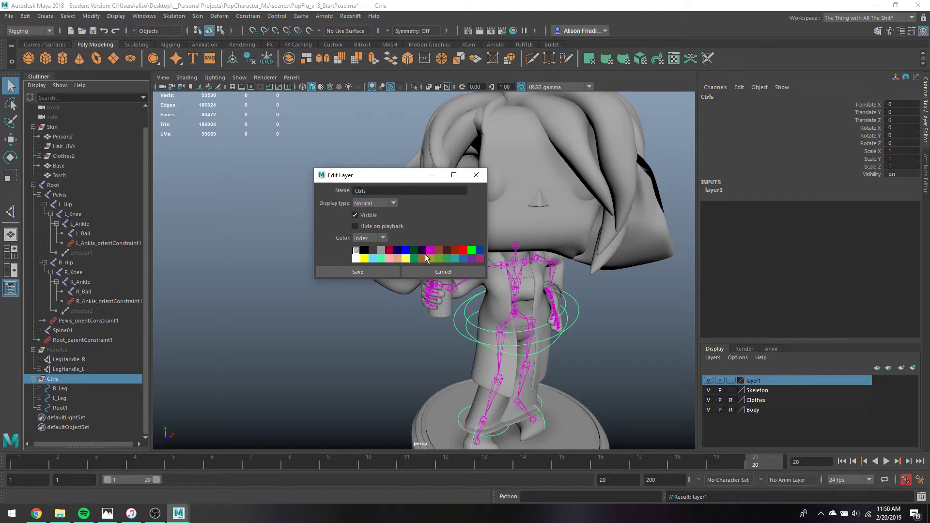
left_click(372, 271)
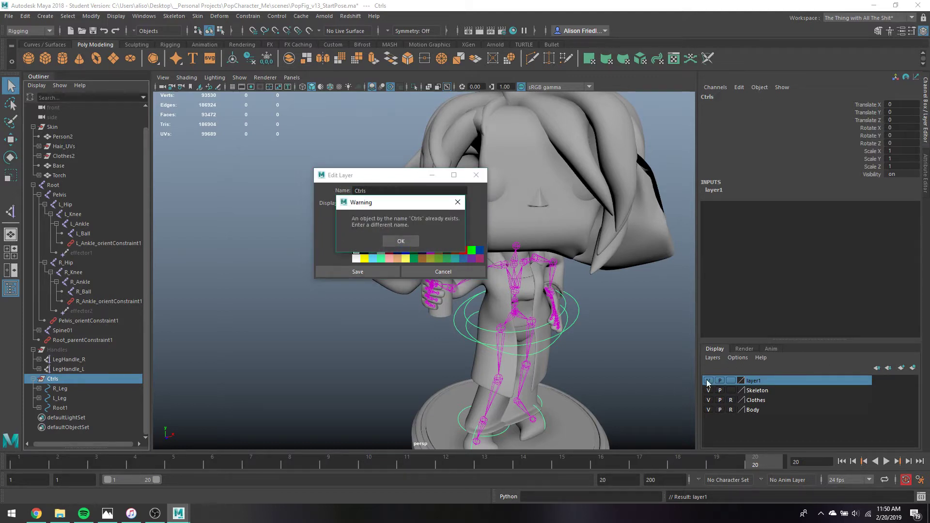
left_click(406, 242)
type("Lay")
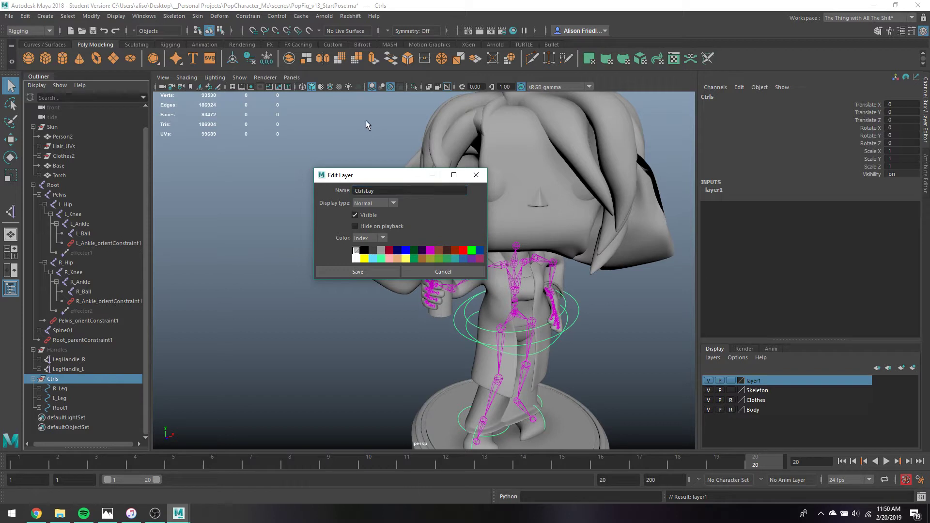
left_click(373, 271)
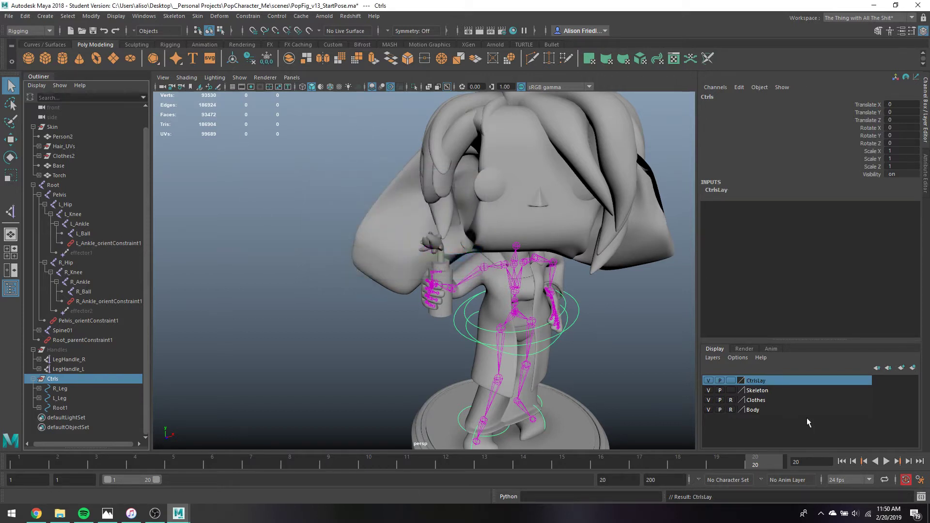
Hide the CtrlsLay layer and save the scene.
left_click(708, 381)
left_click(623, 328)
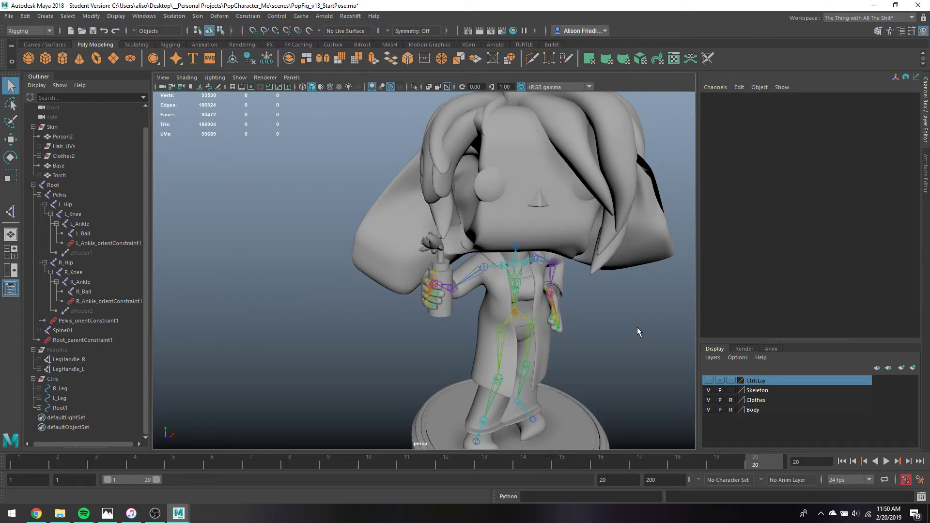
key("ctrl+s")
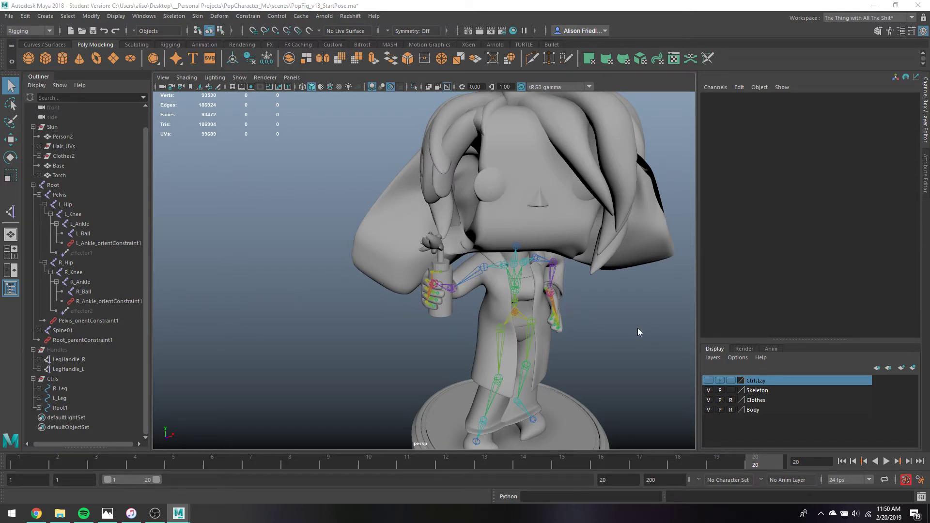
key("Return")
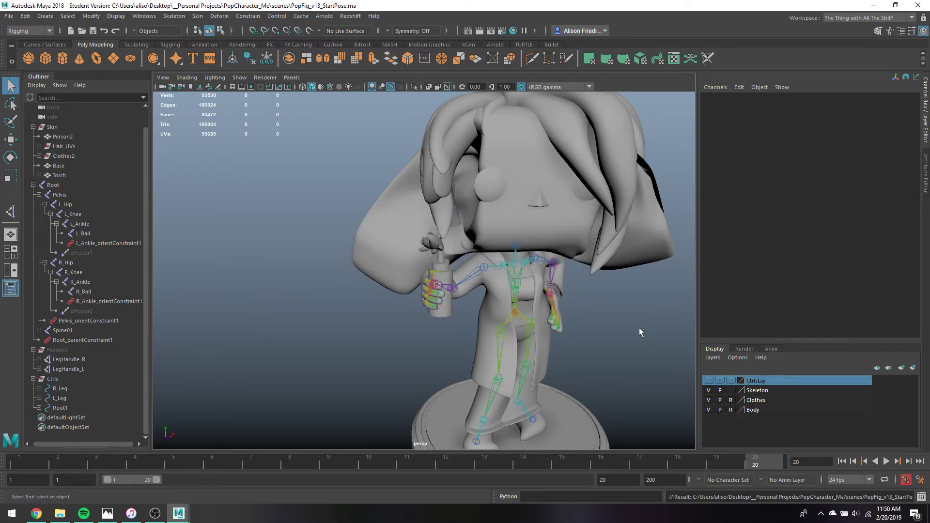